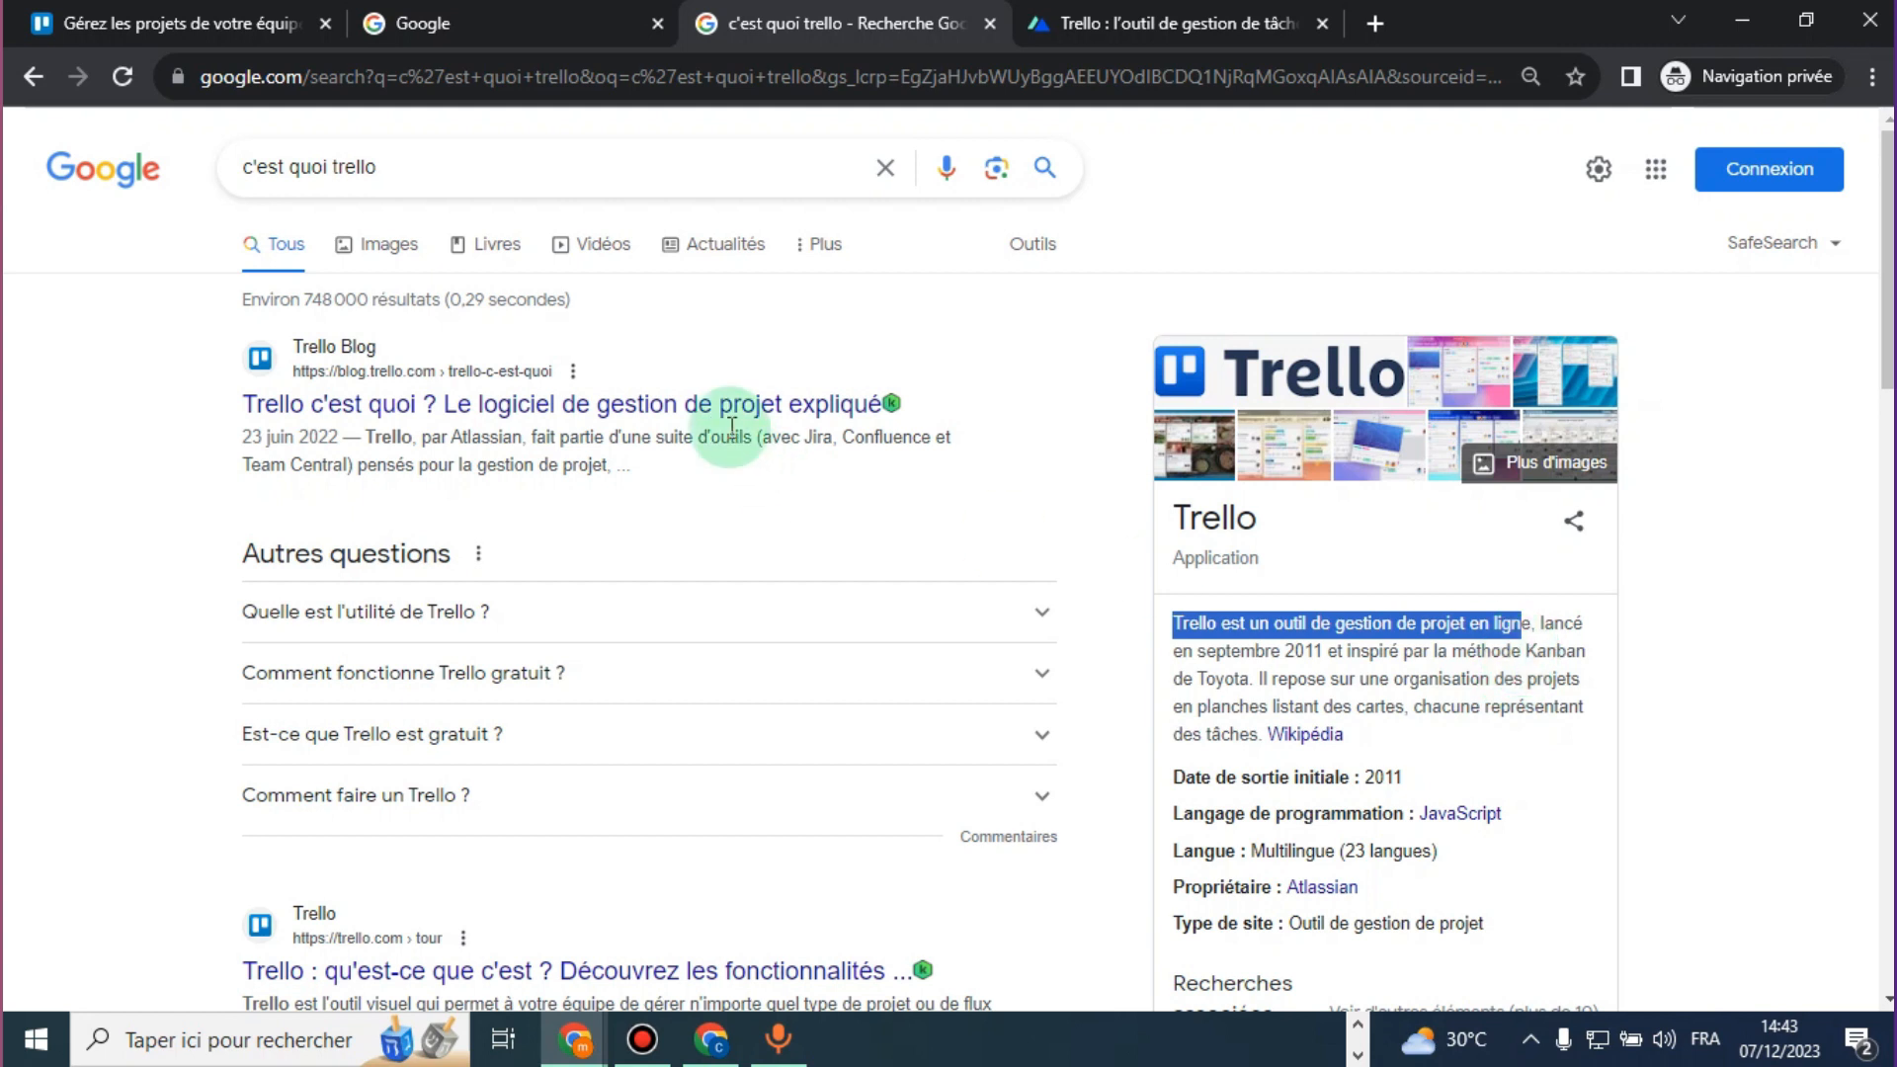
Search Google for "trello" and open the Trello website
{"action": "left_click", "coordinate": [532, 16]}
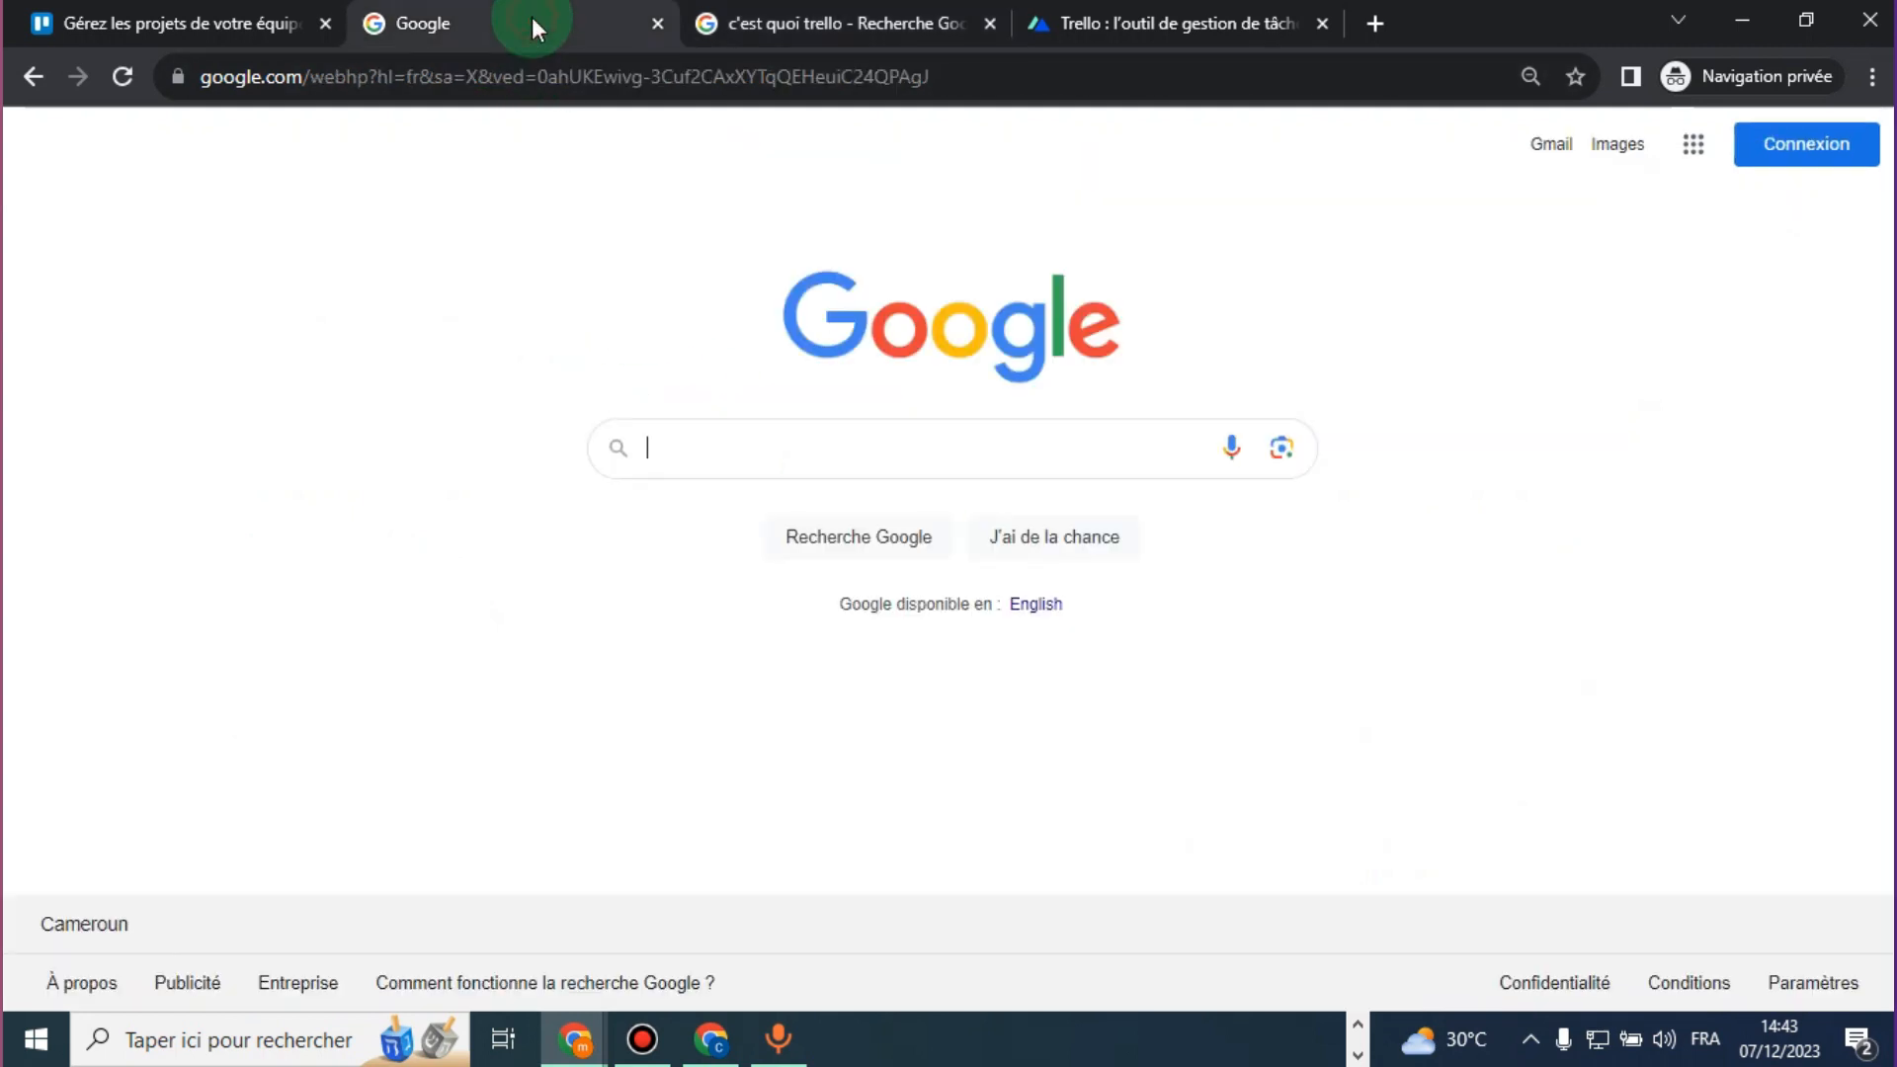
{"action": "left_click", "coordinate": [785, 449]}
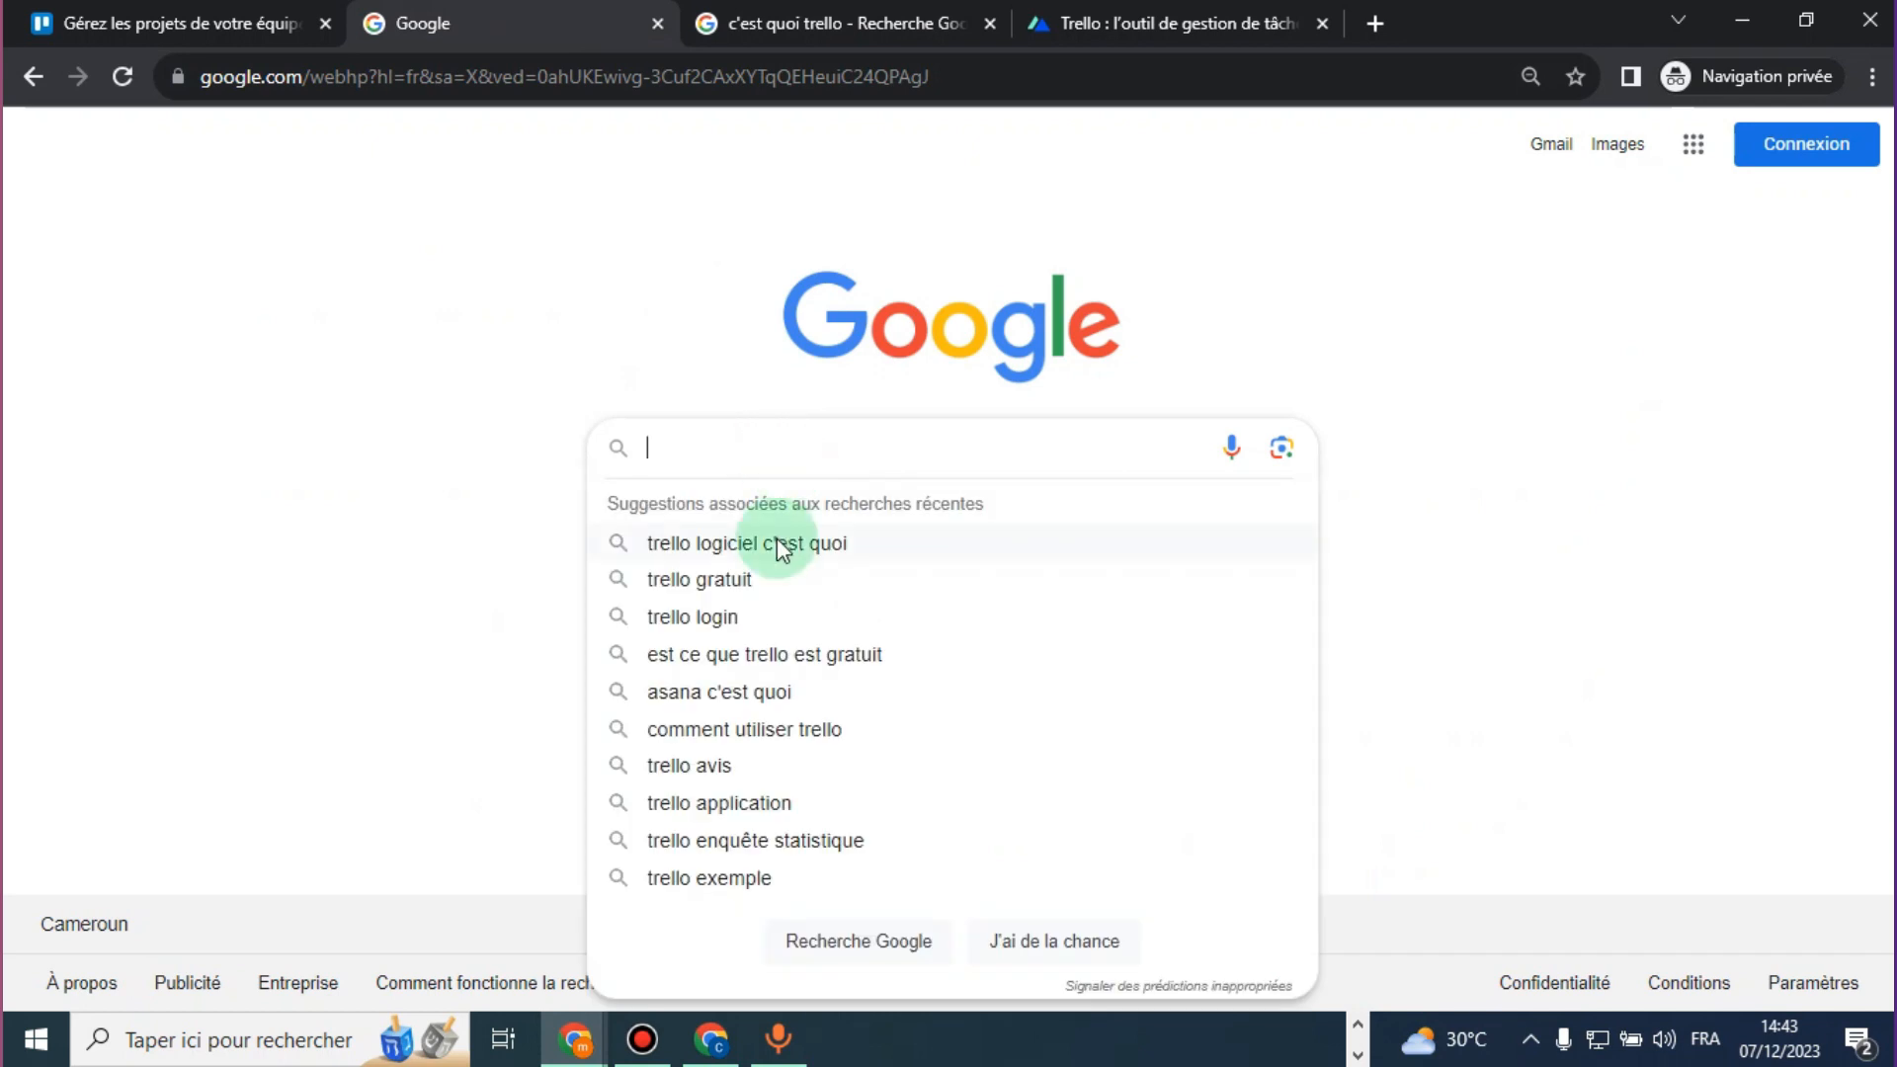
{"action": "type", "text": "r"}
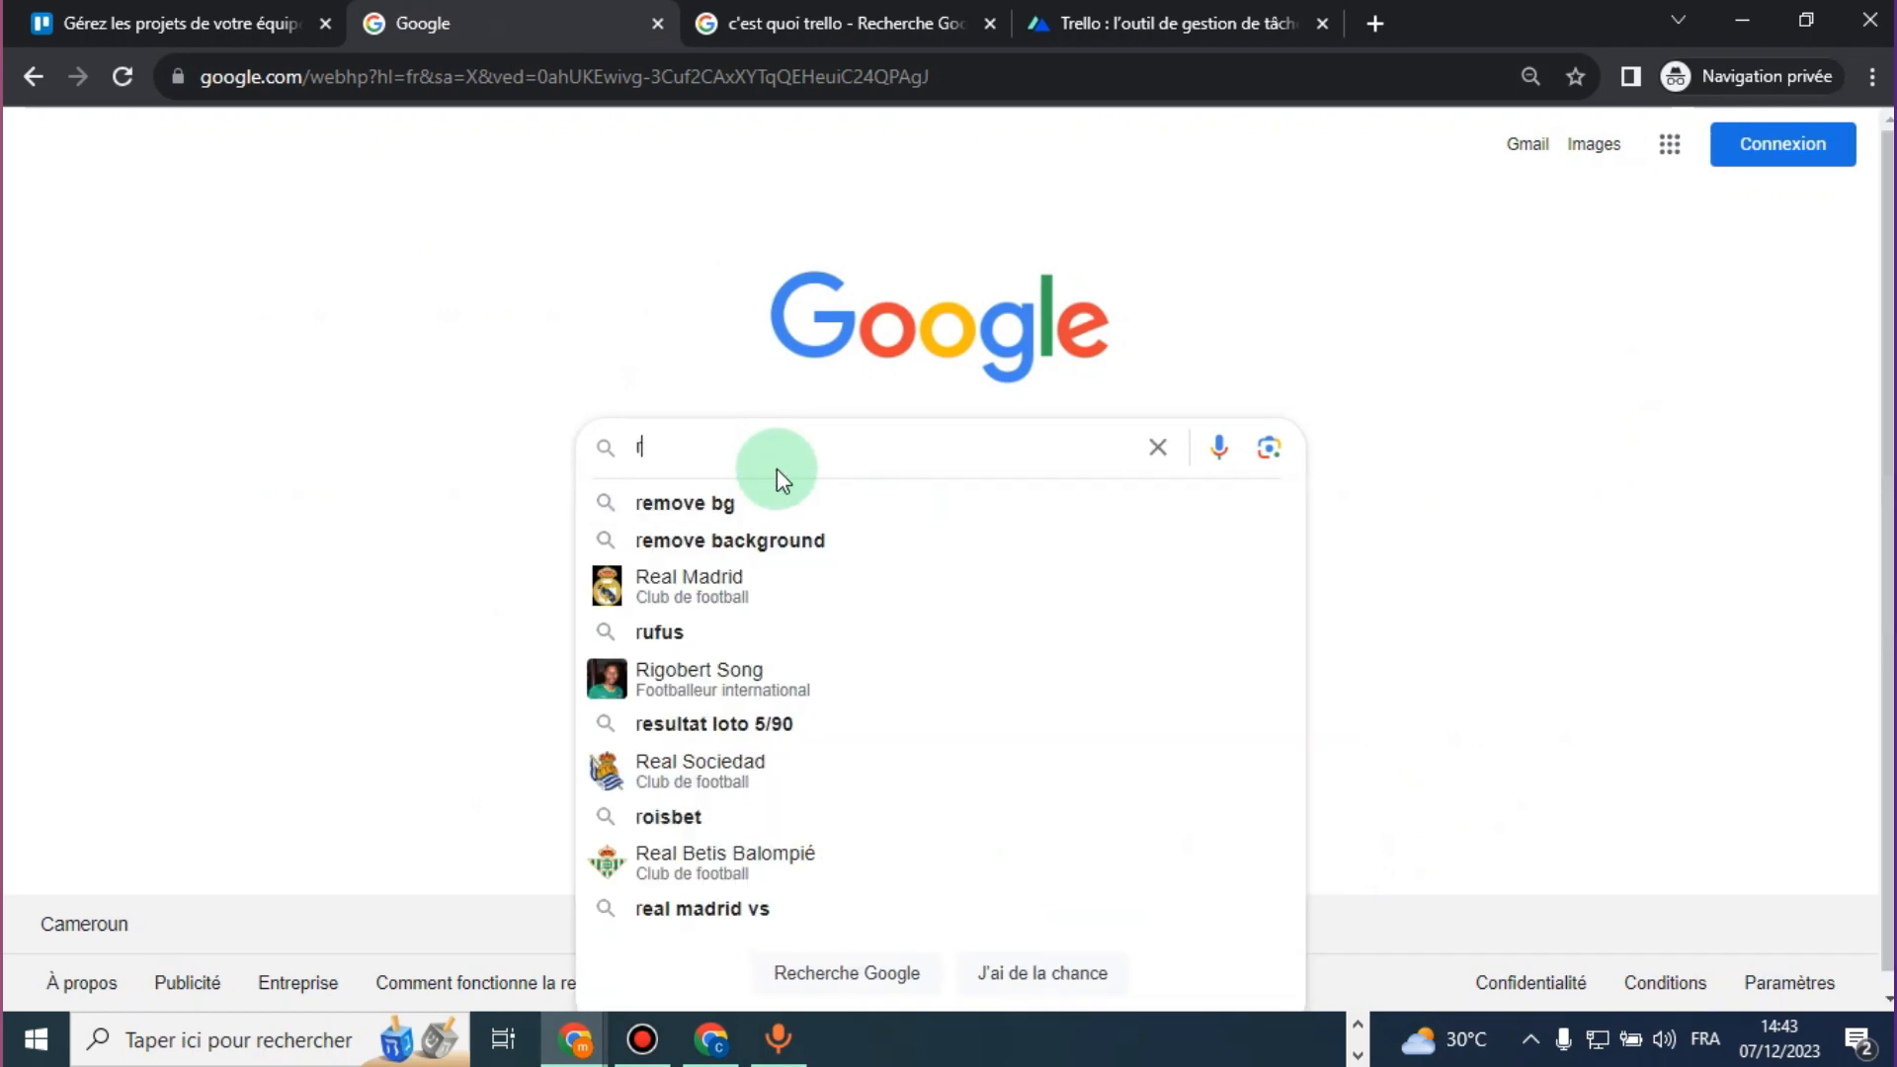
{"action": "key", "text": "BackSpace"}
{"action": "type", "text": "trello"}
{"action": "key", "text": "Return"}
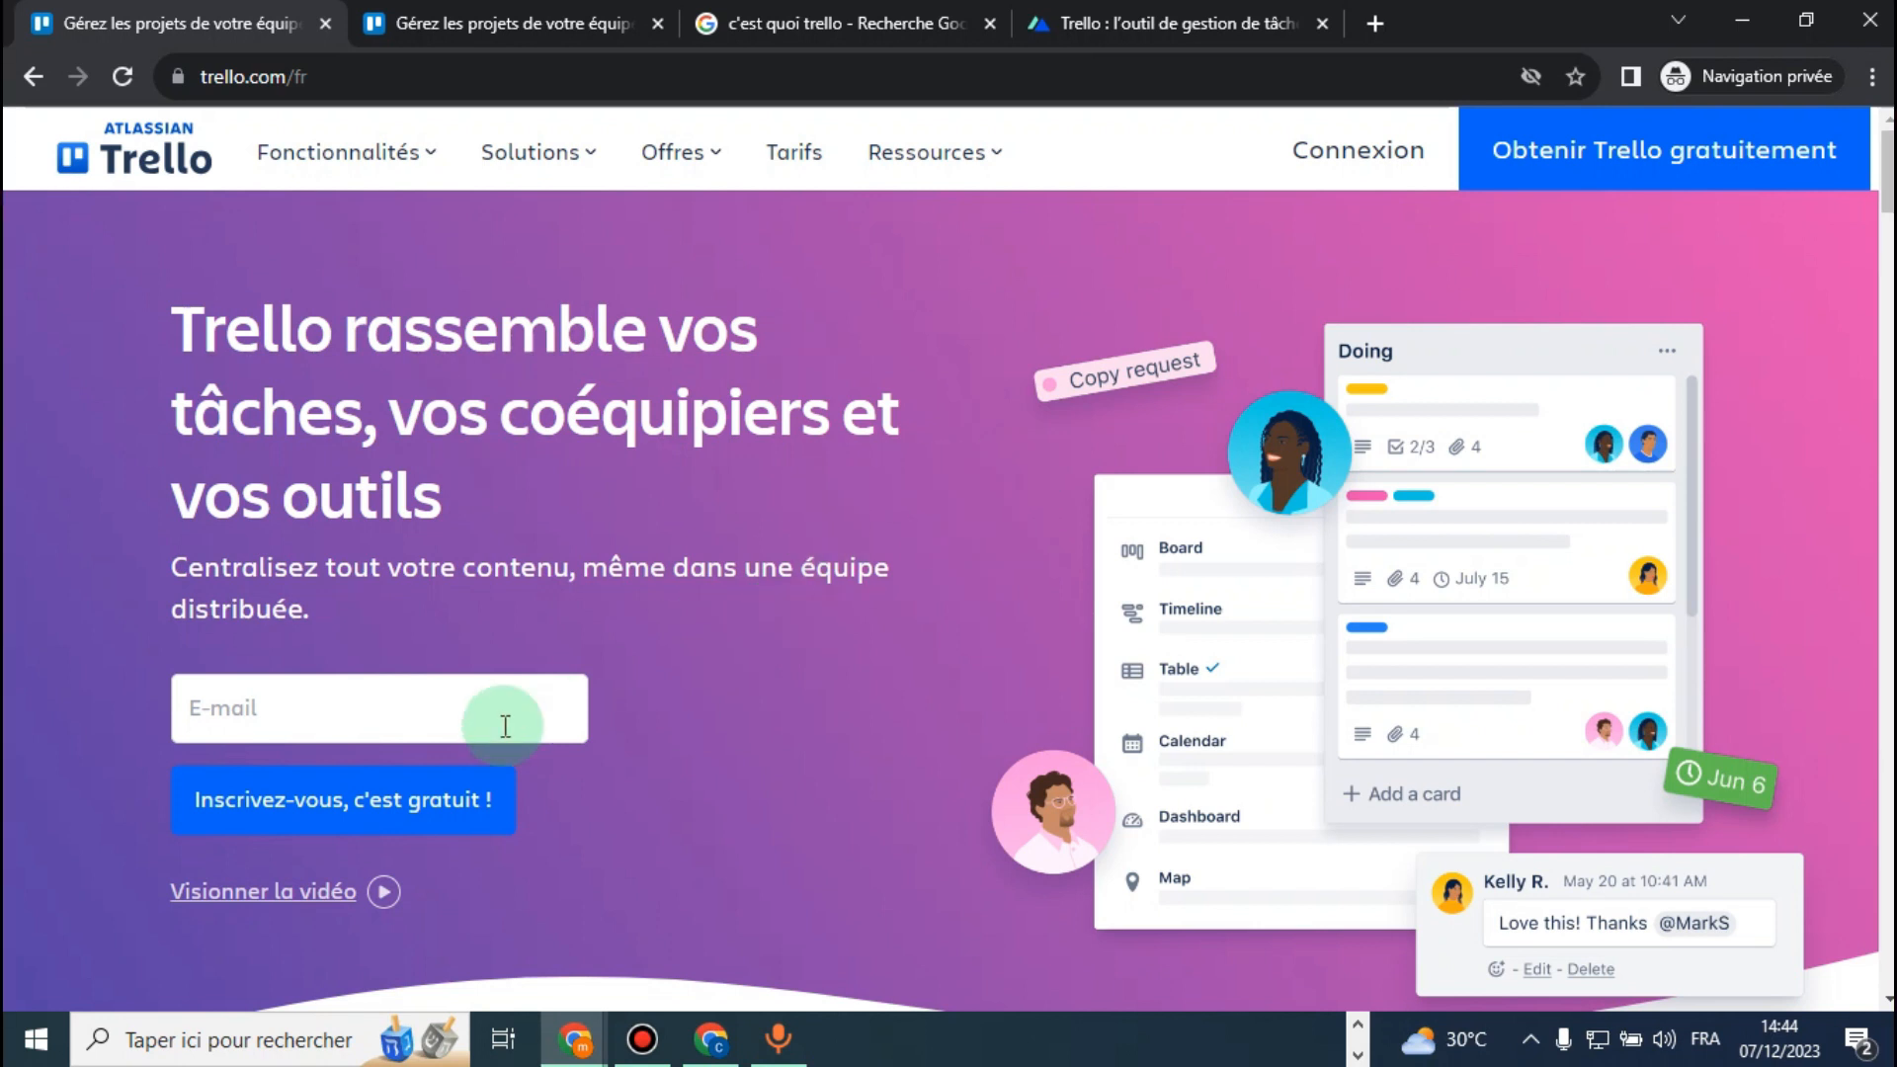
Fill in the sign-up e-mail on the Trello home page and submit the free registration
{"action": "left_click", "coordinate": [337, 719]}
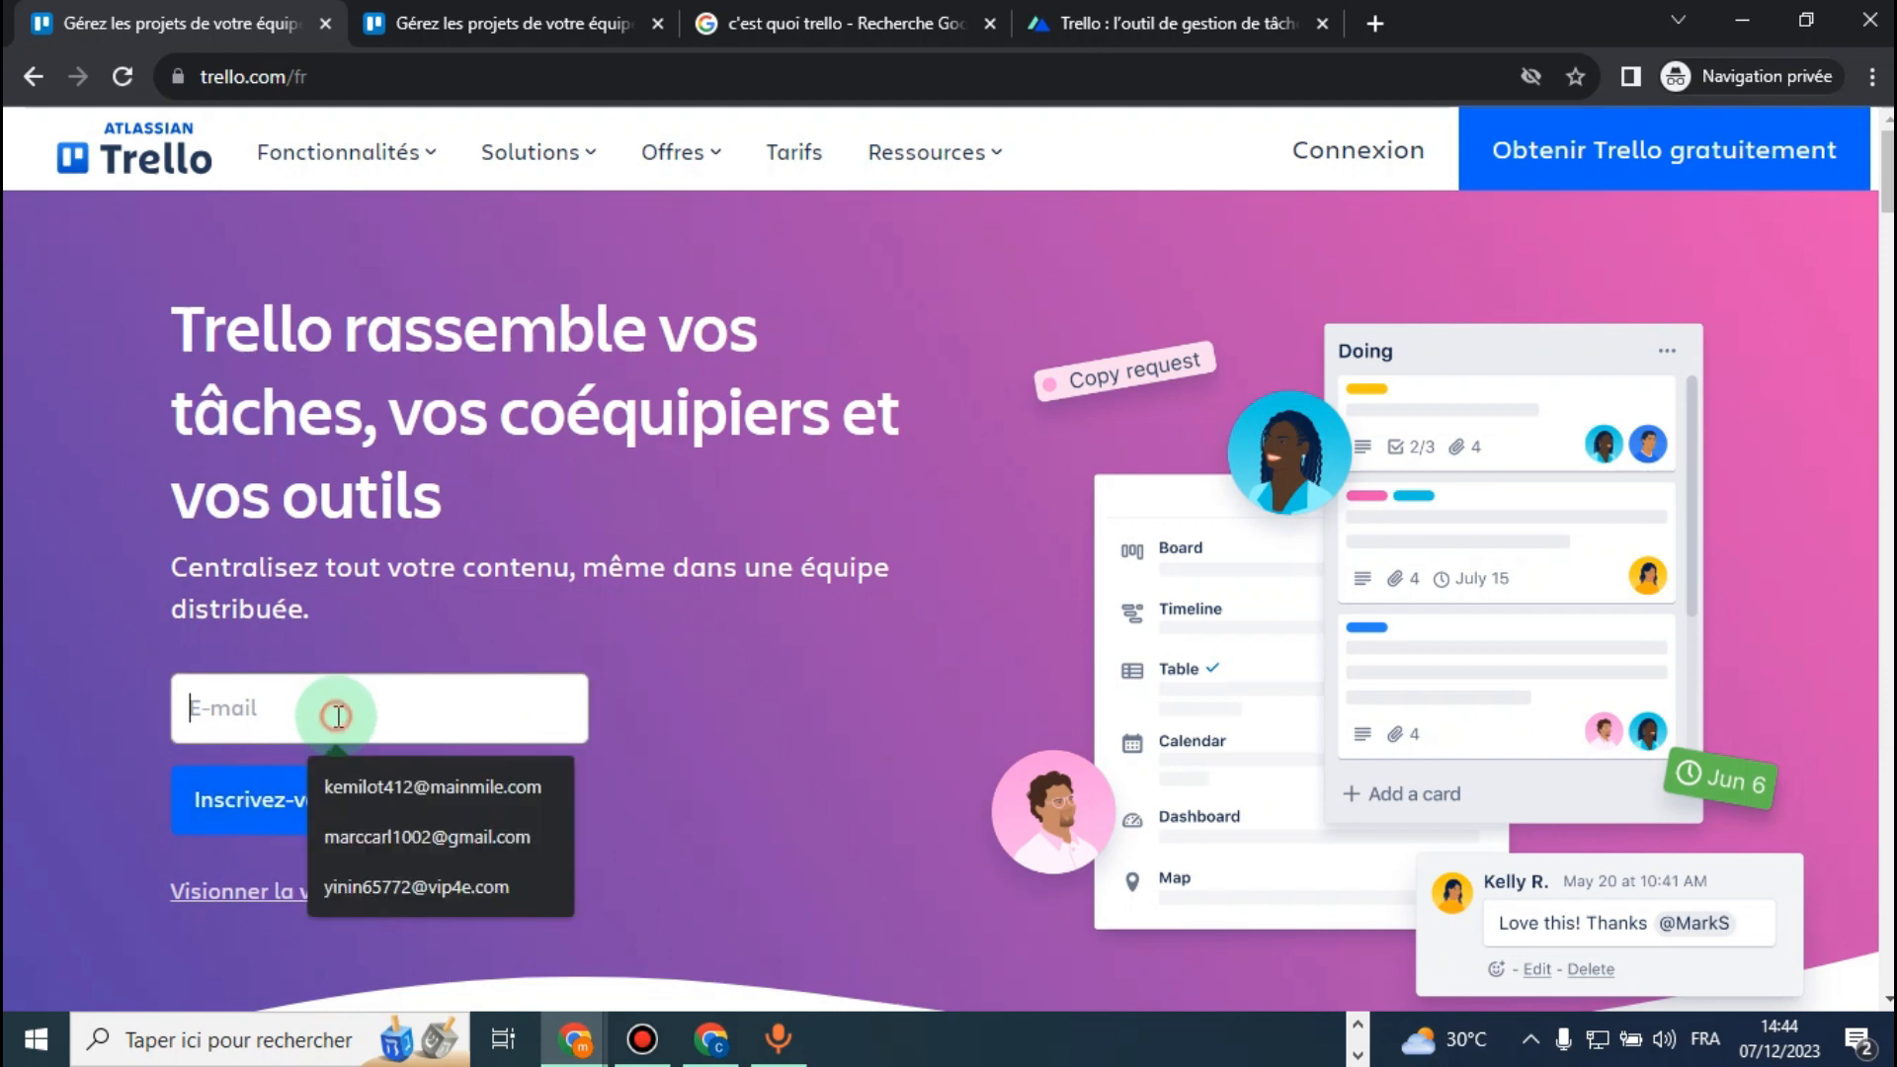
{"action": "left_click", "coordinate": [405, 783]}
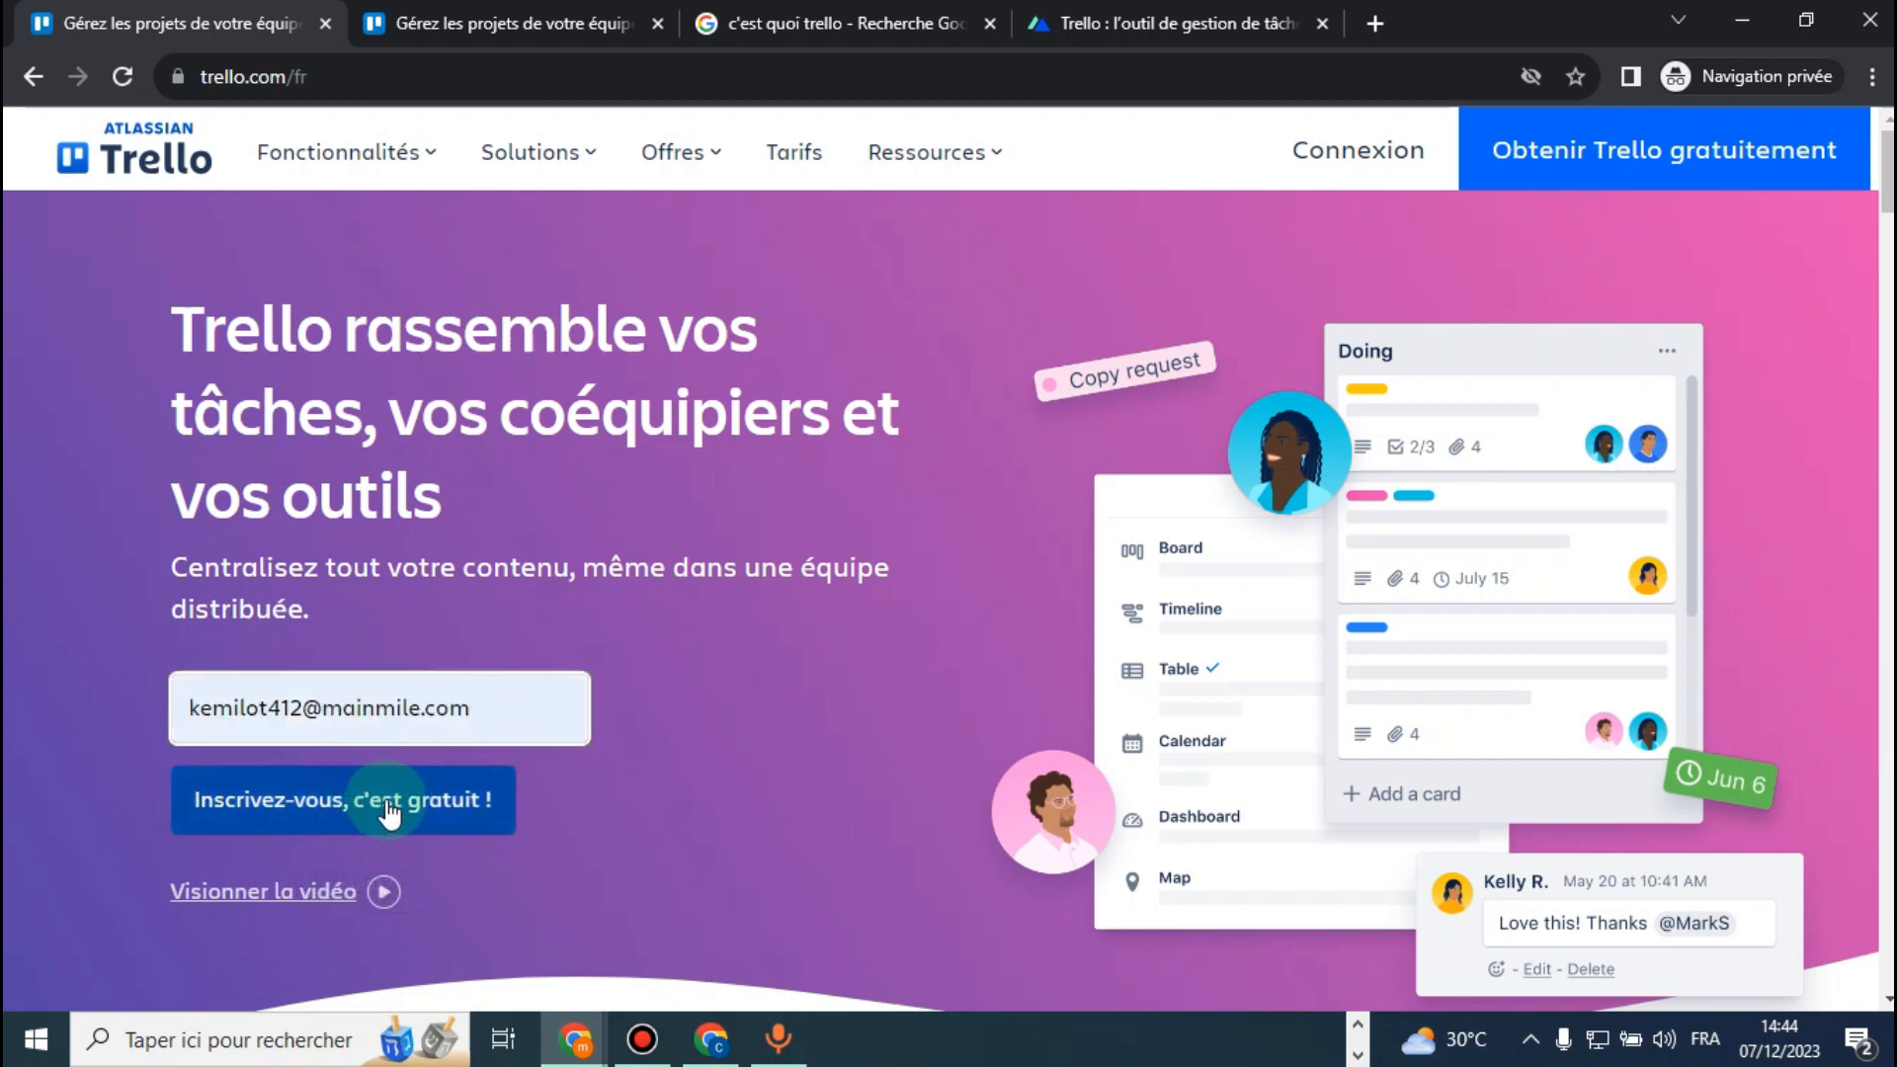
{"action": "left_click", "coordinate": [405, 811]}
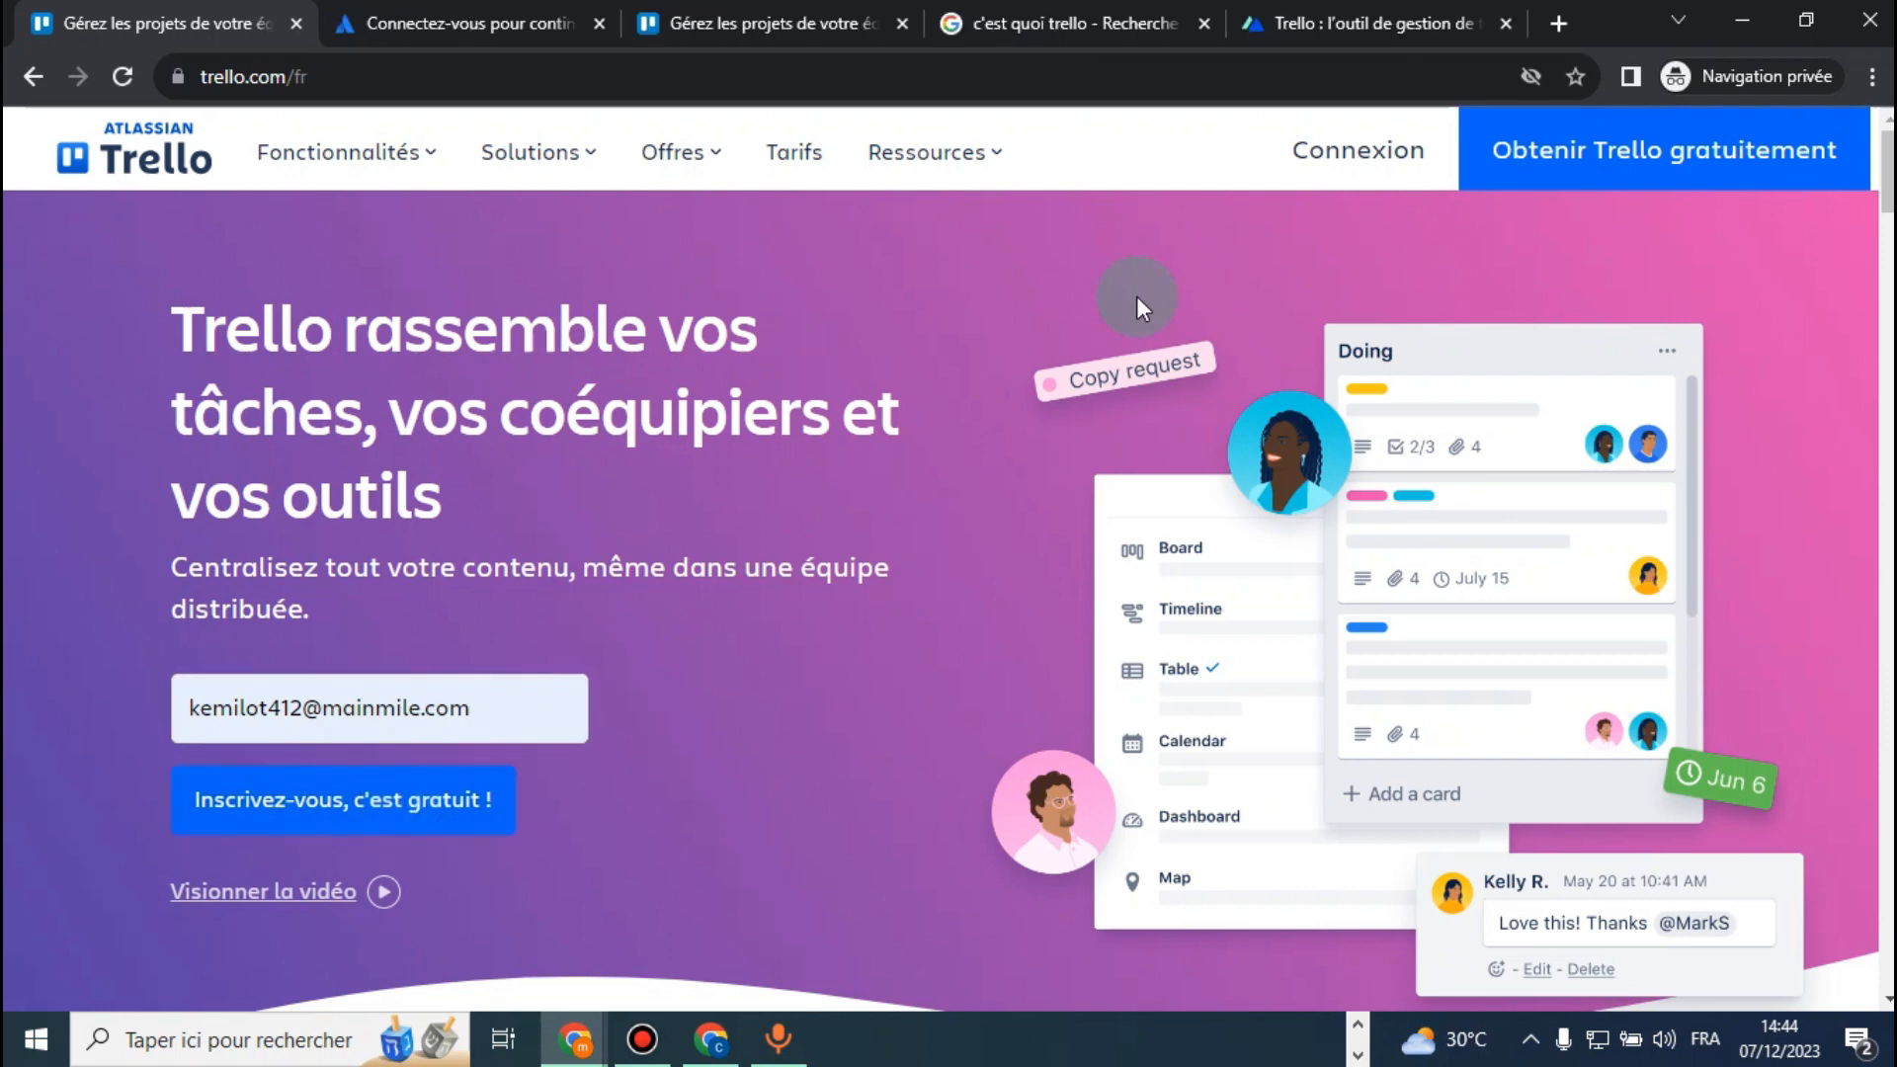
Open the Trello login page and look at its sign-in options
{"action": "left_click", "coordinate": [1388, 166]}
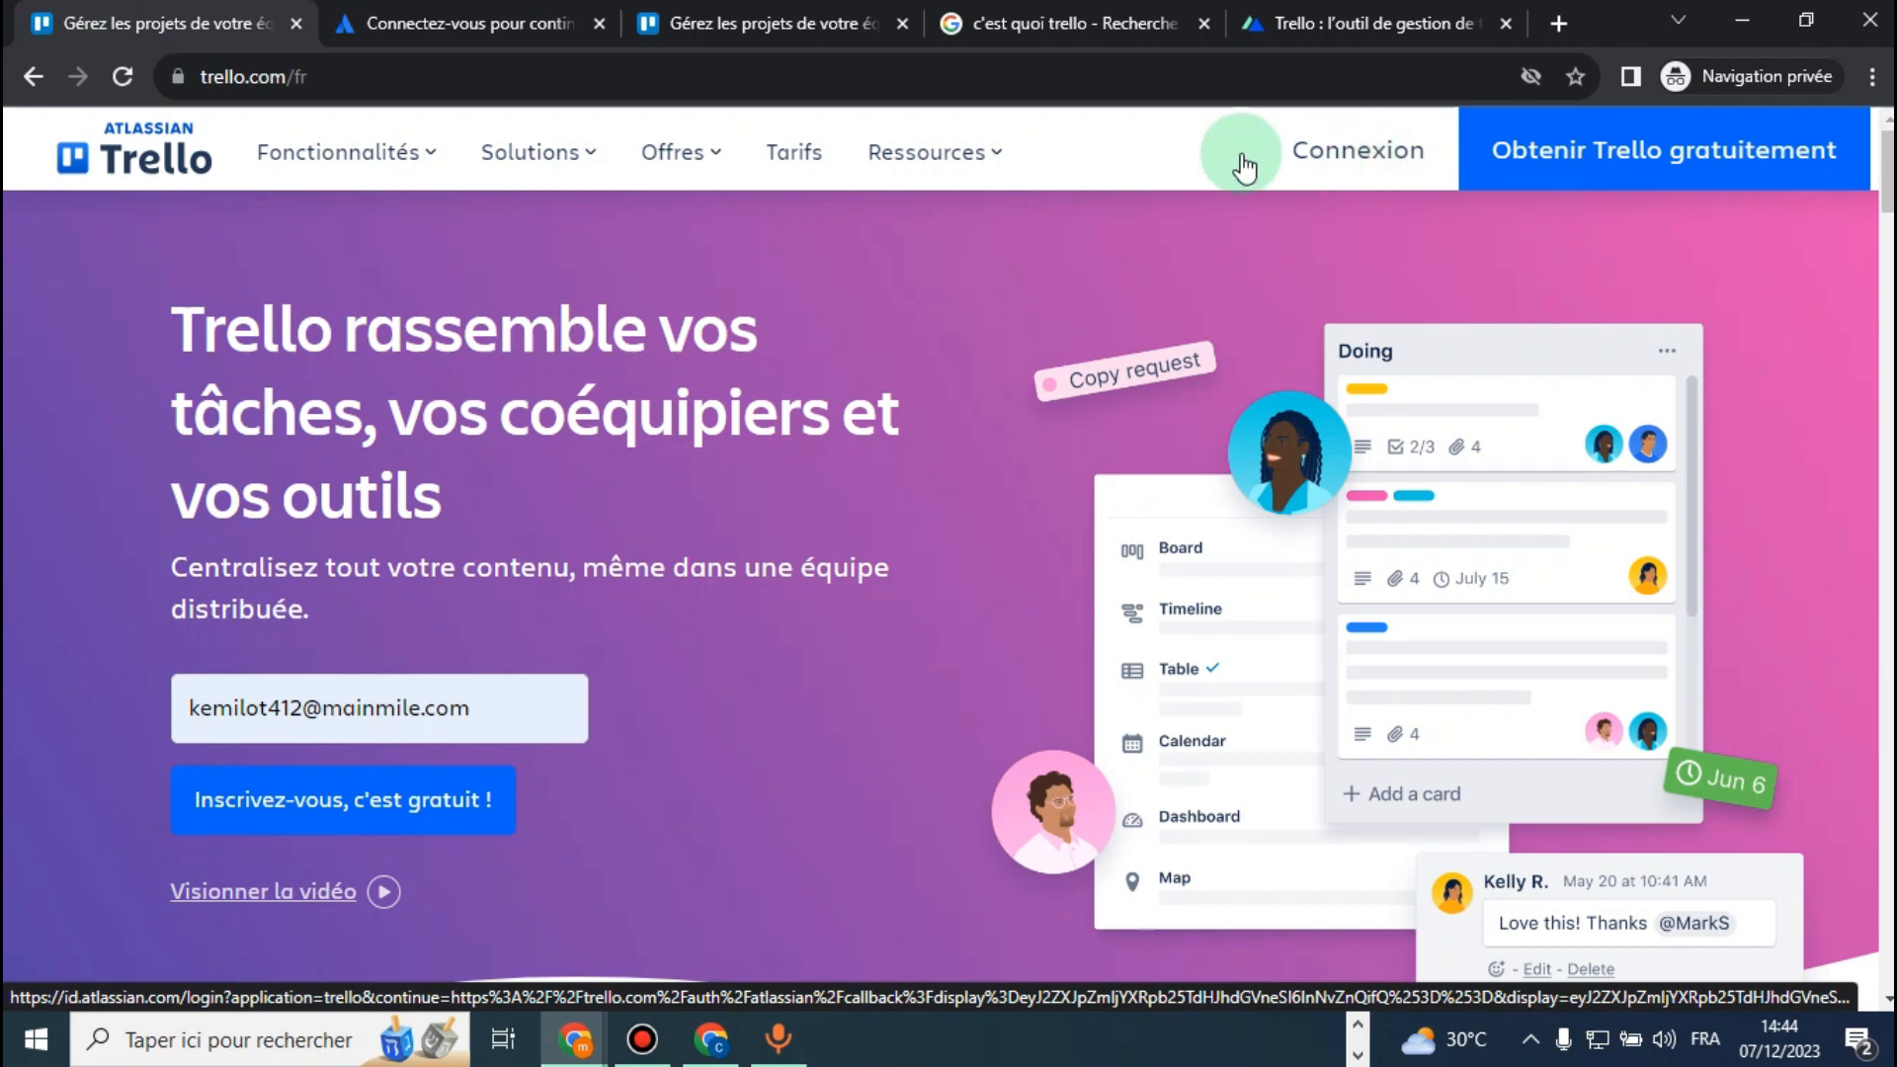
{"action": "left_click", "coordinate": [556, 21]}
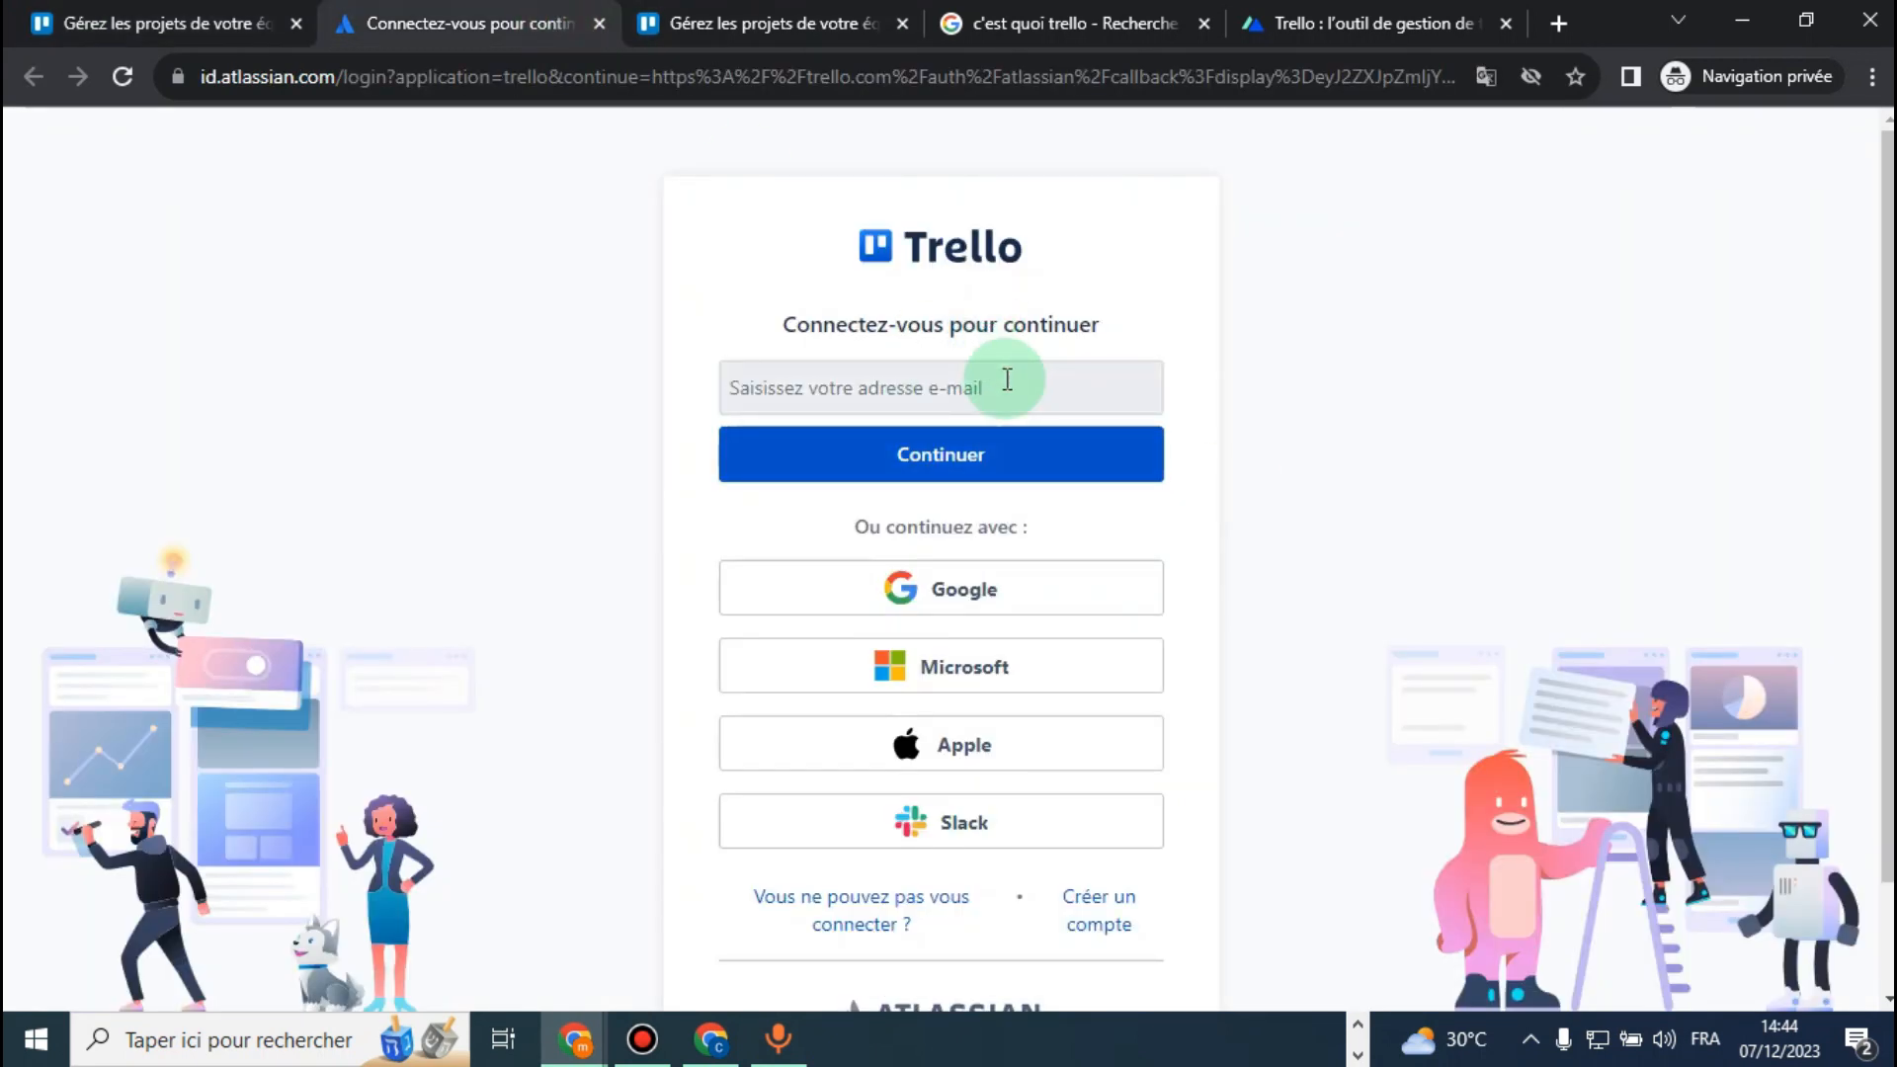
Return to the Trello home page and submit its free sign-up form
{"action": "left_click", "coordinate": [202, 23]}
{"action": "left_click", "coordinate": [505, 715]}
{"action": "left_click", "coordinate": [470, 800]}
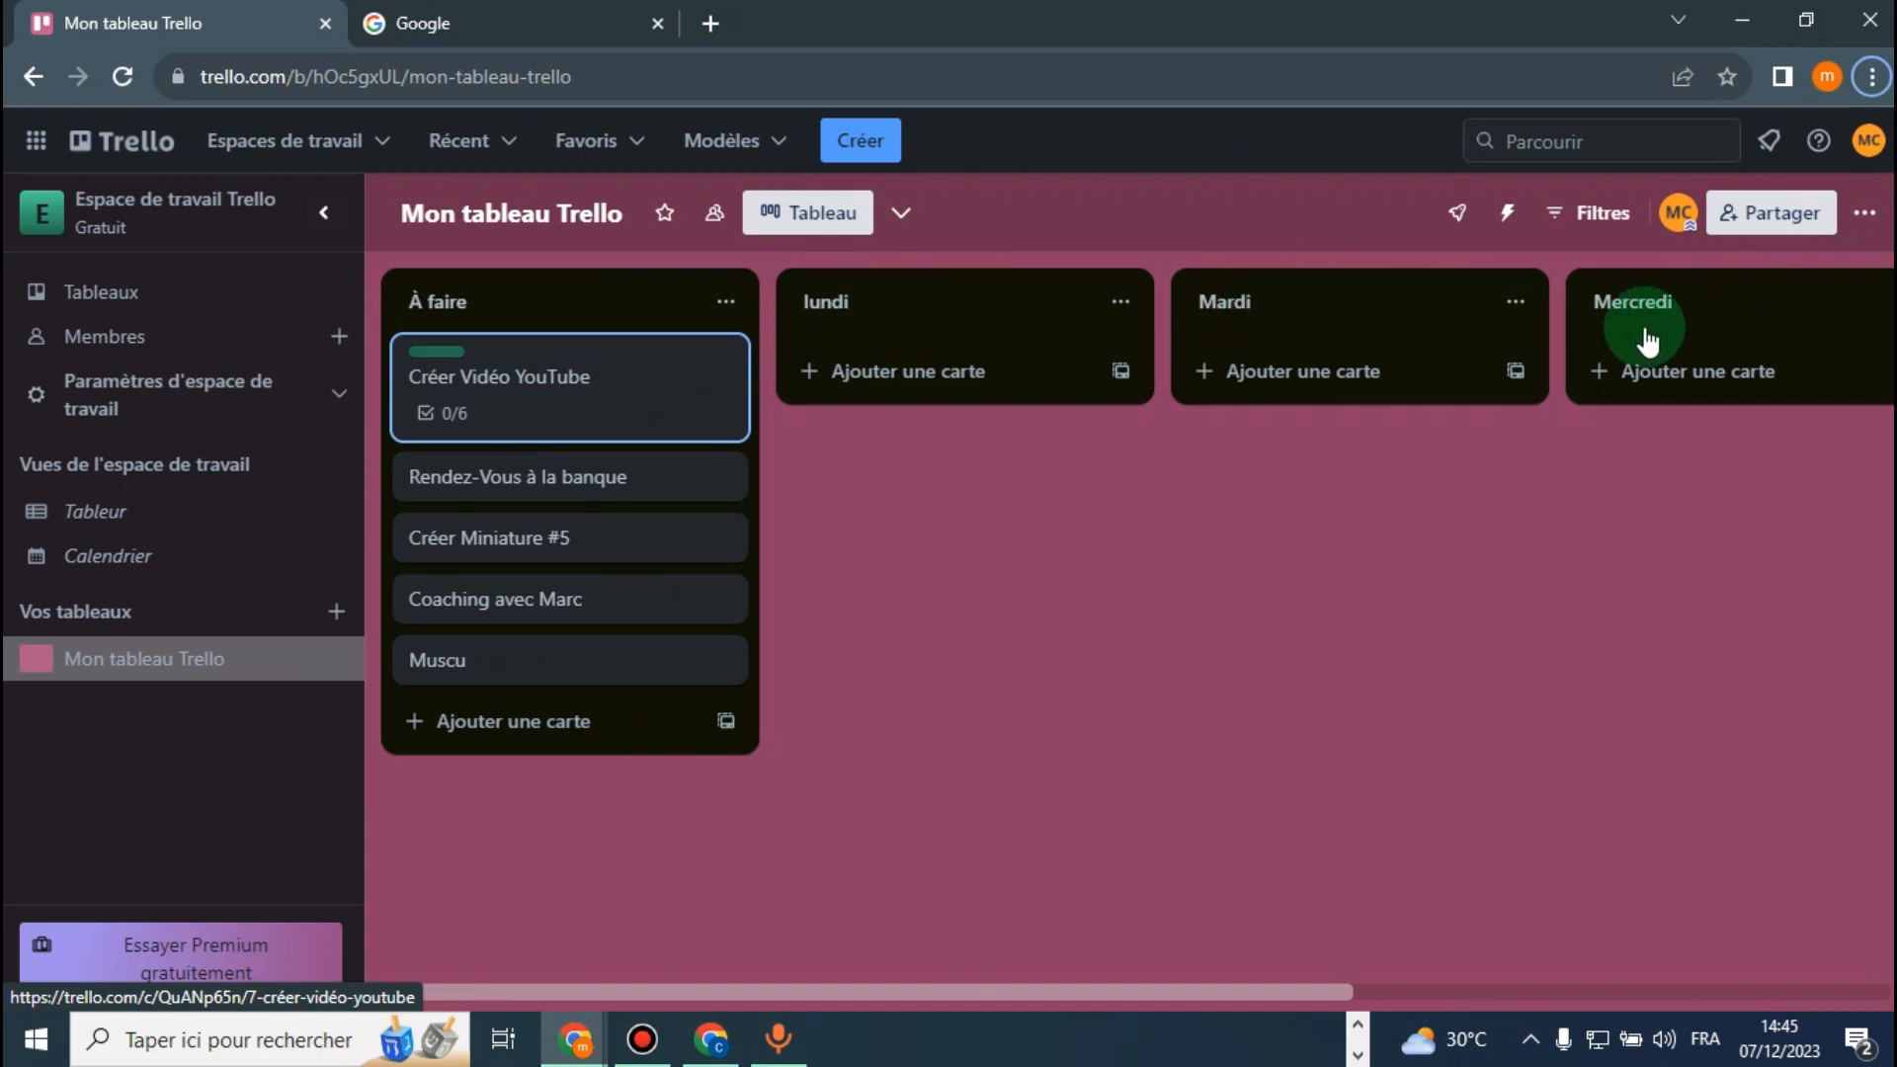
Add a list titled "Vendredi" after the Jeudi list on the board "Mon tableau Trello"
{"action": "left_click_drag", "start_coordinate": [900, 996], "coordinate": [1476, 963]}
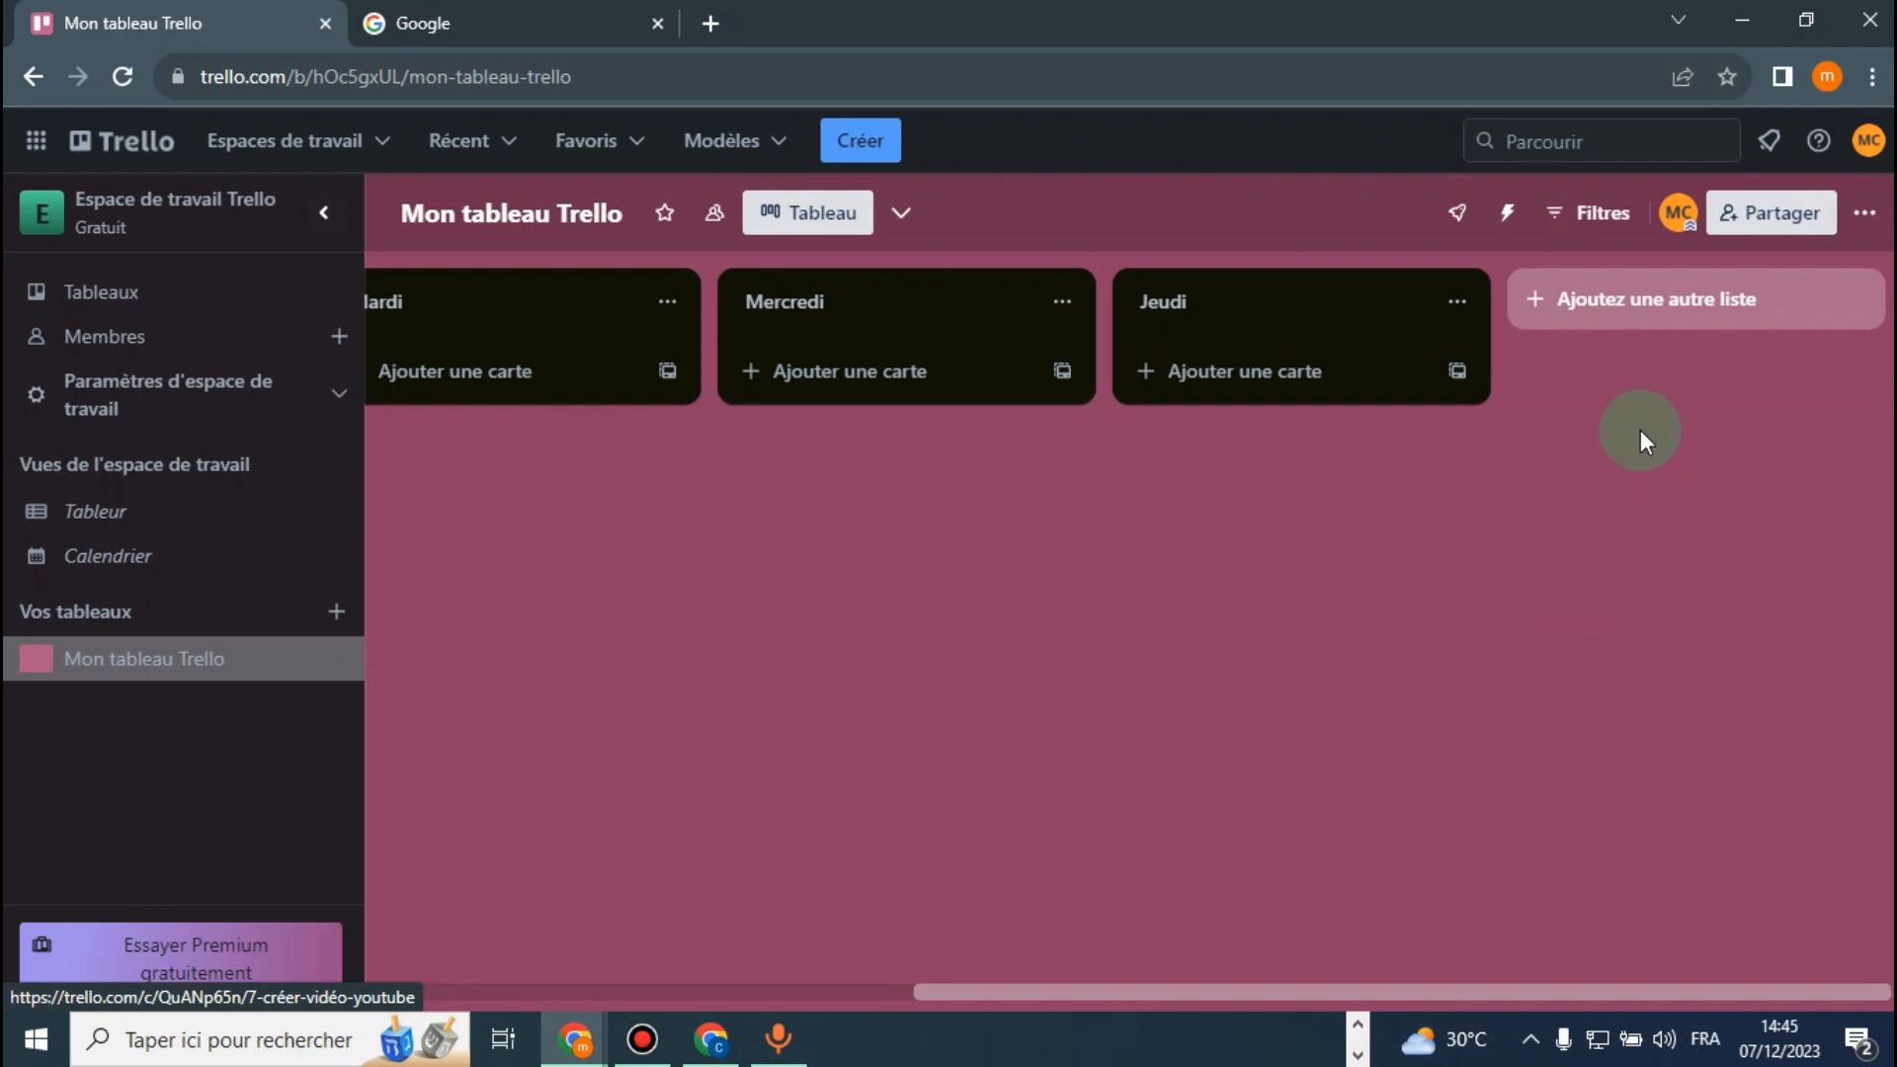
{"action": "left_click", "coordinate": [1666, 304]}
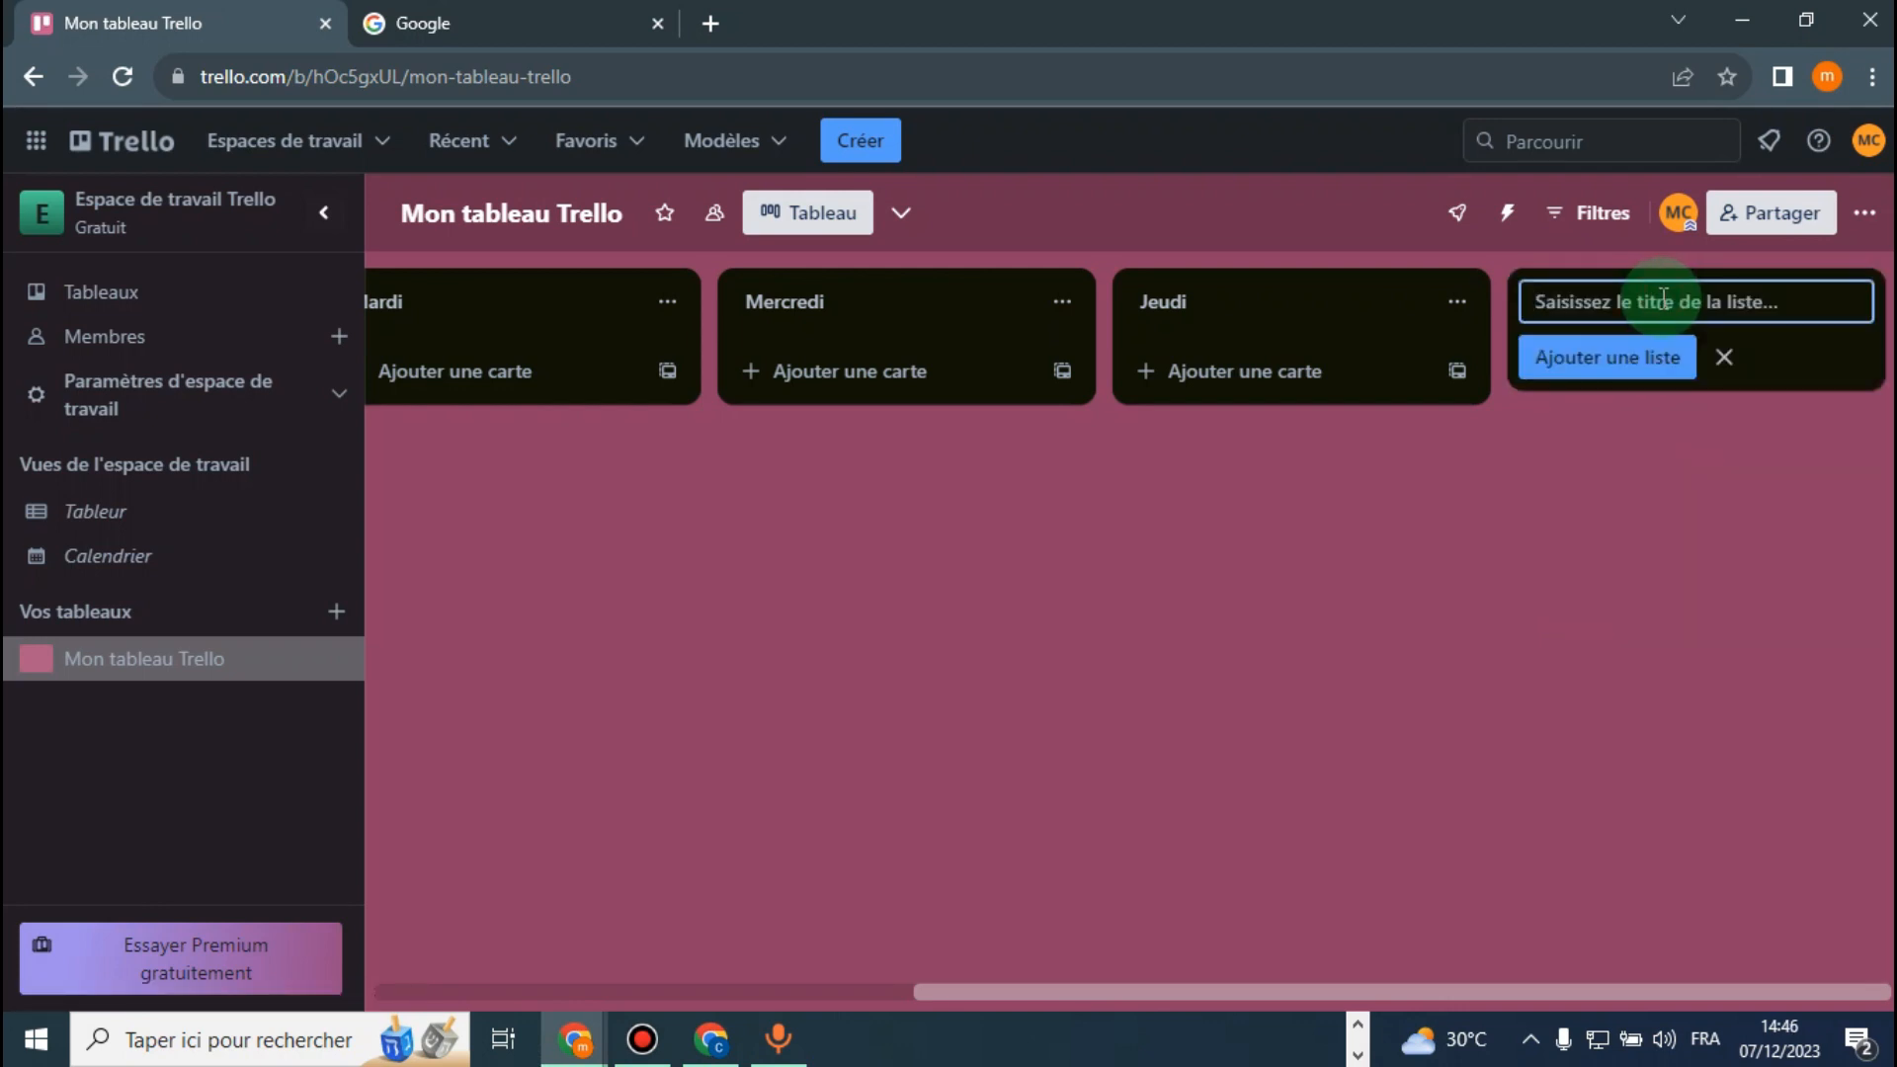
{"action": "type", "text": "Vendredi"}
{"action": "left_click", "coordinate": [1650, 368]}
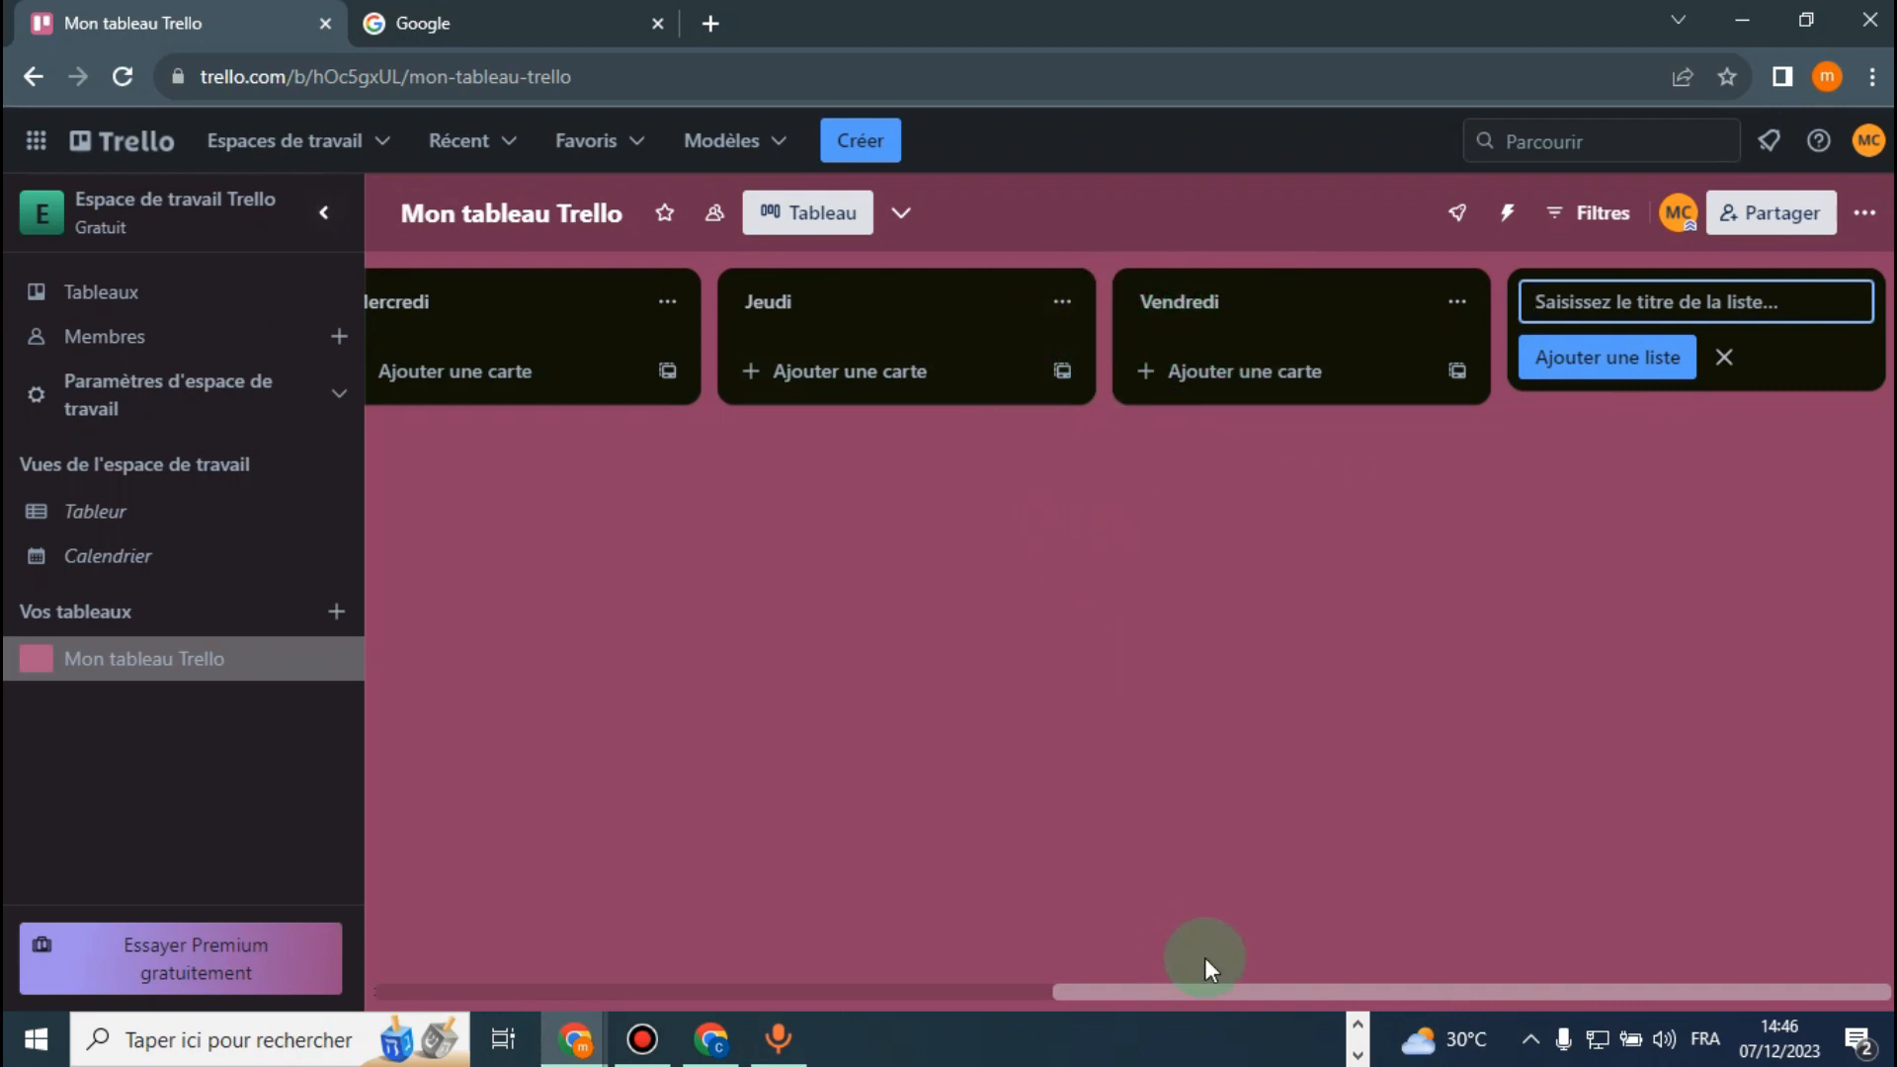
Move the card "Créer Vidéo YouTube" from the À faire list to the Mardi list
{"action": "left_click_drag", "start_coordinate": [1284, 994], "coordinate": [539, 982]}
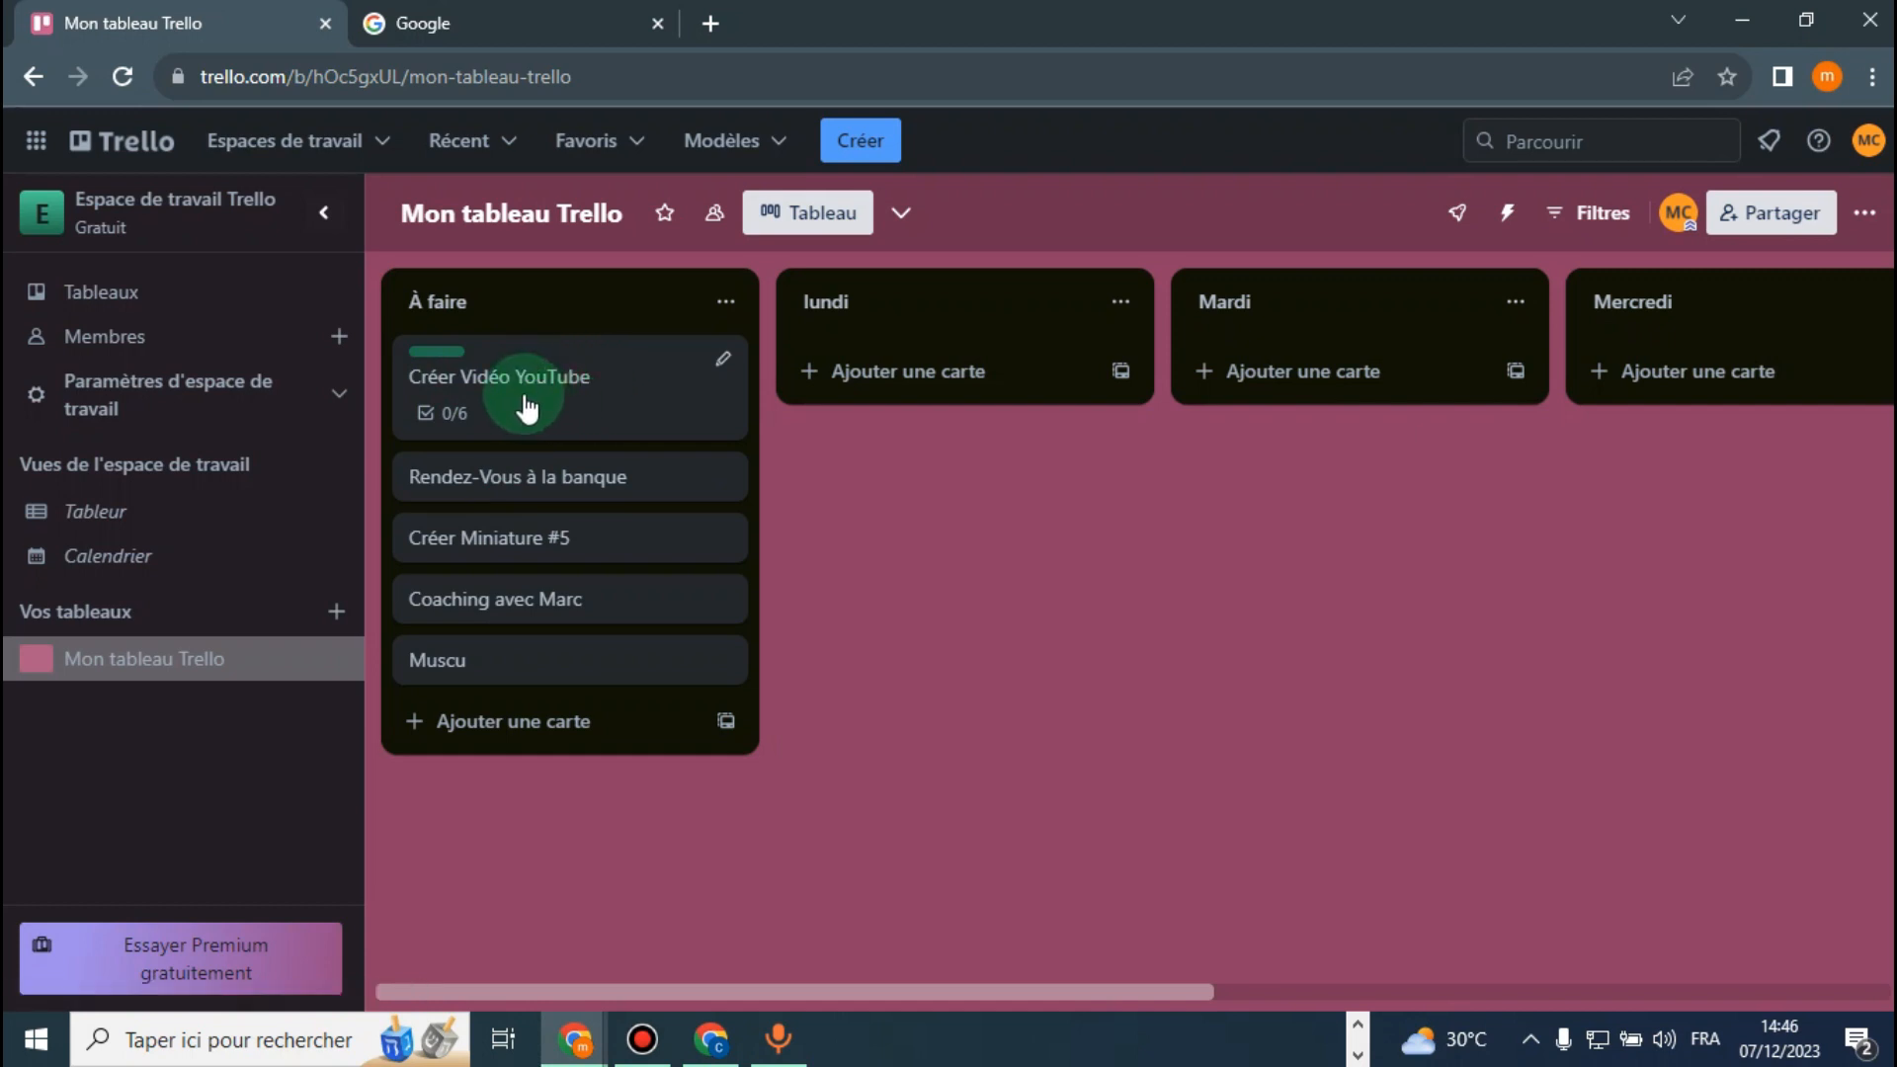
{"action": "mouse_move", "coordinate": [505, 395]}
{"action": "left_mouse_down"}
{"action": "mouse_move", "coordinate": [579, 383]}
{"action": "mouse_move", "coordinate": [474, 376]}
{"action": "left_mouse_up"}
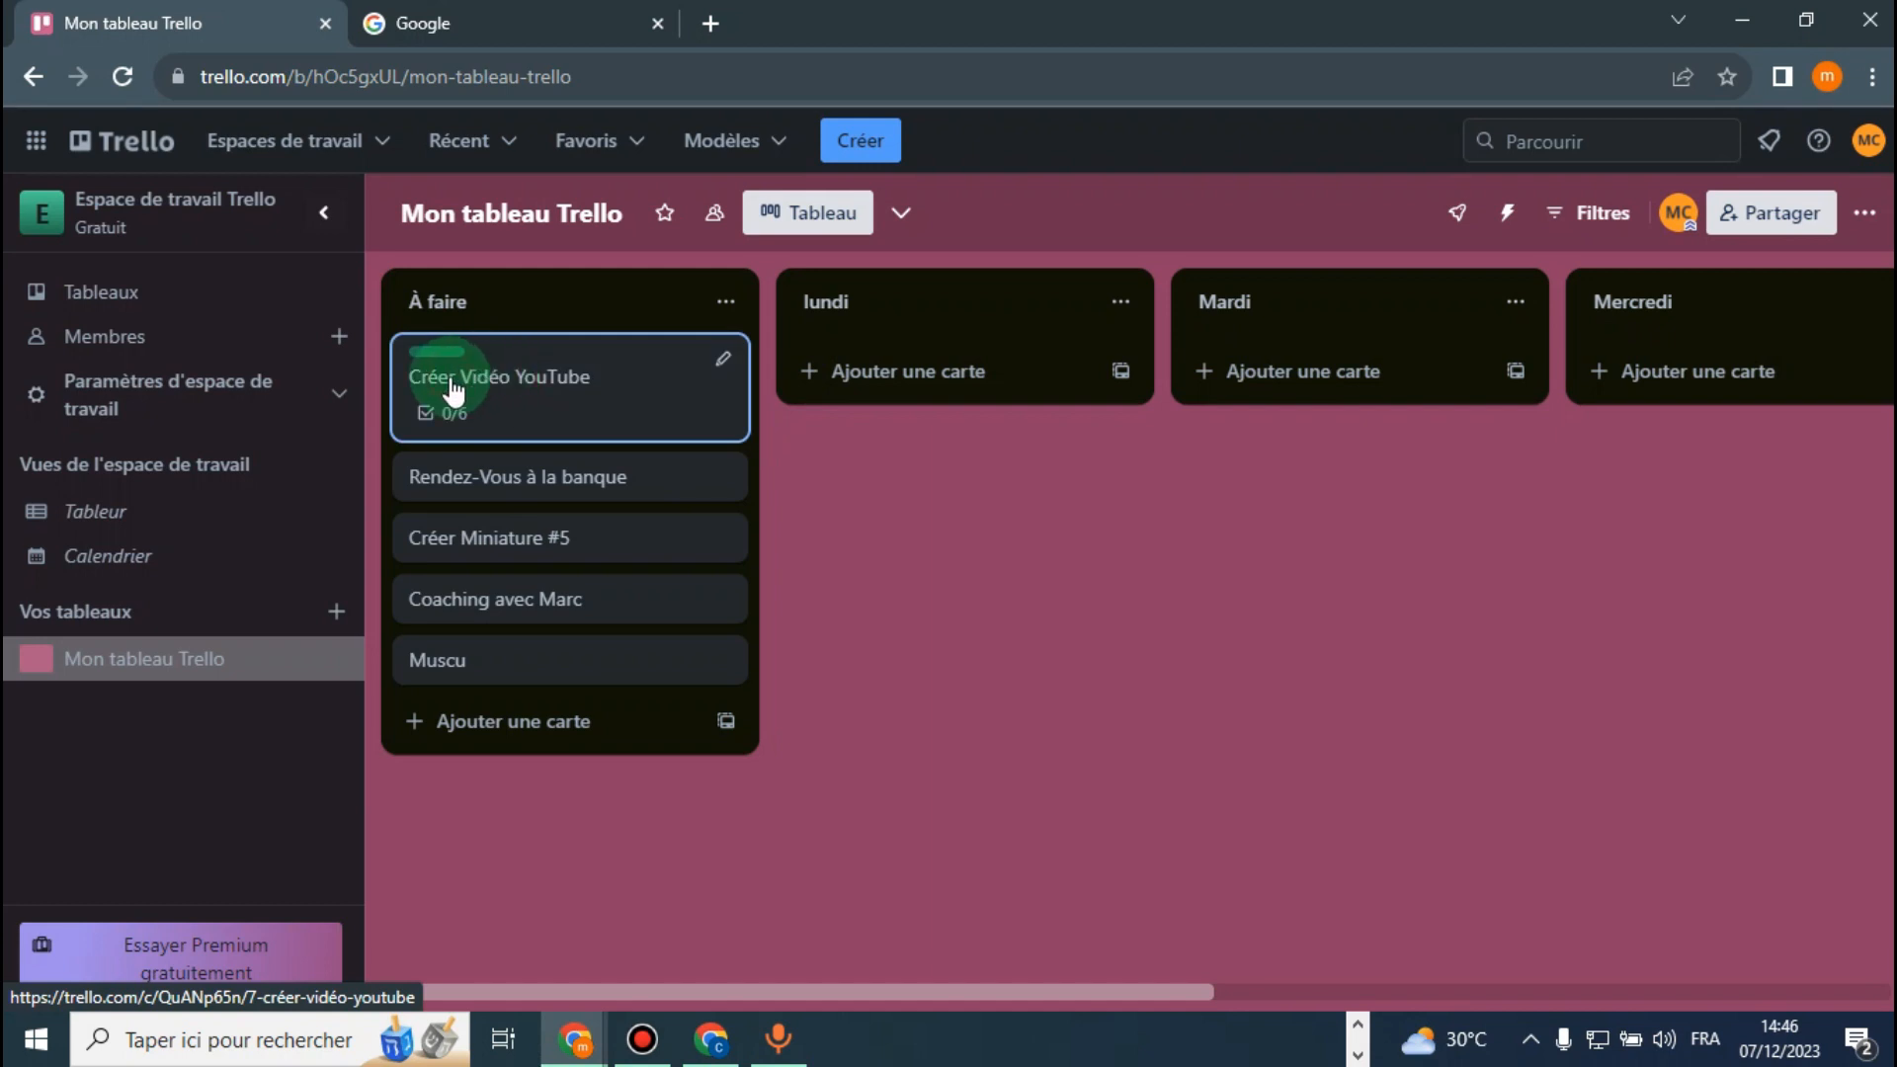
{"action": "left_click_drag", "start_coordinate": [447, 388], "coordinate": [1294, 380]}
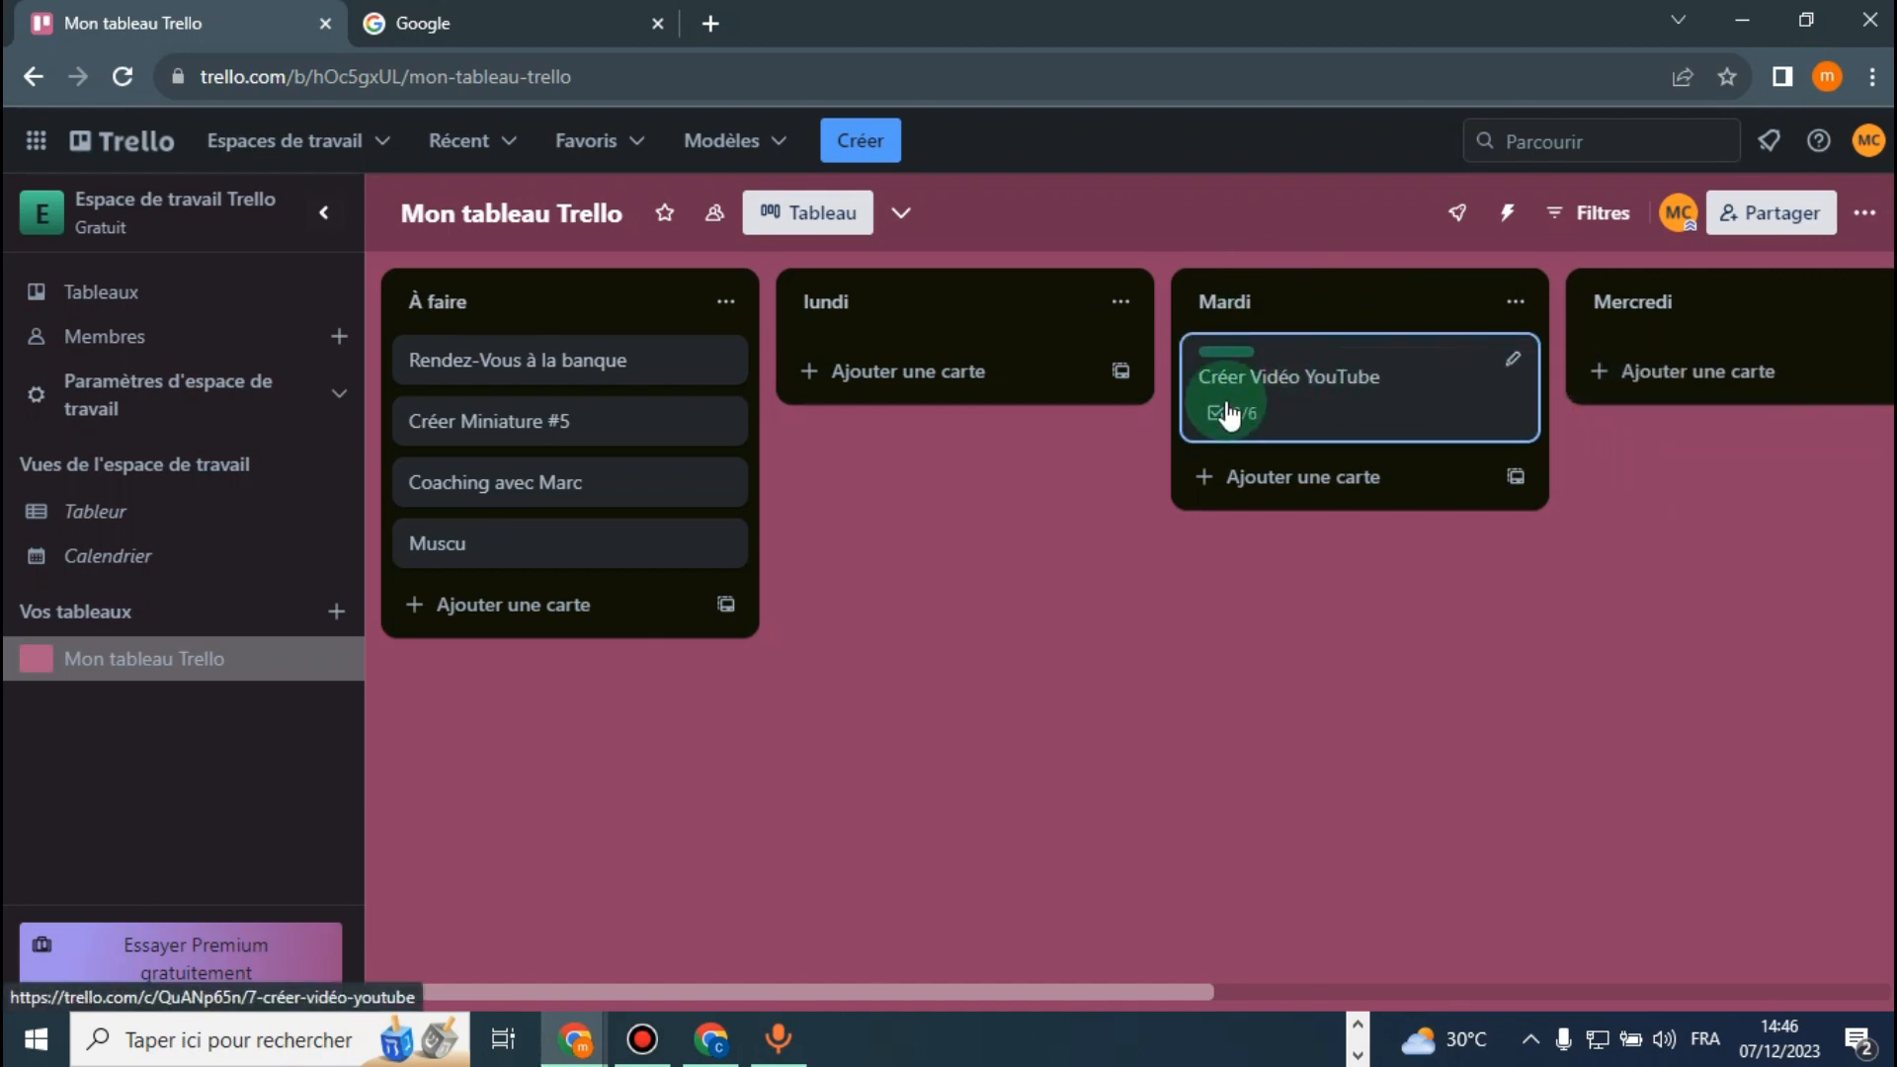
Distribute the À faire cards: "Rendez-Vous à la banque" to Mercredi, "Créer Miniature #5" to lundi, and the coaching card to another weekday list
{"action": "left_click_drag", "start_coordinate": [559, 358], "coordinate": [1645, 389]}
{"action": "left_click_drag", "start_coordinate": [523, 360], "coordinate": [830, 365]}
{"action": "left_click_drag", "start_coordinate": [508, 359], "coordinate": [1295, 370]}
{"action": "left_click_drag", "start_coordinate": [1223, 993], "coordinate": [686, 420]}
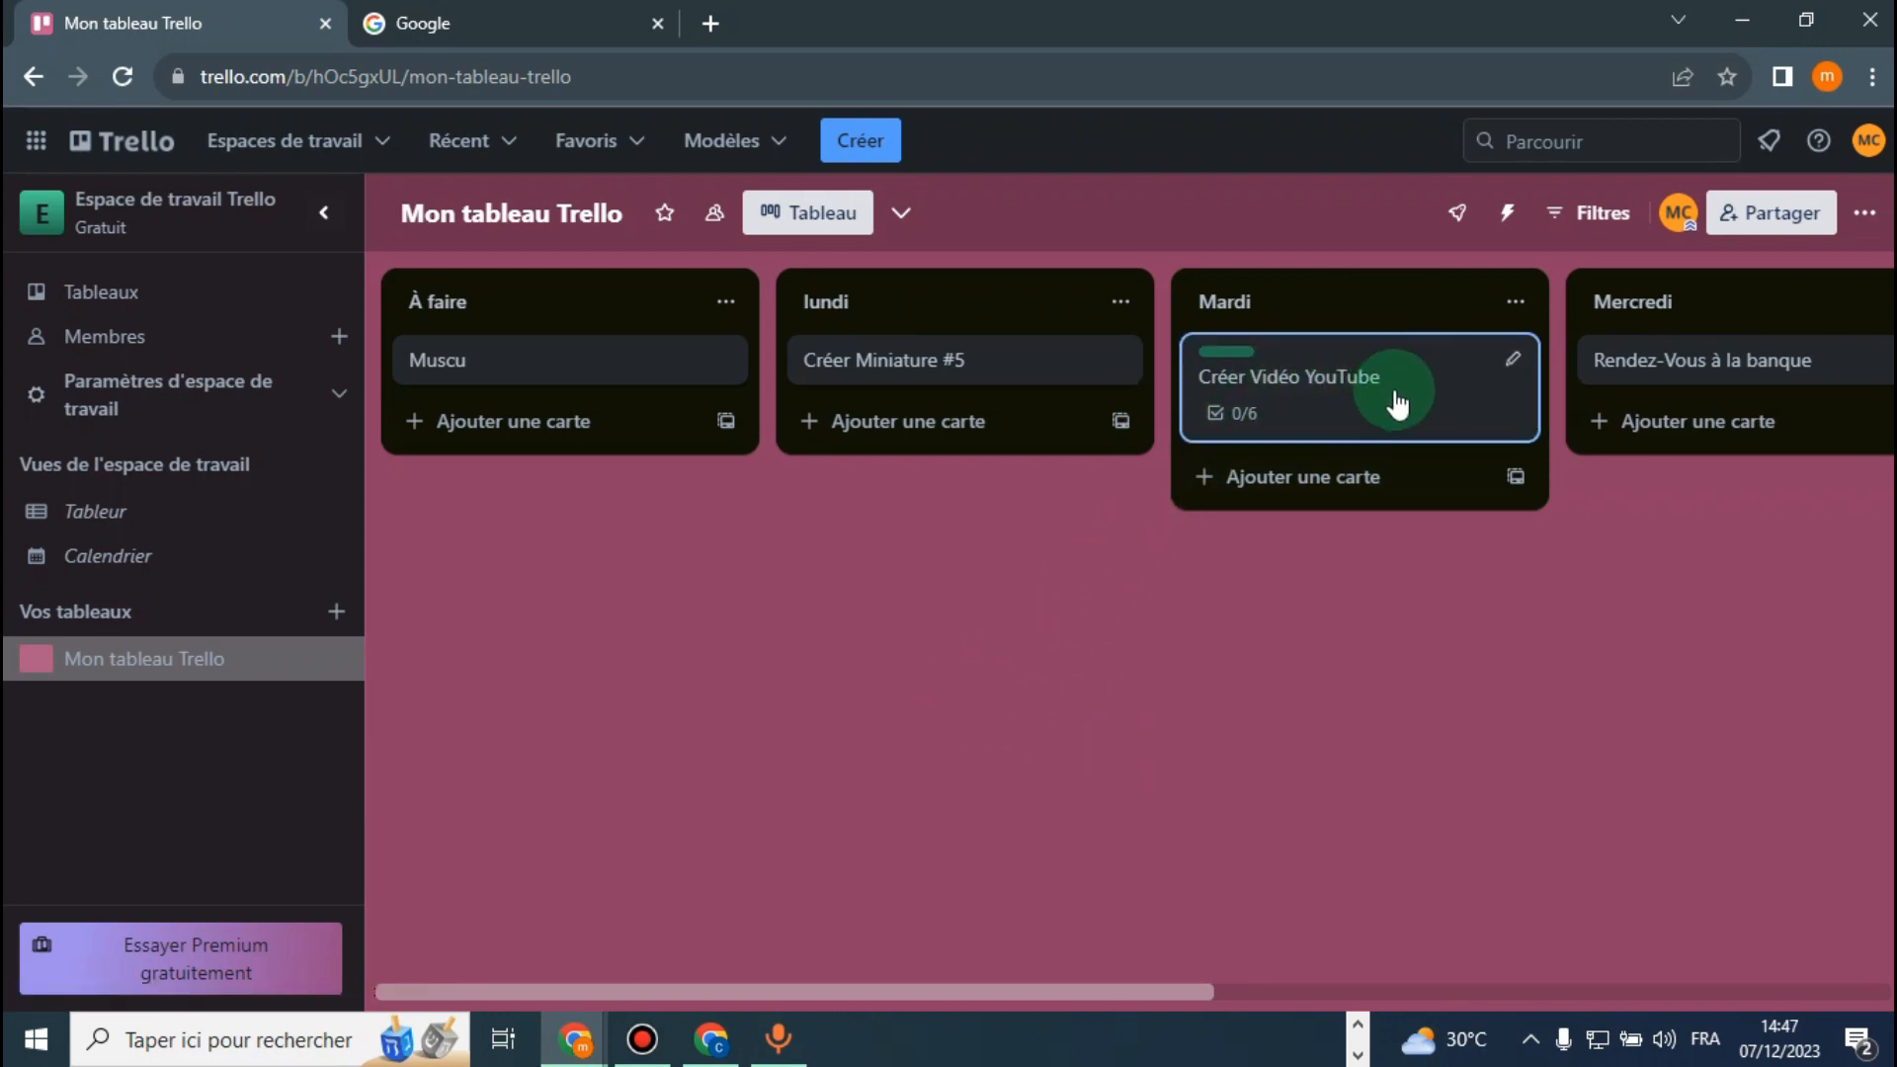
{"action": "left_click", "coordinate": [1513, 365]}
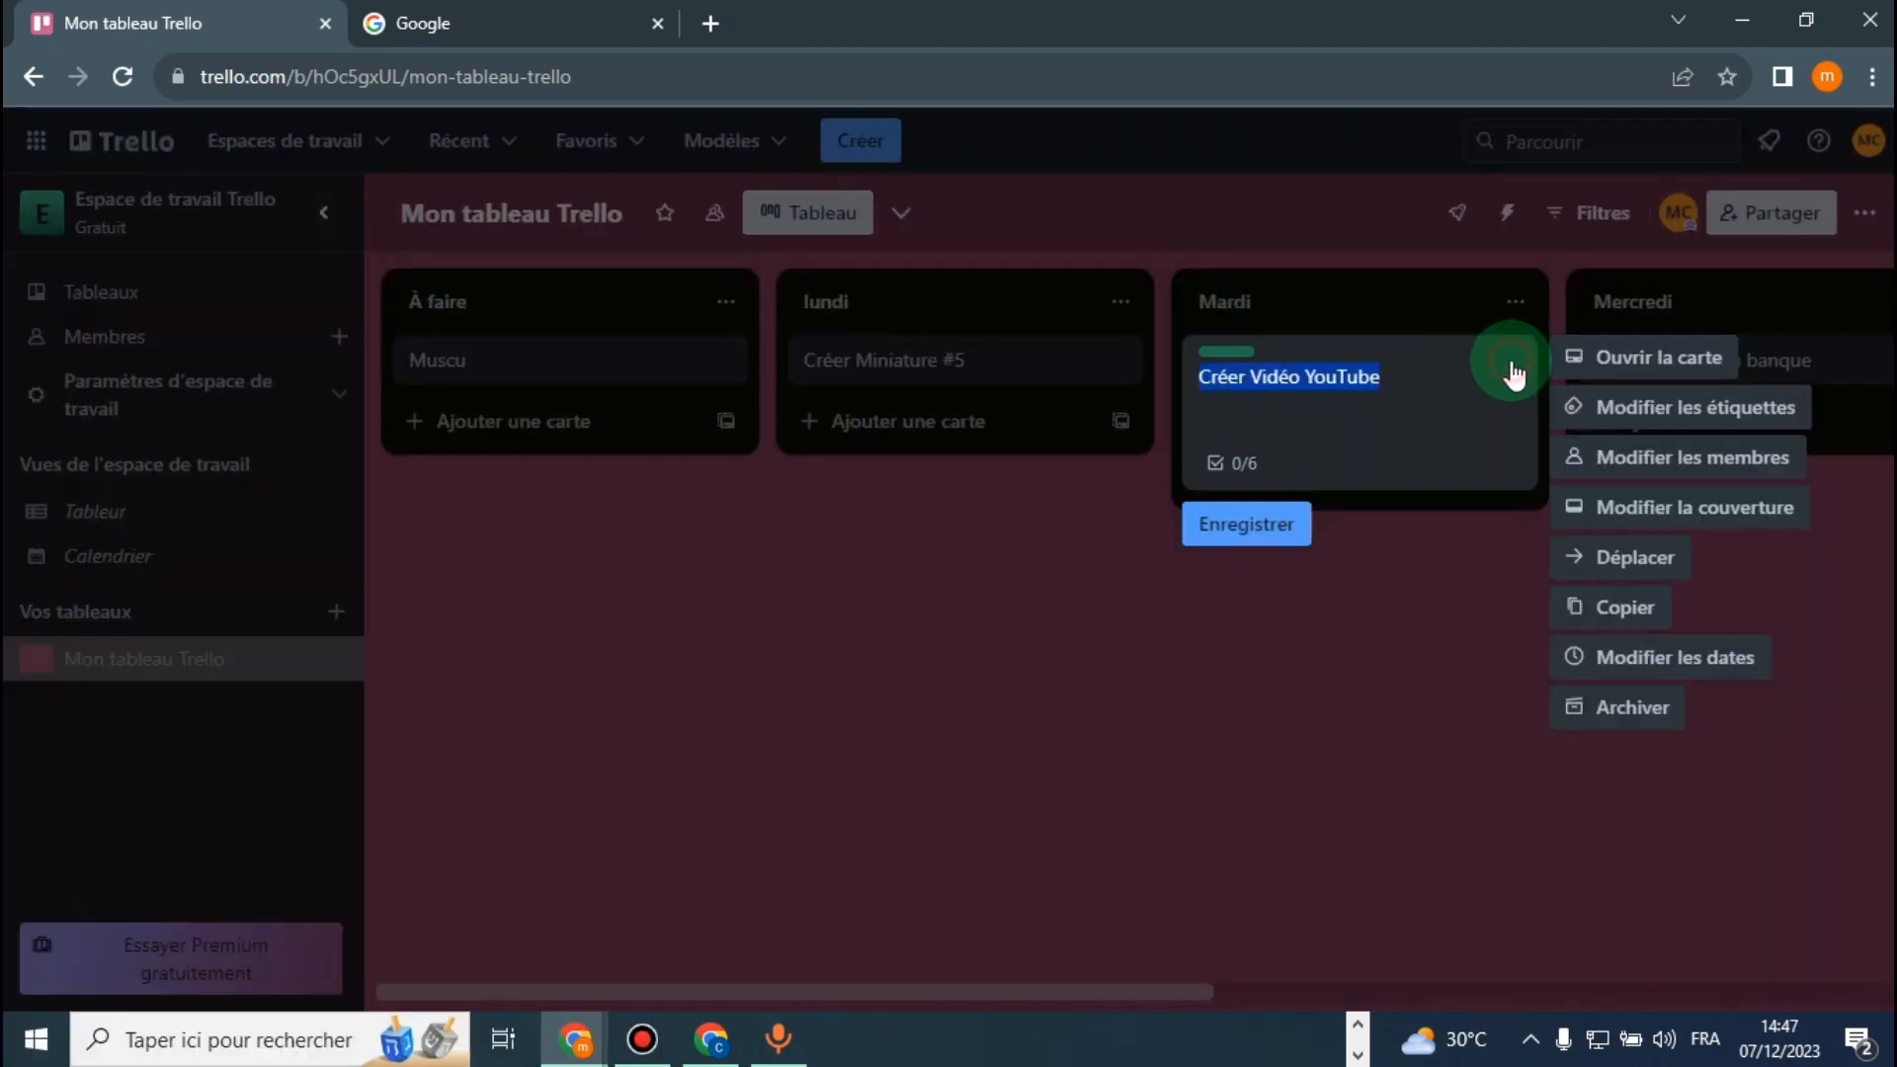
{"action": "left_click", "coordinate": [1631, 364]}
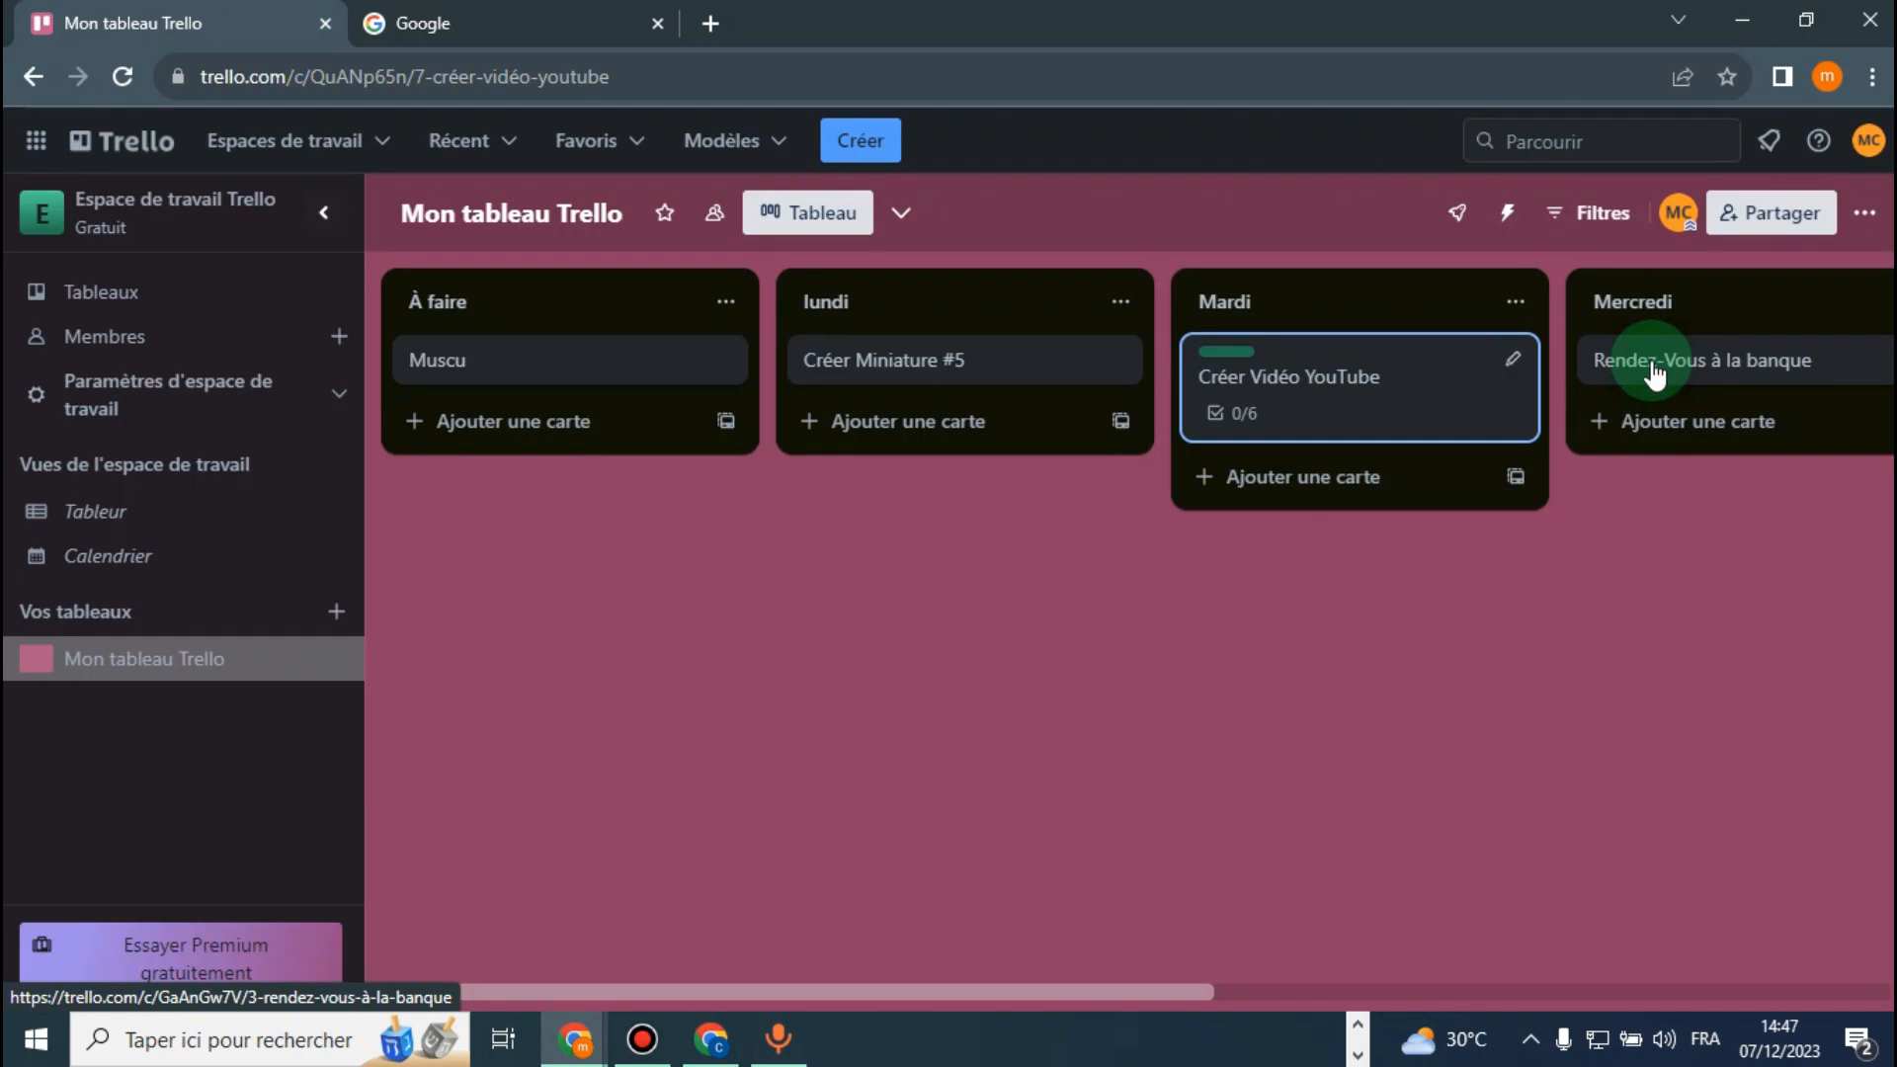
{"action": "left_click", "coordinate": [1433, 222]}
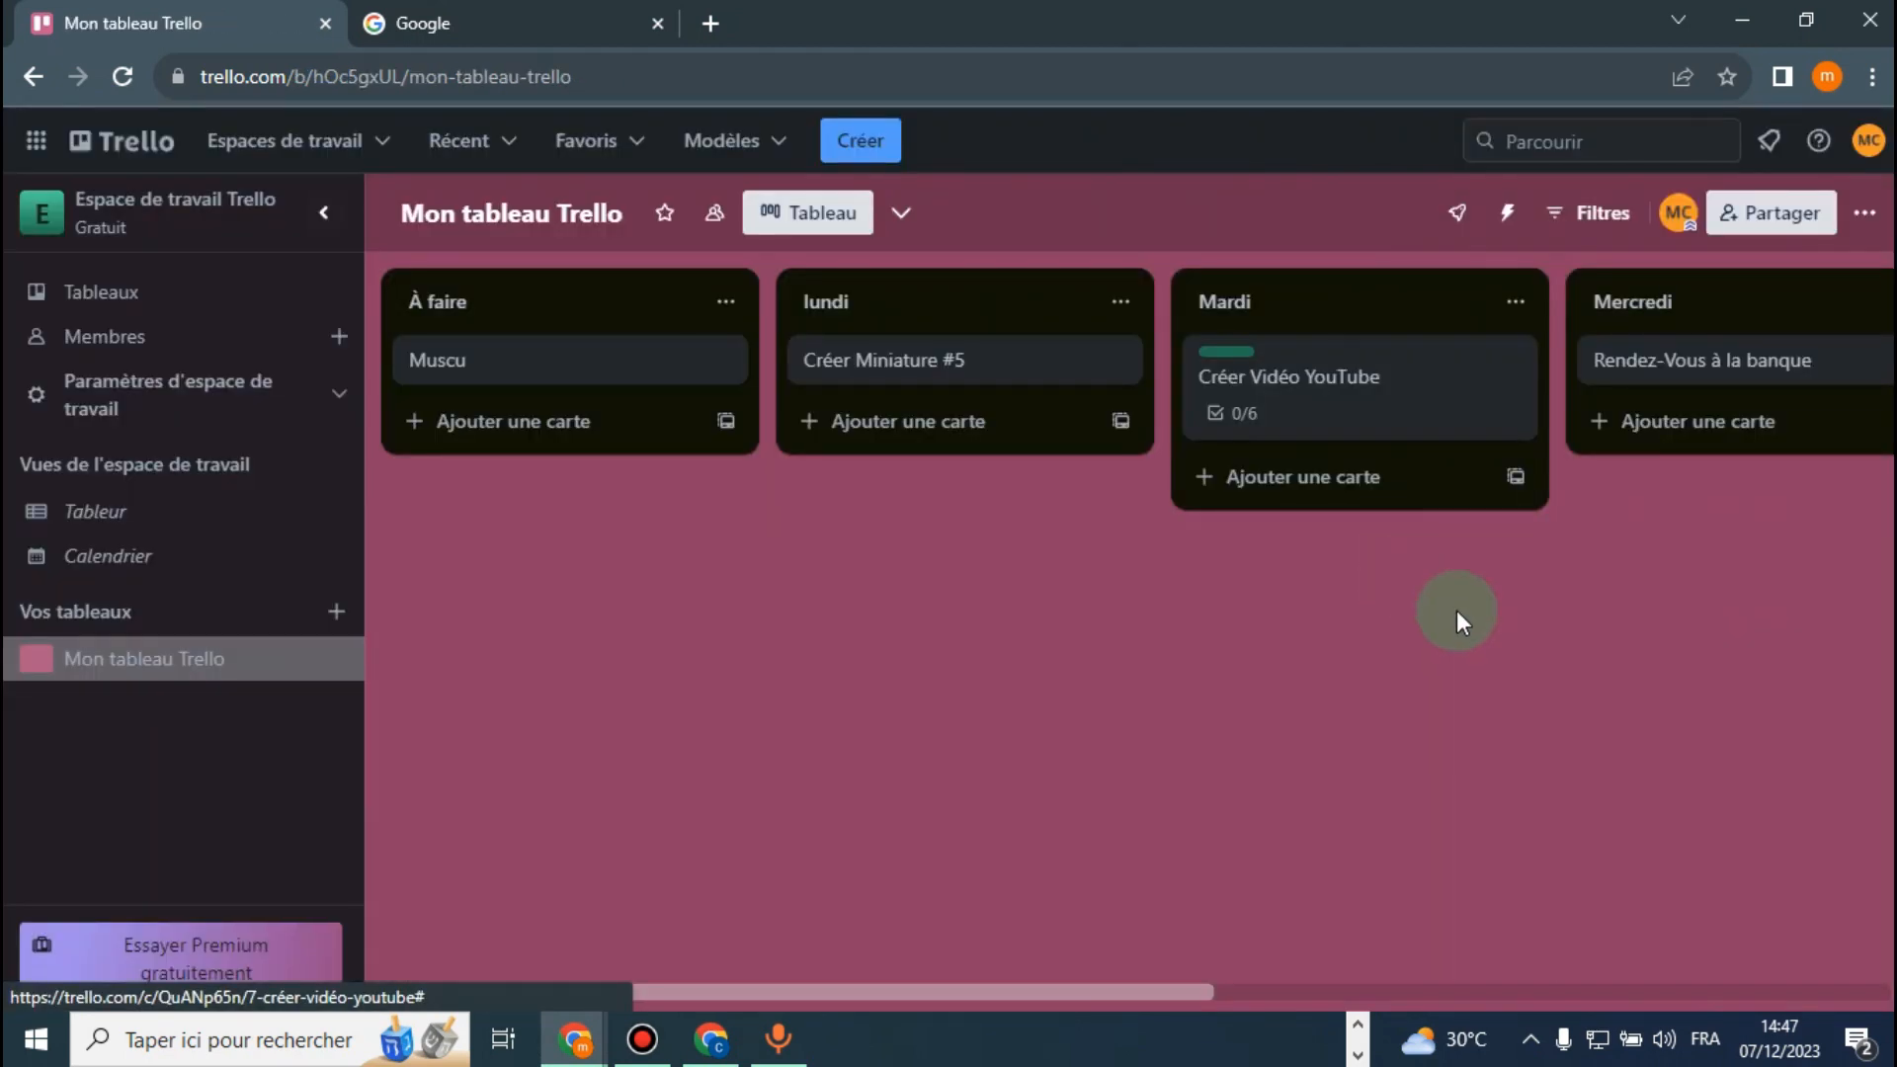
Open the card "Créer Vidéo YouTube" in the Mardi list and rename it "Créer Vidéo YouTube 1"
{"action": "left_click", "coordinate": [1317, 383]}
{"action": "key", "text": "minus"}
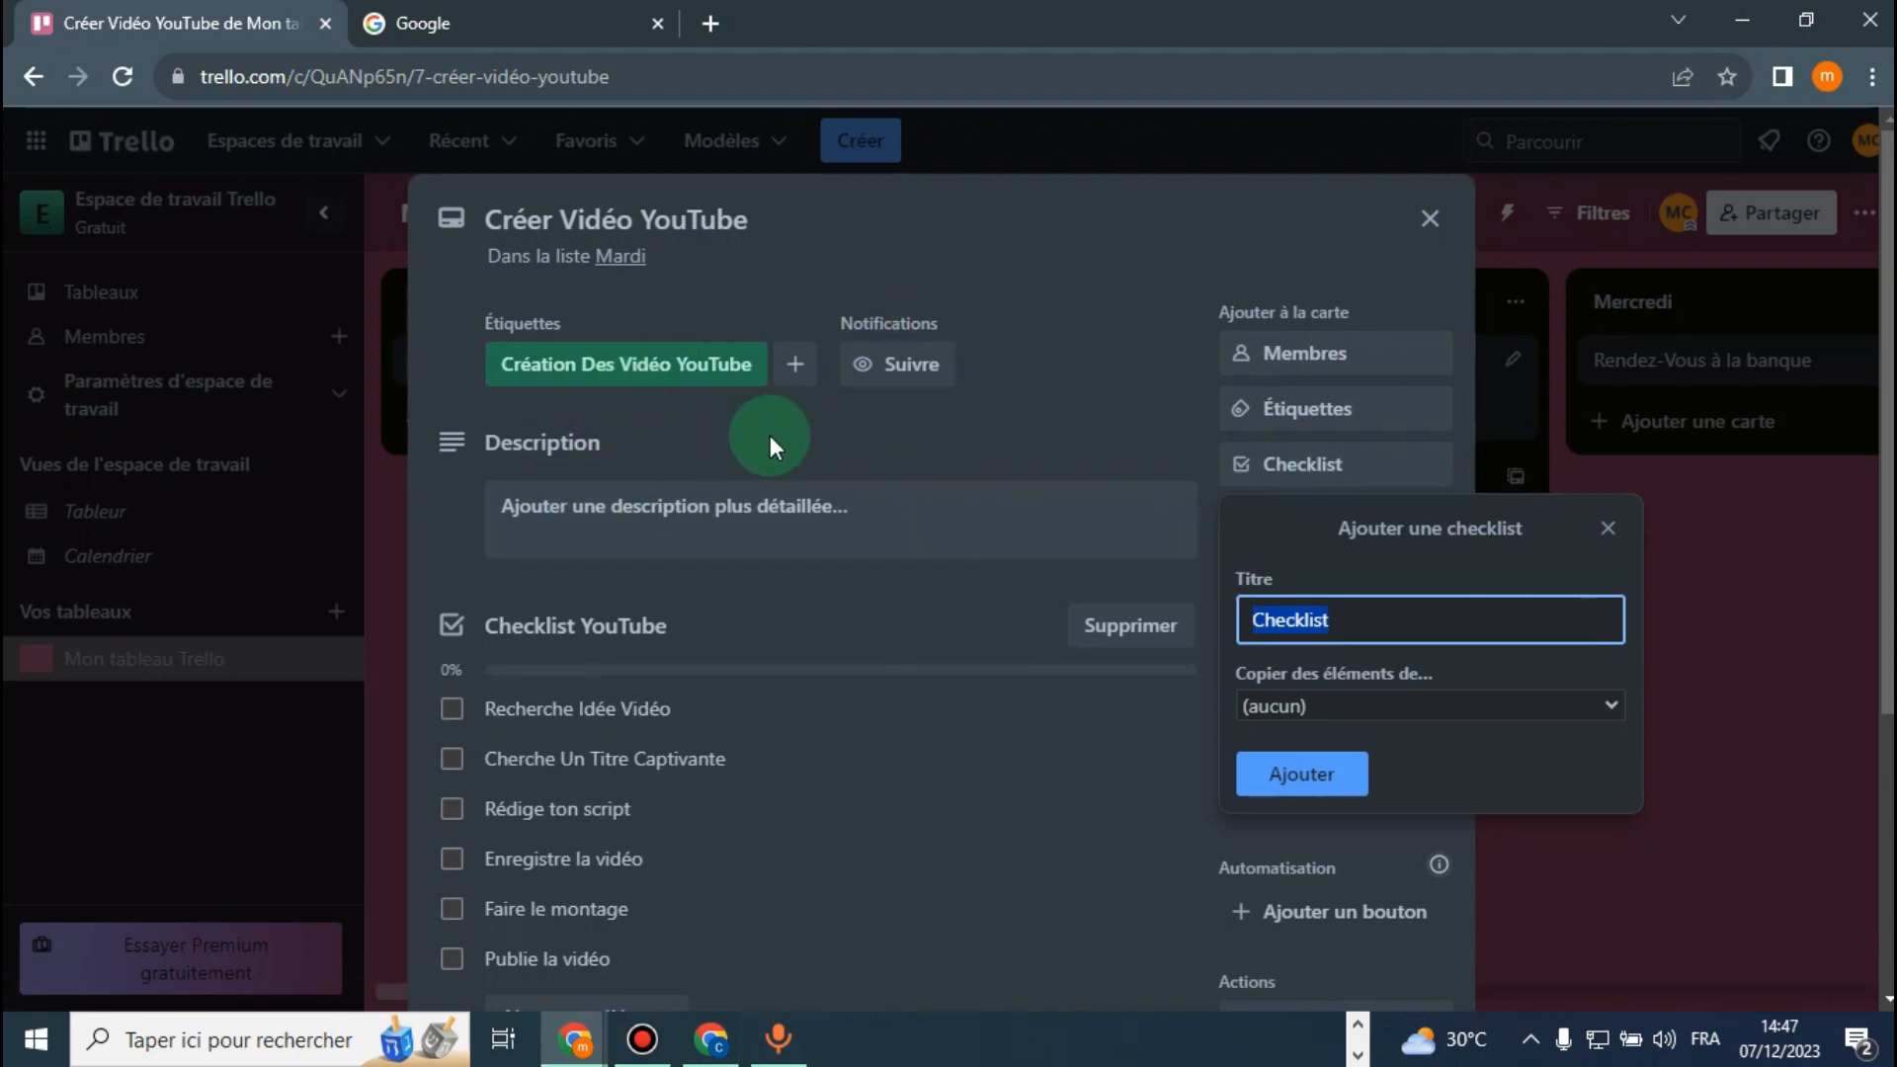
{"action": "left_click", "coordinate": [1053, 301]}
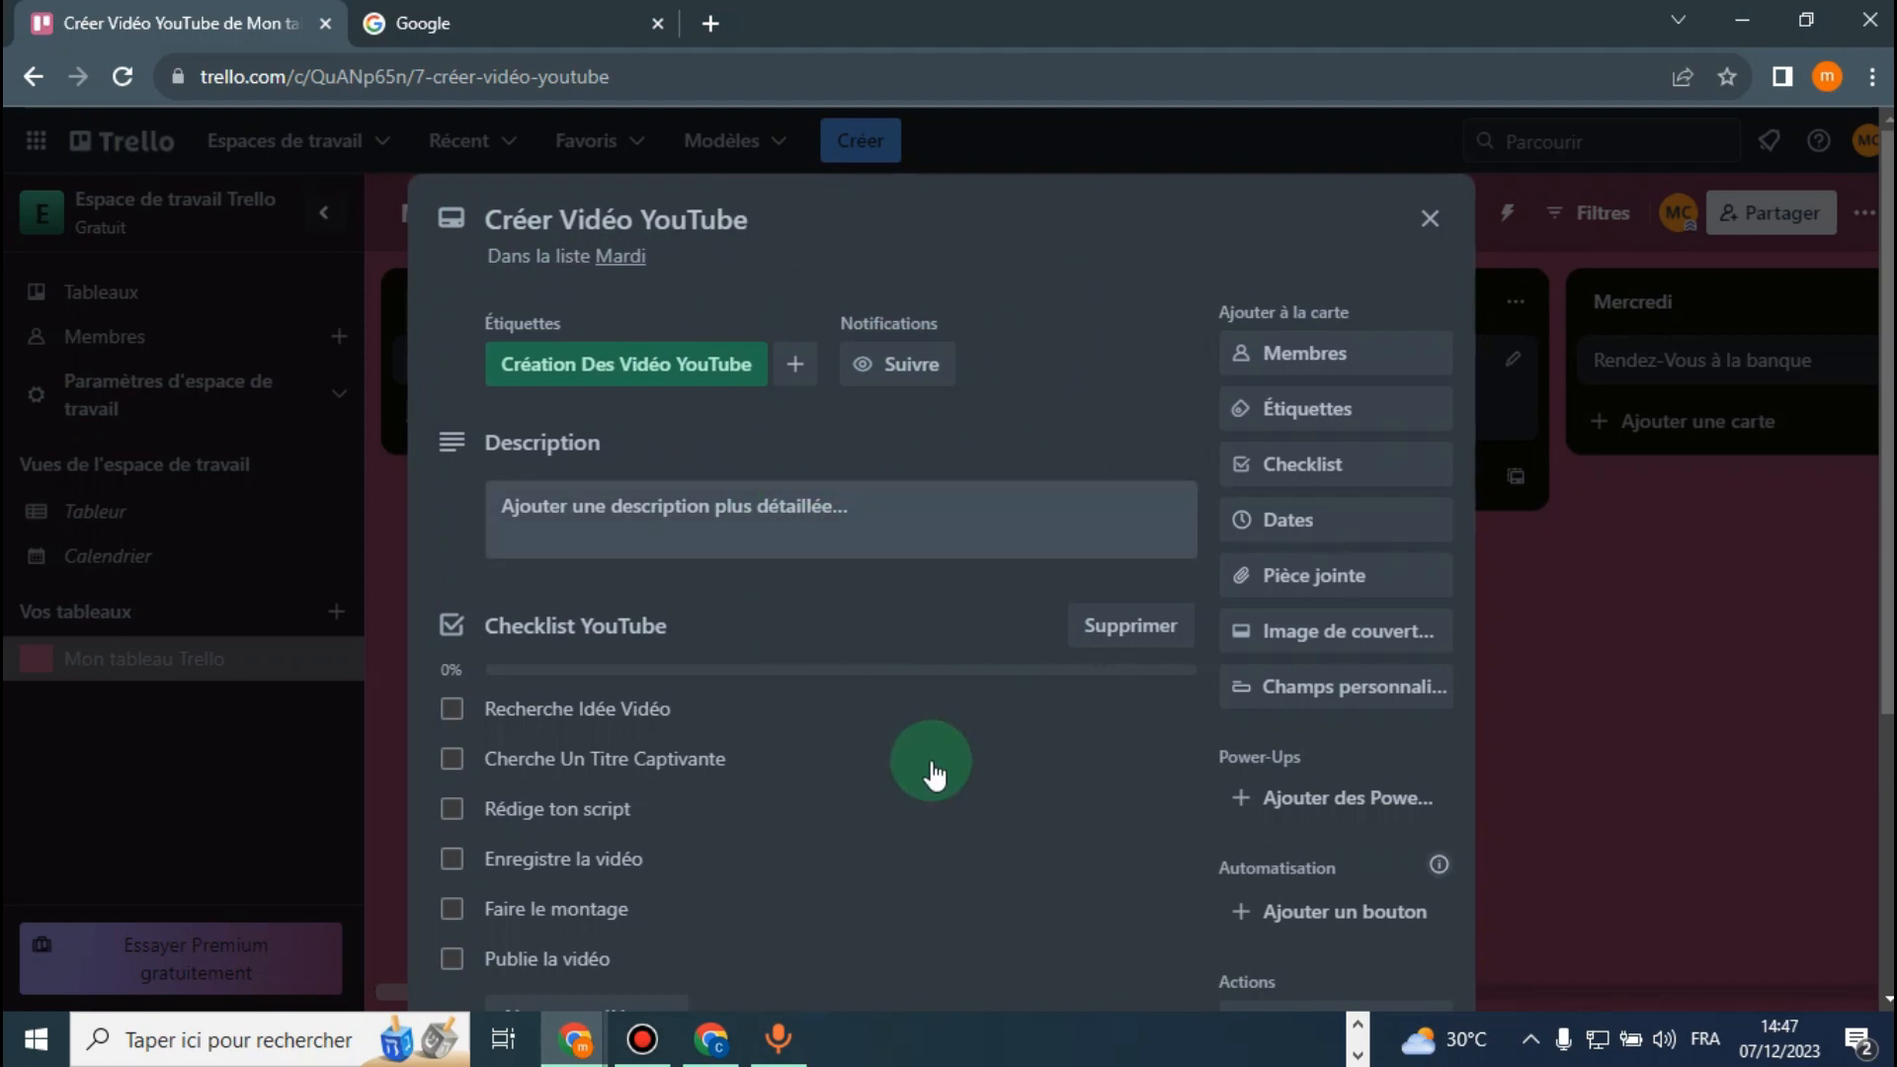
{"action": "double_click", "coordinate": [652, 215]}
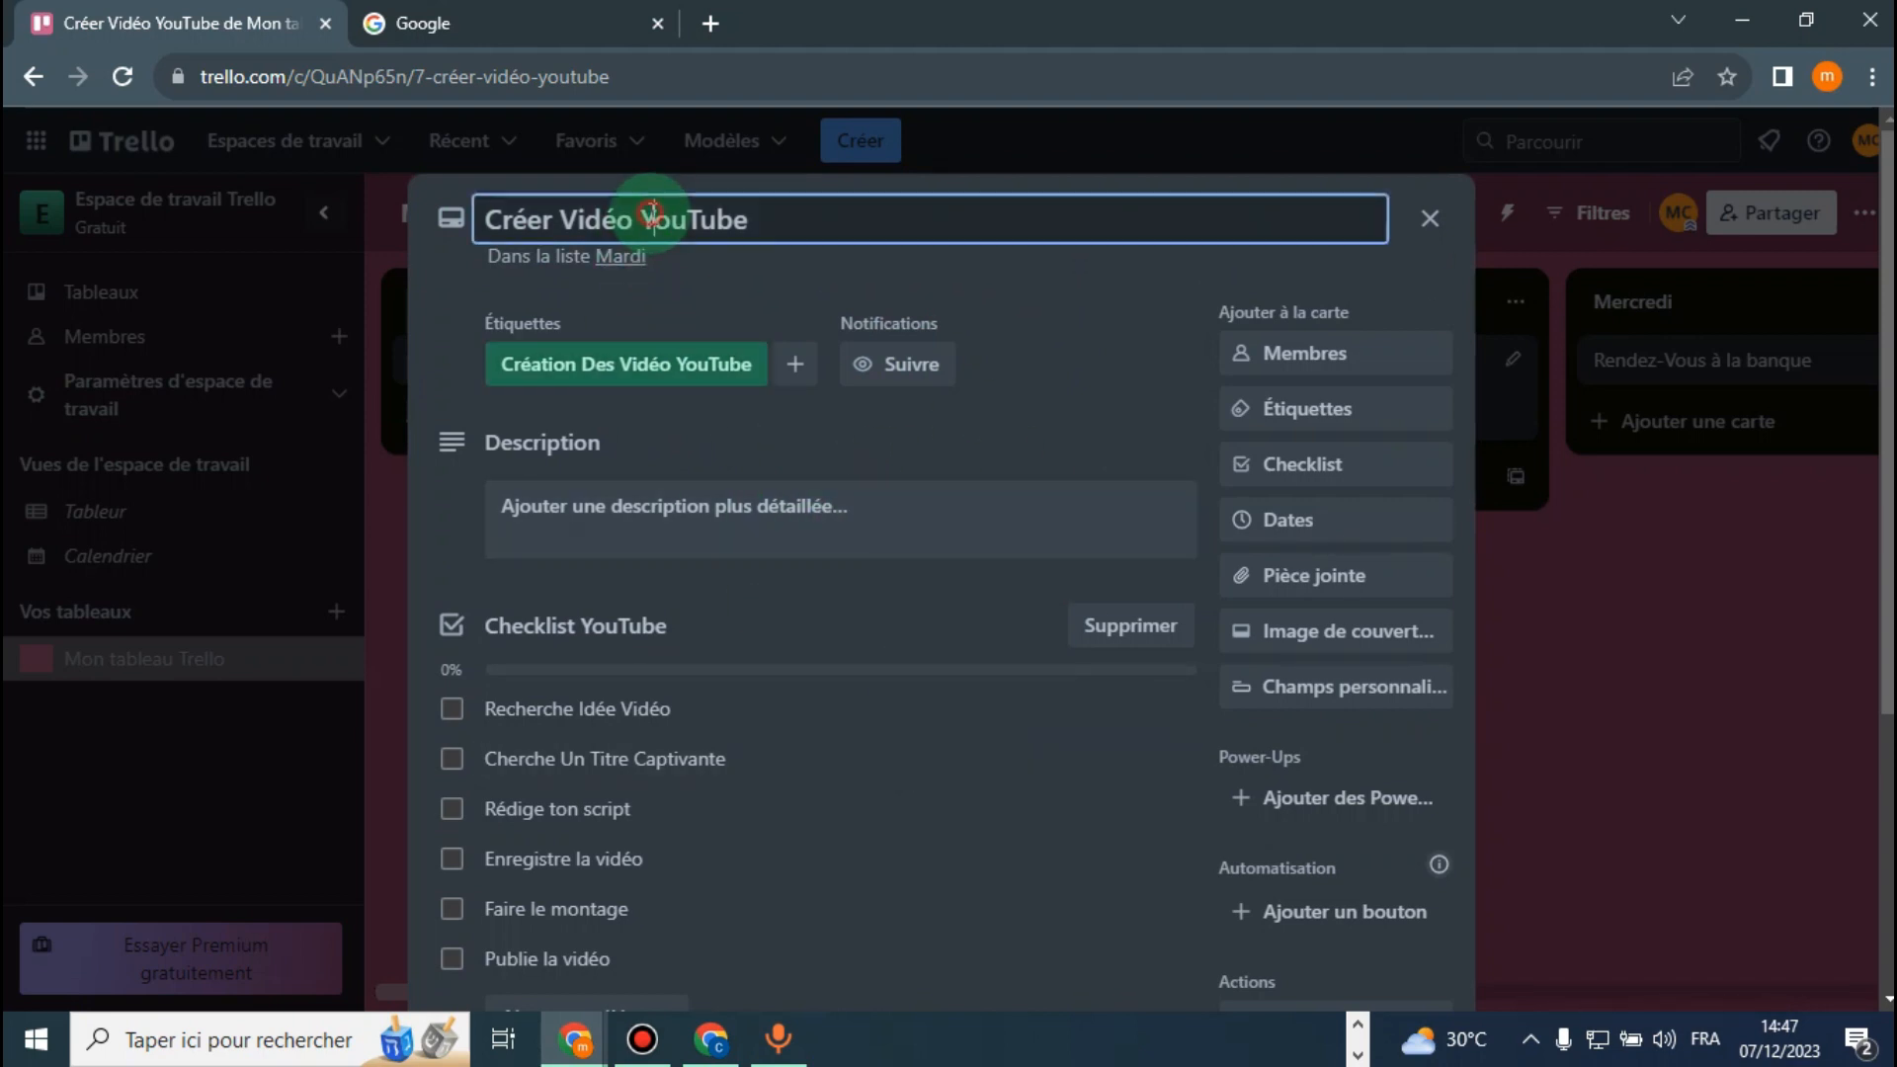
{"action": "left_click", "coordinate": [719, 215]}
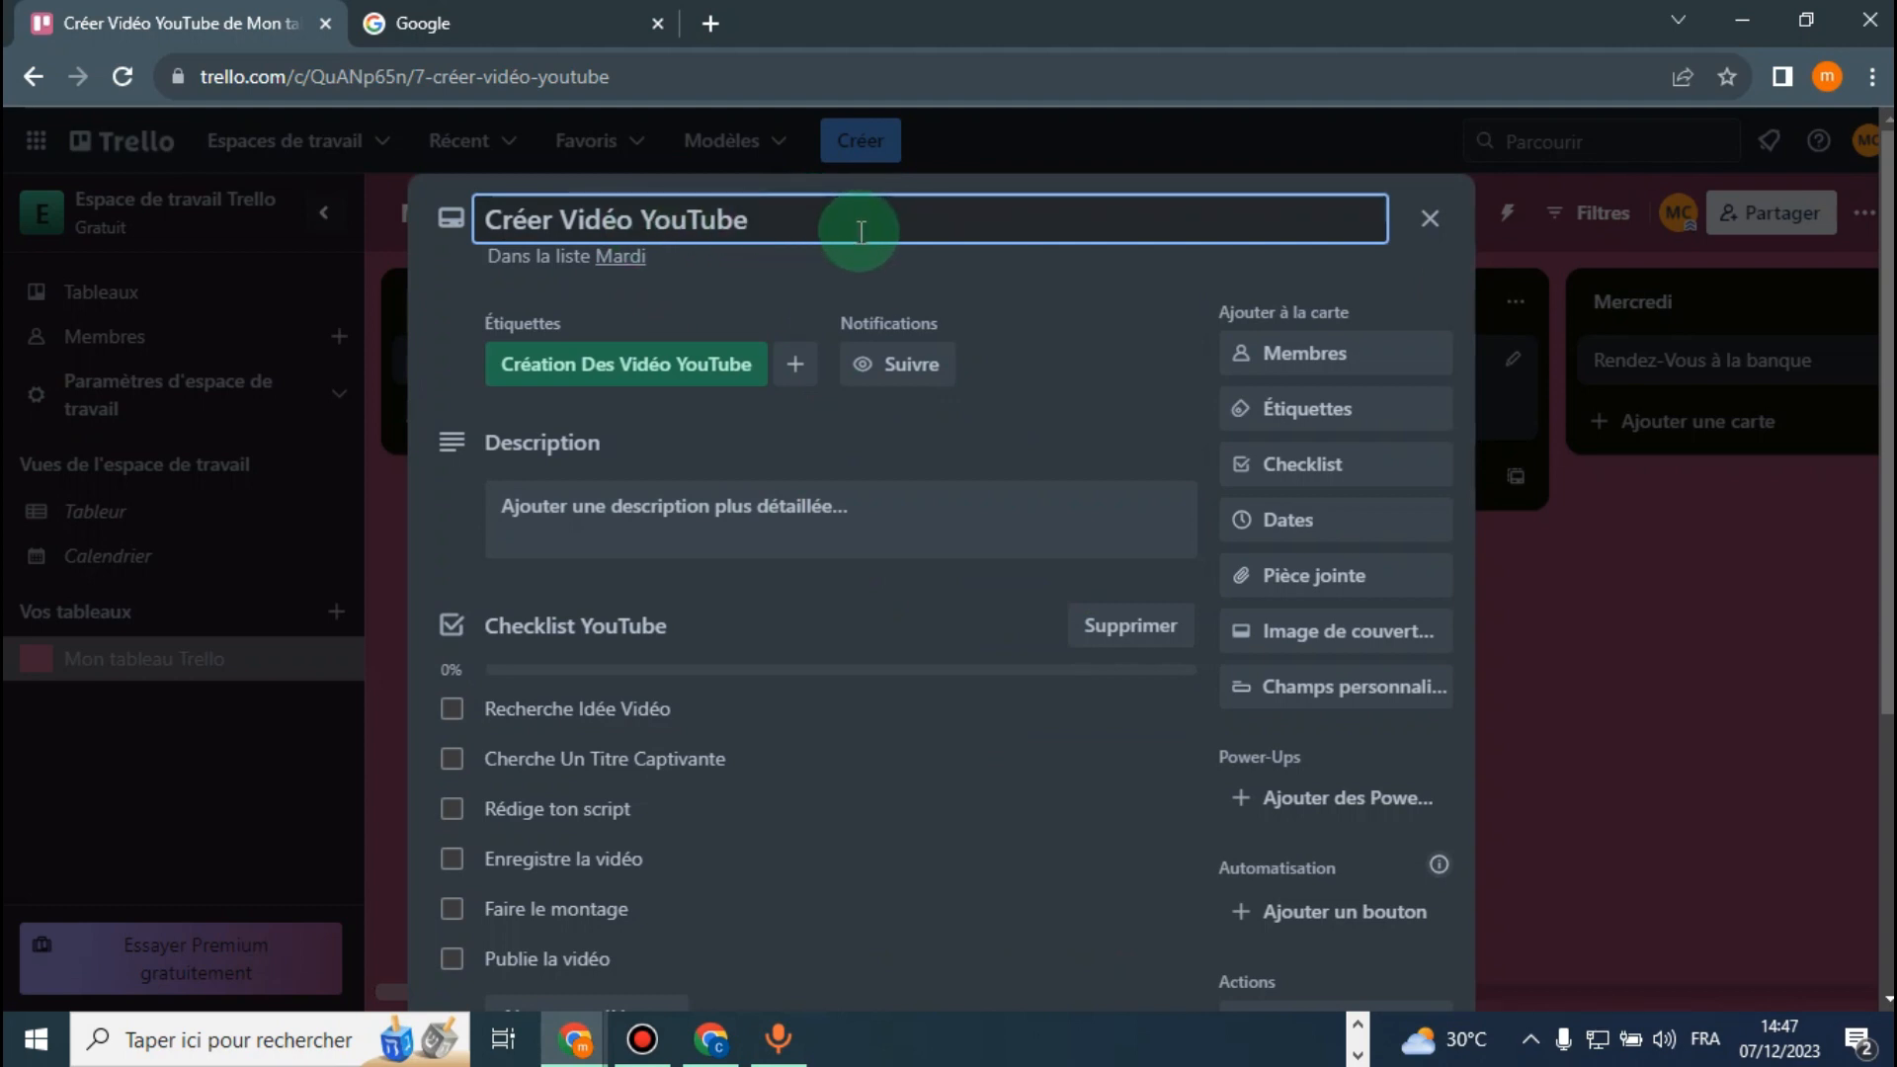
{"action": "type", "text": "1"}
{"action": "left_click", "coordinate": [1094, 358]}
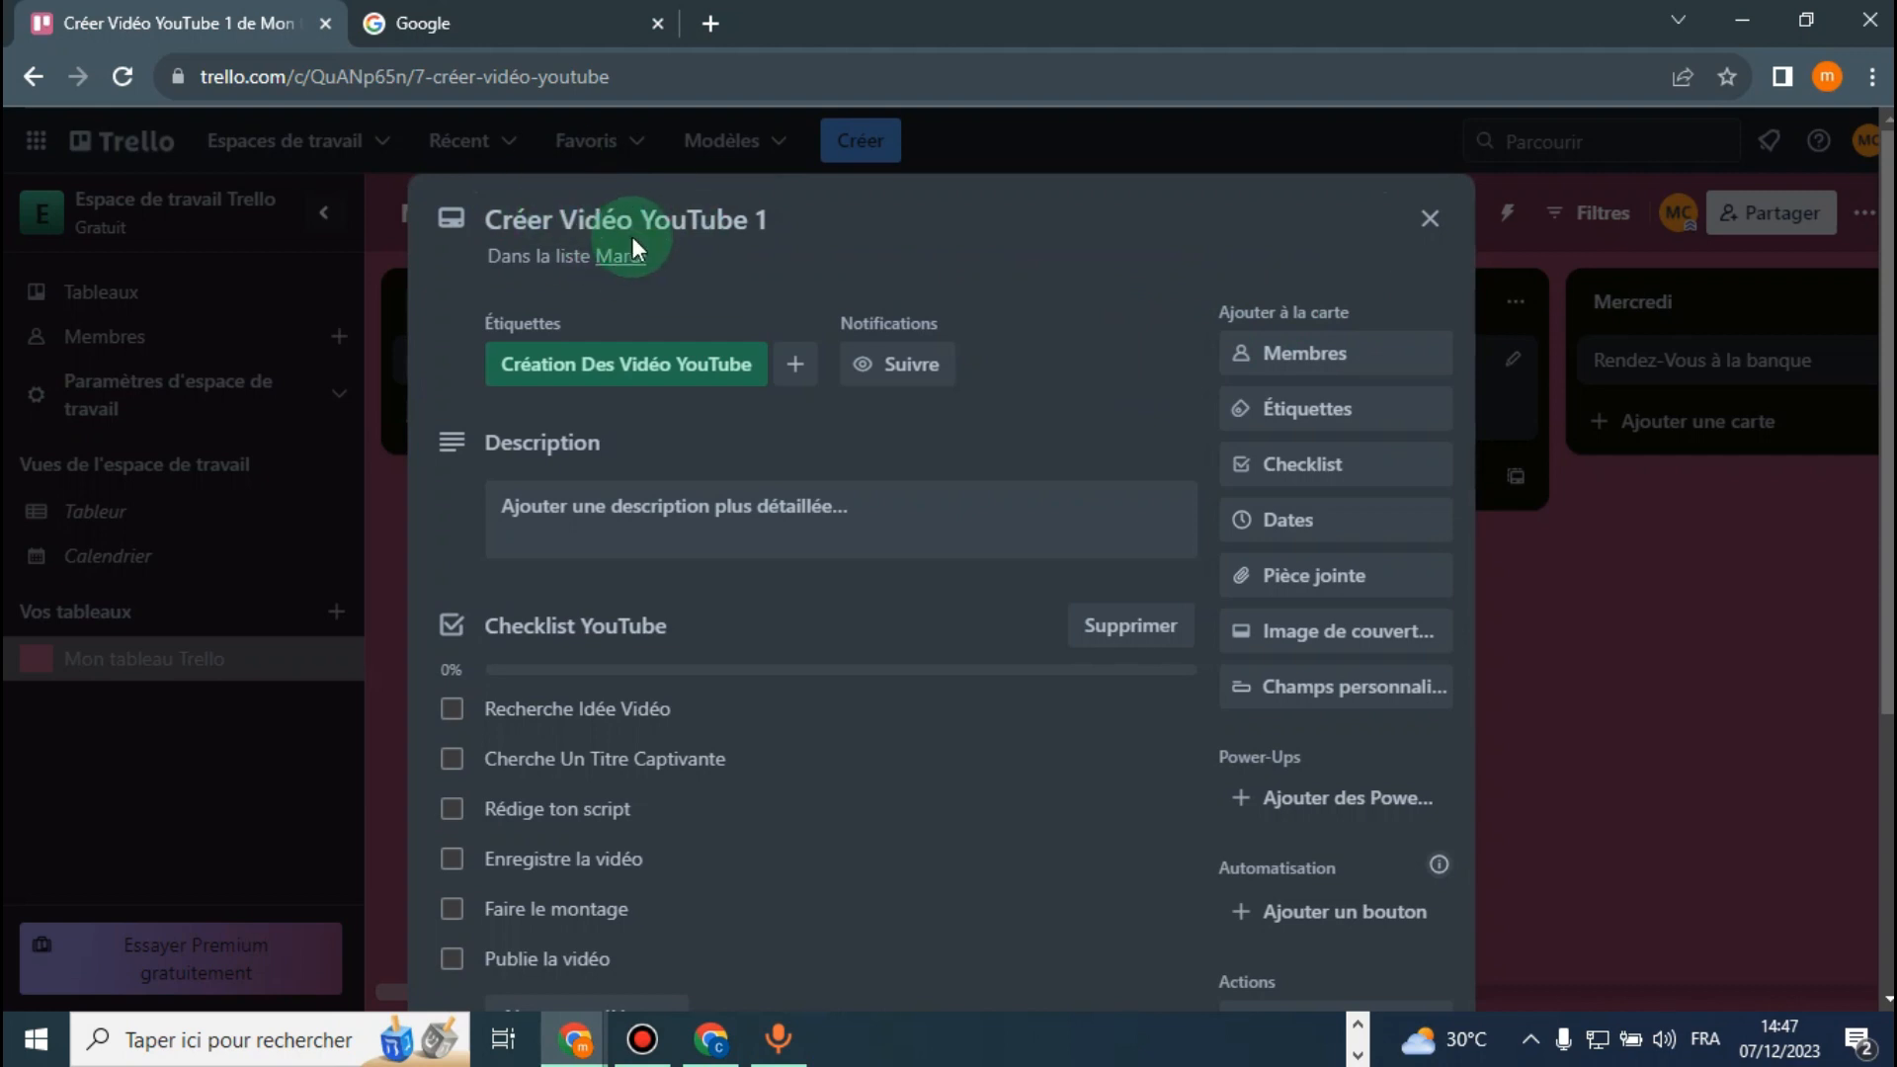
Add the untitled blue label to the card "Créer Vidéo YouTube 1" and close the card
{"action": "left_click", "coordinate": [603, 382]}
{"action": "left_click", "coordinate": [1016, 324]}
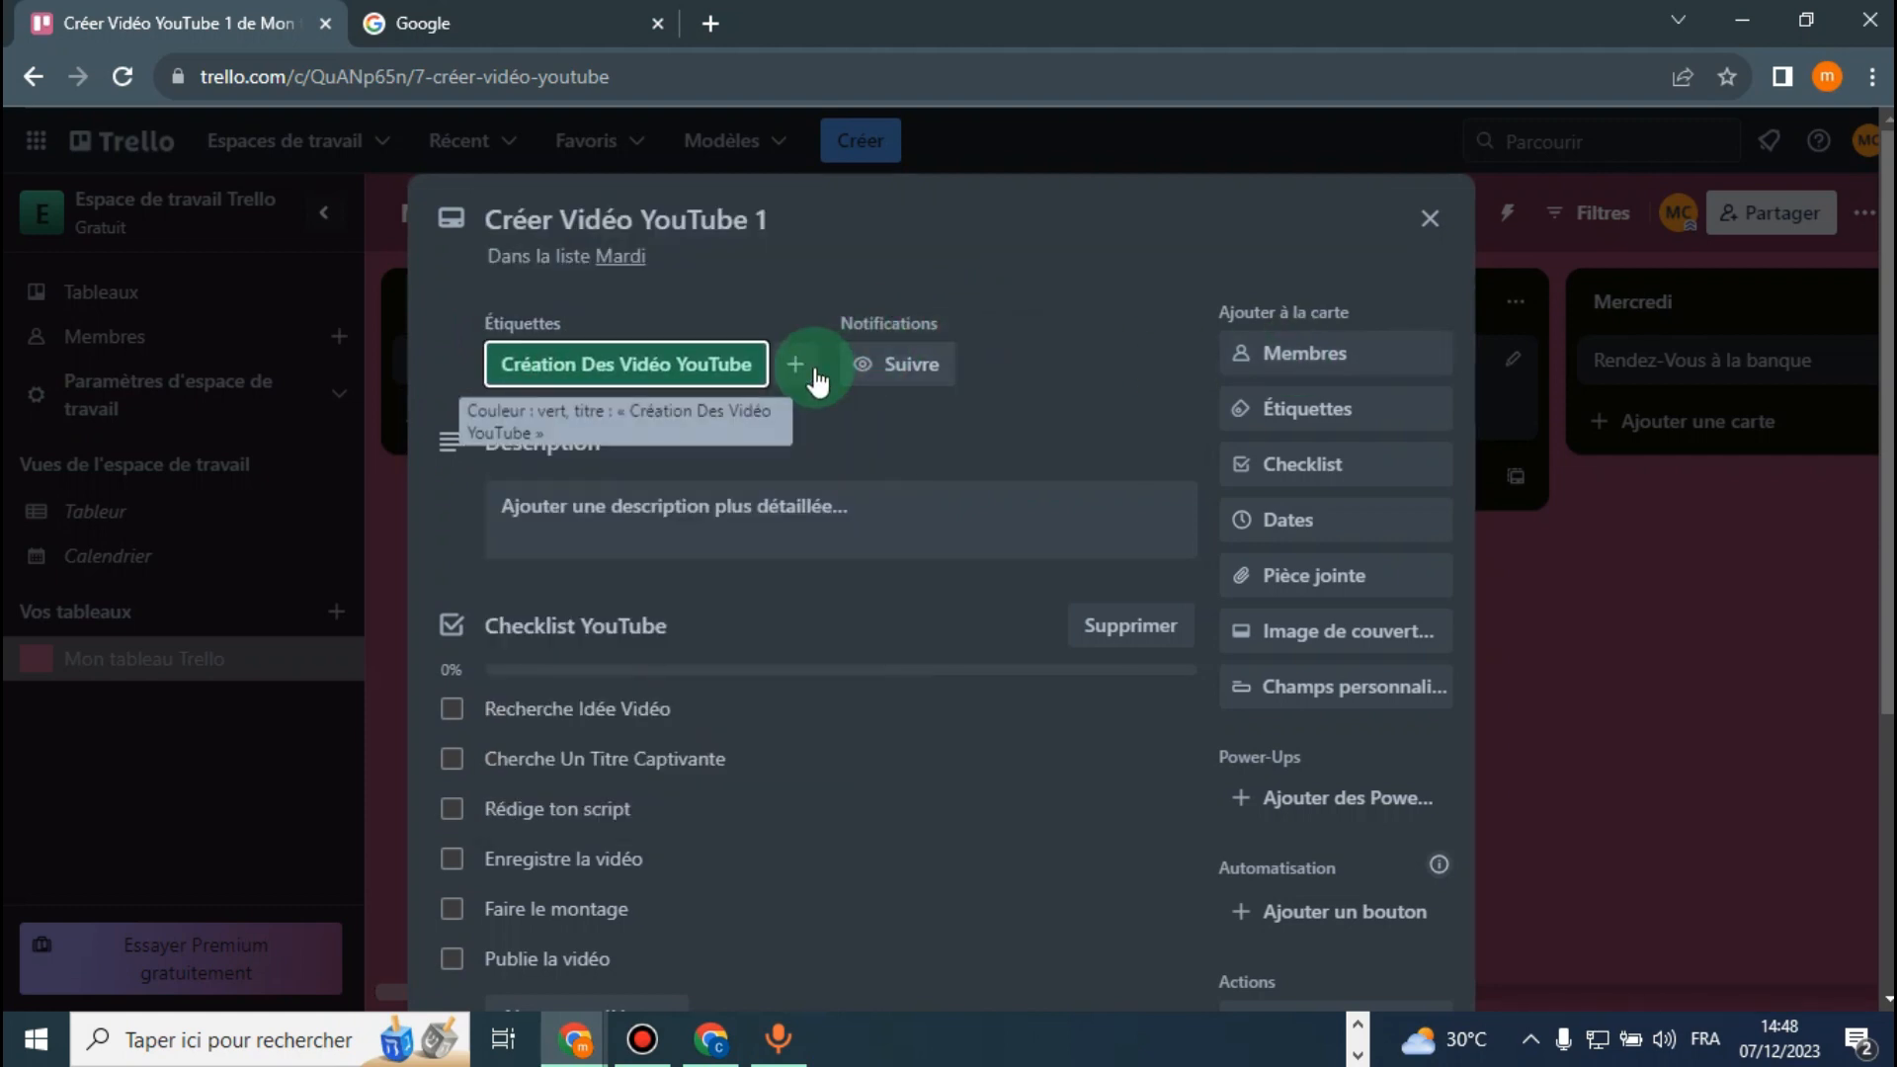
{"action": "left_click", "coordinate": [806, 373]}
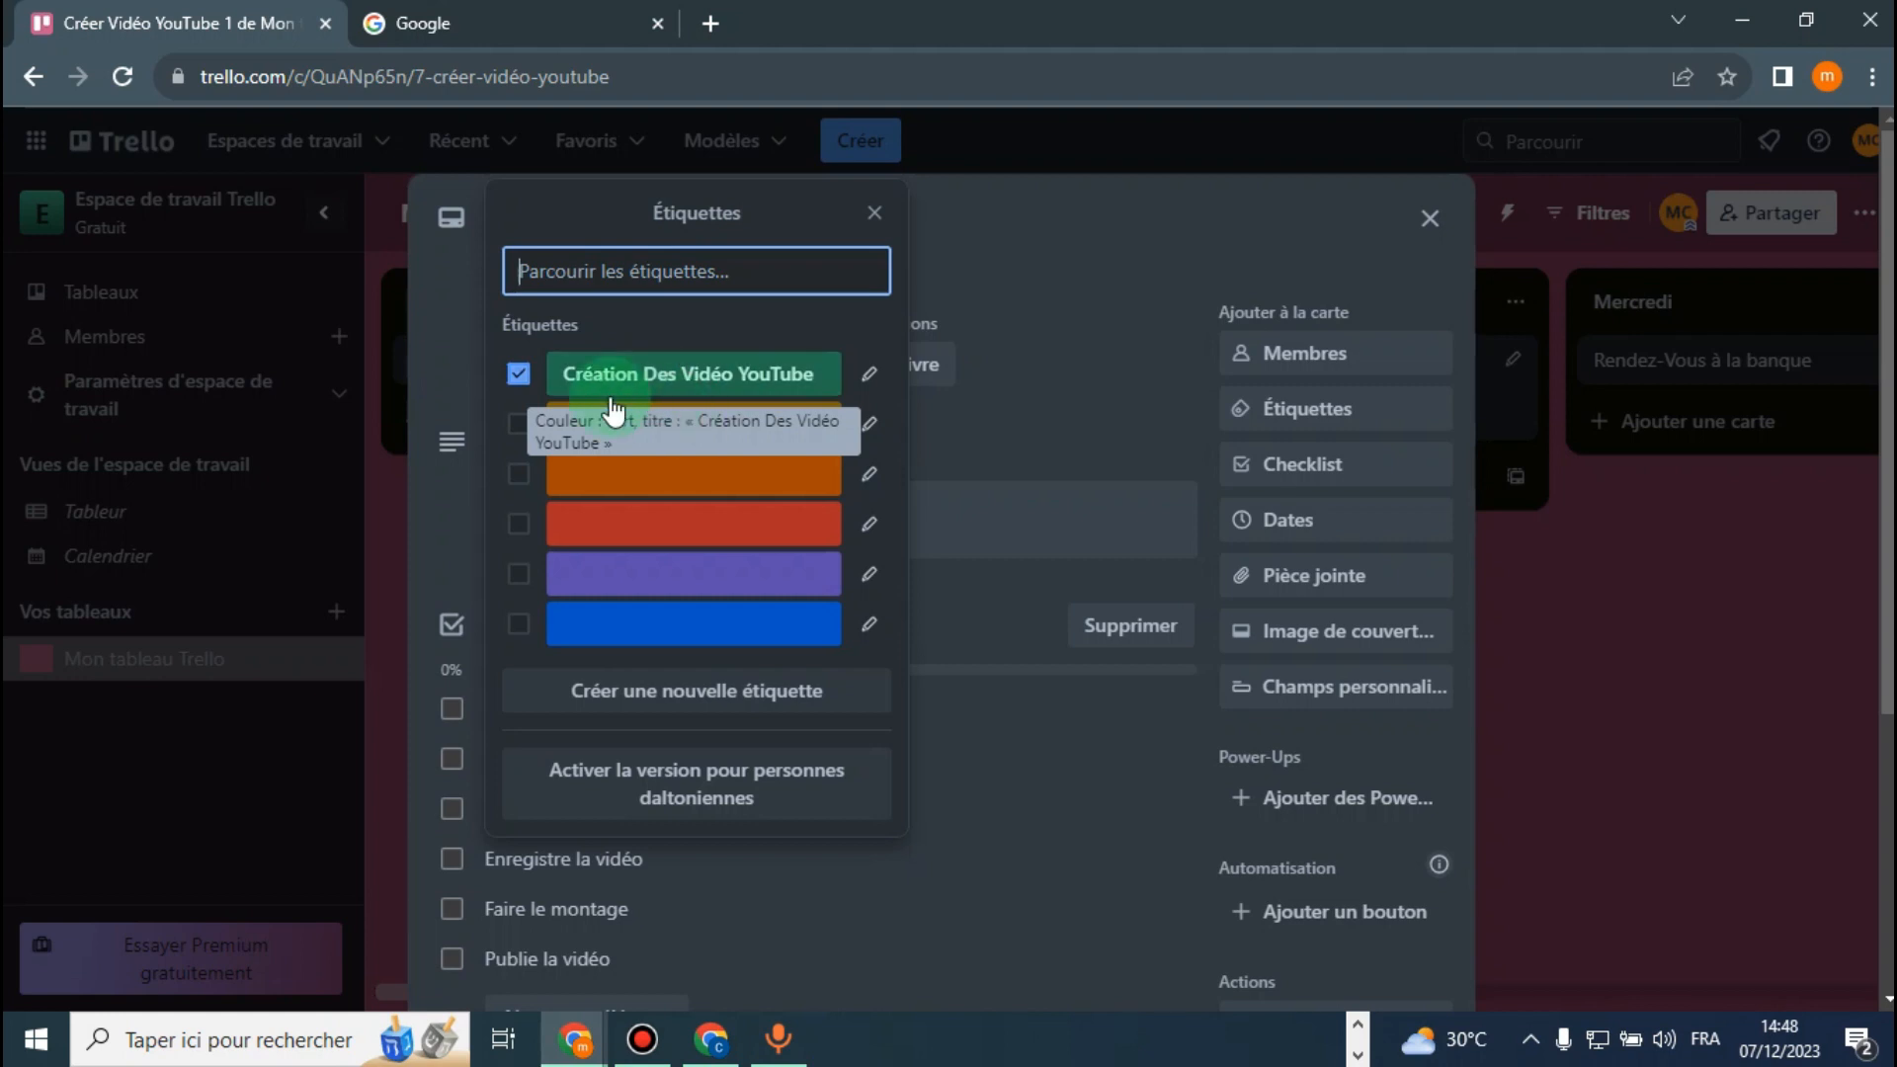
{"action": "left_click", "coordinate": [738, 619]}
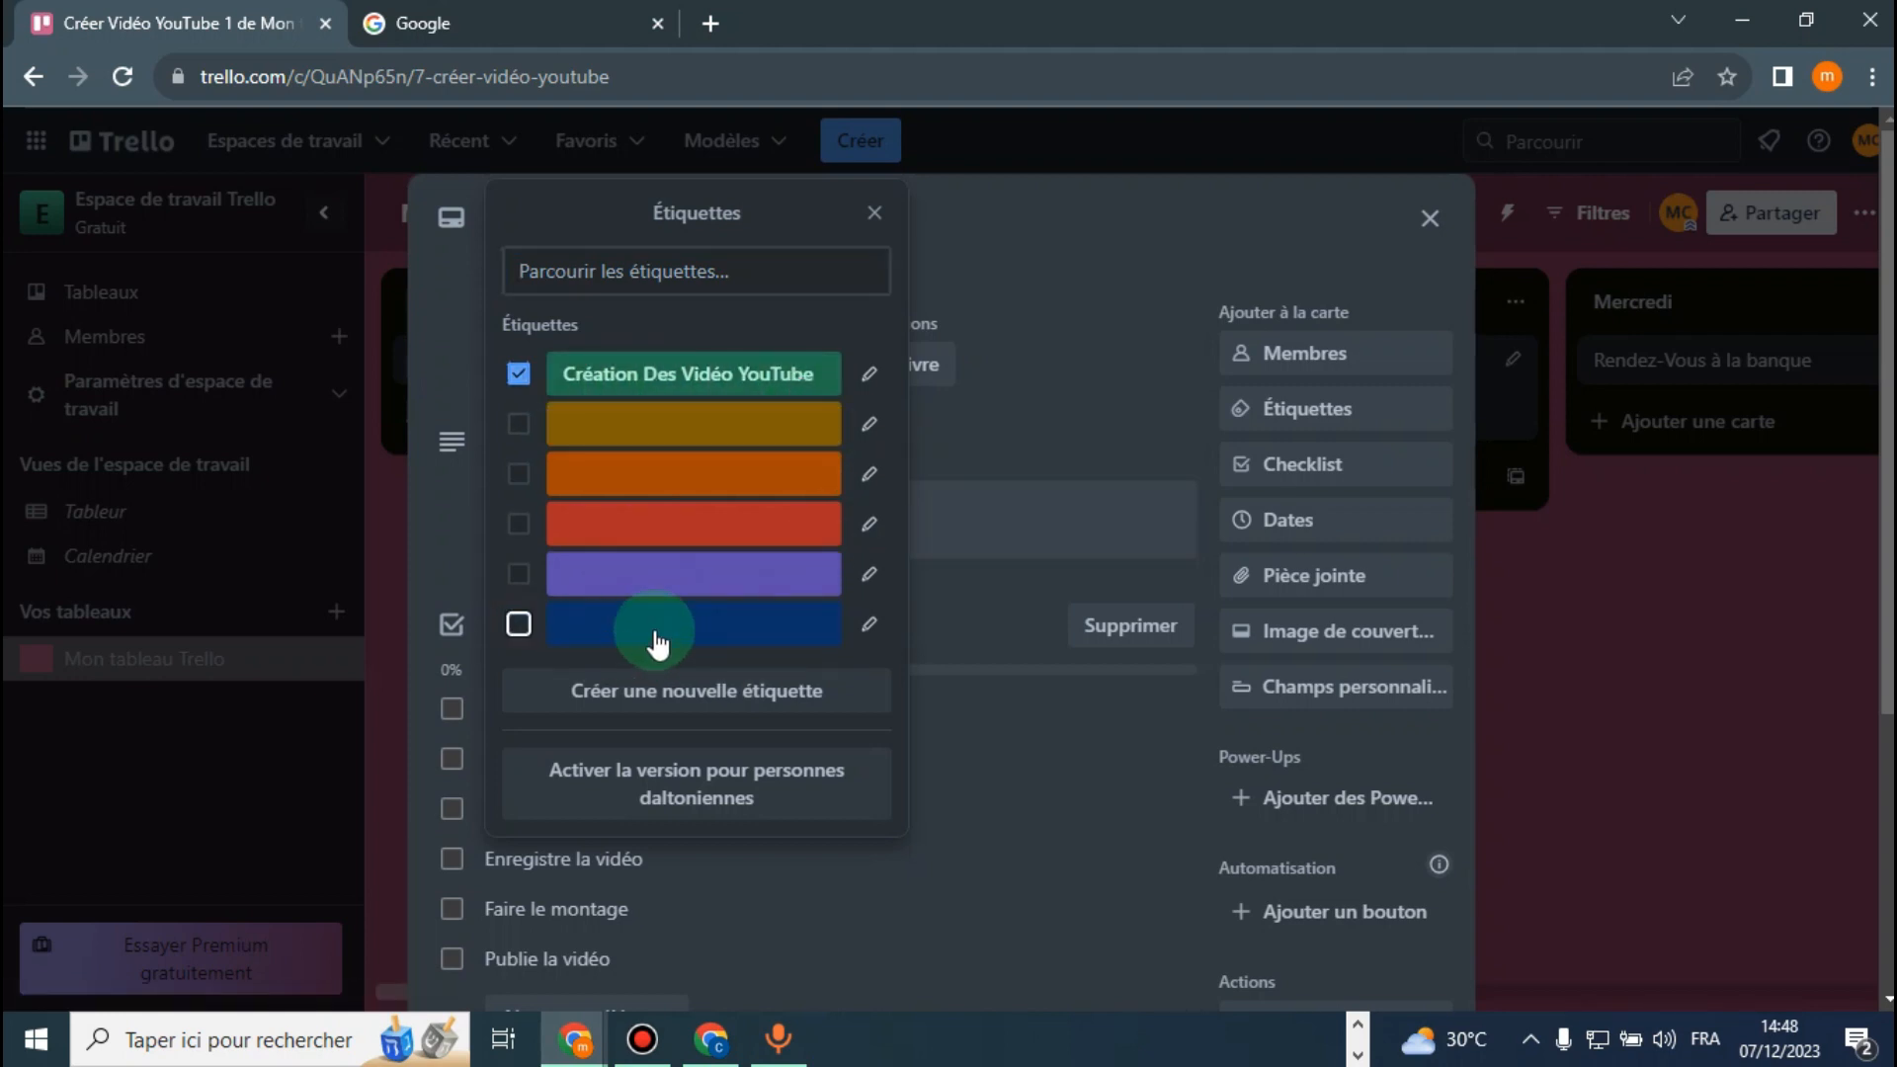
{"action": "left_click", "coordinate": [519, 627]}
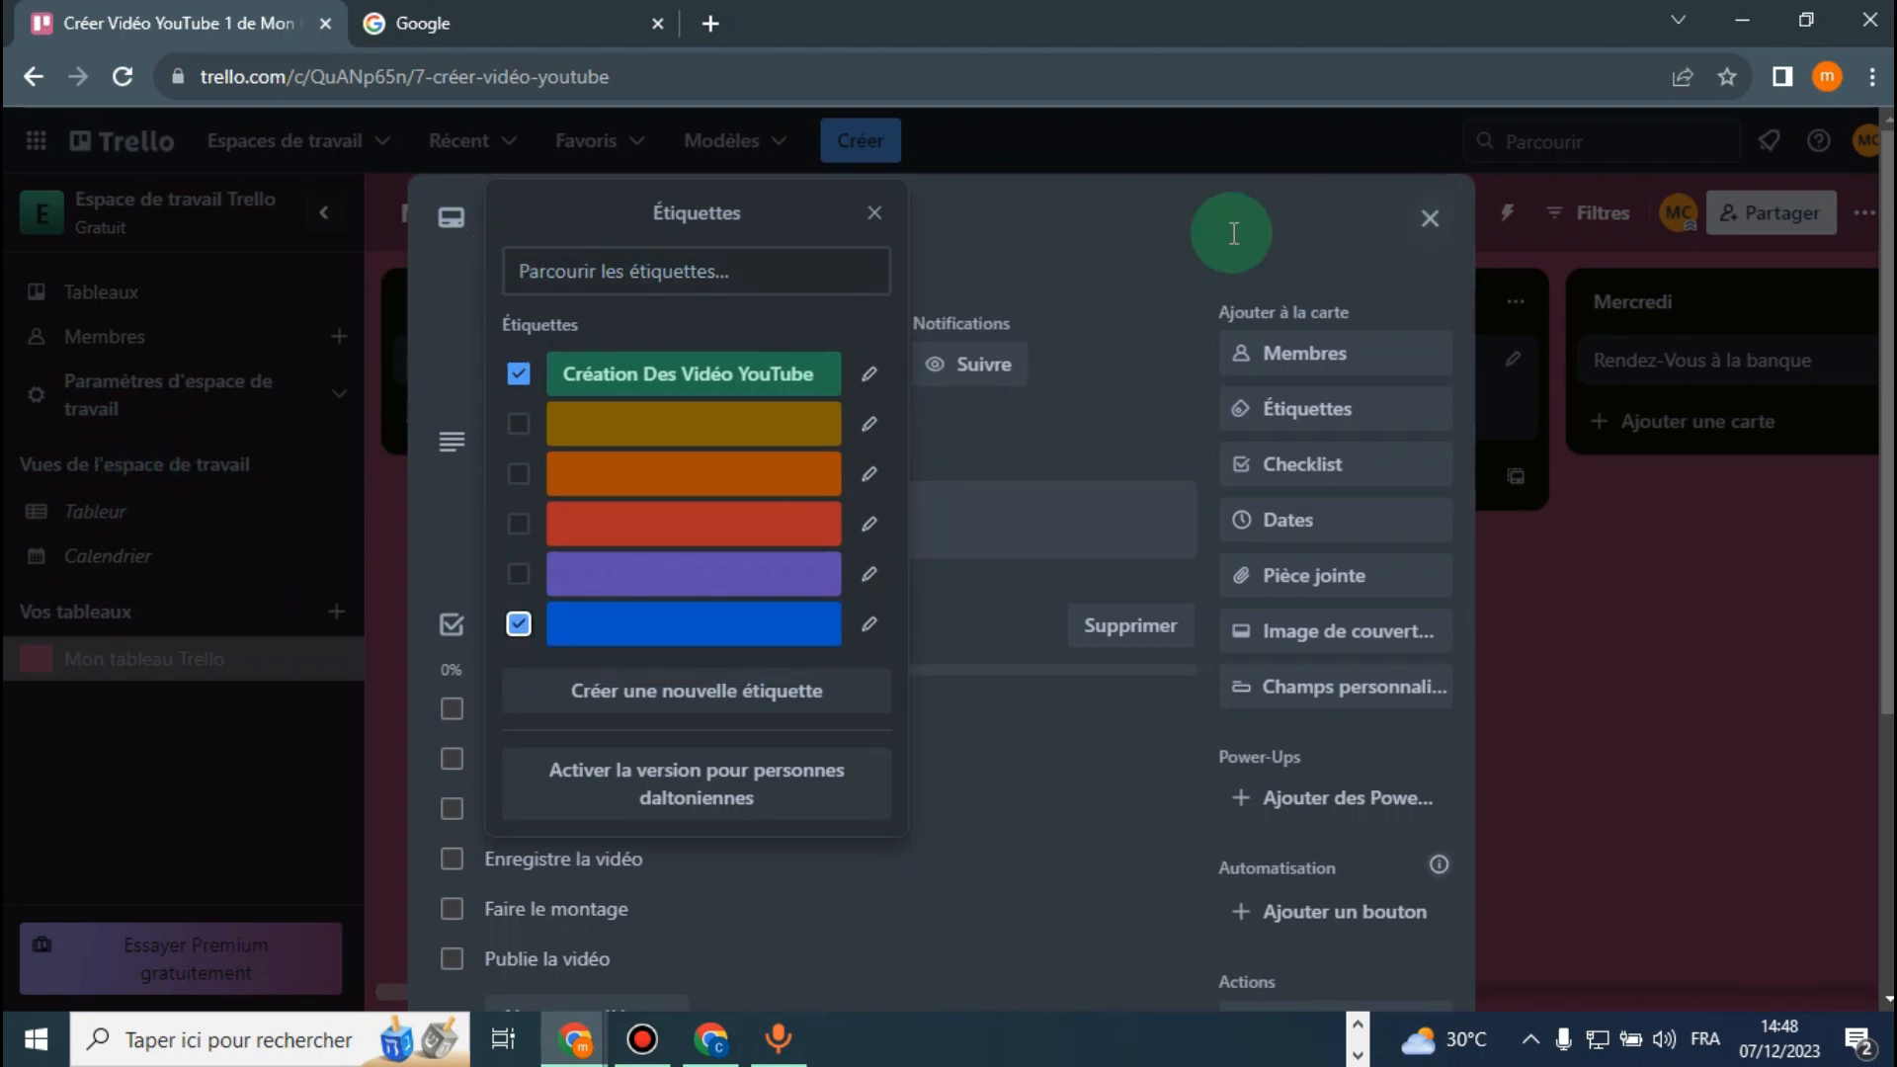
{"action": "left_click", "coordinate": [873, 212]}
{"action": "left_click", "coordinate": [1423, 222]}
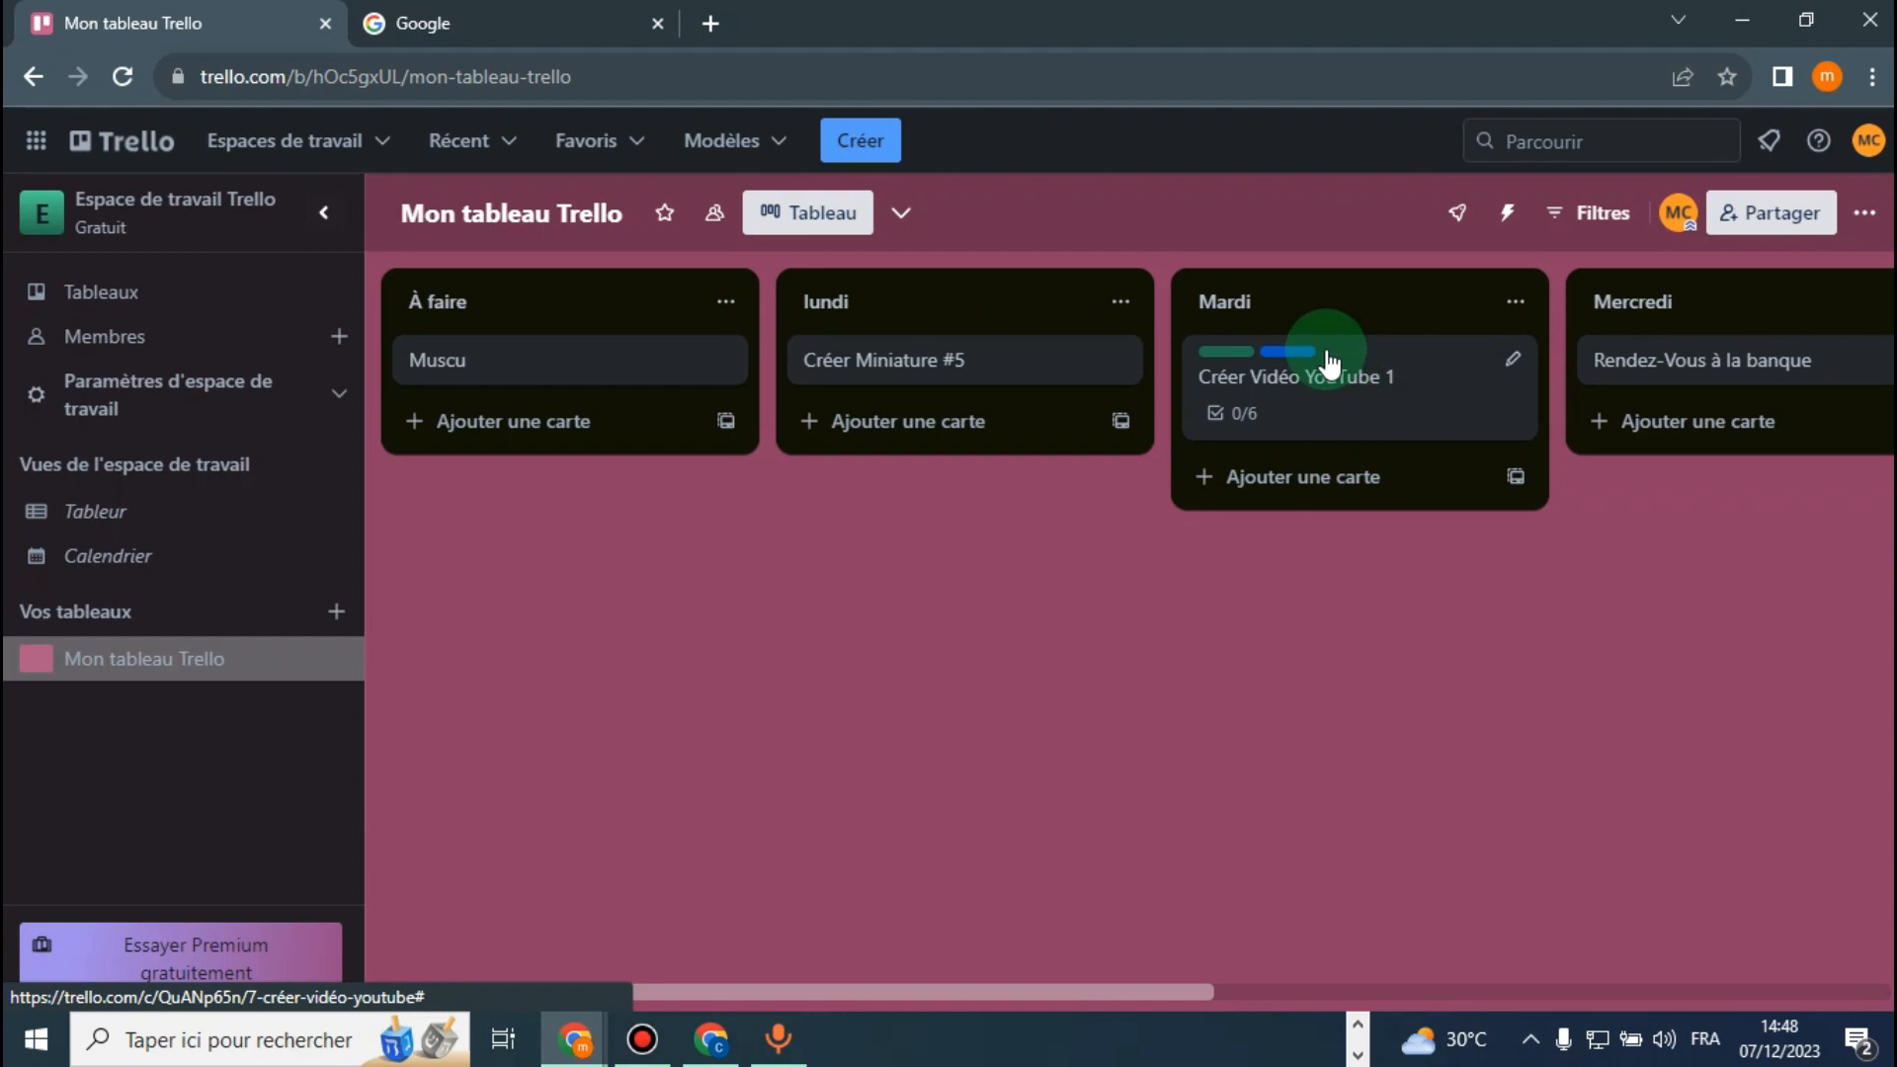
Reopen the card "Créer Vidéo YouTube 1" in the Mardi list and remove its blue label
{"action": "left_click", "coordinate": [818, 364]}
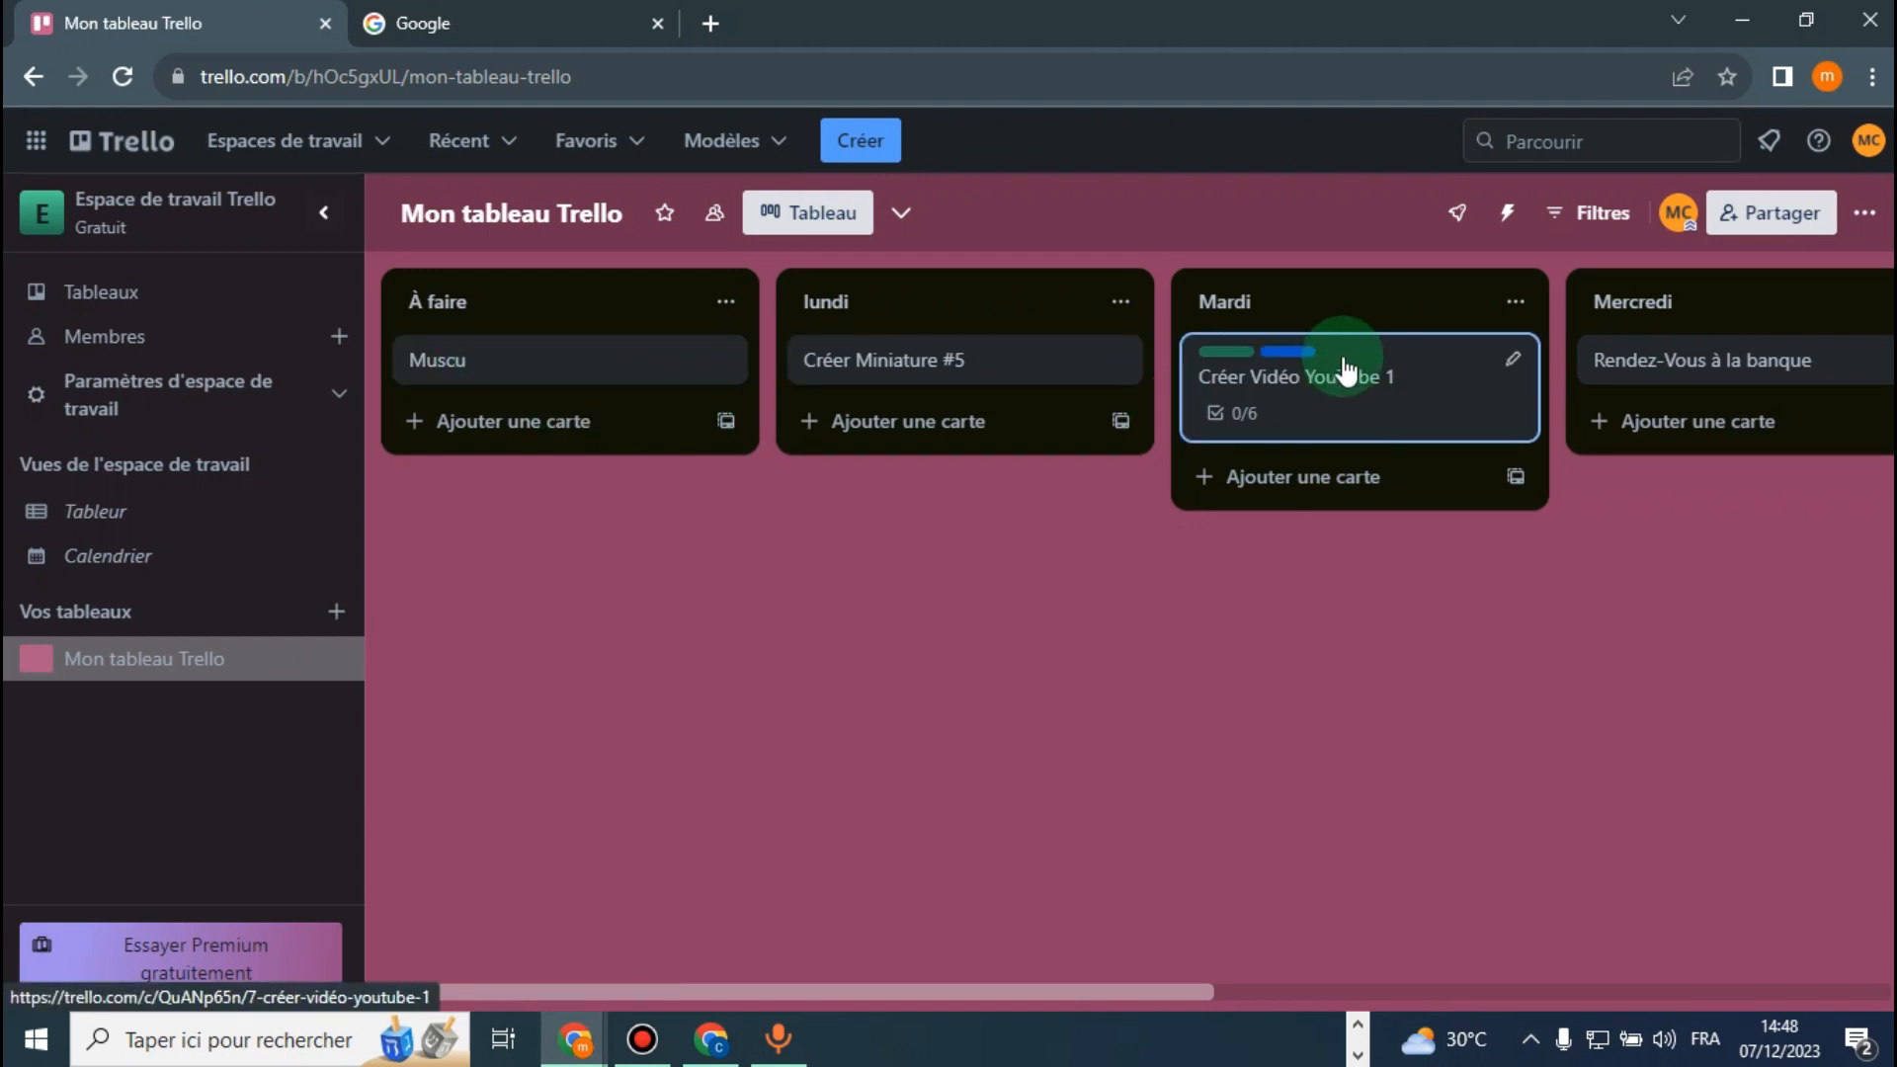
{"action": "left_click", "coordinate": [1511, 365]}
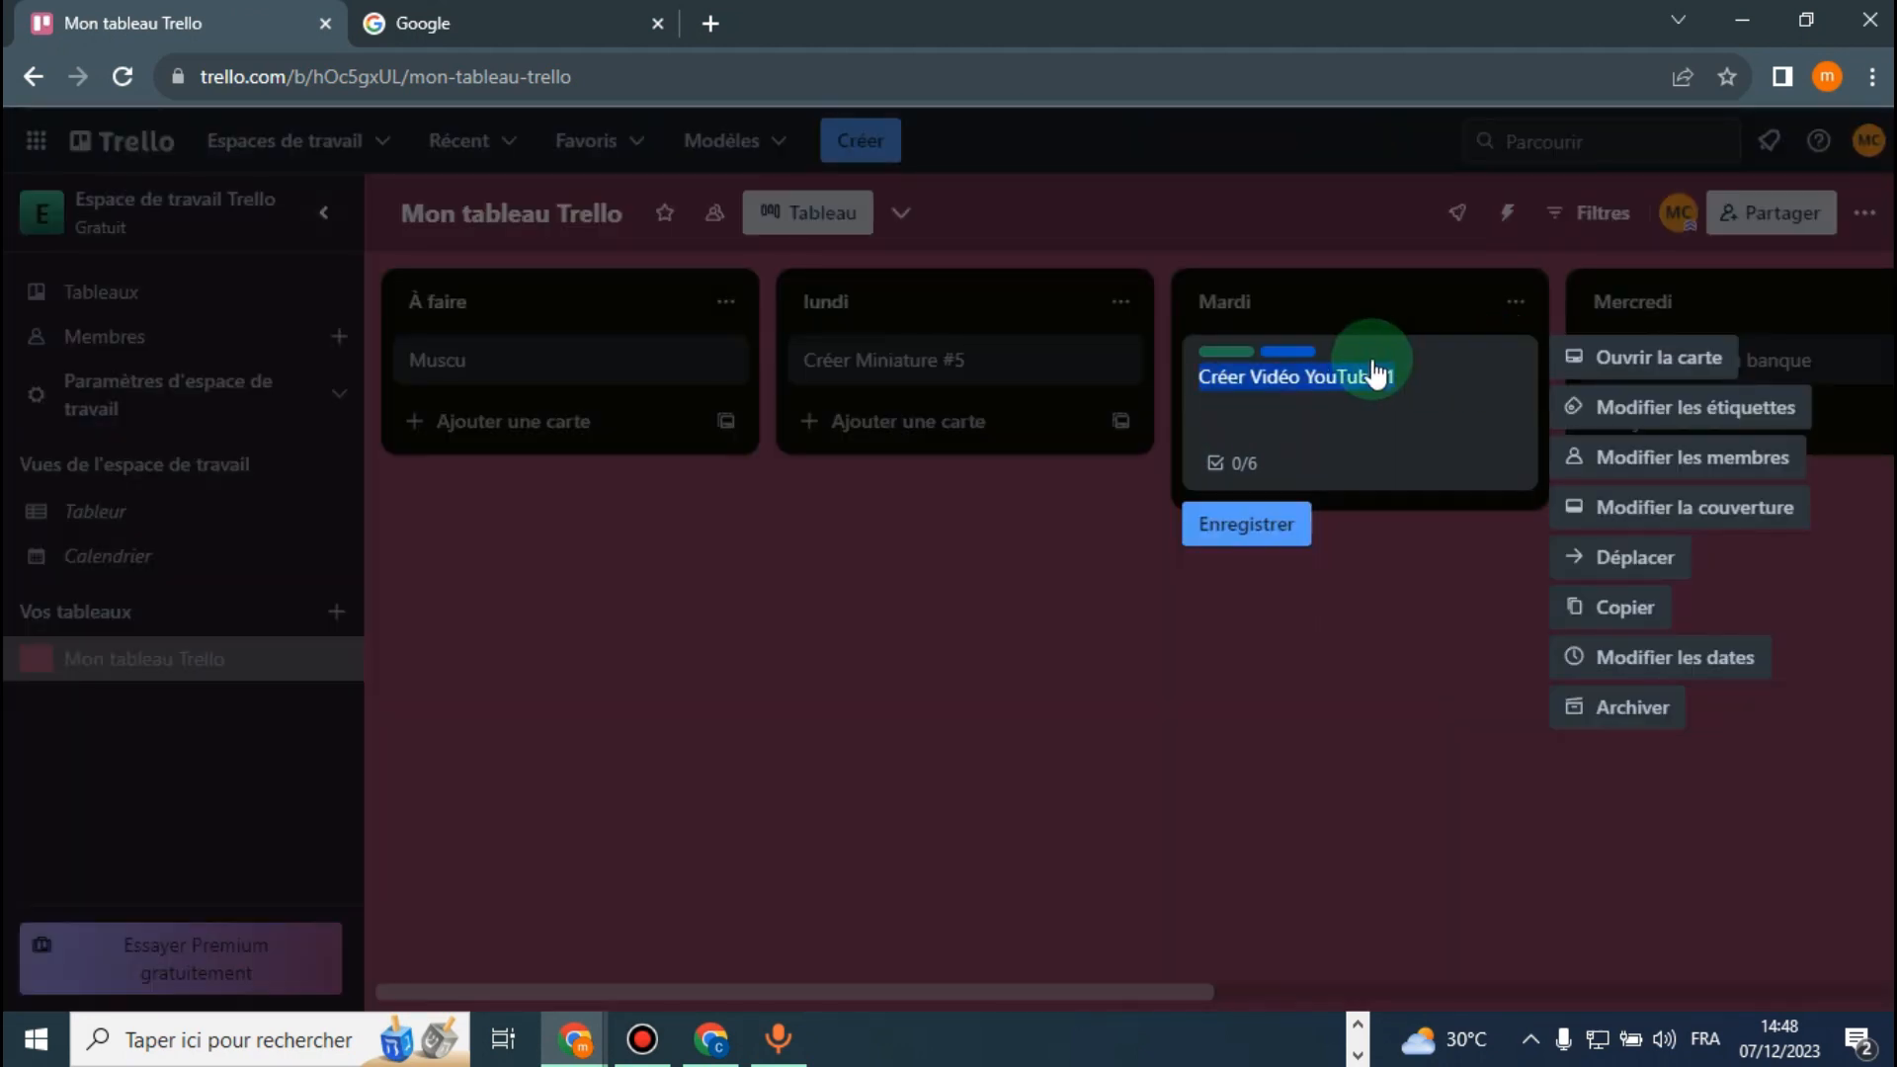
{"action": "left_click", "coordinate": [1410, 293]}
{"action": "left_click", "coordinate": [1514, 362]}
{"action": "left_click", "coordinate": [1603, 361]}
{"action": "left_click", "coordinate": [1354, 371]}
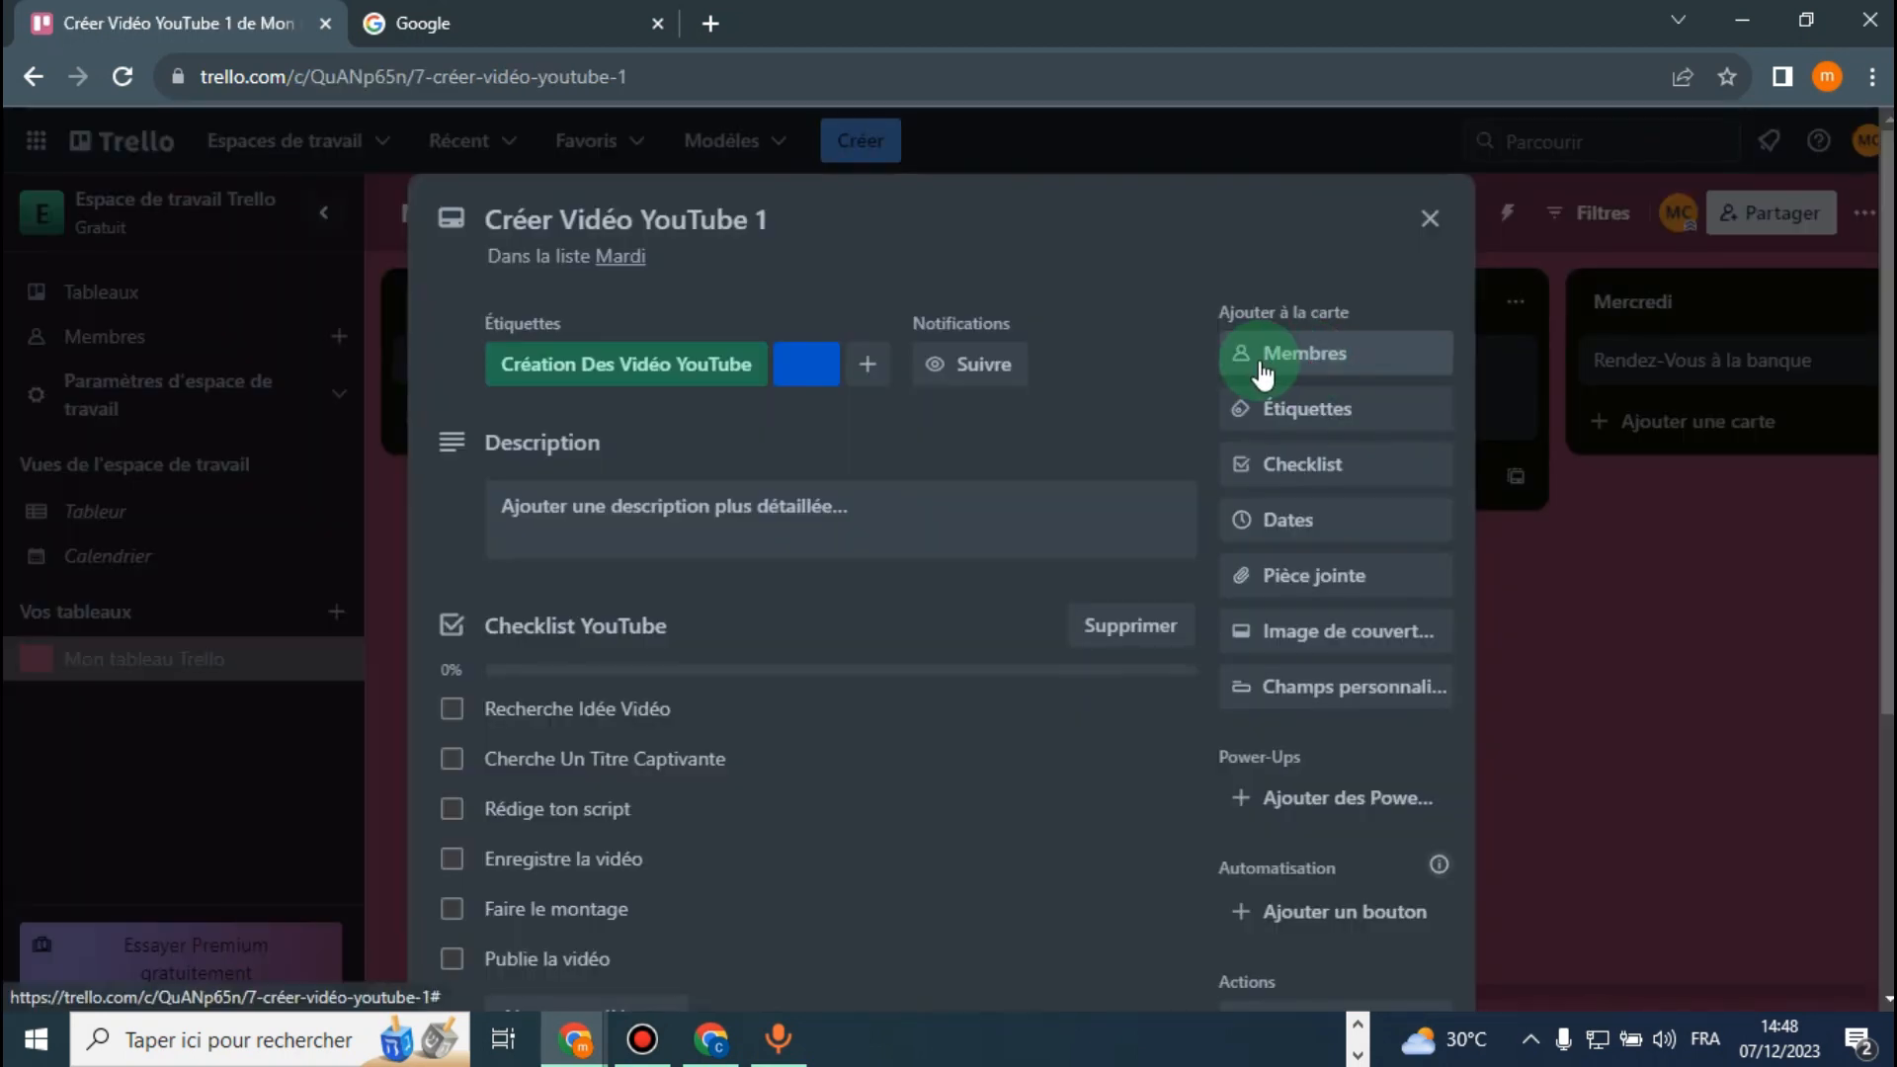
{"action": "left_click", "coordinate": [798, 368]}
{"action": "left_click", "coordinate": [519, 624]}
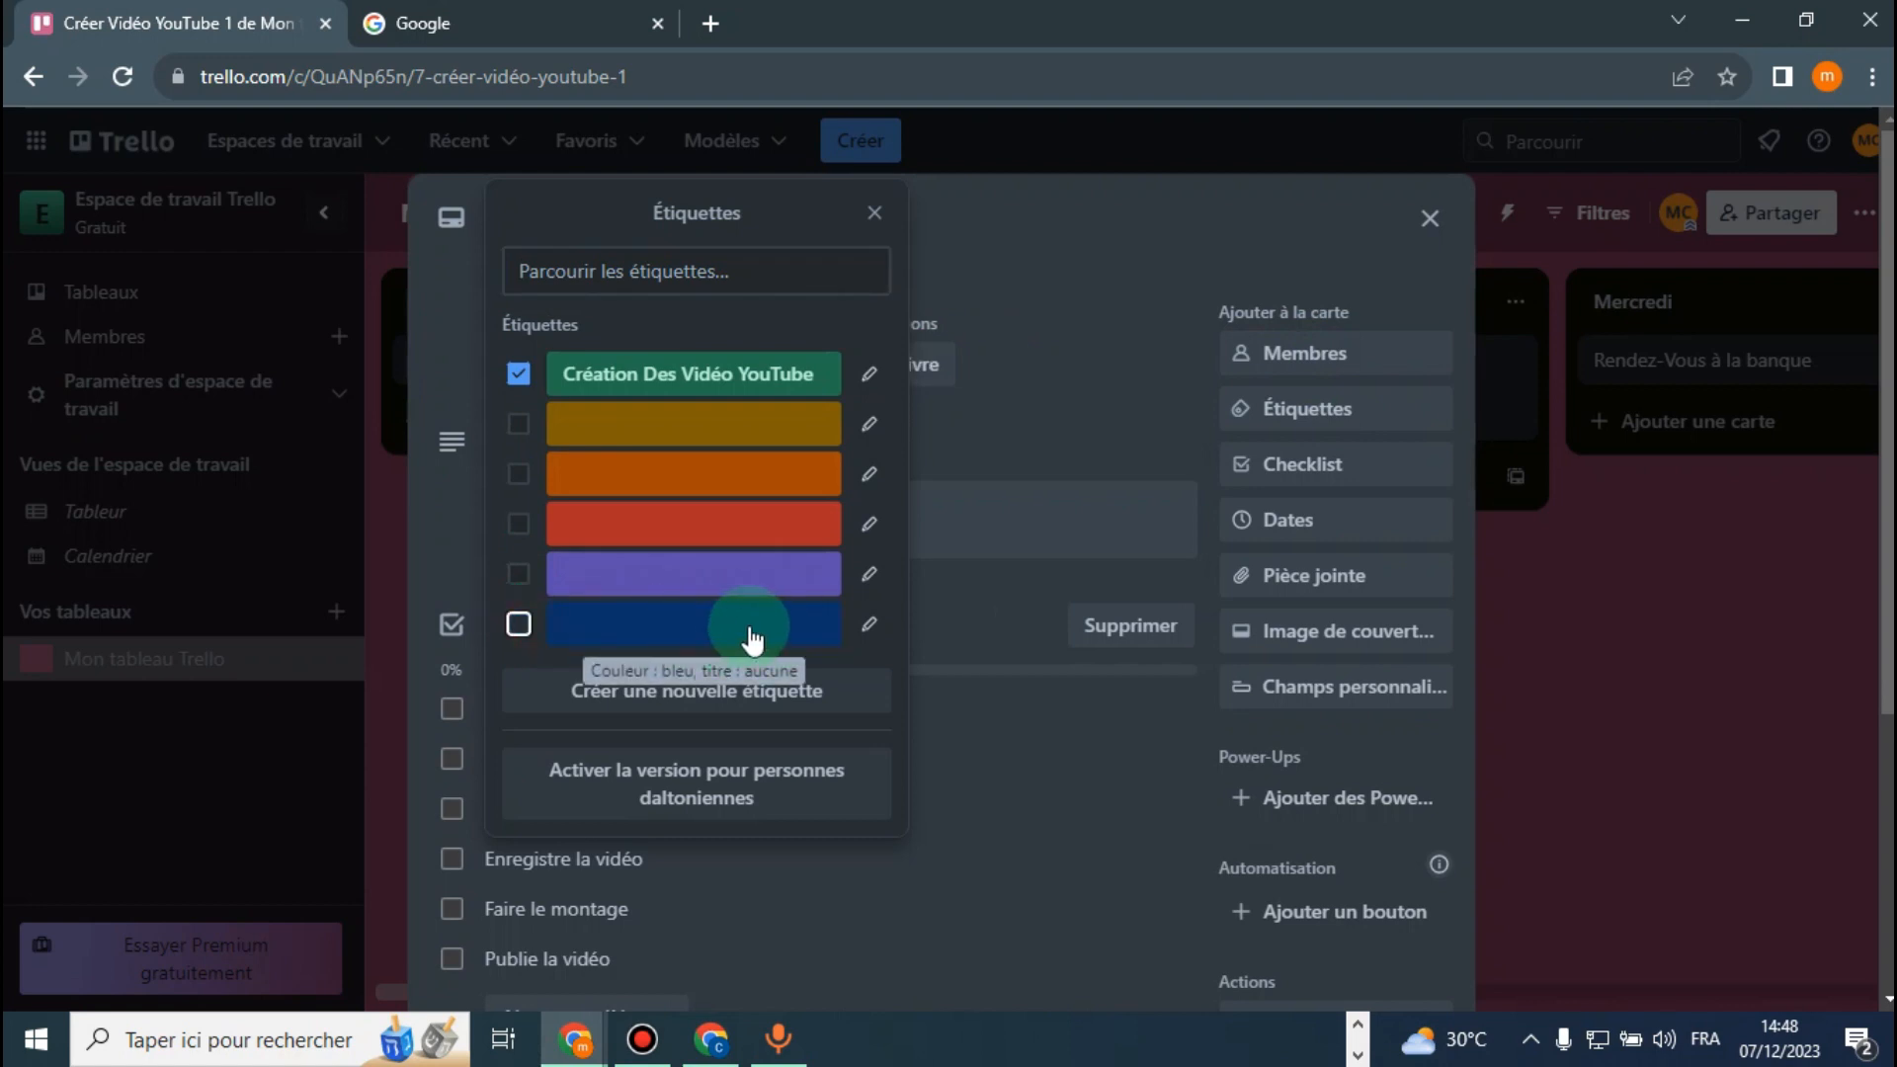
Title the blue label "Muscu", keeping "Création Des Vidéo YouTube" applied to the card, and close the label list
{"action": "left_click", "coordinate": [867, 624]}
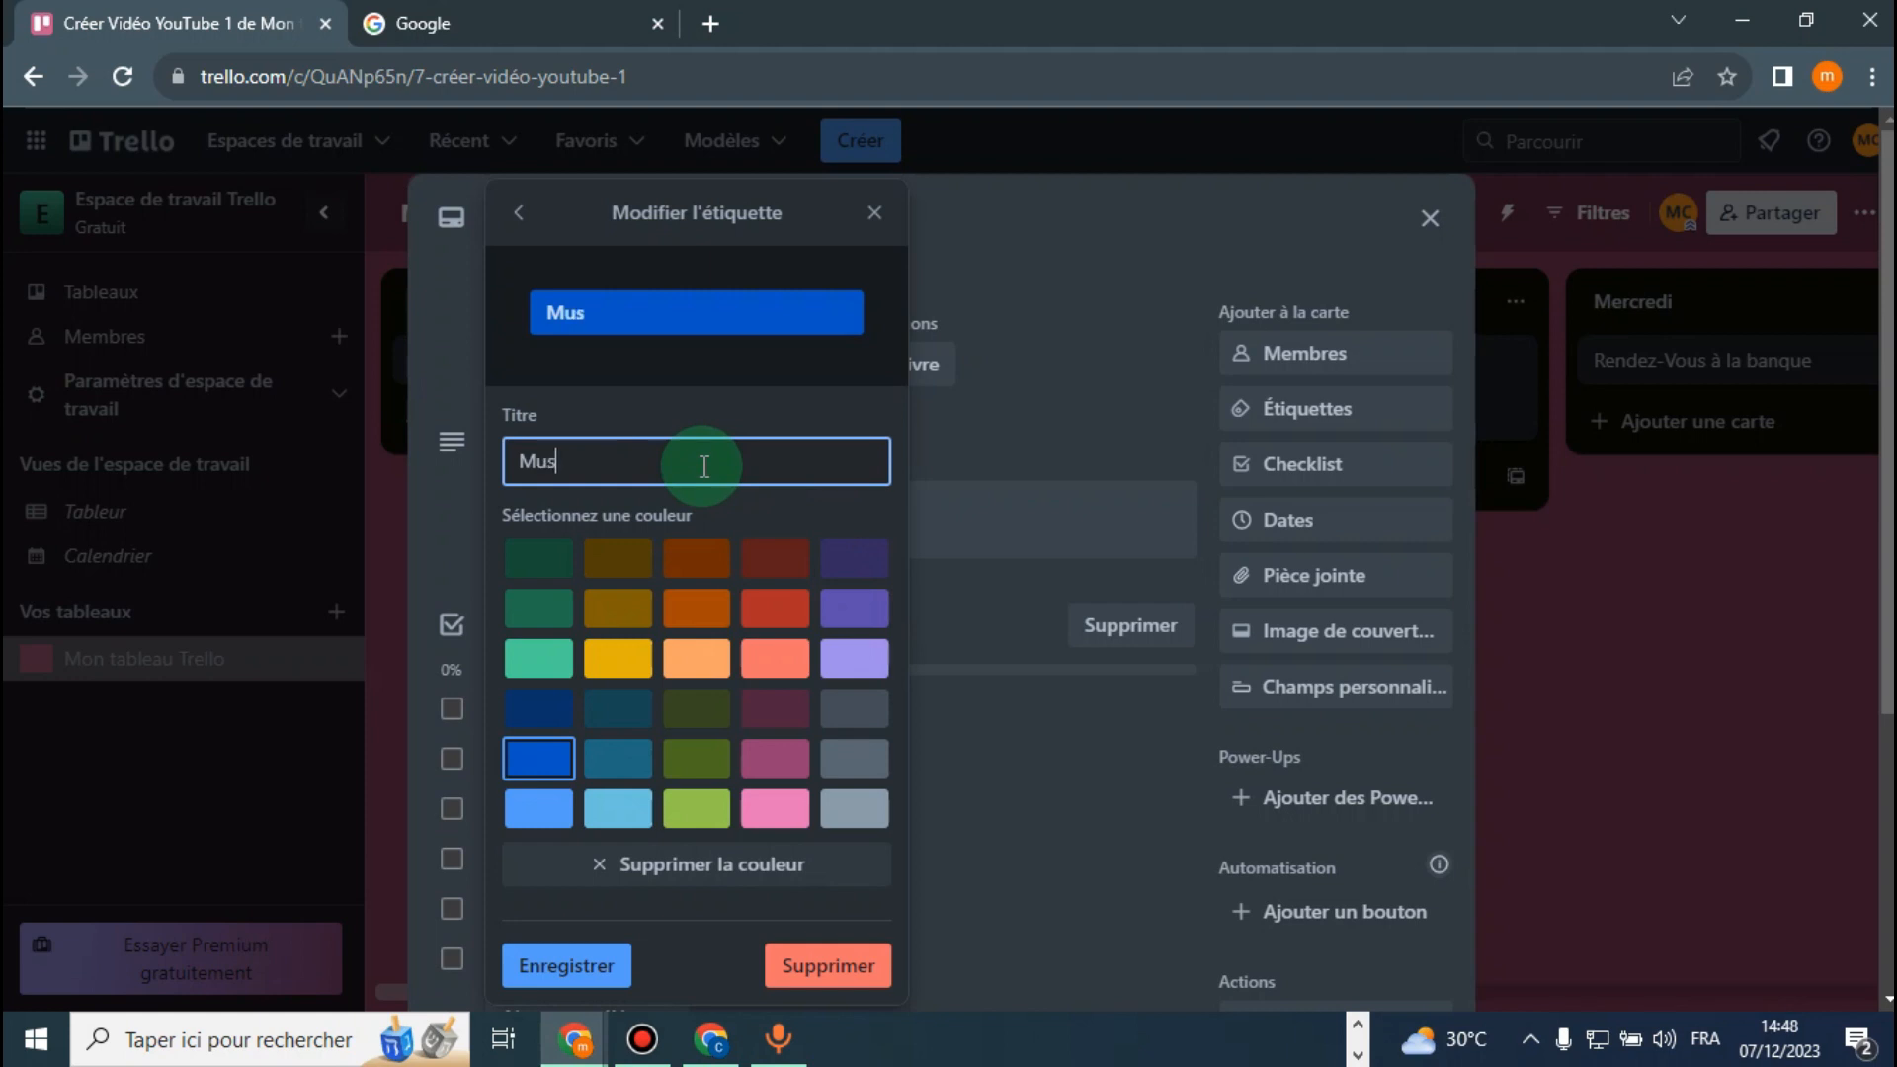
{"action": "left_click", "coordinate": [566, 966]}
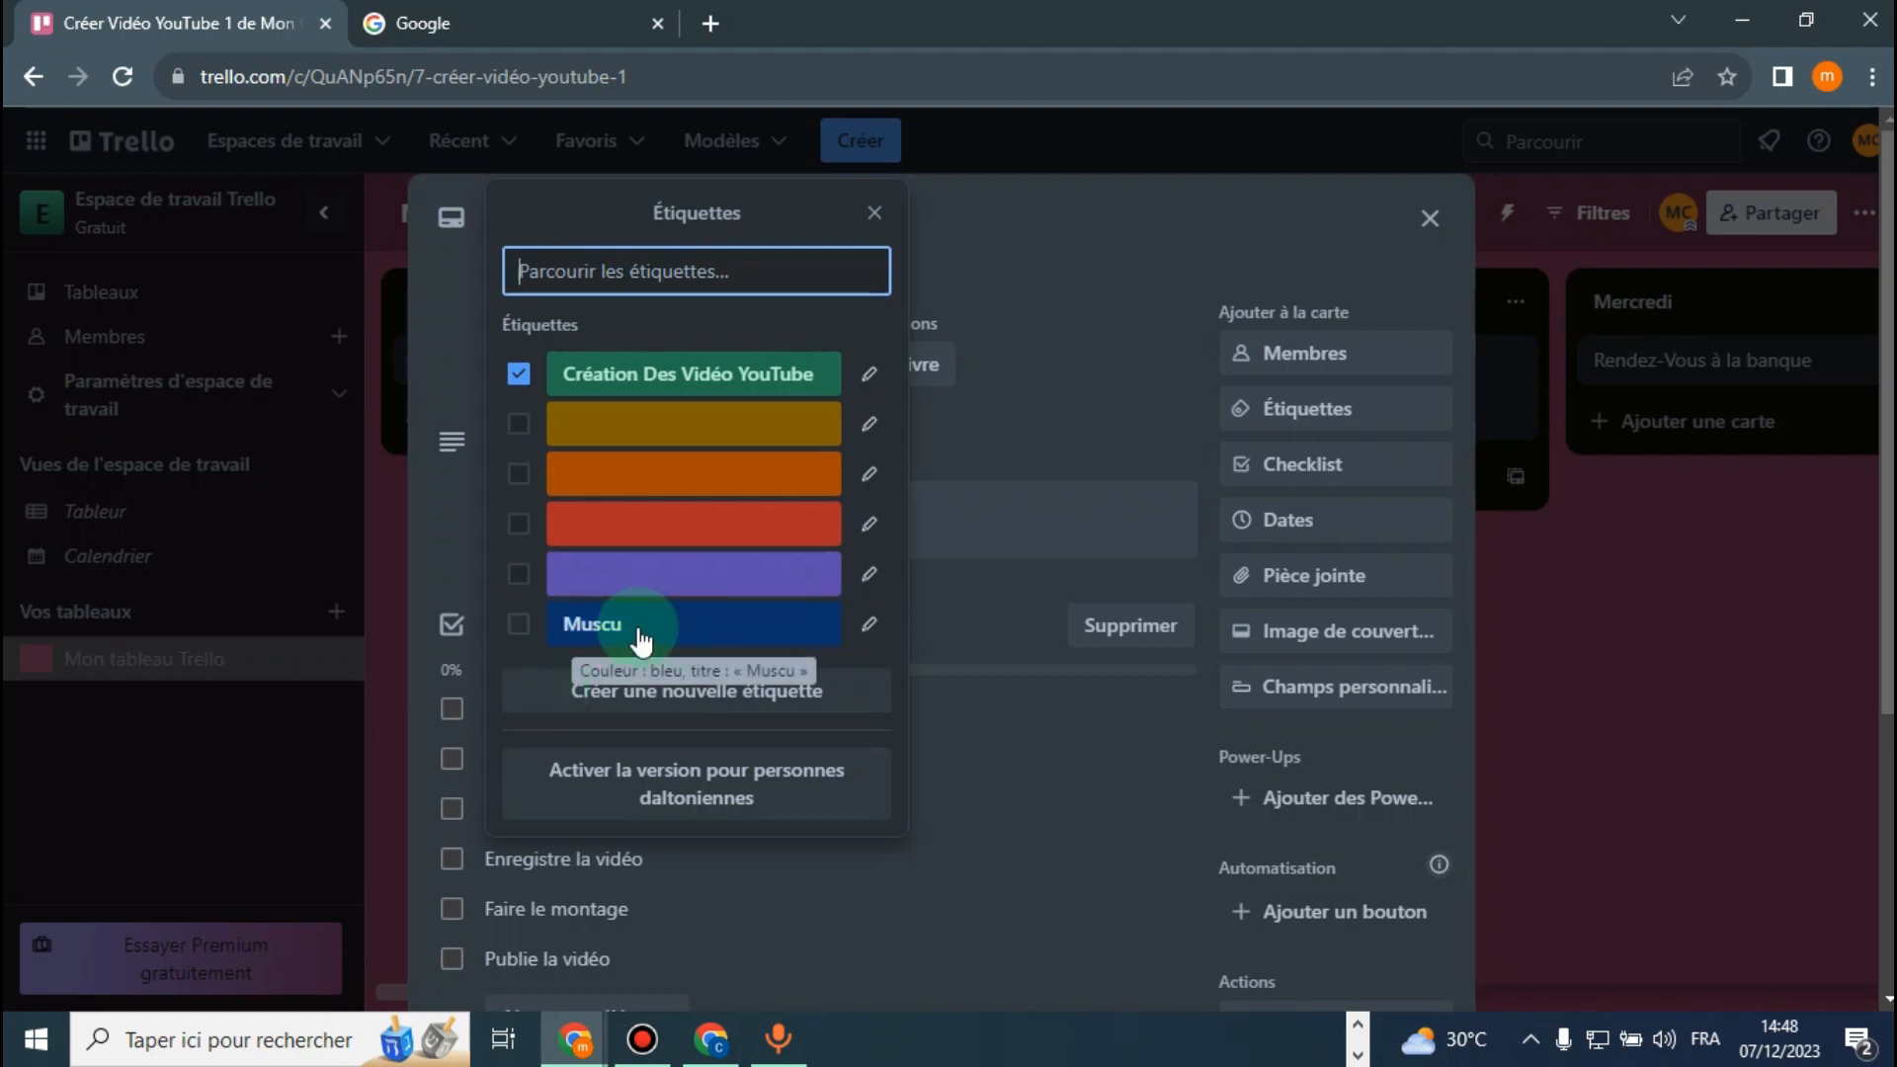
{"action": "left_click", "coordinate": [519, 375]}
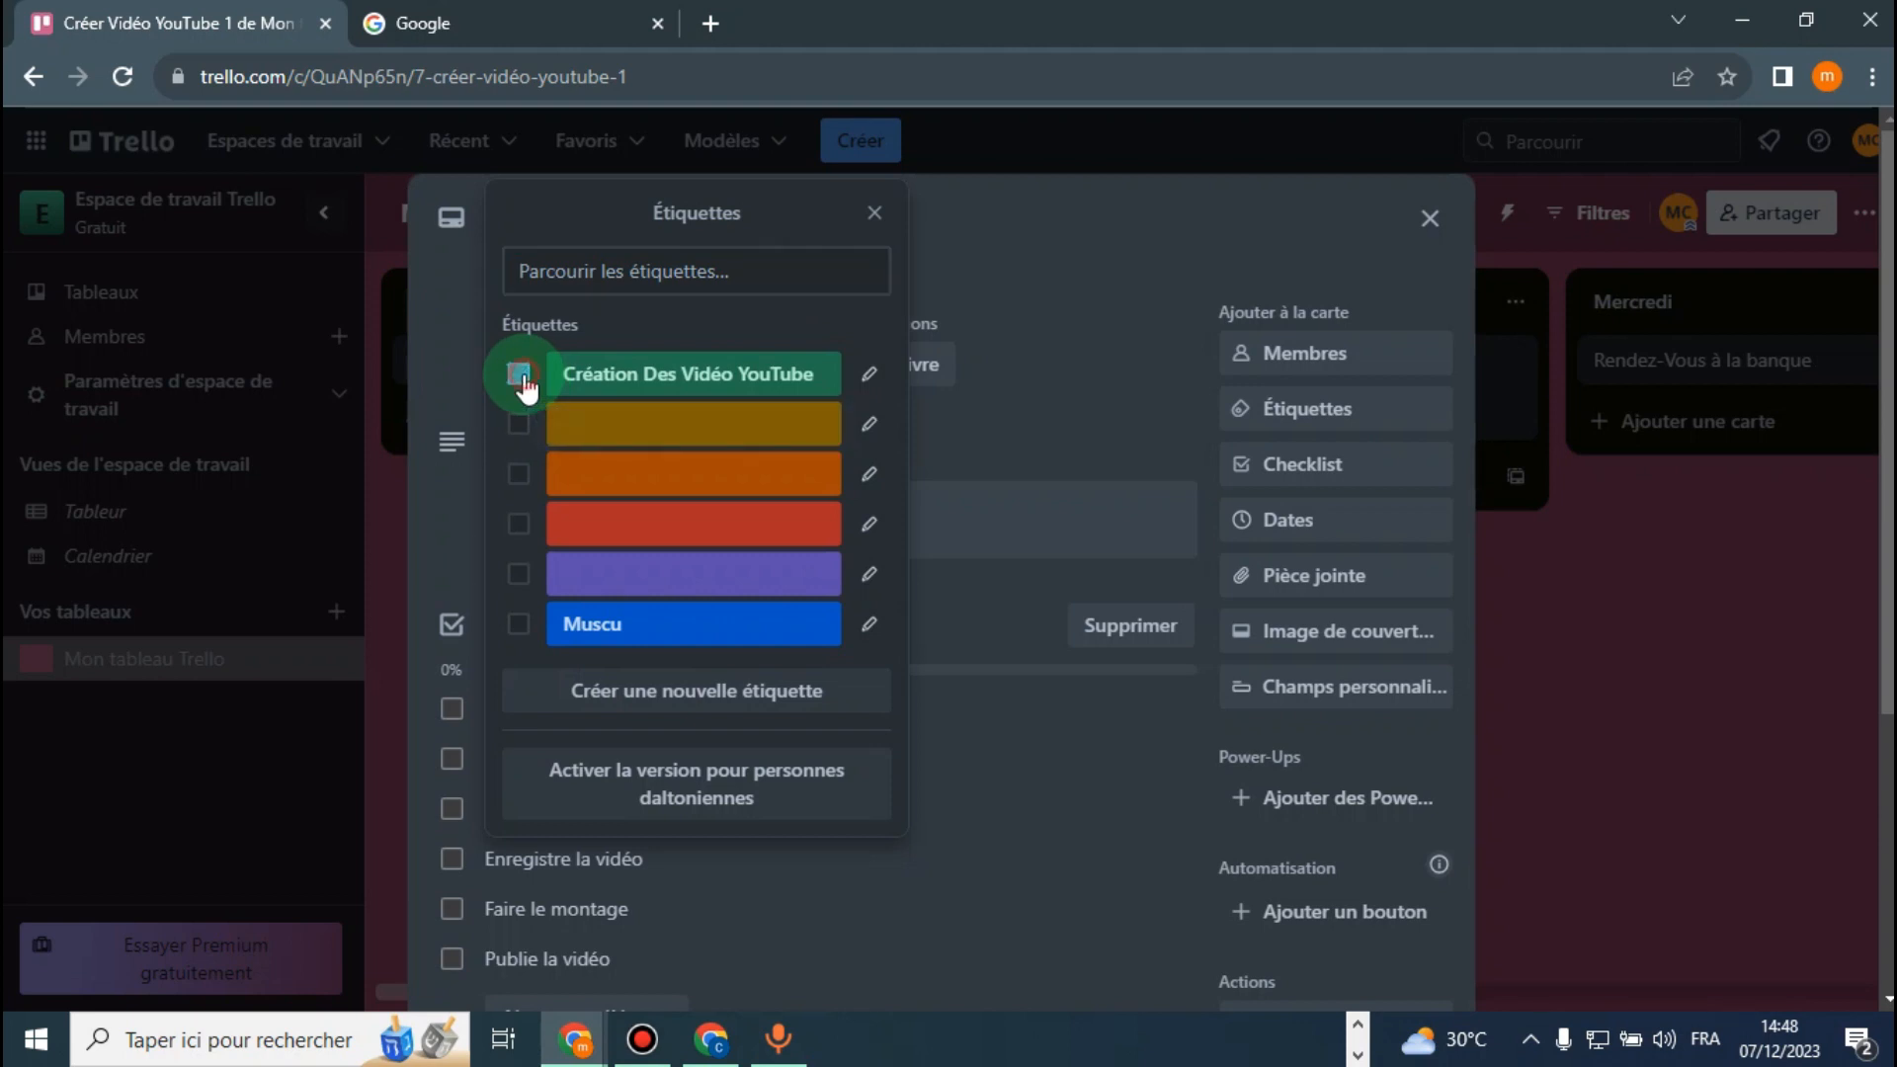
{"action": "left_click", "coordinate": [519, 374]}
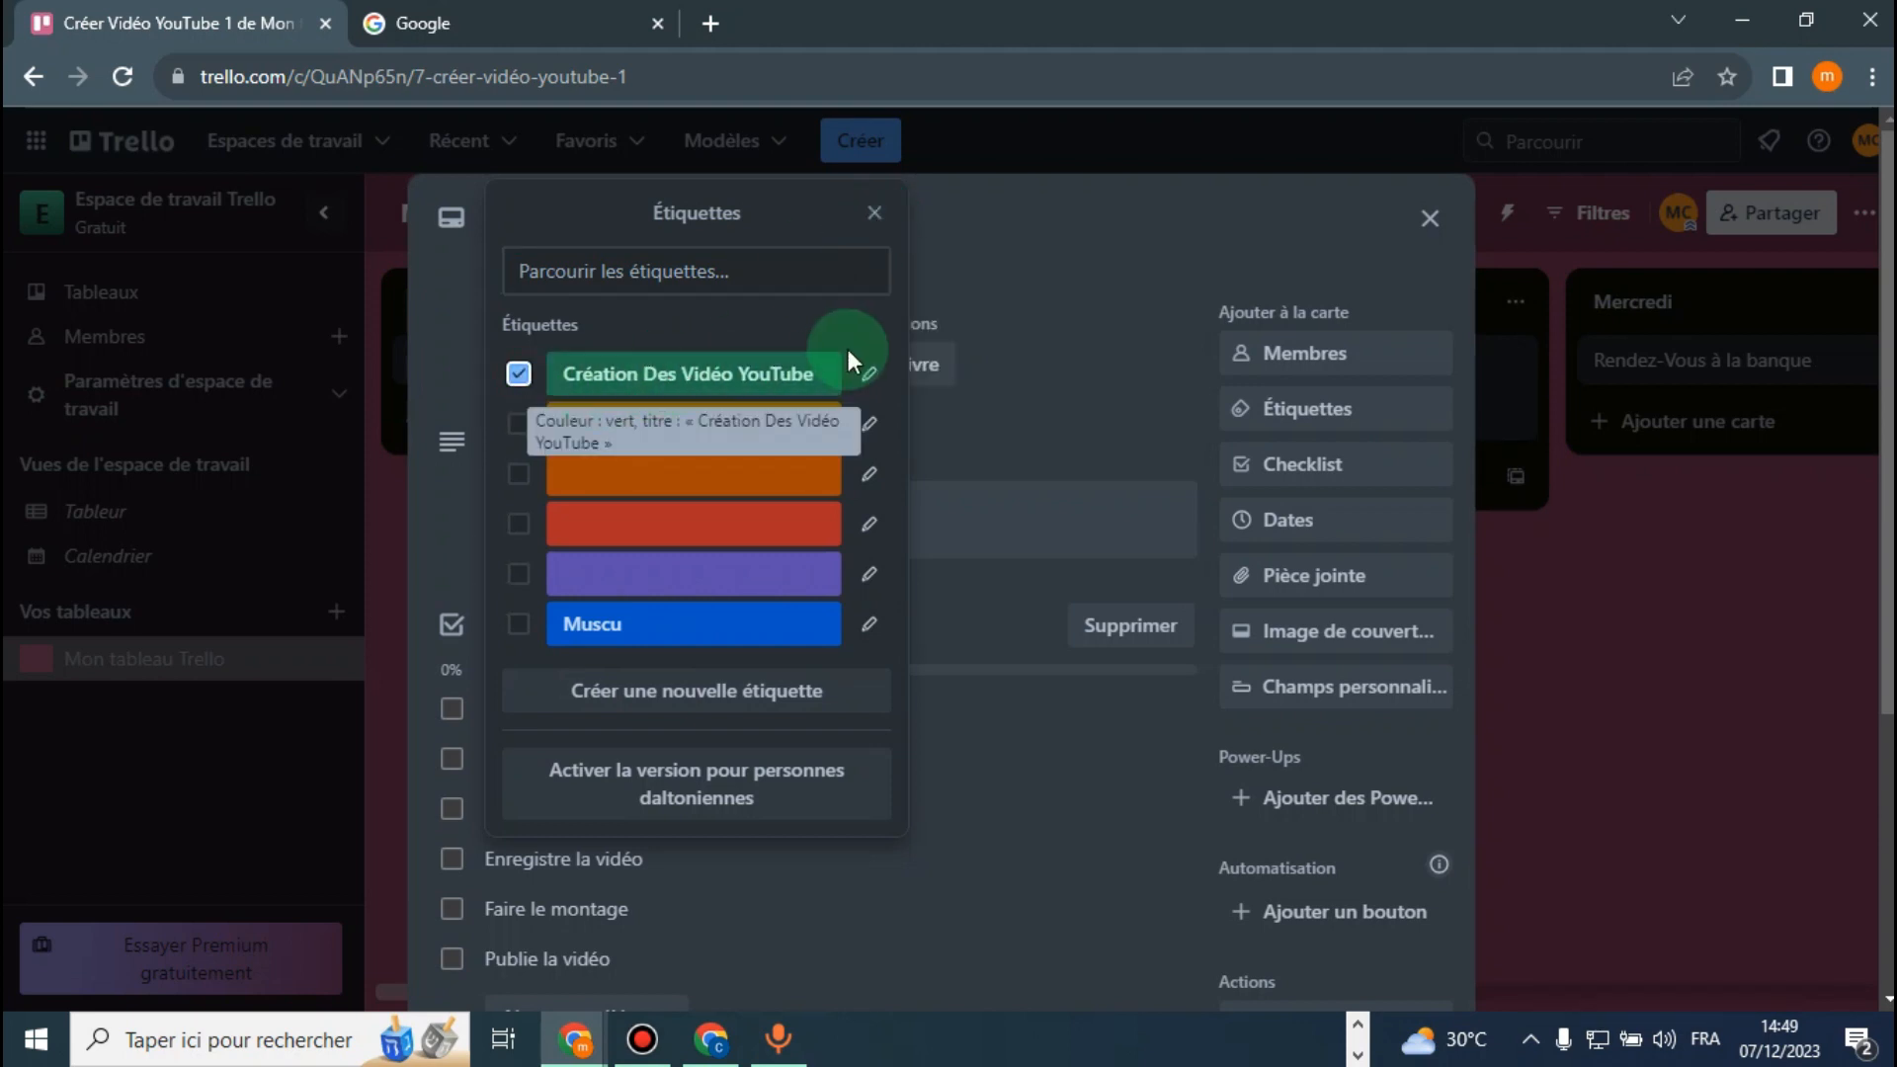
{"action": "left_click", "coordinate": [862, 242]}
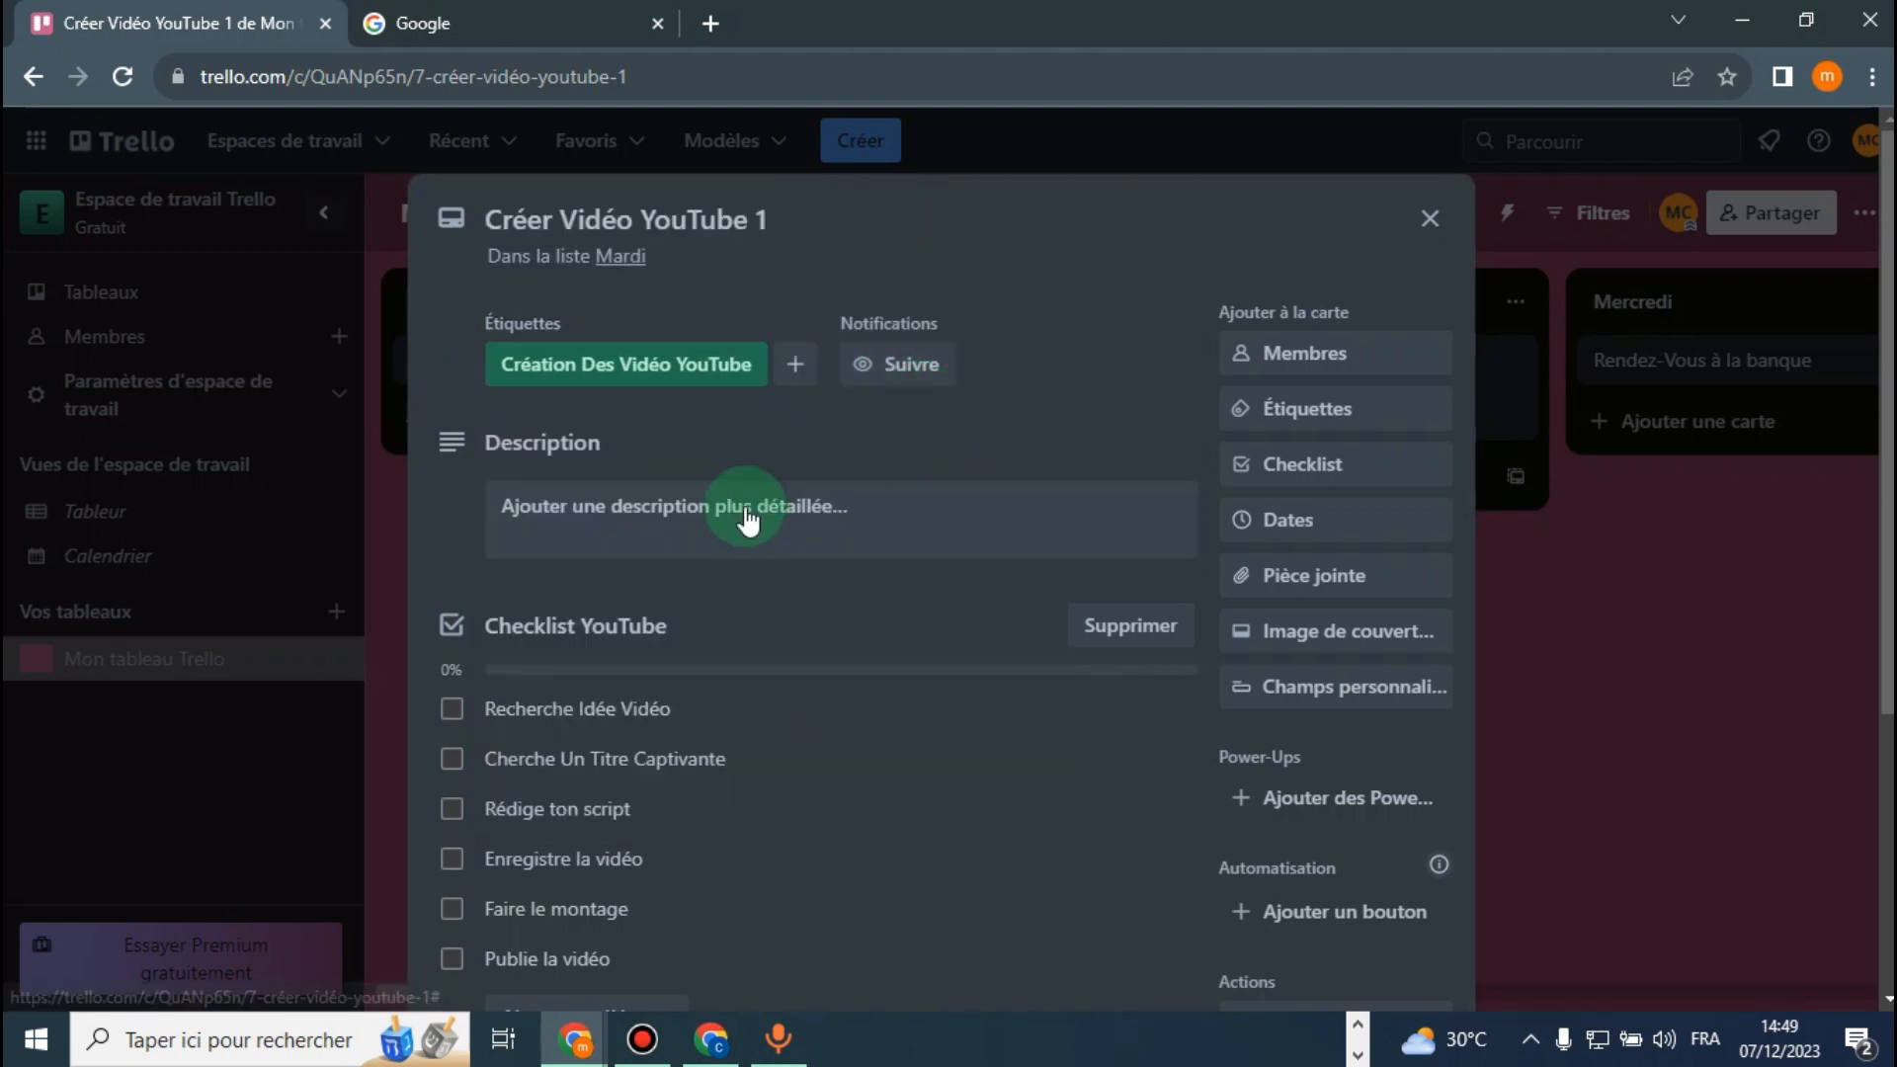
Examine the card's description editor and its options for members, labels and adding a checklist
{"action": "left_click", "coordinate": [893, 516]}
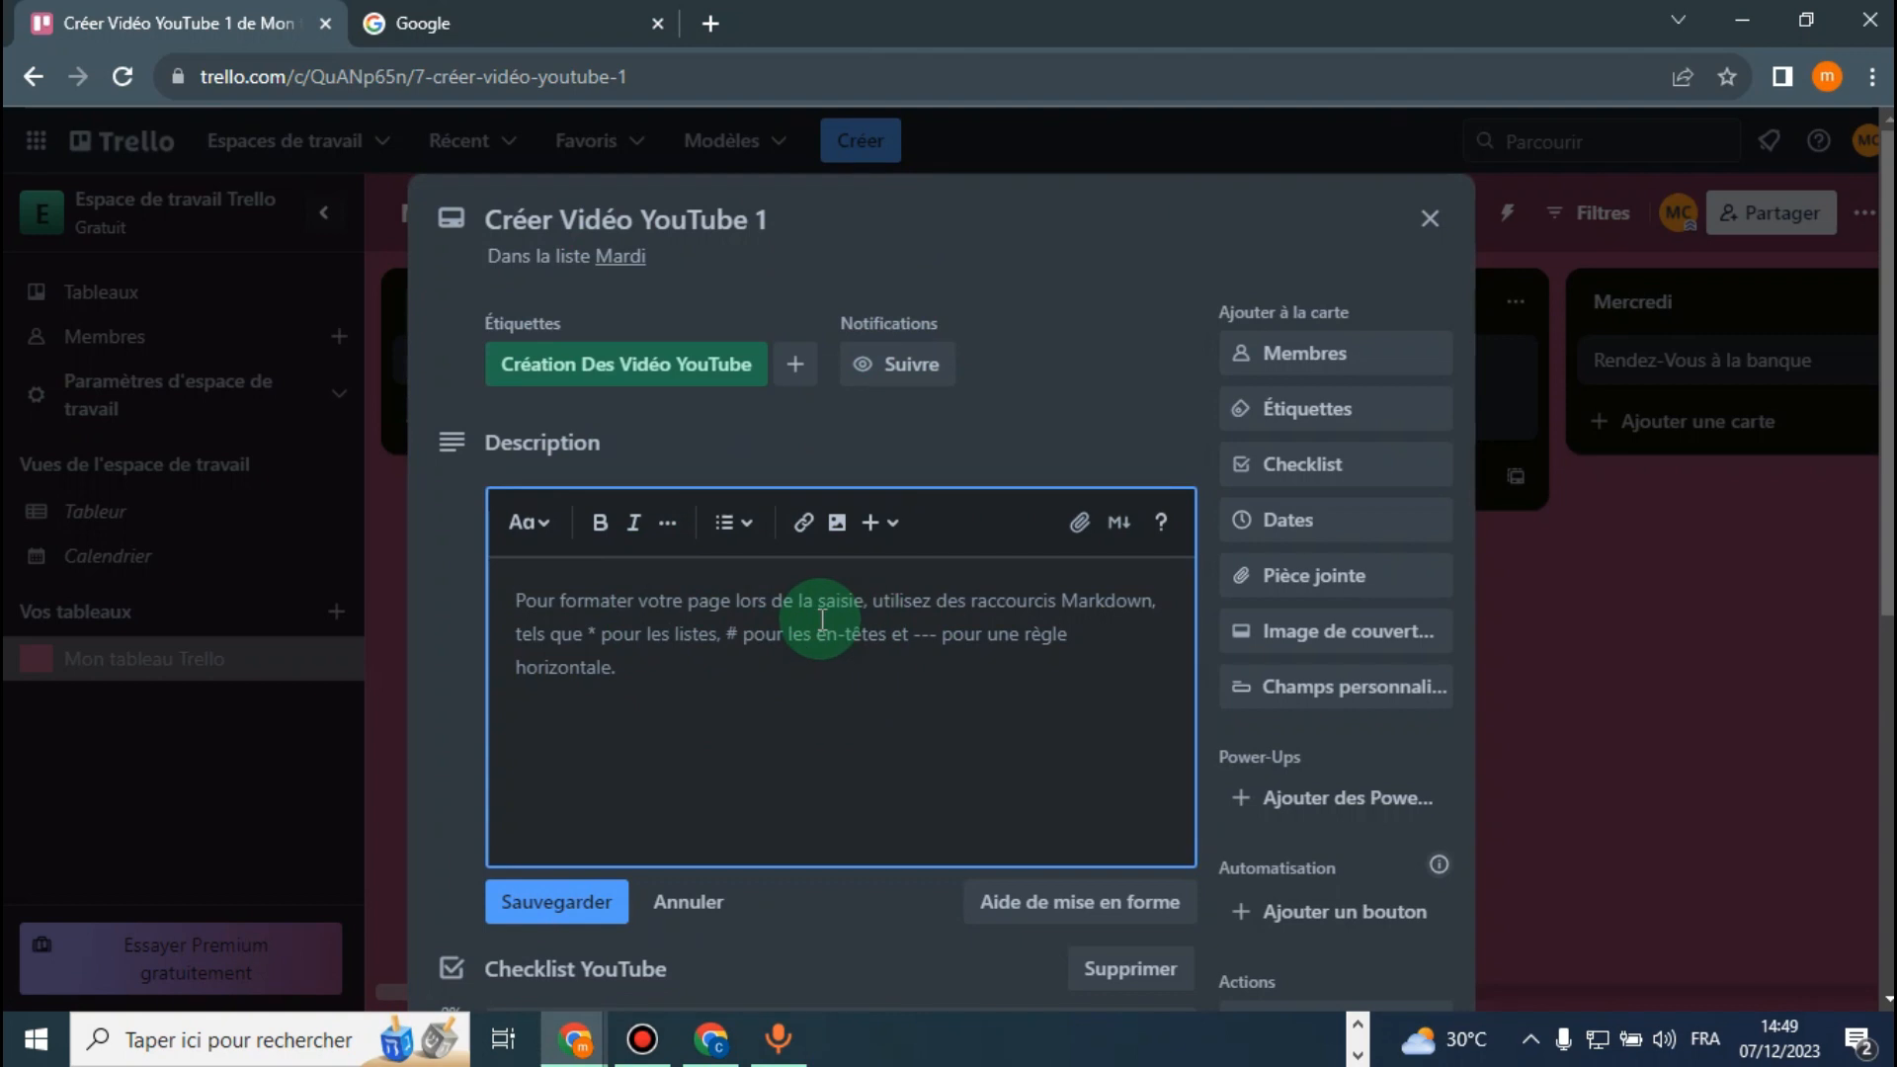
{"action": "left_click", "coordinate": [1116, 443]}
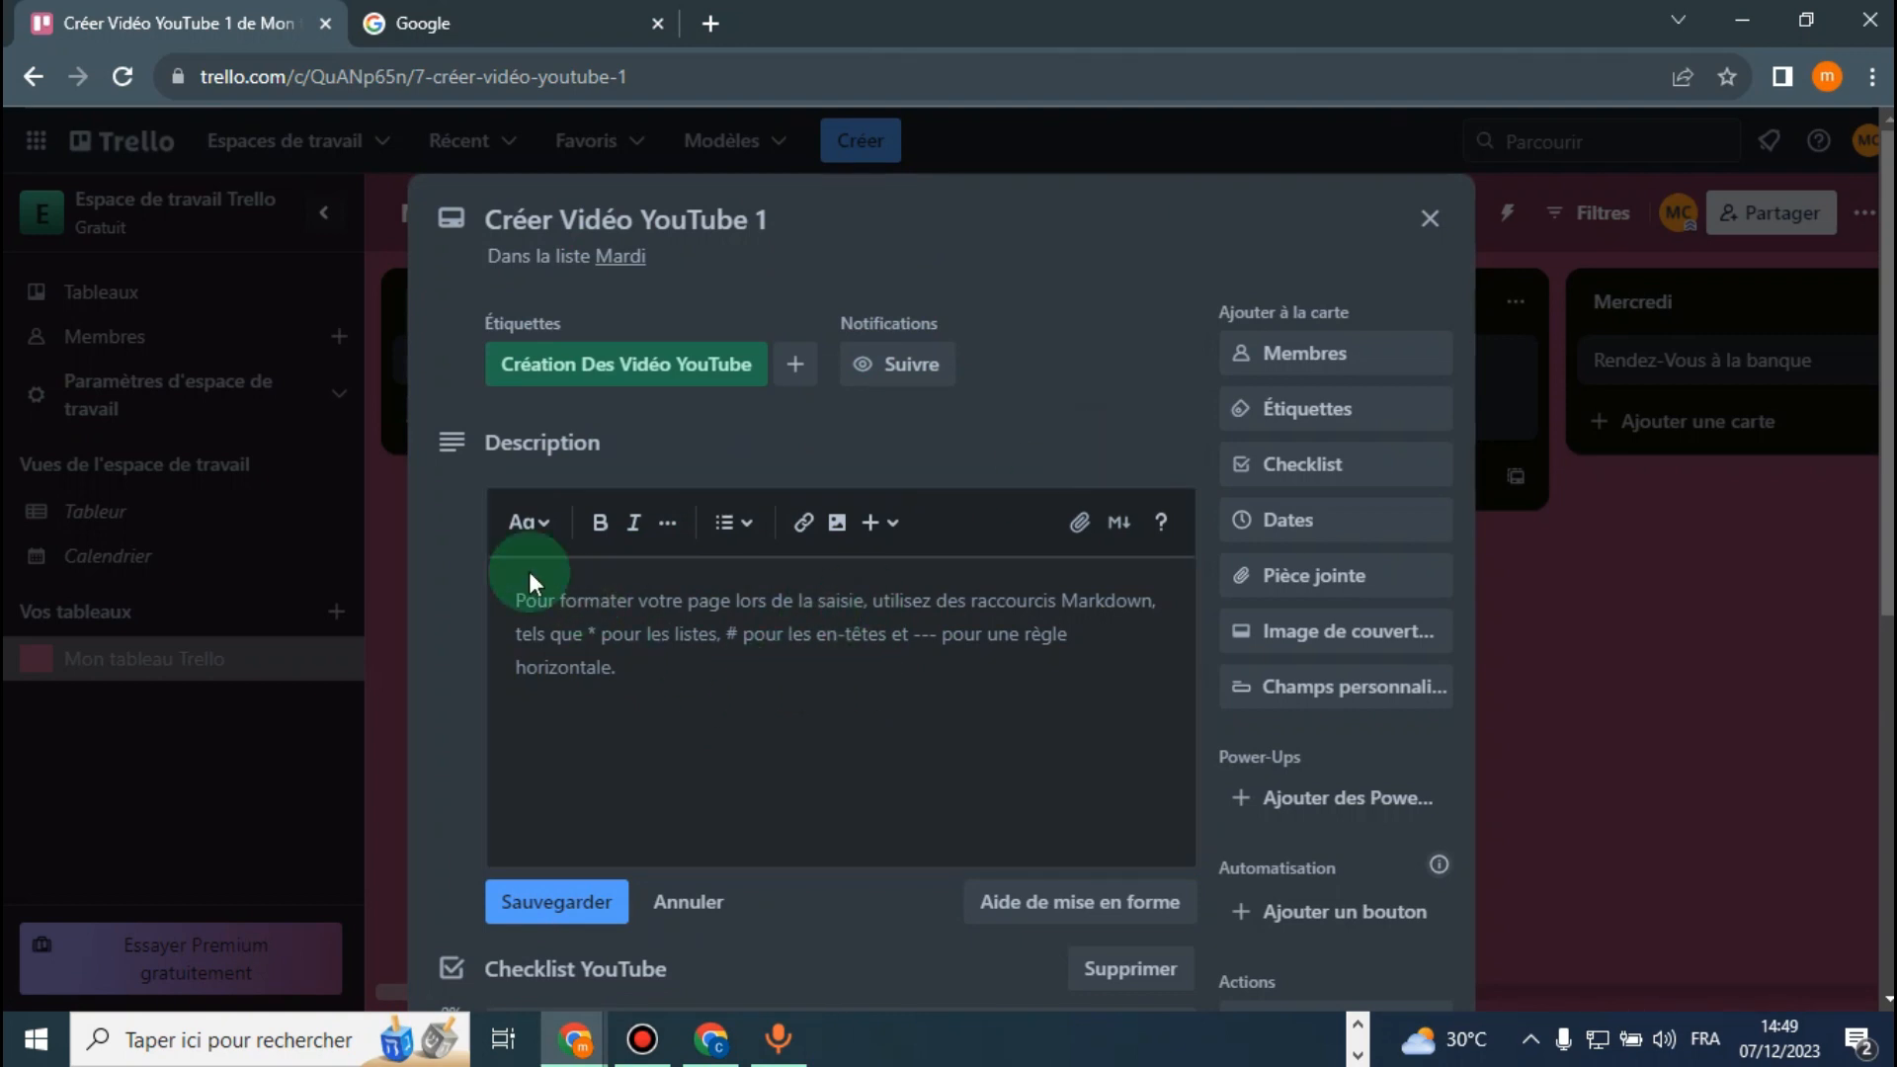
{"action": "left_click", "coordinate": [437, 541]}
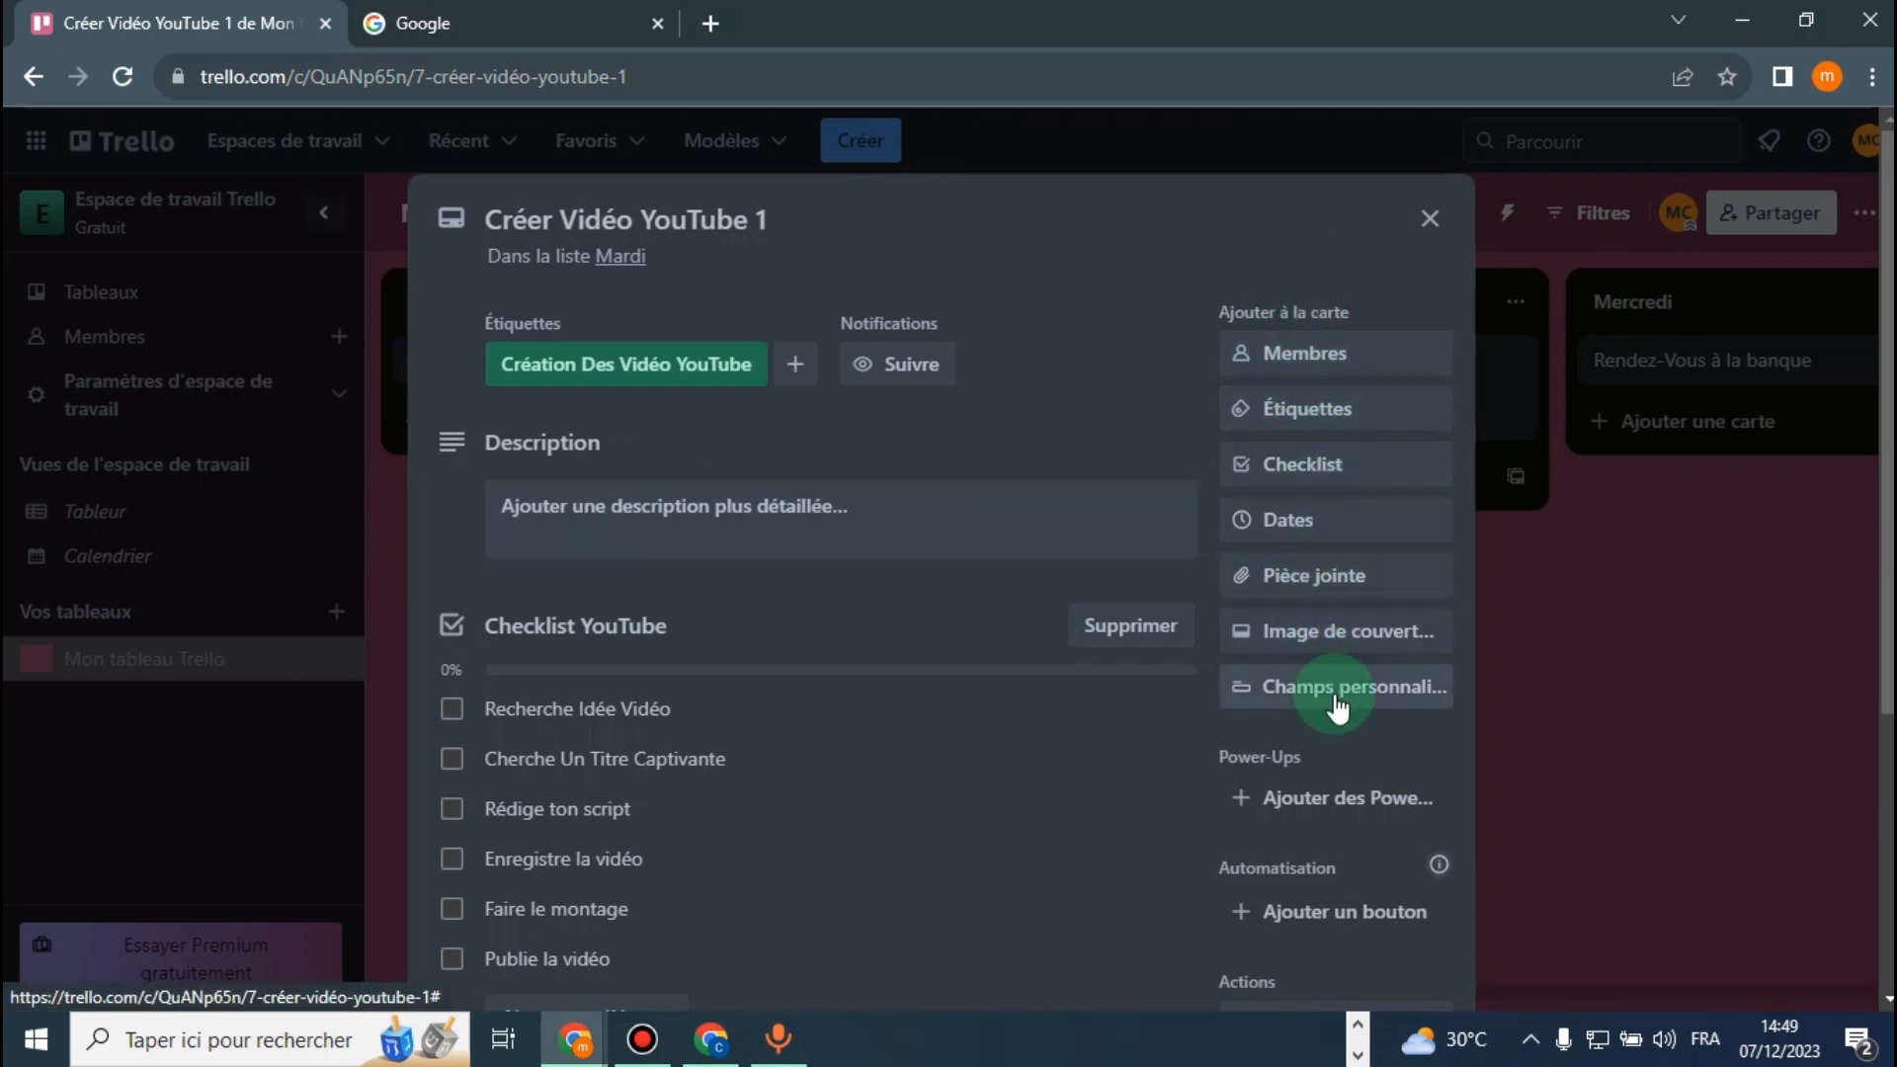
{"action": "left_click", "coordinate": [1322, 360]}
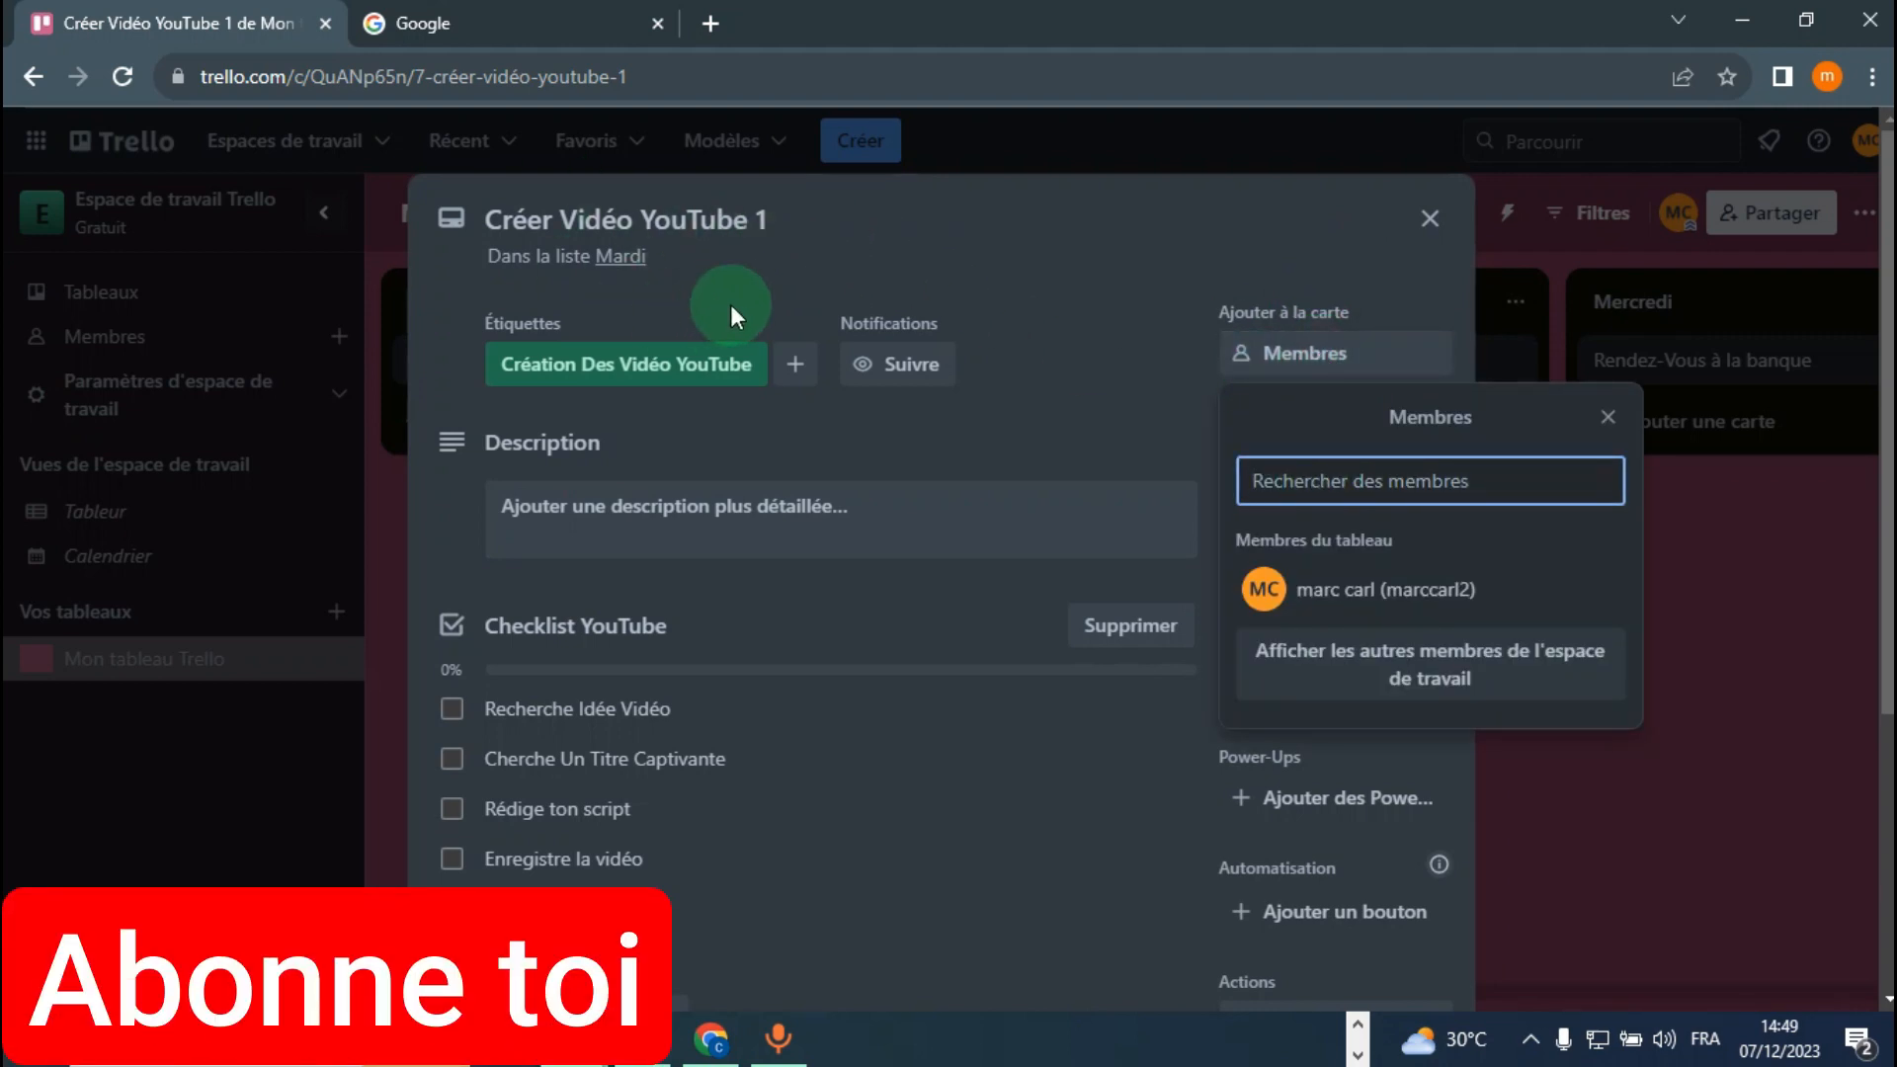
{"action": "left_click", "coordinate": [1104, 359]}
{"action": "left_click", "coordinate": [1346, 413]}
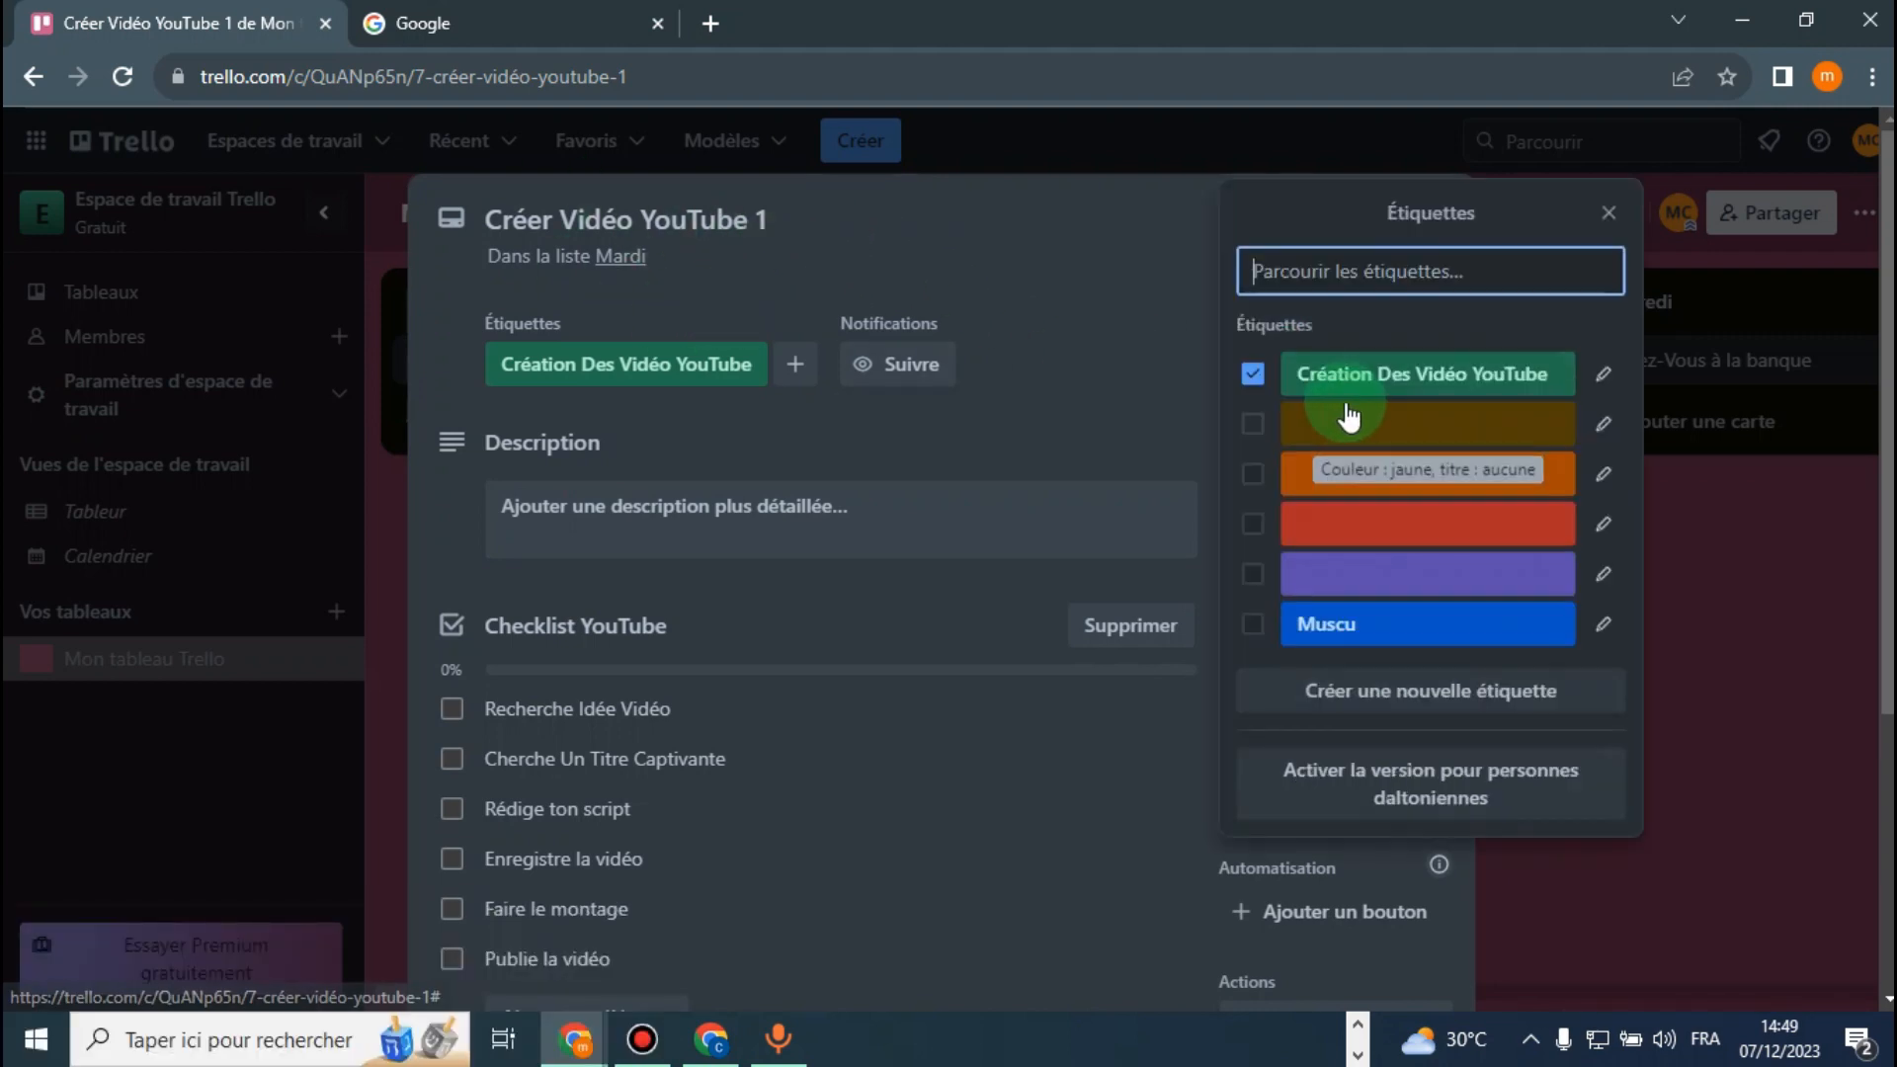
{"action": "key", "text": "Escape"}
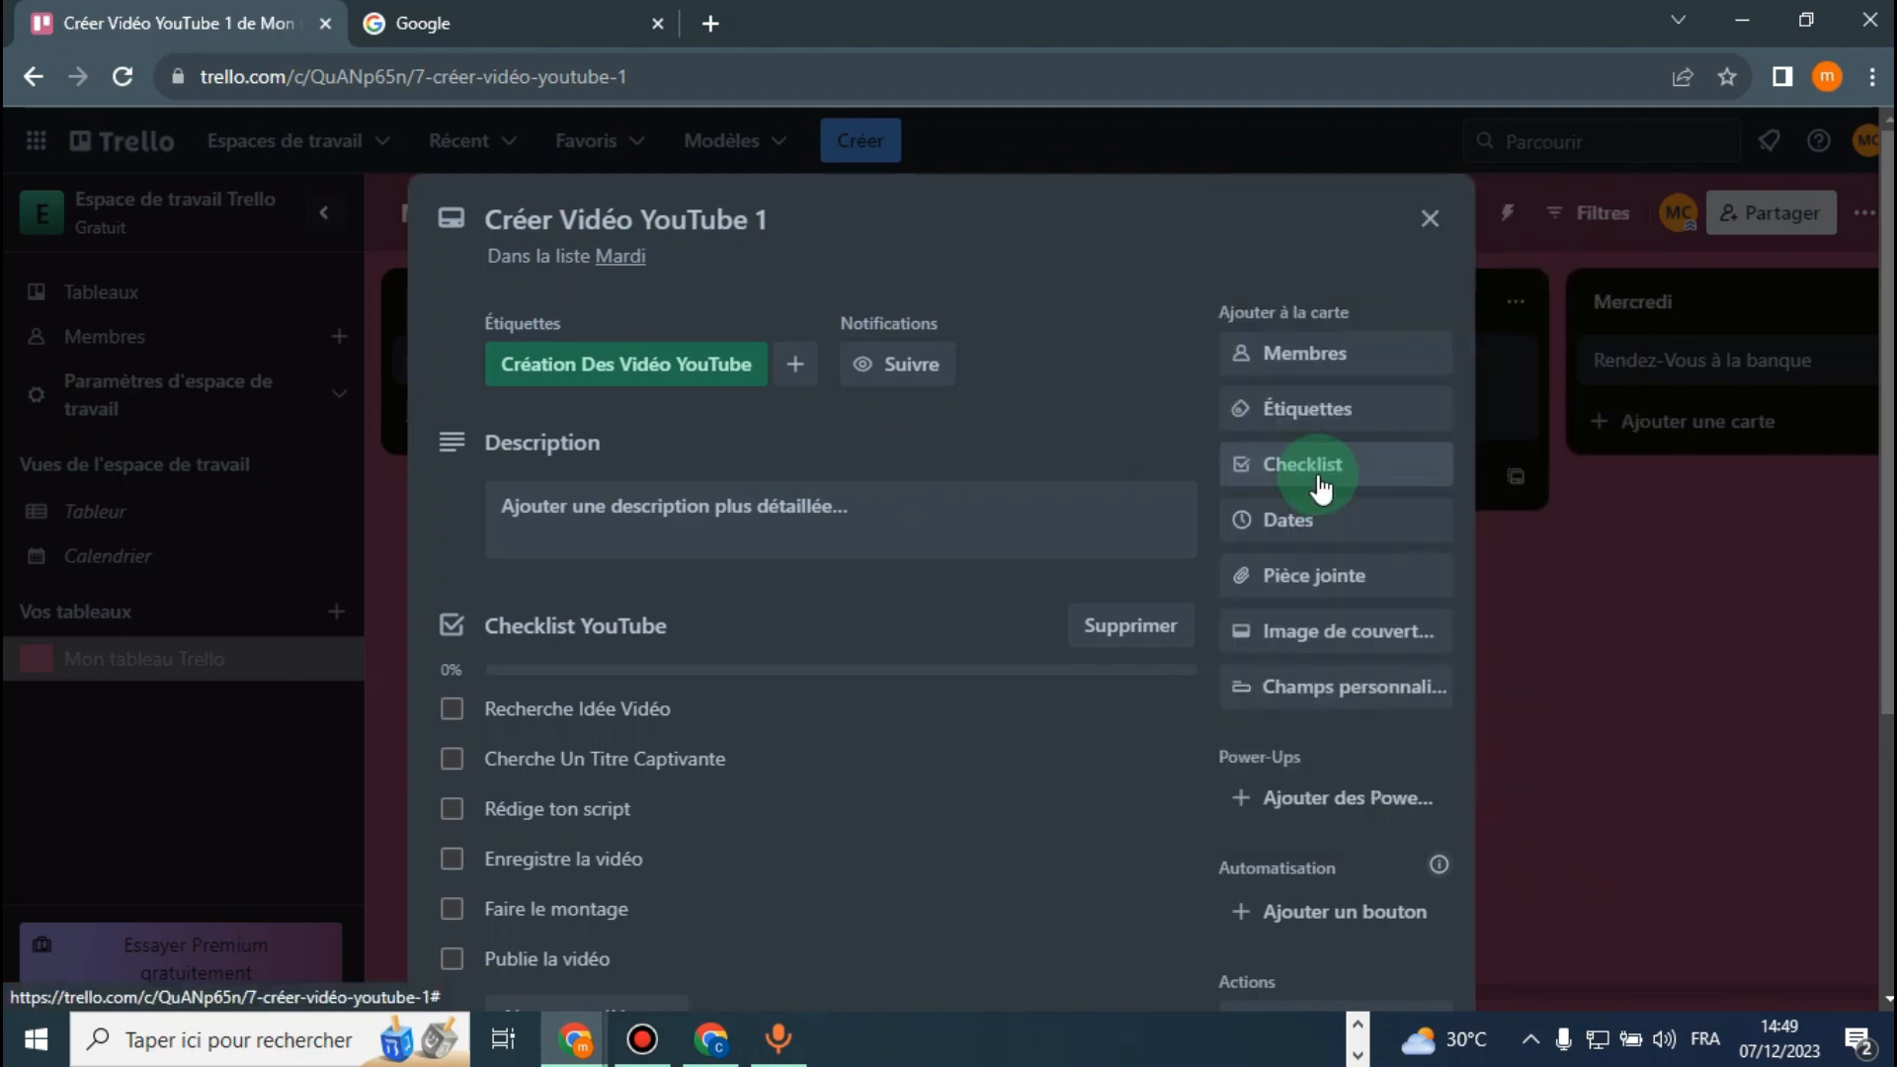
{"action": "left_click", "coordinate": [1321, 484]}
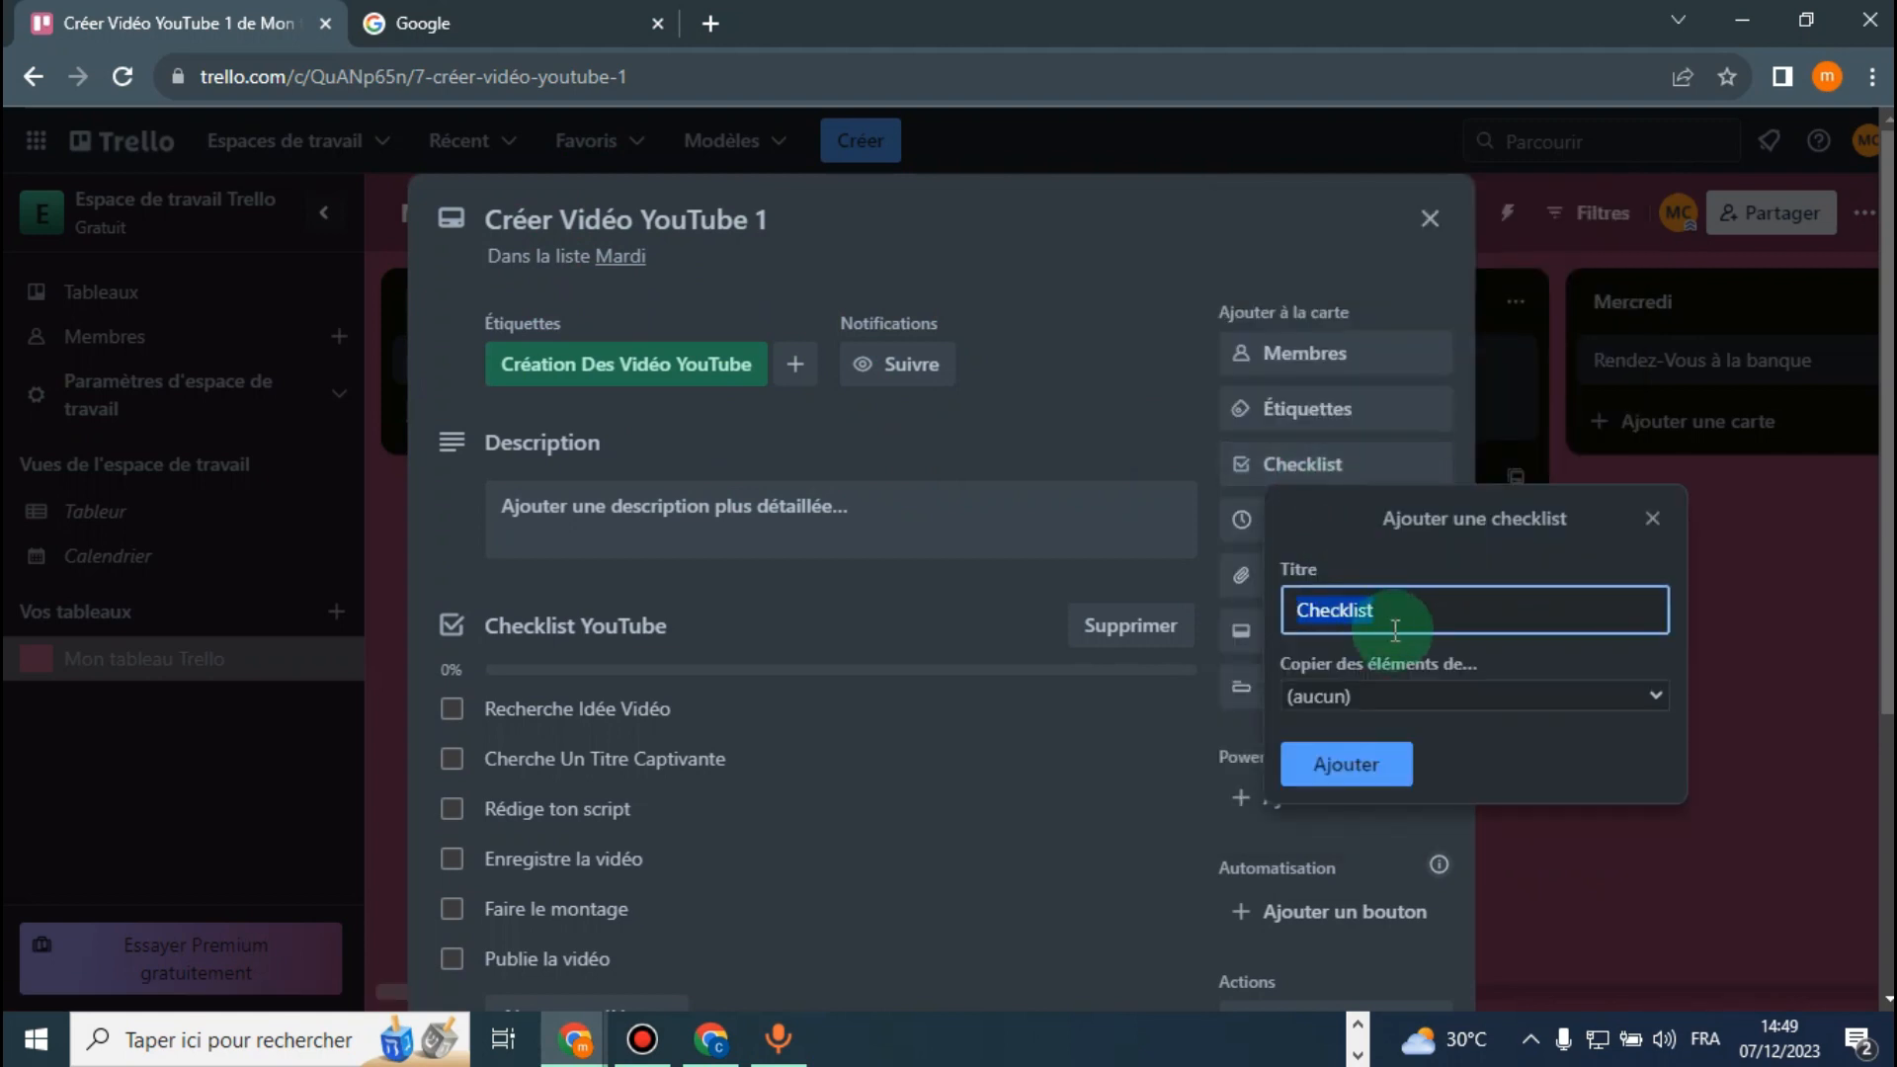
{"action": "left_click", "coordinate": [1132, 441]}
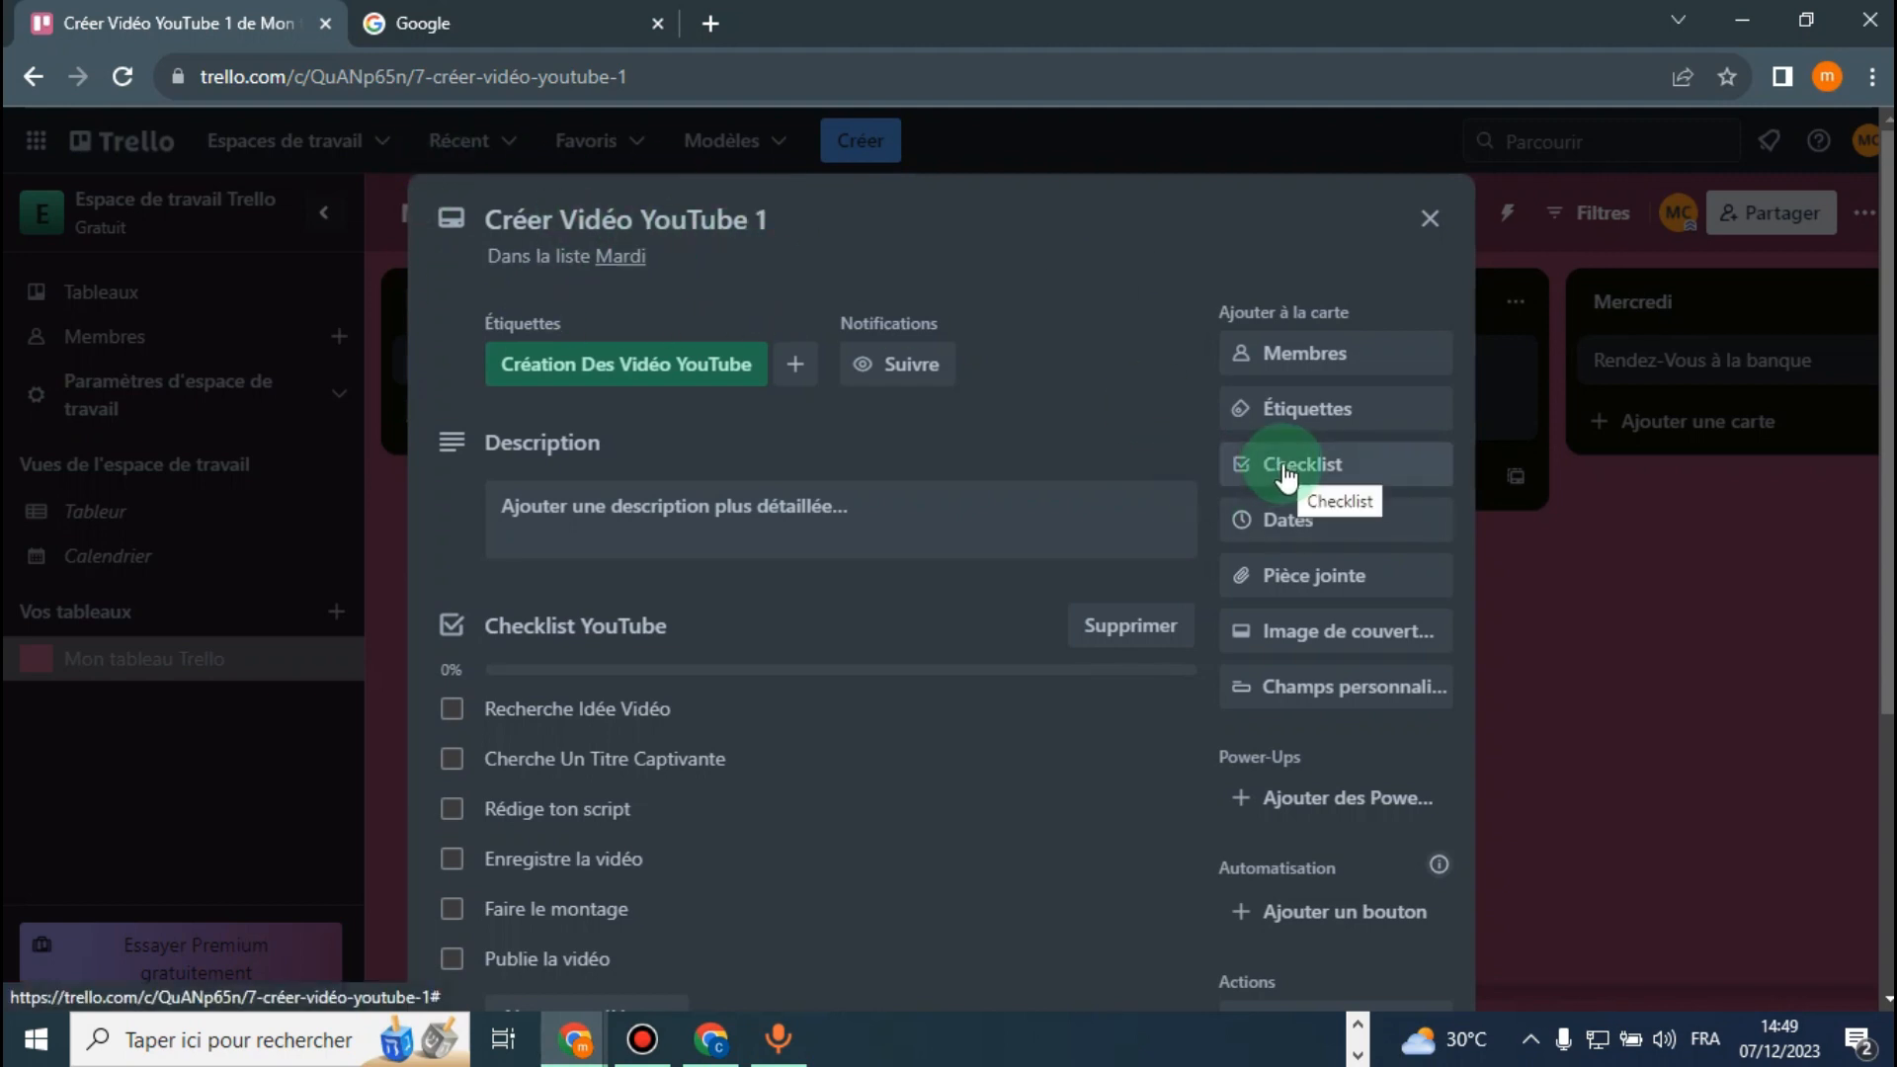
Tick off "Recherche Idée Vidéo", "Cherche Un Titre Captivante" and "Rédige ton script" in Checklist YouTube, and clear these three ticks again
{"action": "scroll", "coordinate": [551, 732], "scroll_direction": "down", "scroll_amount": 2}
{"action": "scroll", "coordinate": [576, 462], "scroll_direction": "up", "scroll_amount": 2}
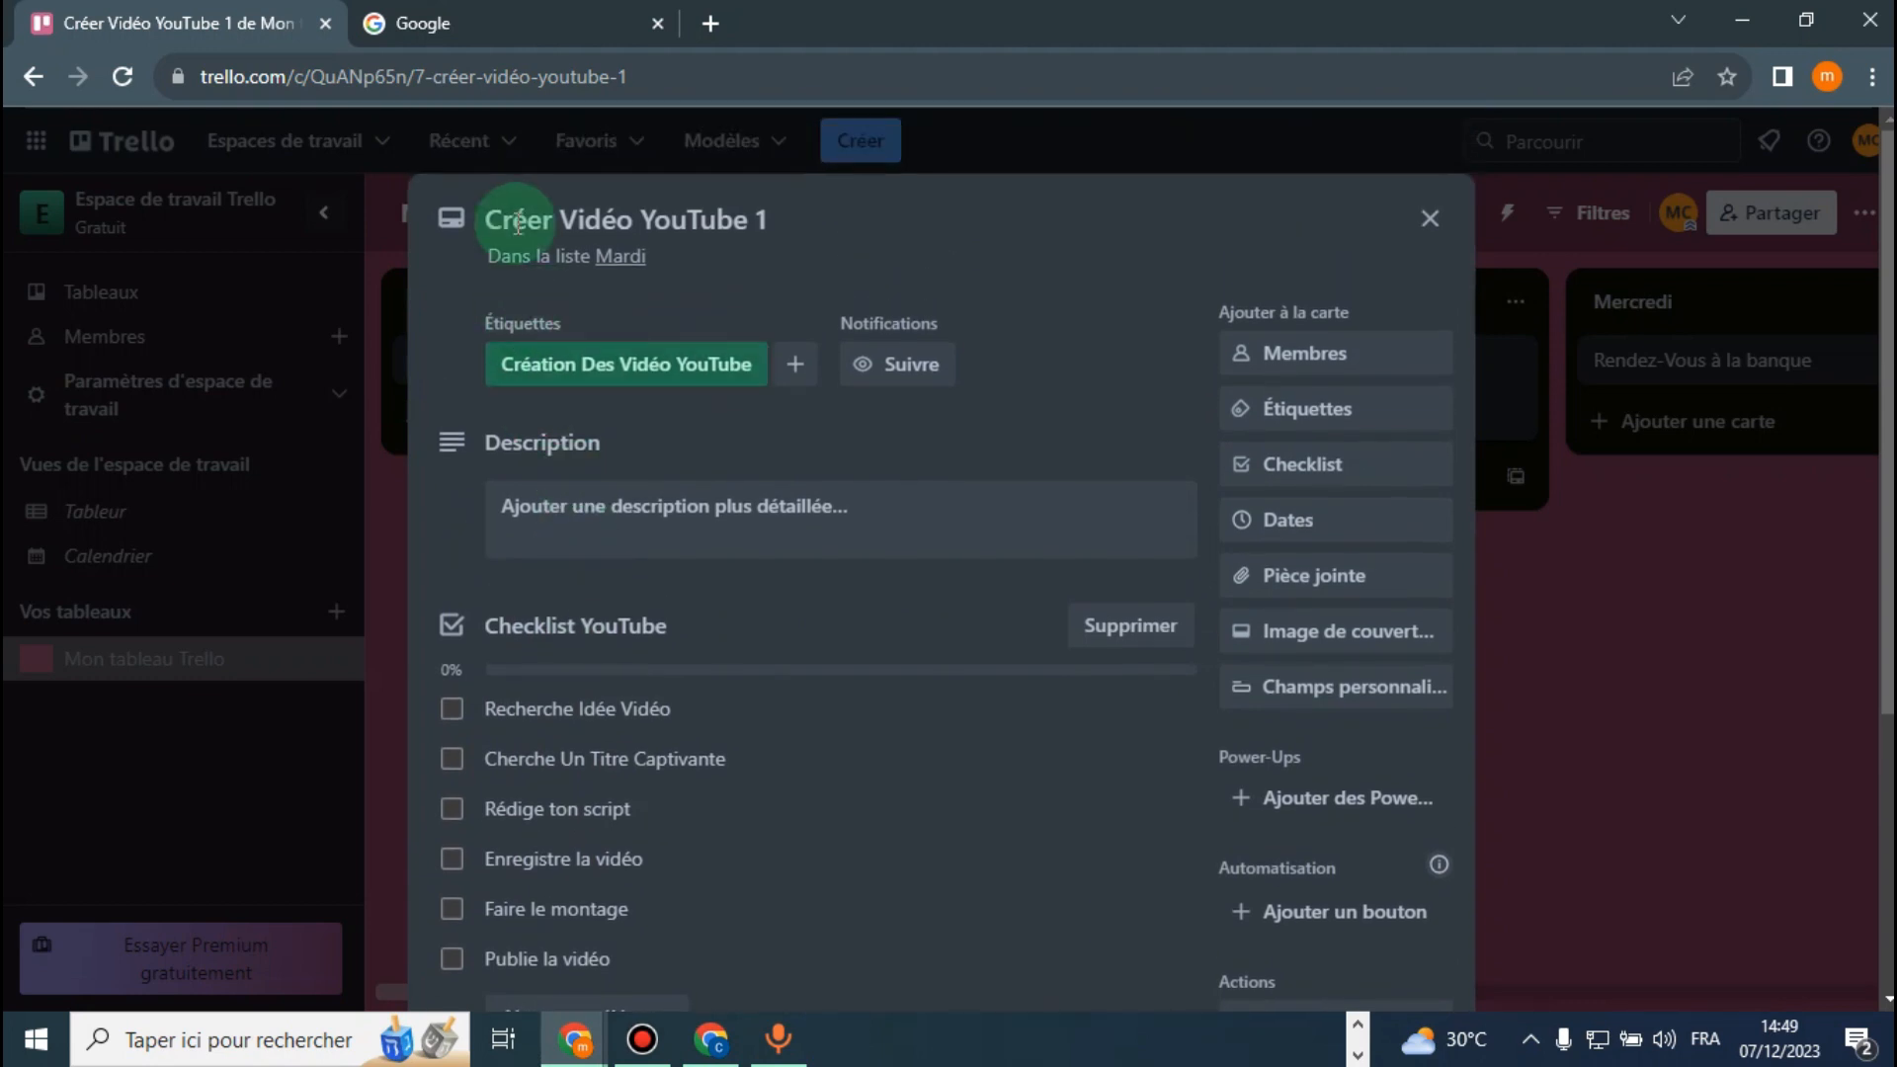
{"action": "scroll", "coordinate": [720, 517], "scroll_direction": "down", "scroll_amount": 1}
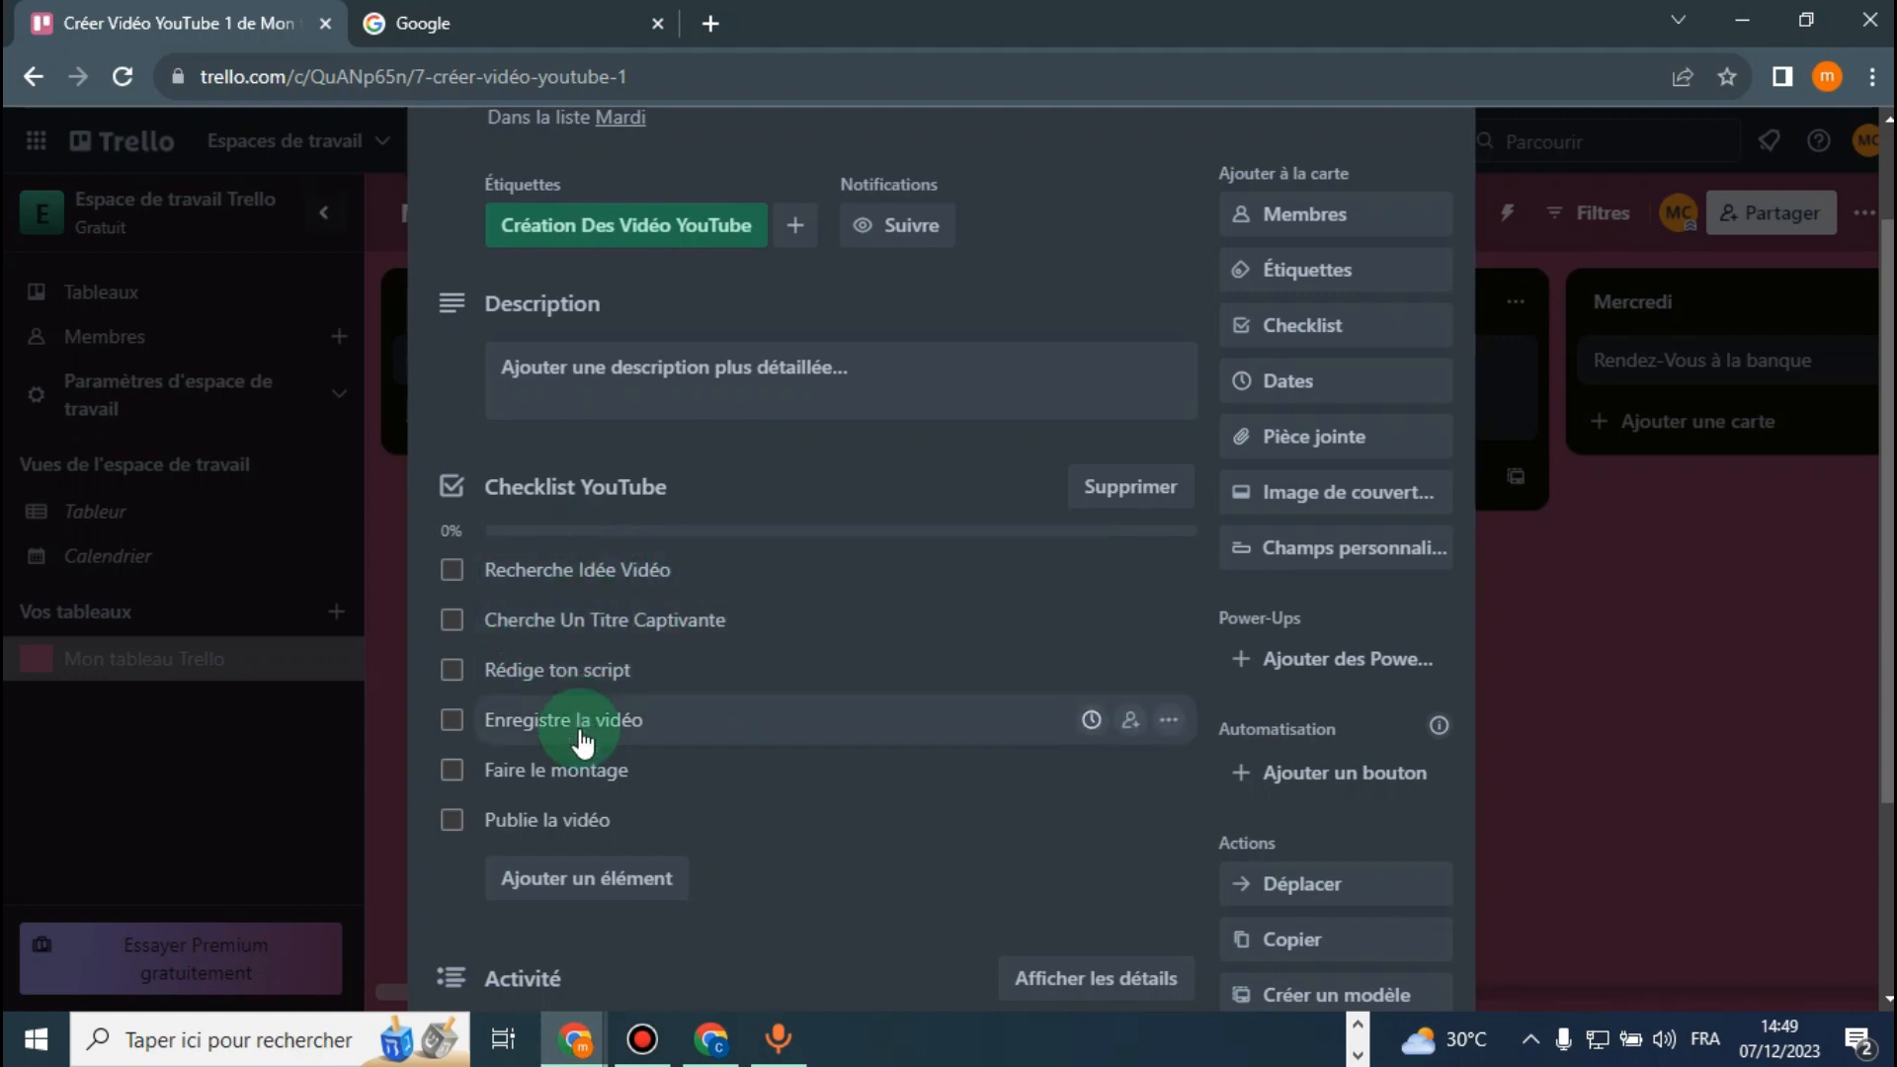
{"action": "scroll", "coordinate": [596, 437], "scroll_direction": "up", "scroll_amount": 2}
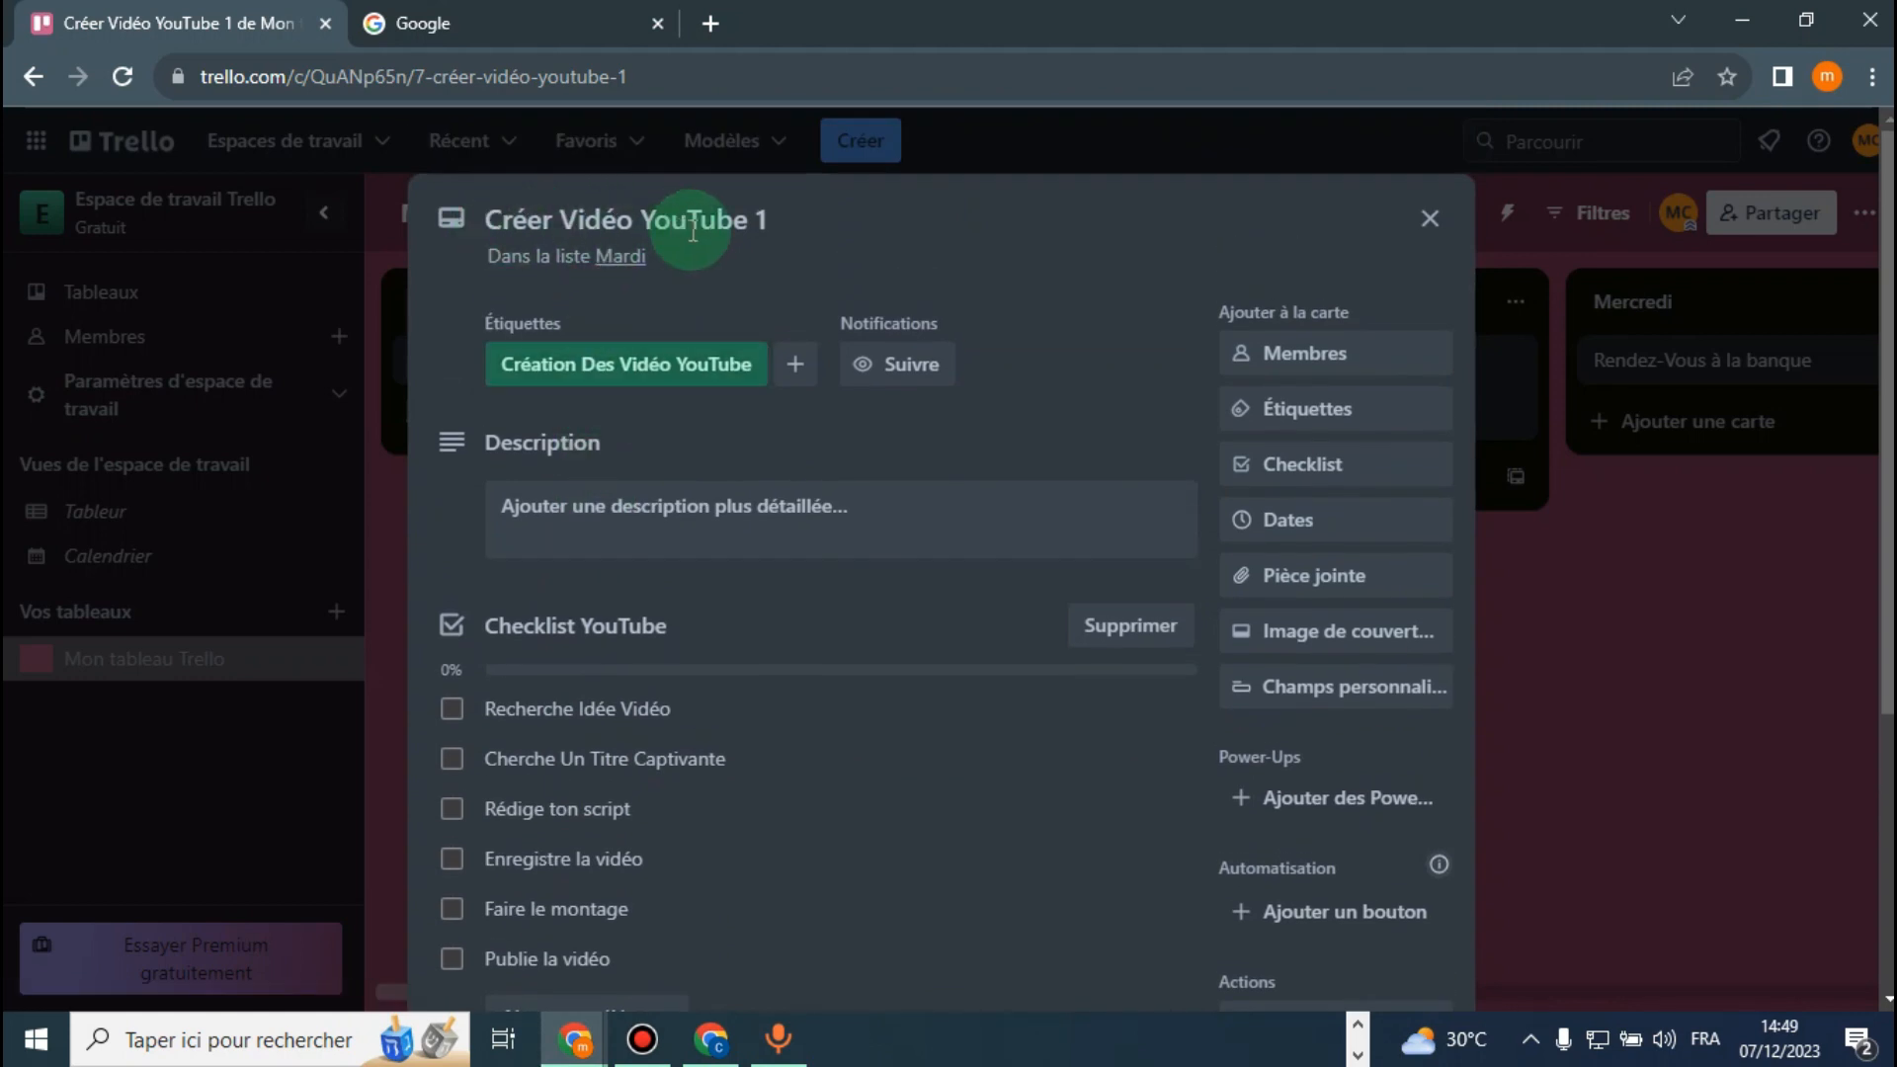
{"action": "scroll", "coordinate": [796, 428], "scroll_direction": "down", "scroll_amount": 1}
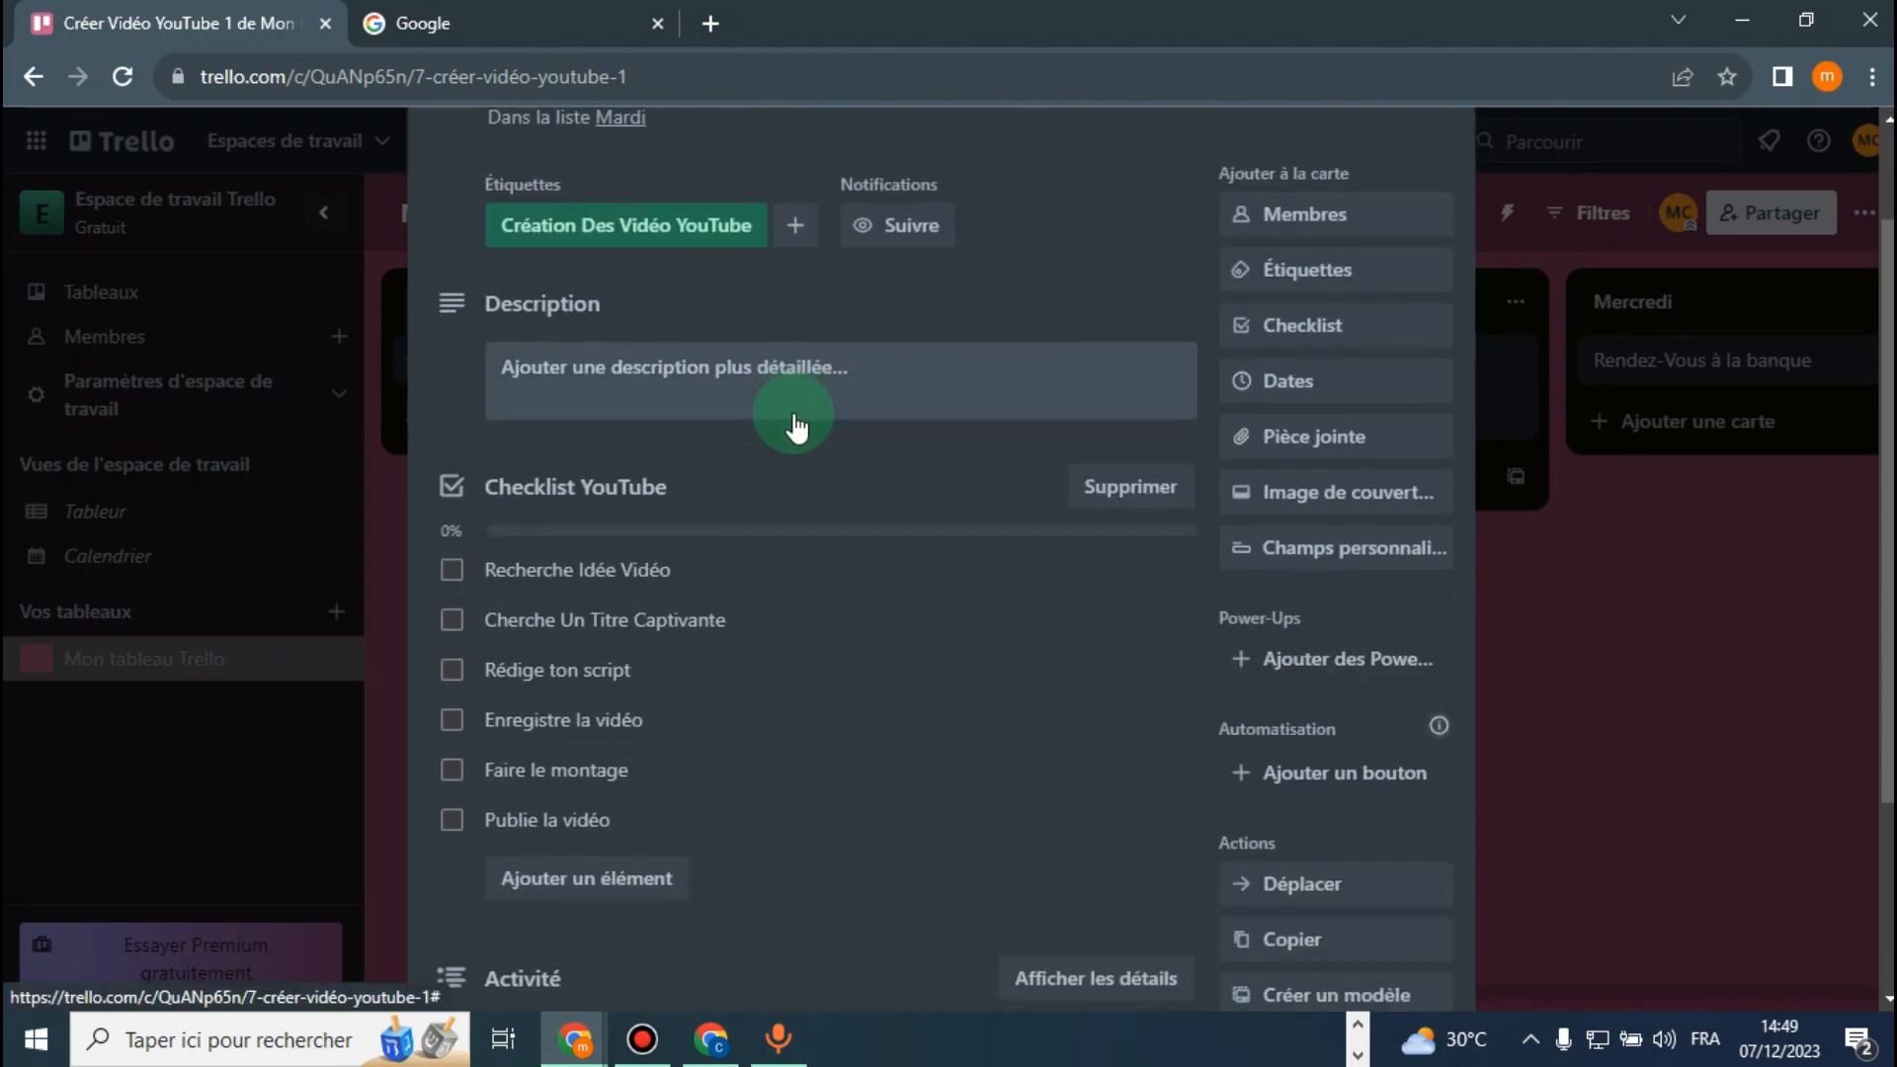
{"action": "left_click", "coordinate": [452, 573]}
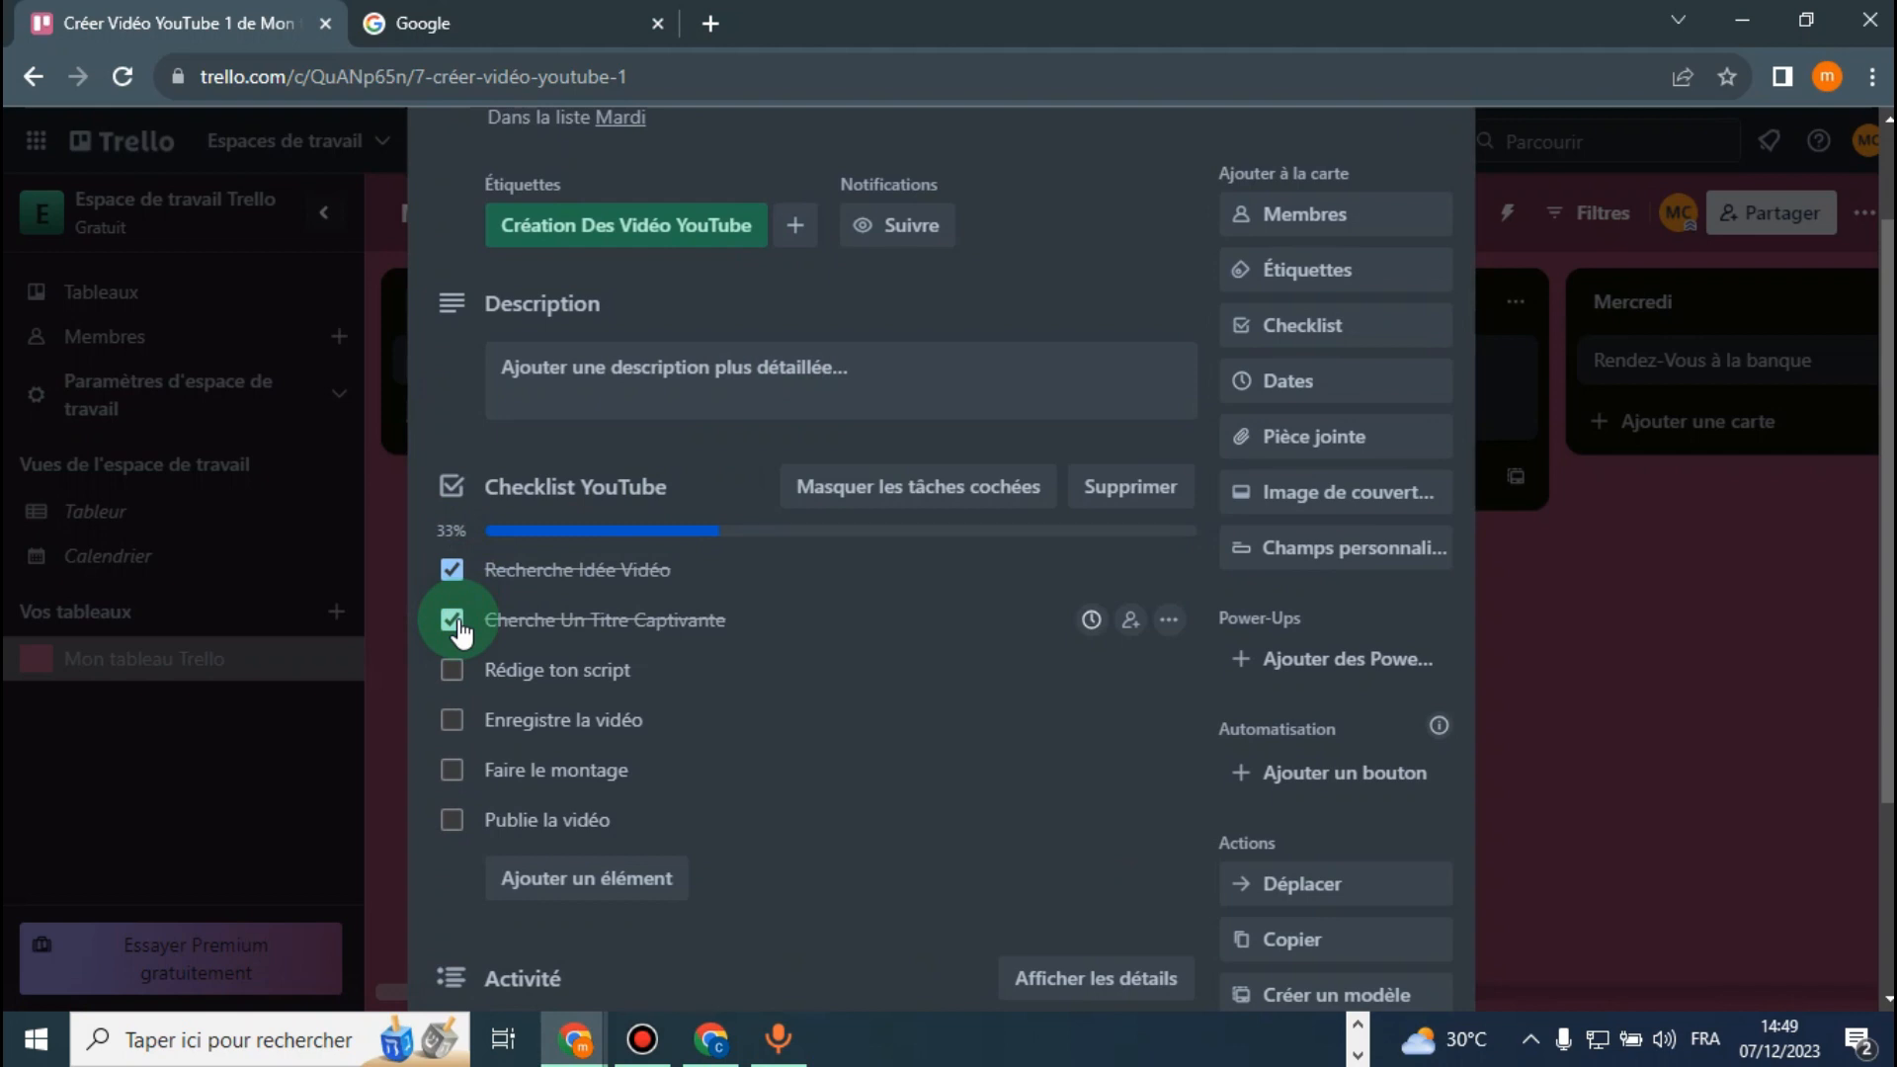
{"action": "scroll", "coordinate": [560, 300], "scroll_direction": "up", "scroll_amount": 3}
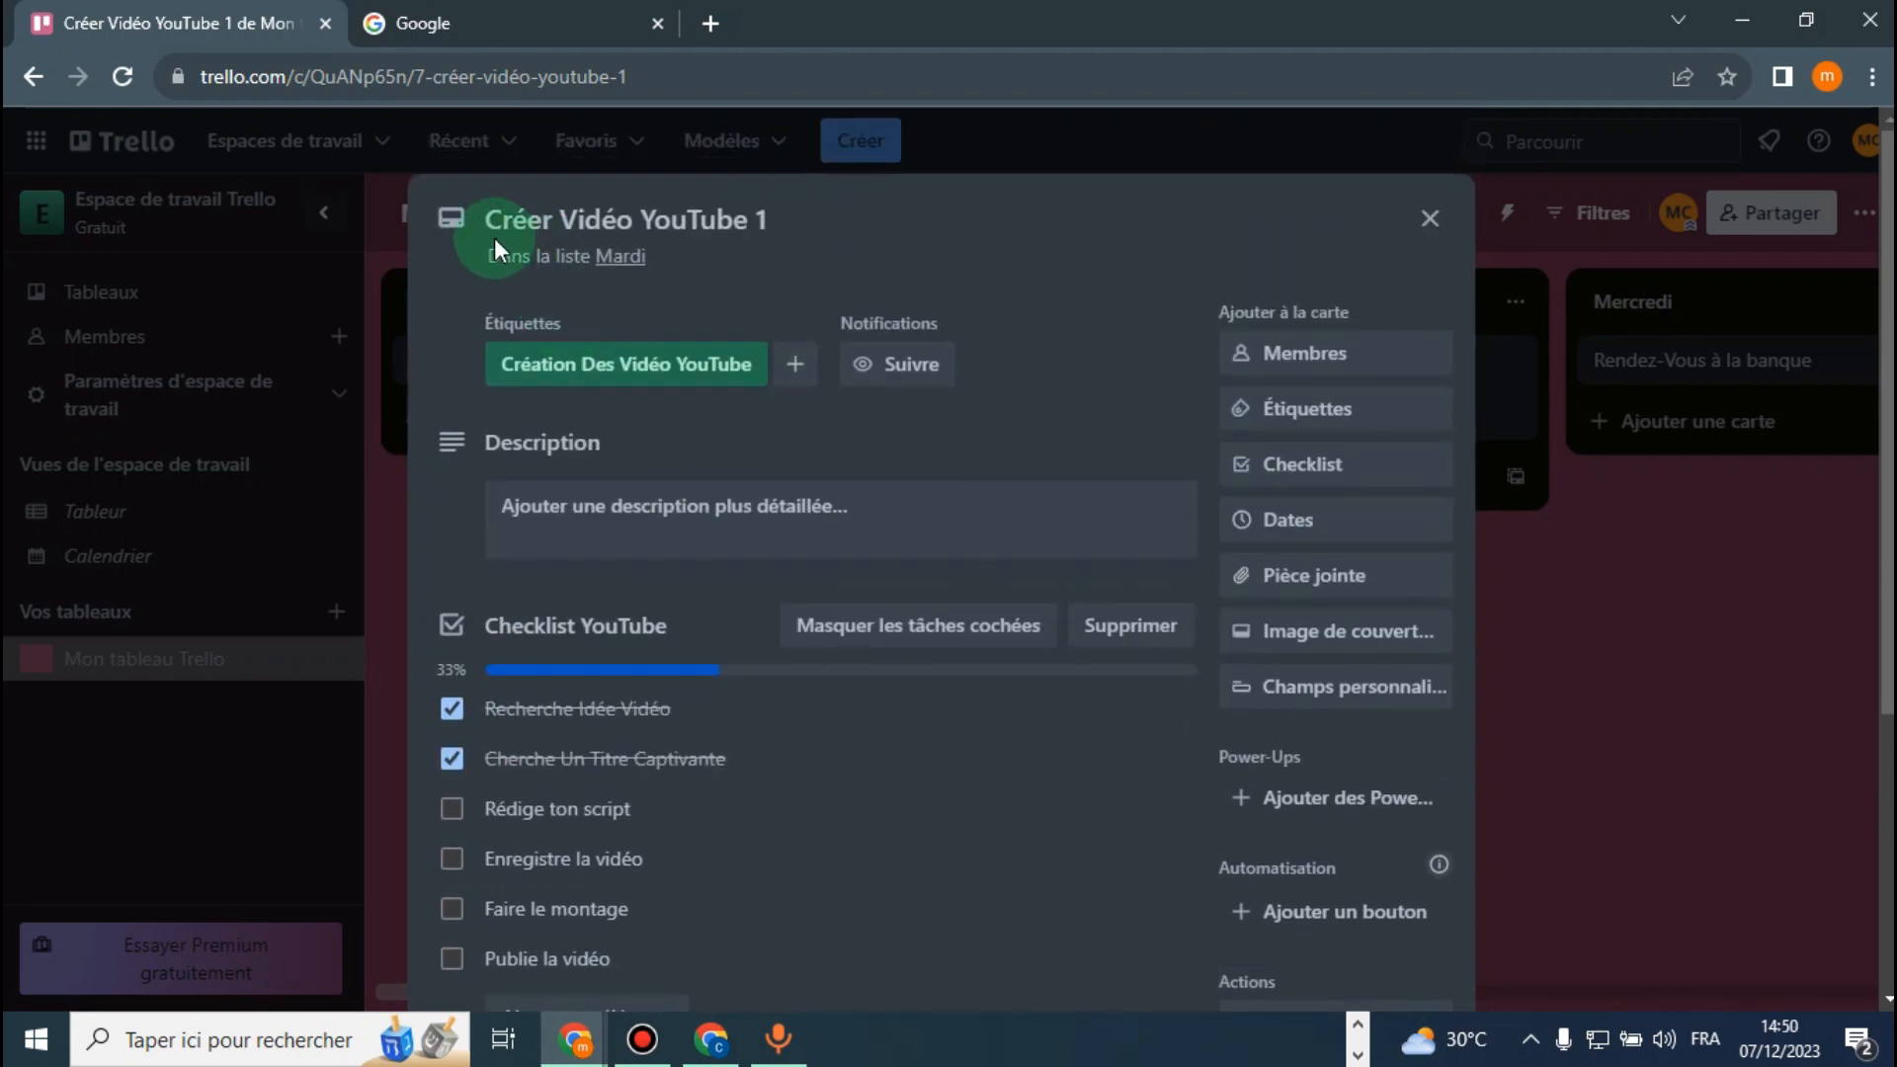
{"action": "scroll", "coordinate": [721, 488], "scroll_direction": "down", "scroll_amount": 5}
{"action": "left_click", "coordinate": [451, 530]}
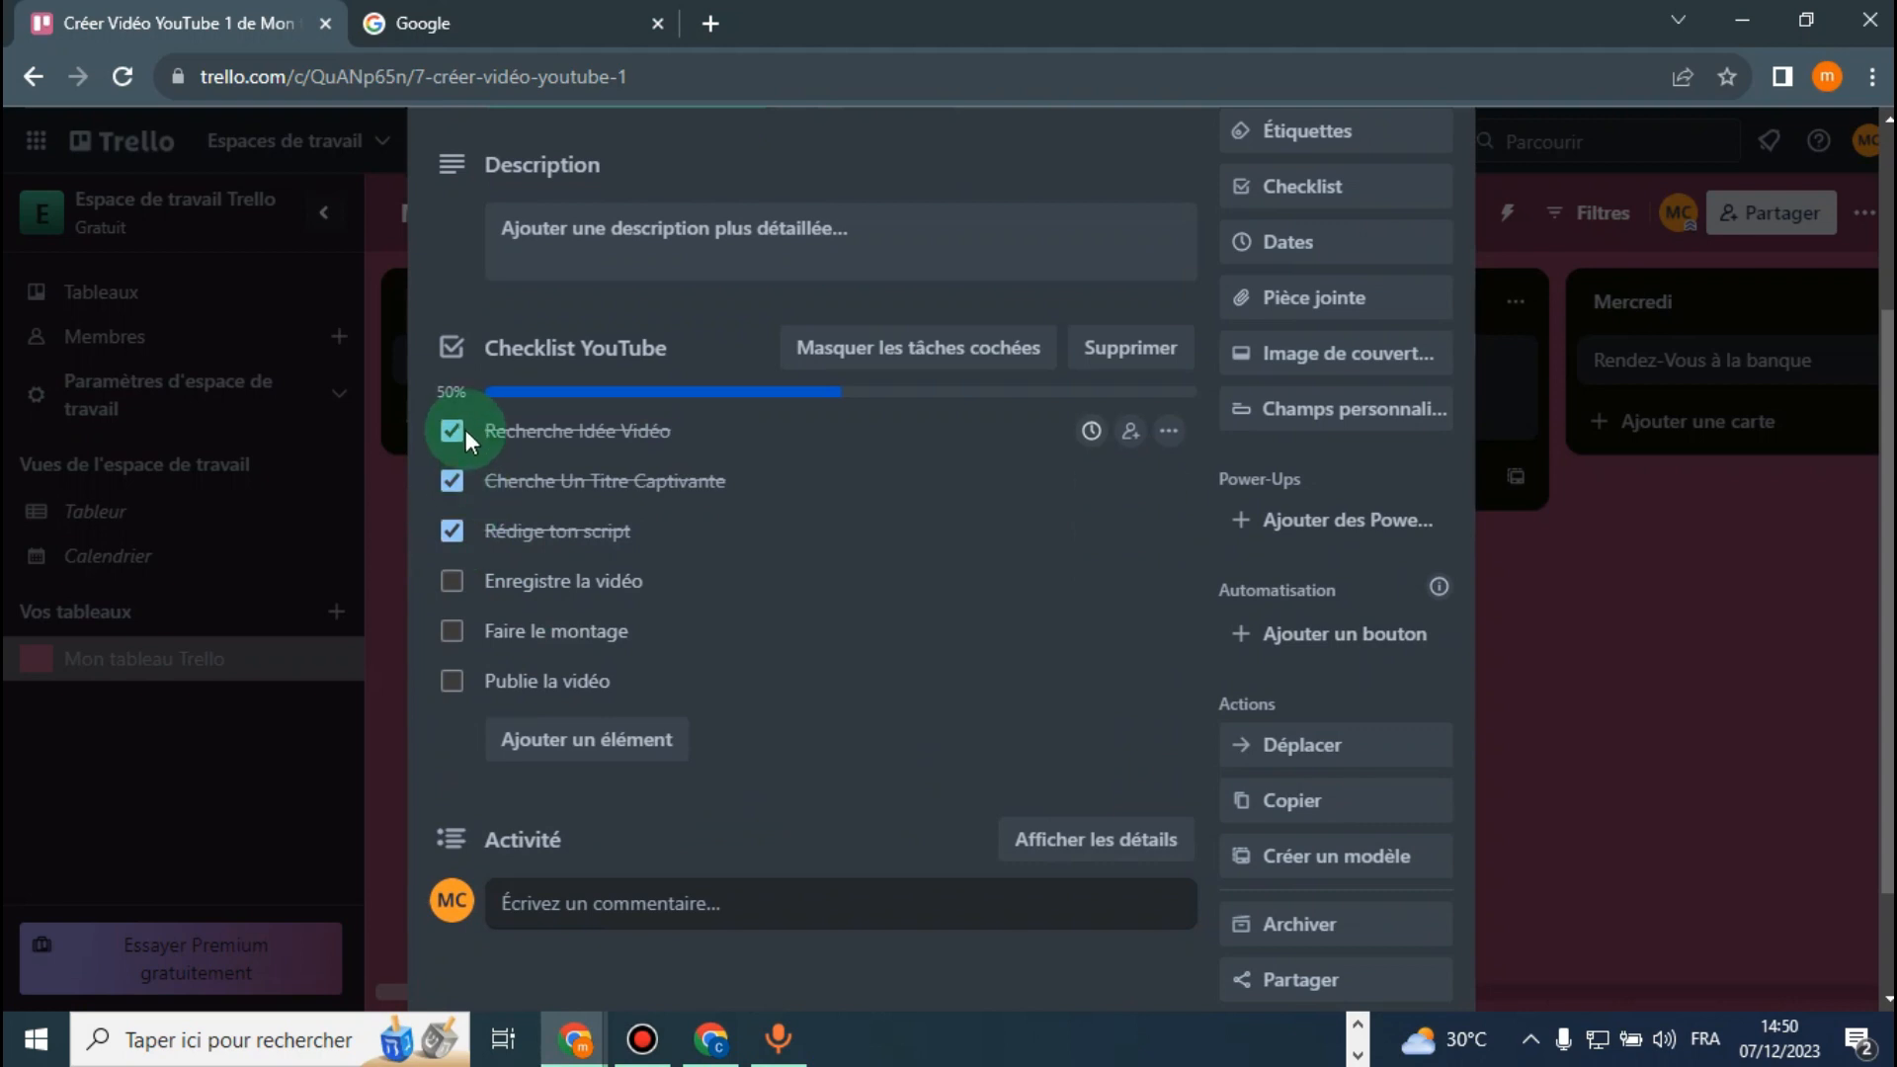
{"action": "left_click", "coordinate": [452, 480]}
{"action": "left_click", "coordinate": [452, 530]}
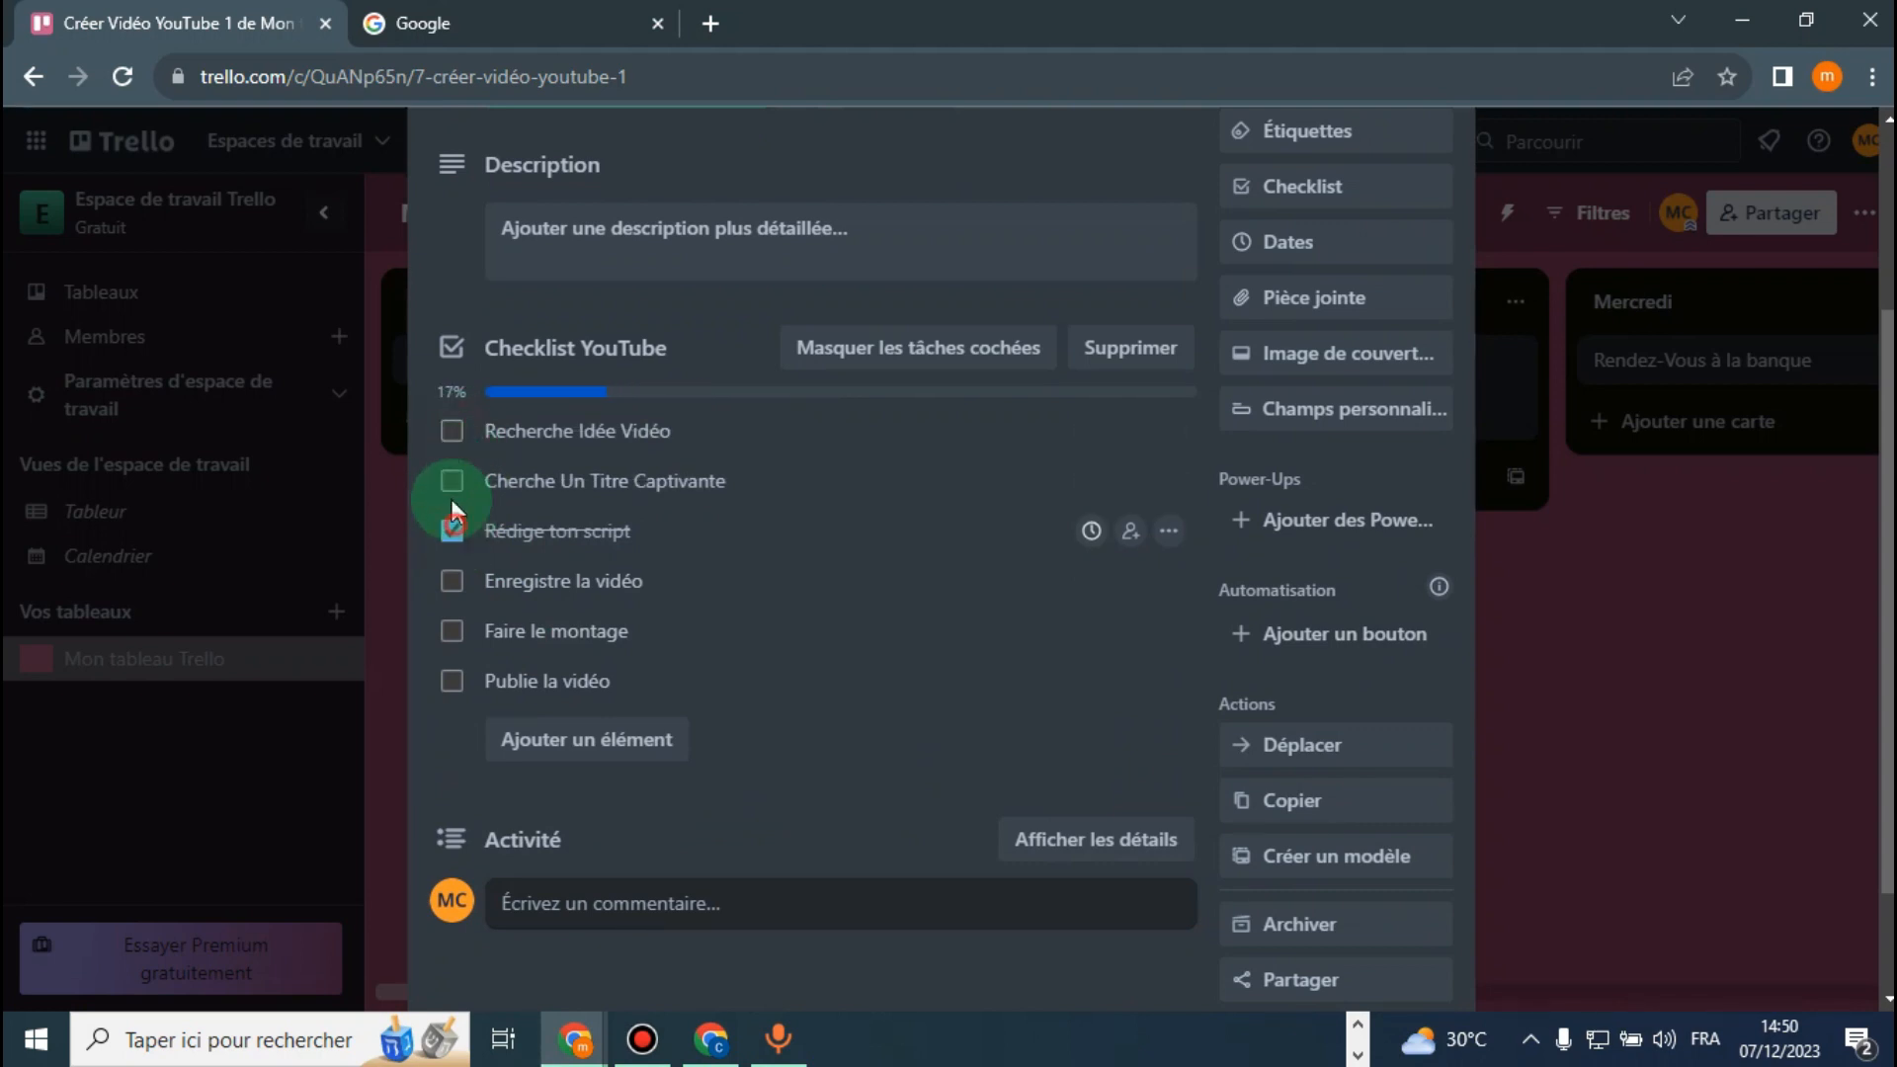
Tick off all six items of Checklist YouTube, from "Recherche Idée Vidéo" to "Publie la vidéo"
{"action": "left_click", "coordinate": [451, 432]}
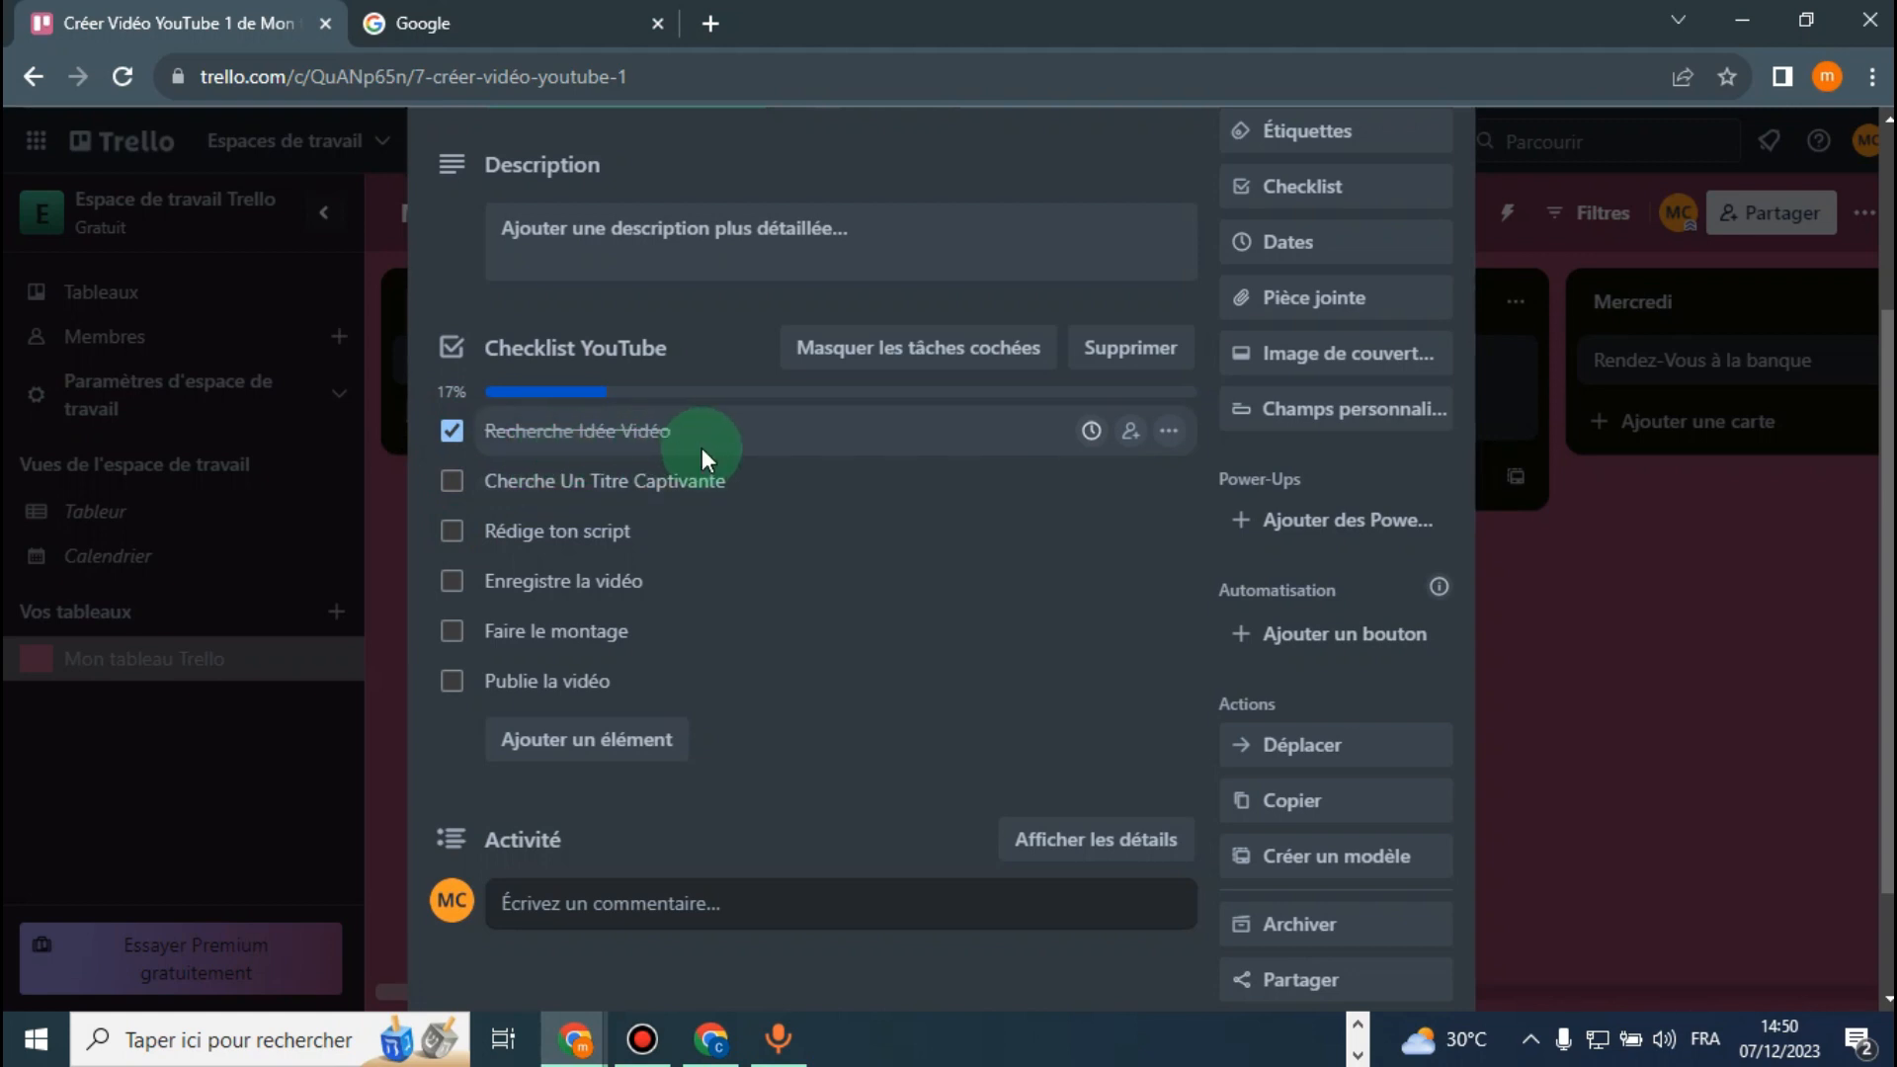
{"action": "left_click", "coordinate": [452, 482]}
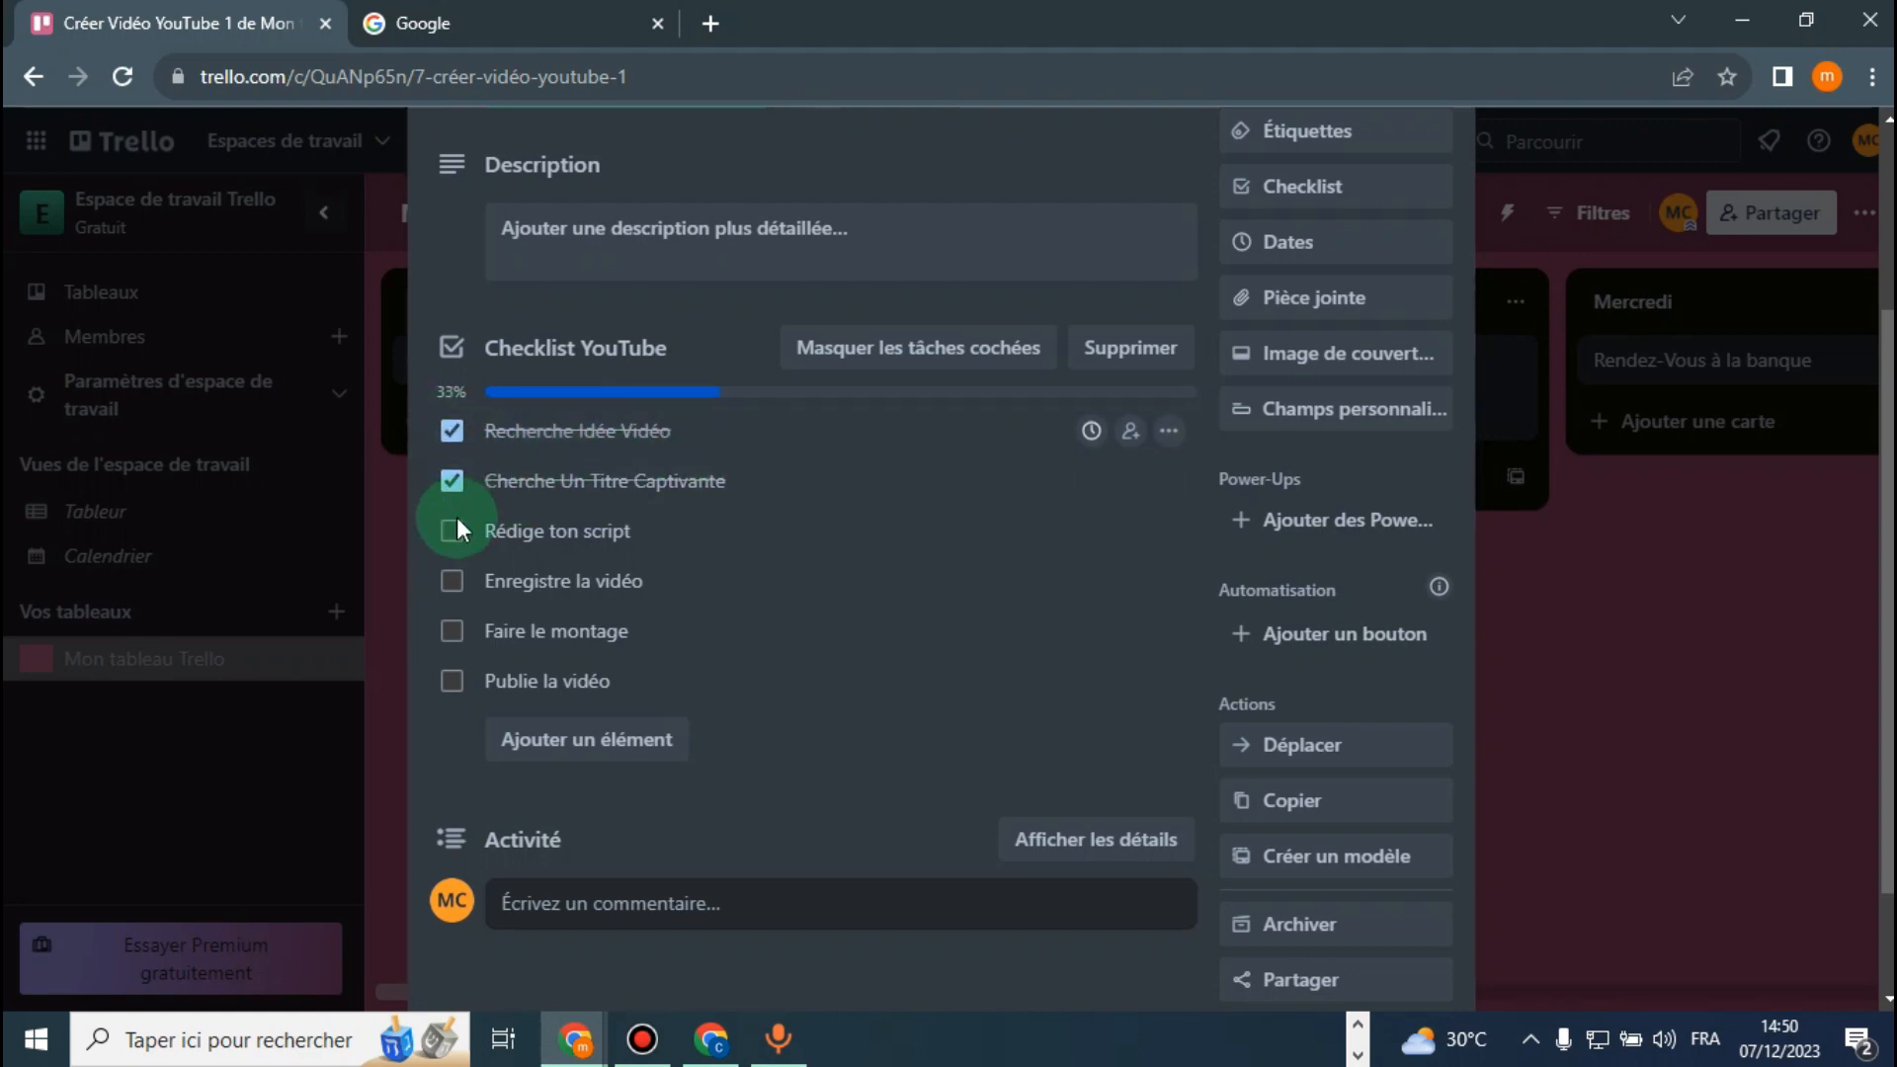
{"action": "left_click", "coordinate": [451, 681]}
{"action": "left_click", "coordinate": [452, 632]}
{"action": "left_click", "coordinate": [452, 583]}
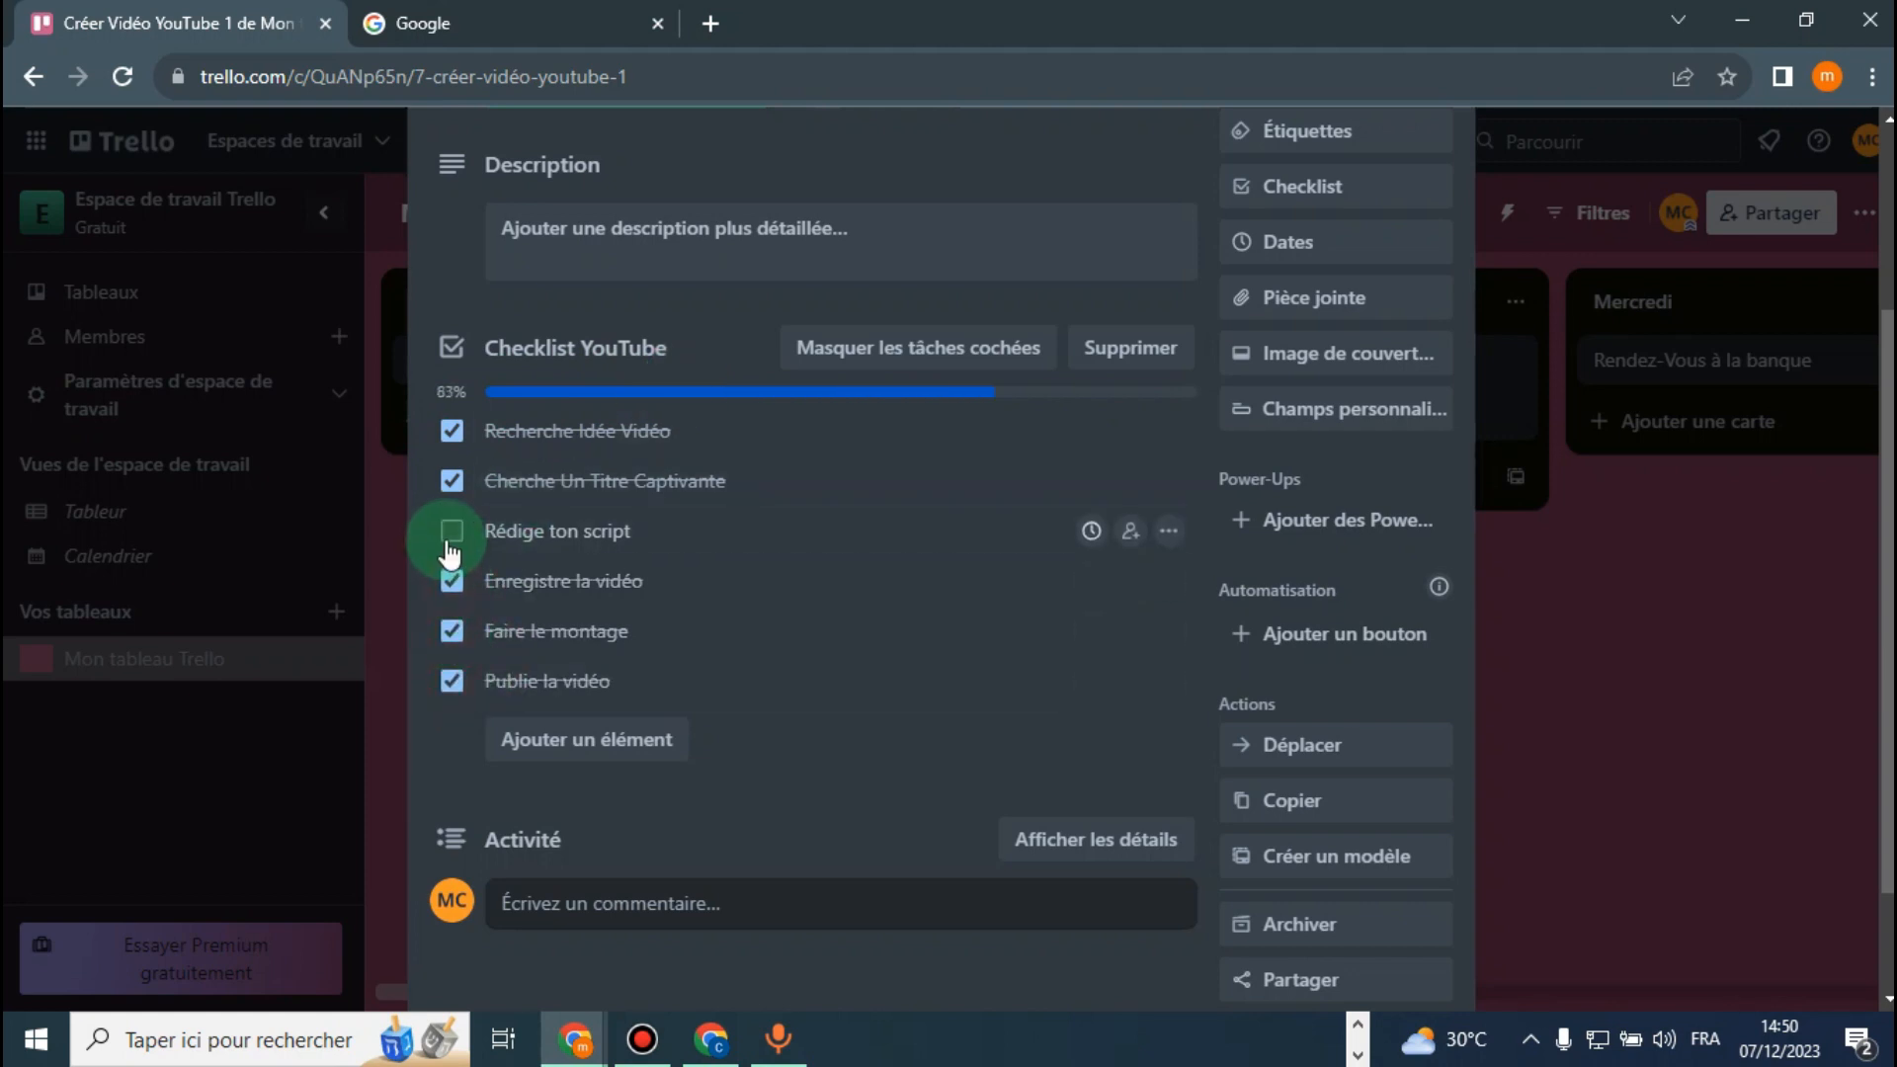
Untick "Publie la vidéo", "Faire le montage" and "Enregistre la vidéo" in the checklist and close the card
{"action": "left_click", "coordinate": [451, 681]}
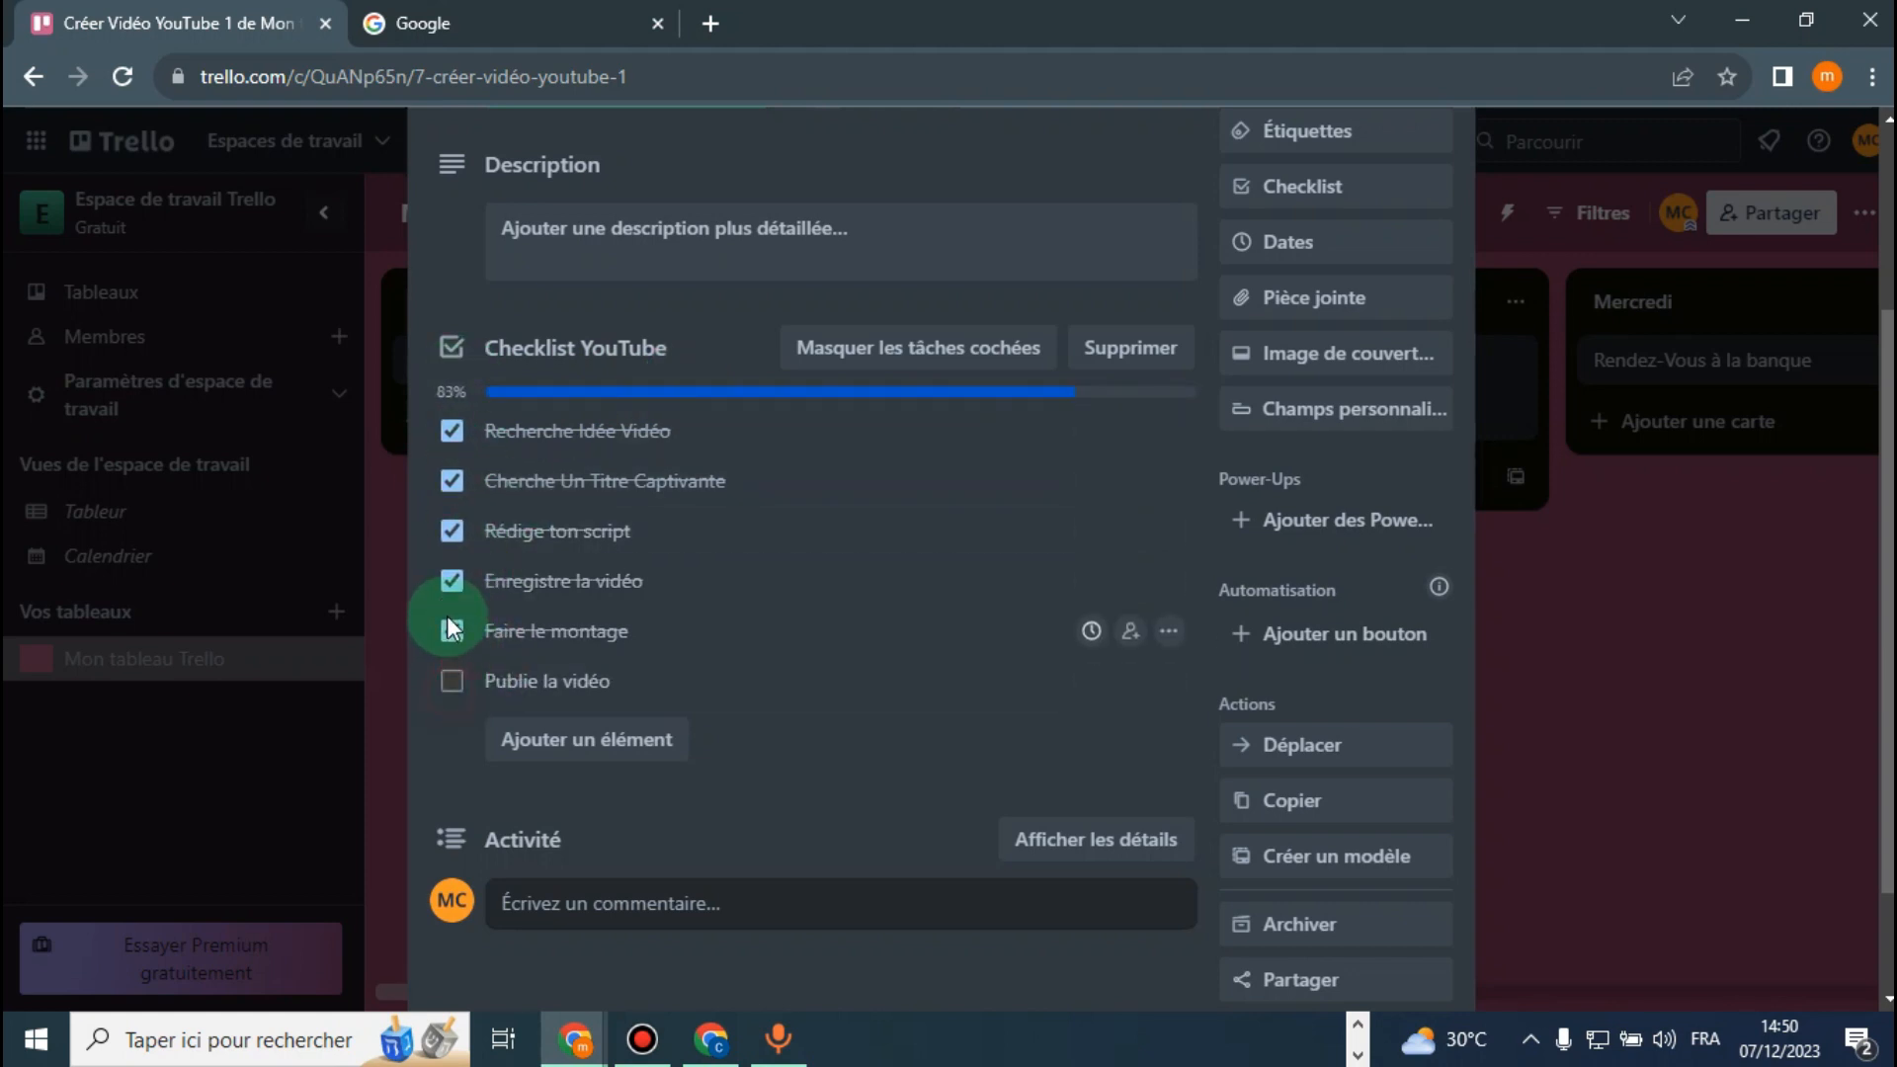
{"action": "left_click", "coordinate": [452, 632]}
{"action": "left_click", "coordinate": [451, 581]}
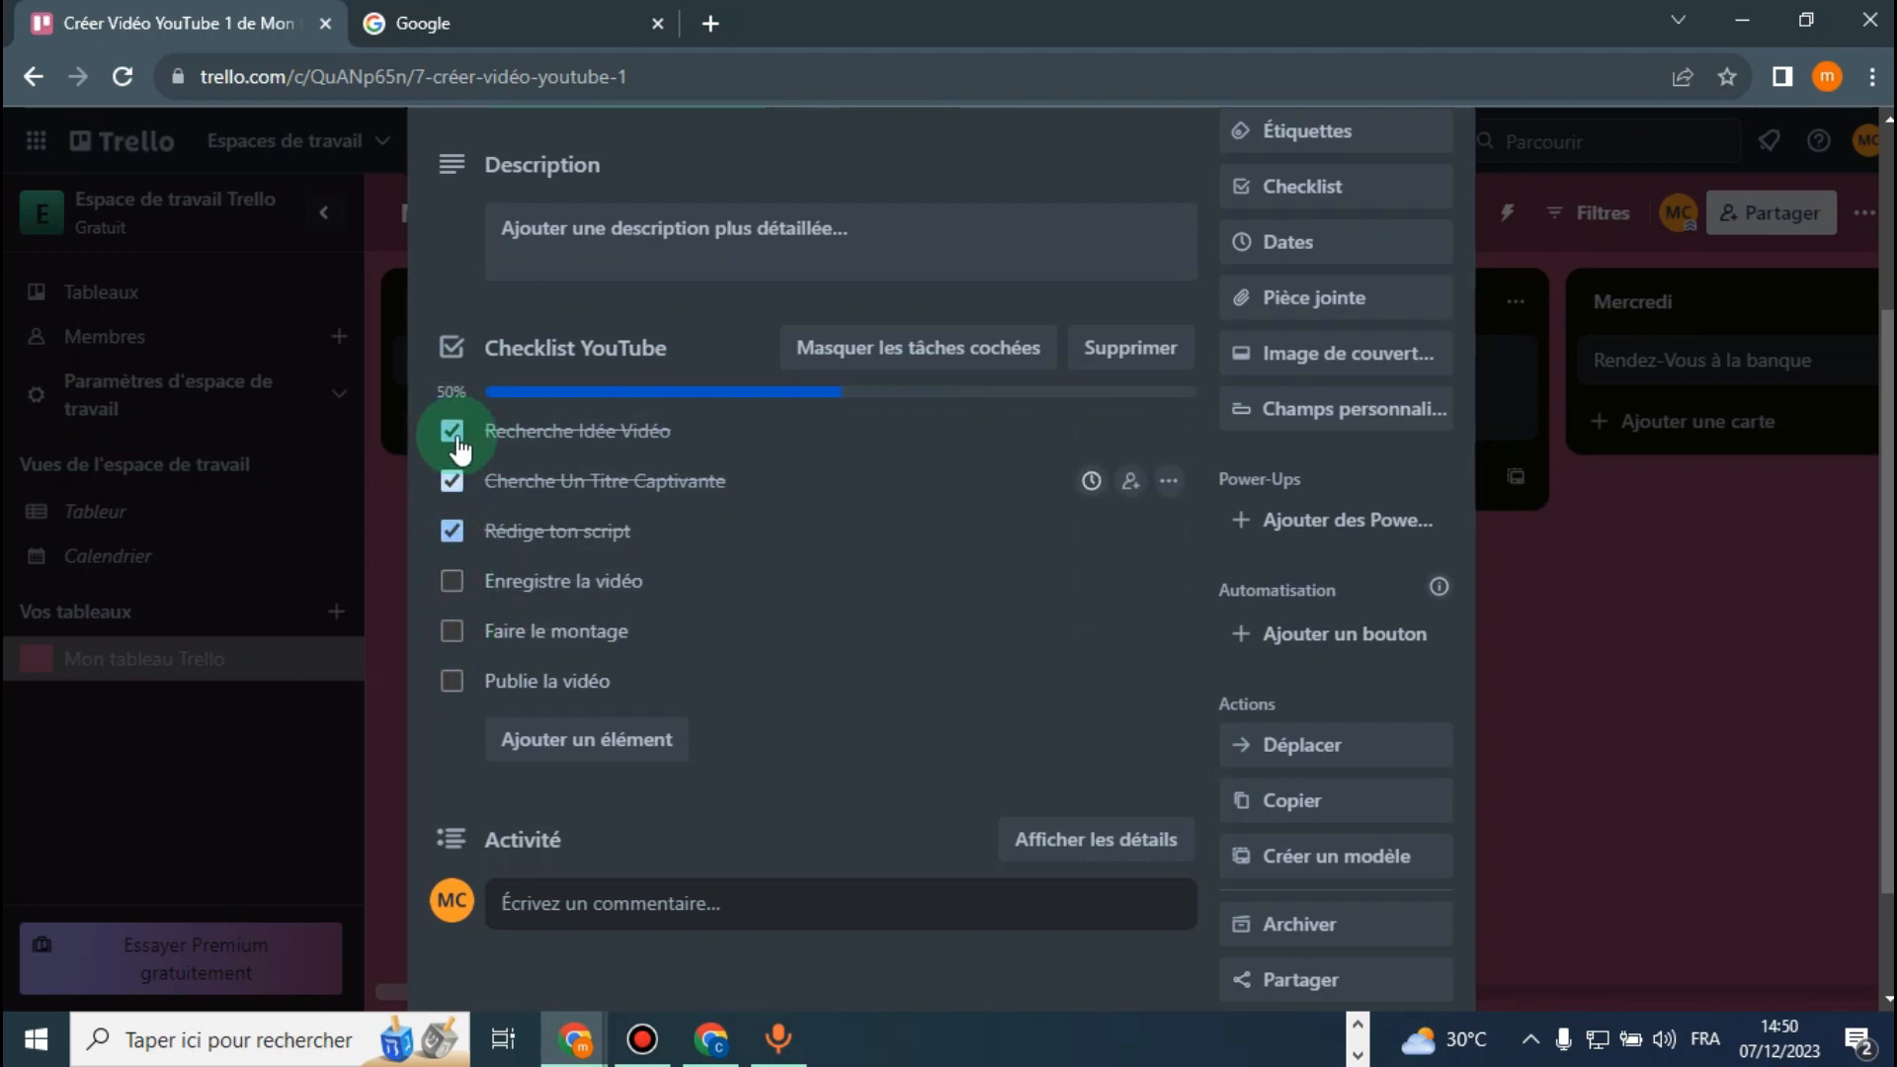
{"action": "scroll", "coordinate": [1593, 427], "scroll_direction": "up", "scroll_amount": 3}
{"action": "left_click", "coordinate": [1430, 219]}
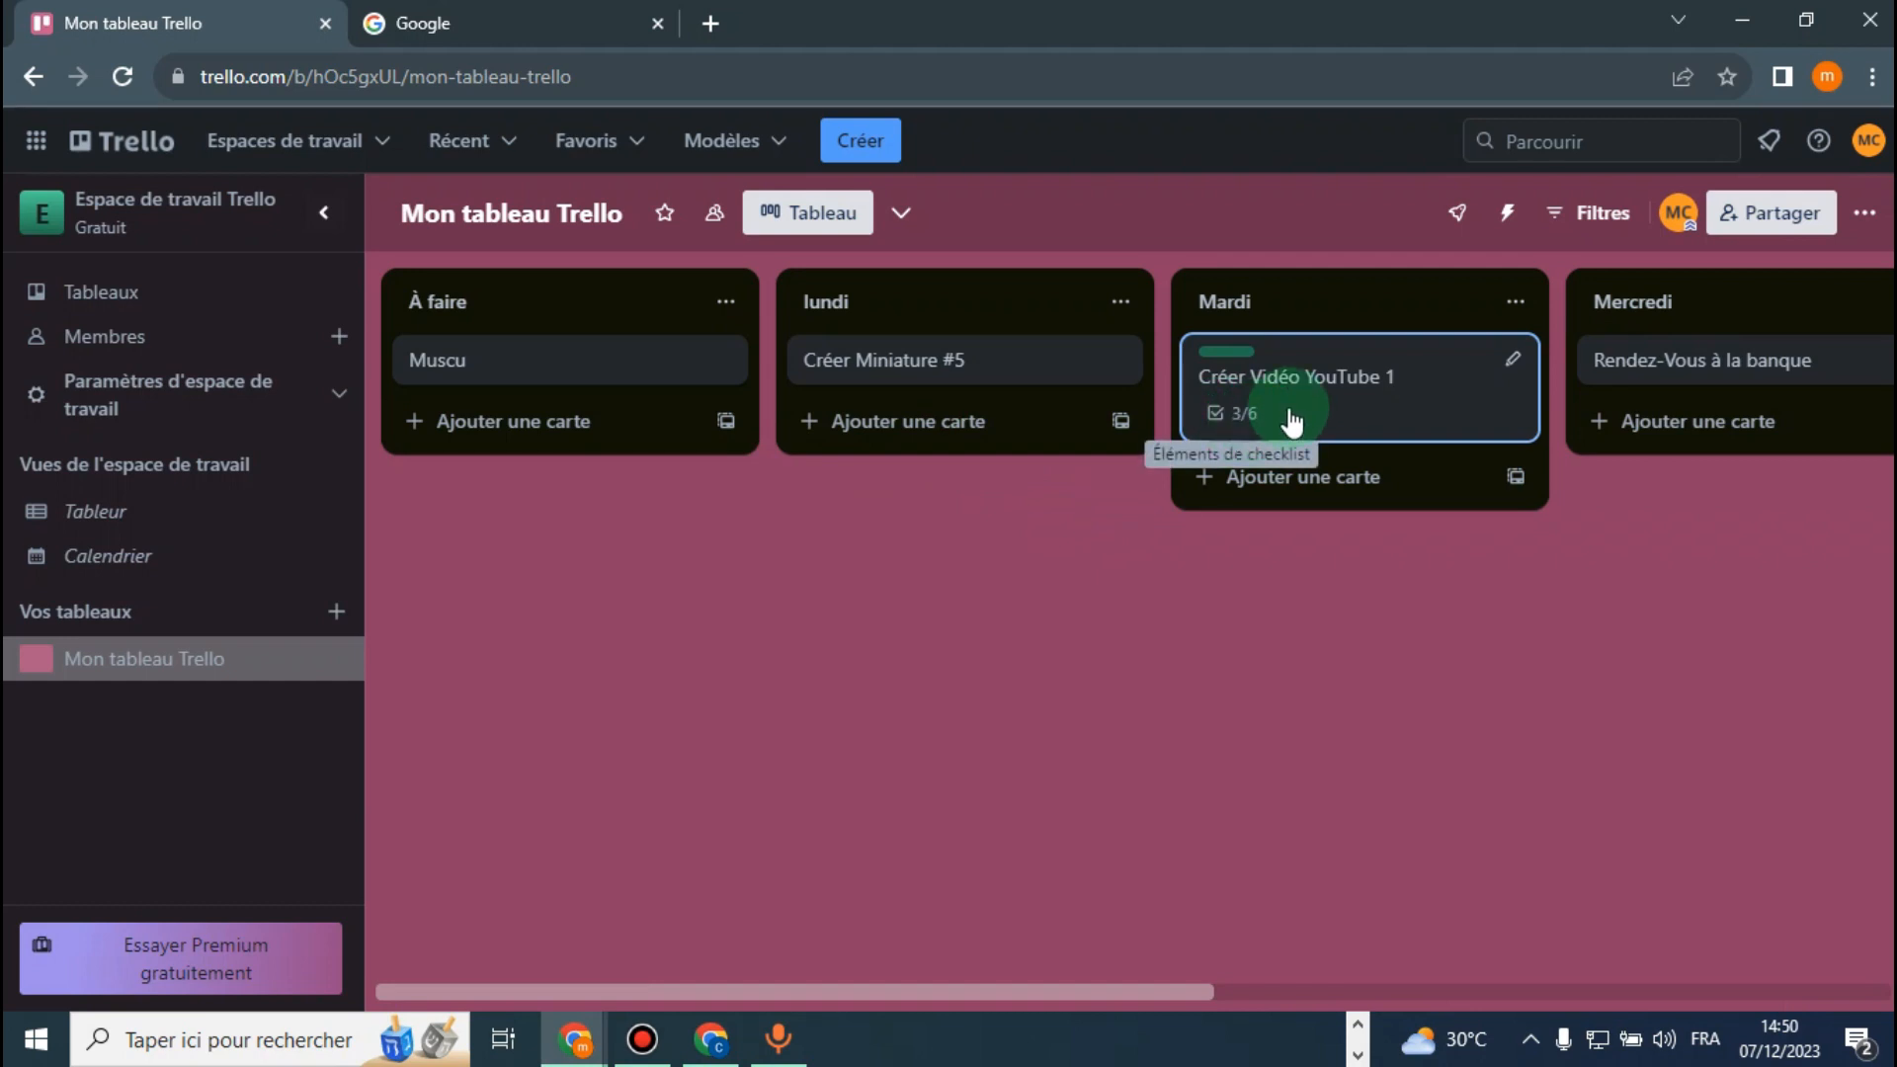
Reopen the card "Créer Vidéo YouTube 1" from the Mardi list to review its checklist progress, and close it
{"action": "left_click", "coordinate": [1514, 360]}
{"action": "left_click", "coordinate": [1230, 462]}
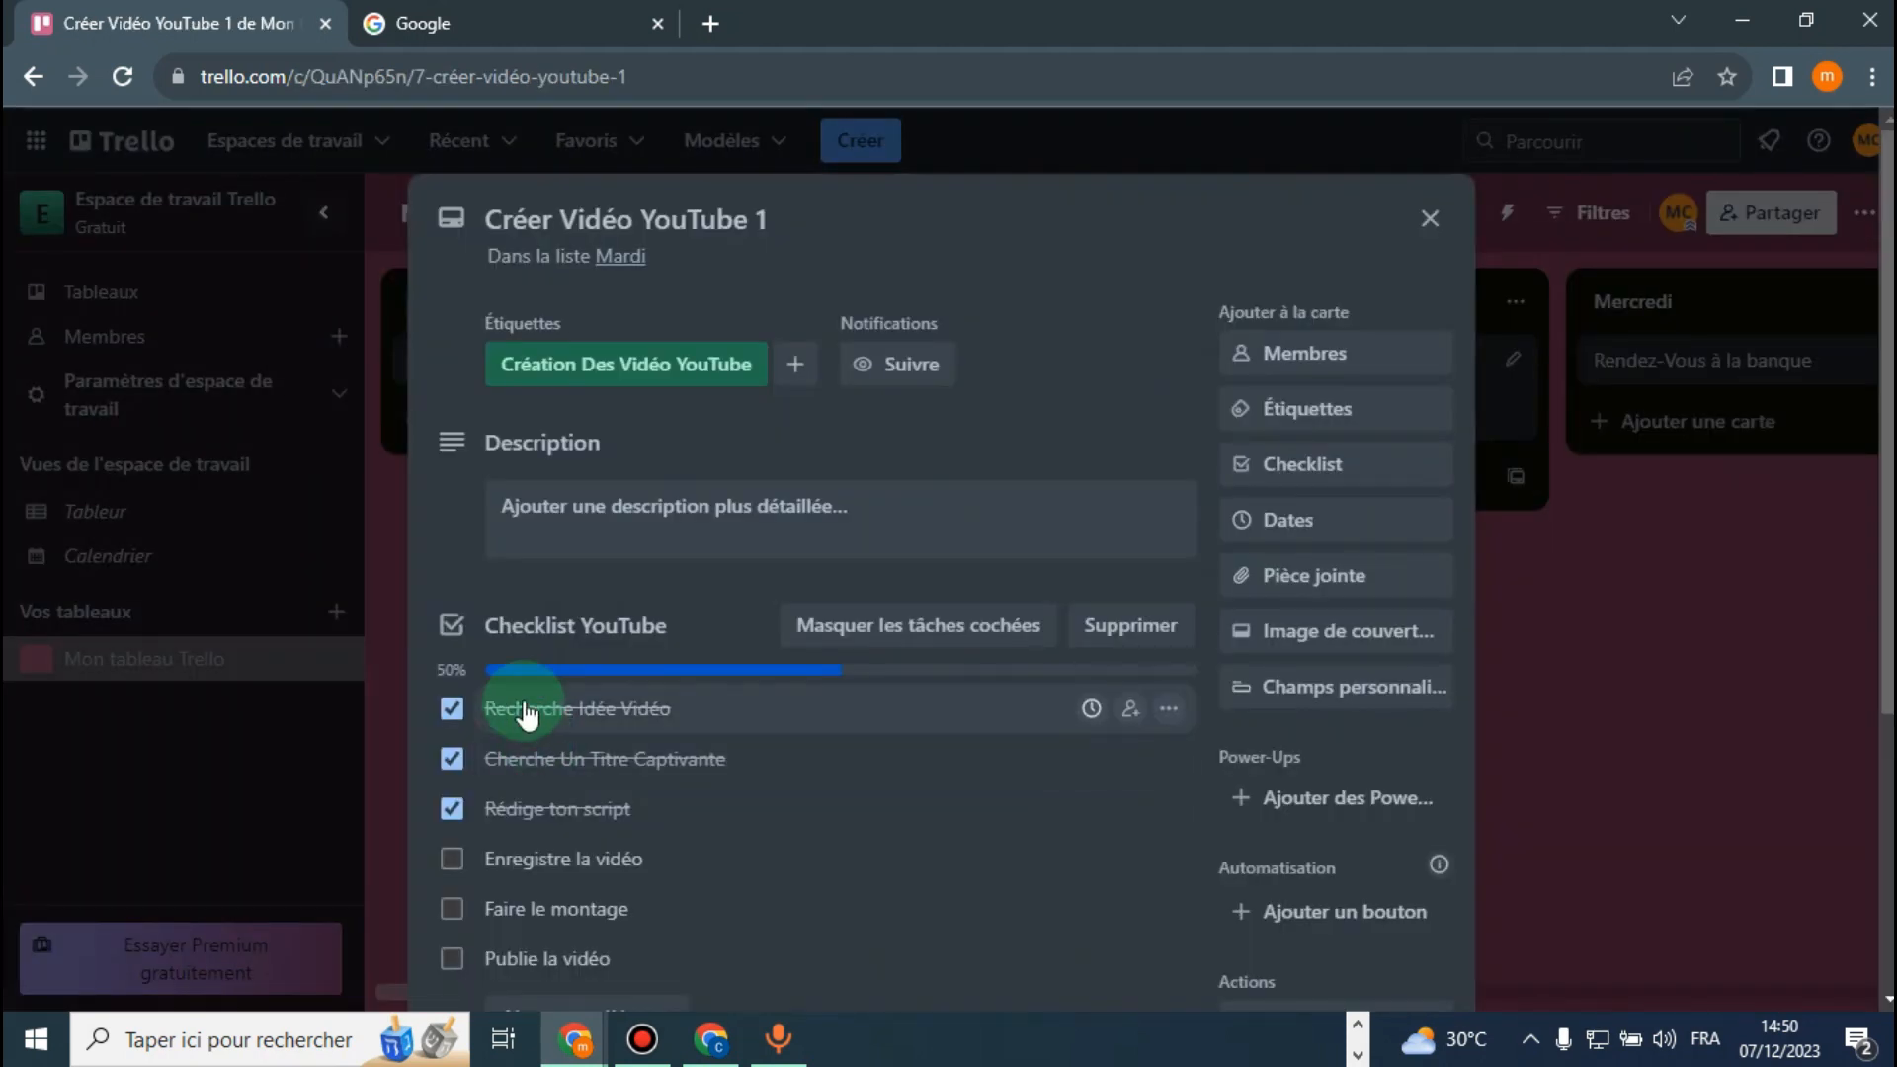
{"action": "left_click", "coordinate": [1429, 218]}
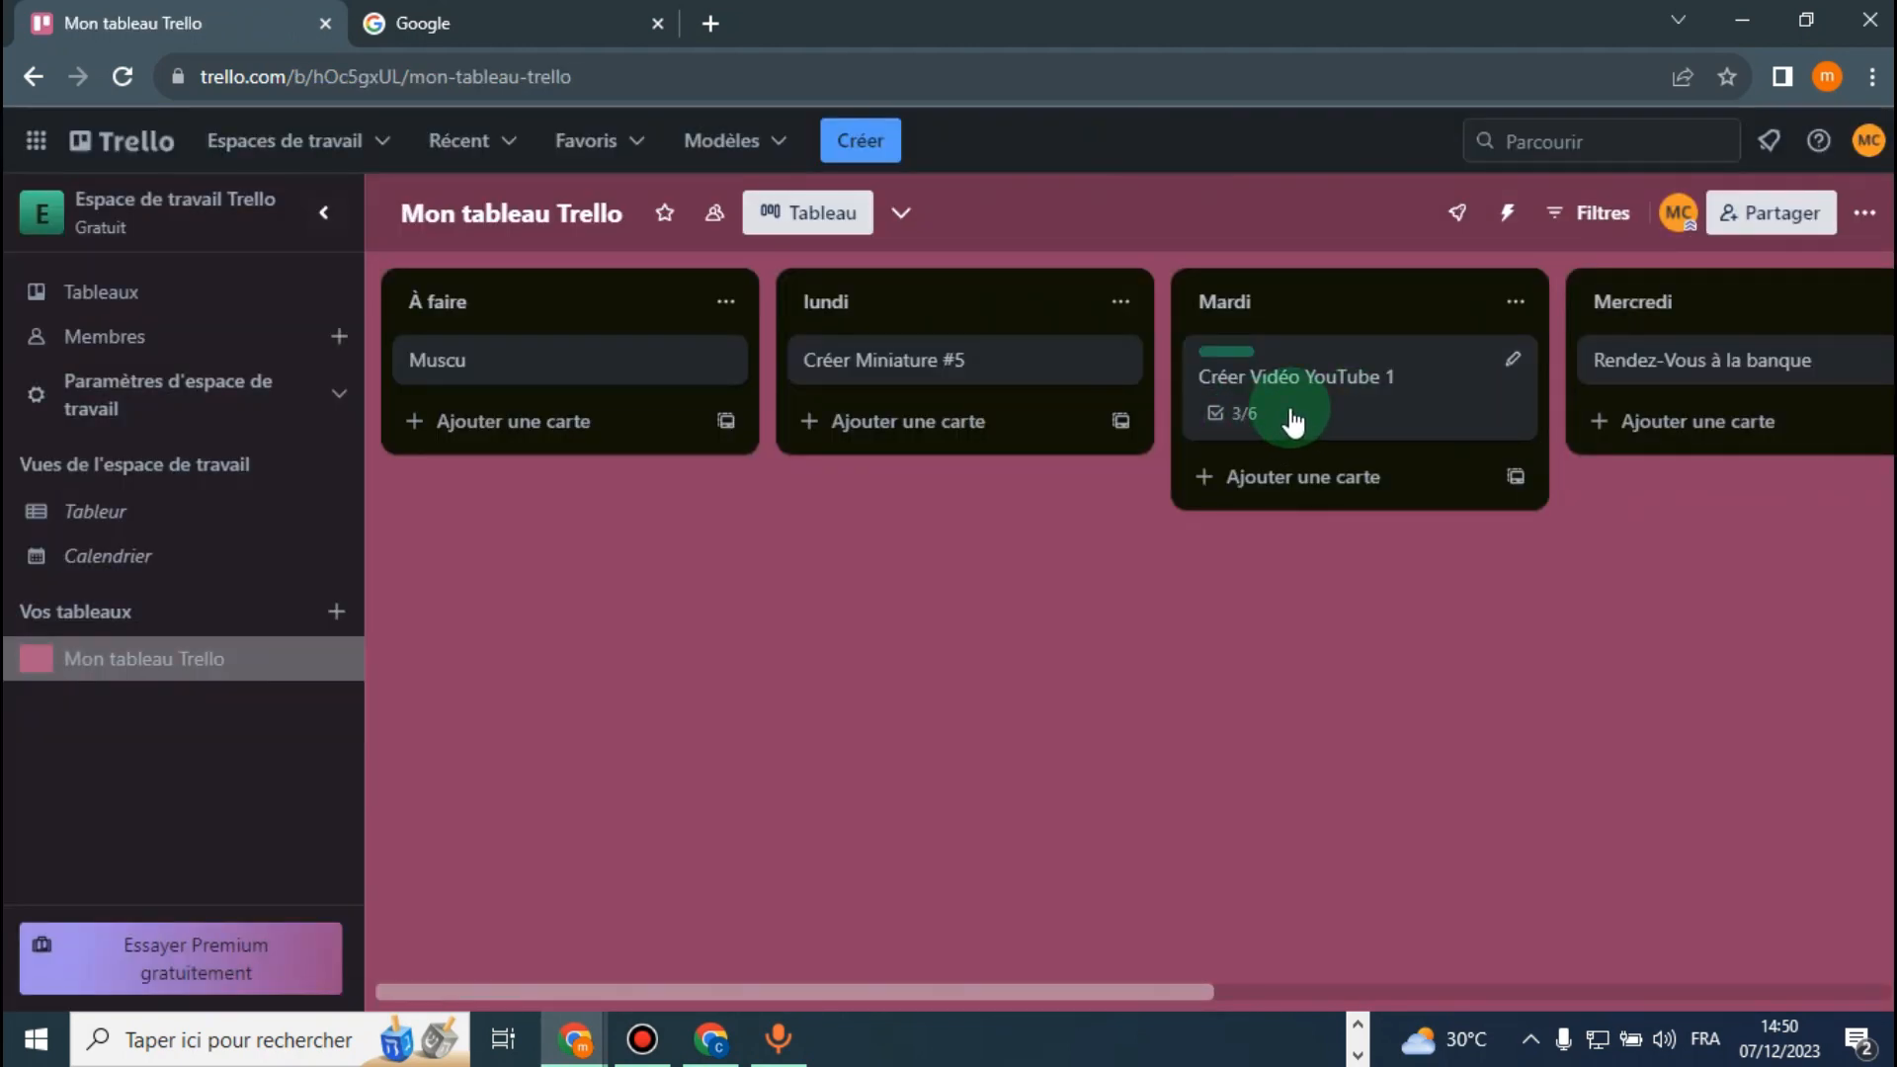
Give the card "Créer Vidéo YouTube 1" a due date of 8/12/2023 at 14:50 with a reminder 15 minutes before
{"action": "left_click", "coordinate": [1514, 361]}
{"action": "left_click", "coordinate": [1185, 445]}
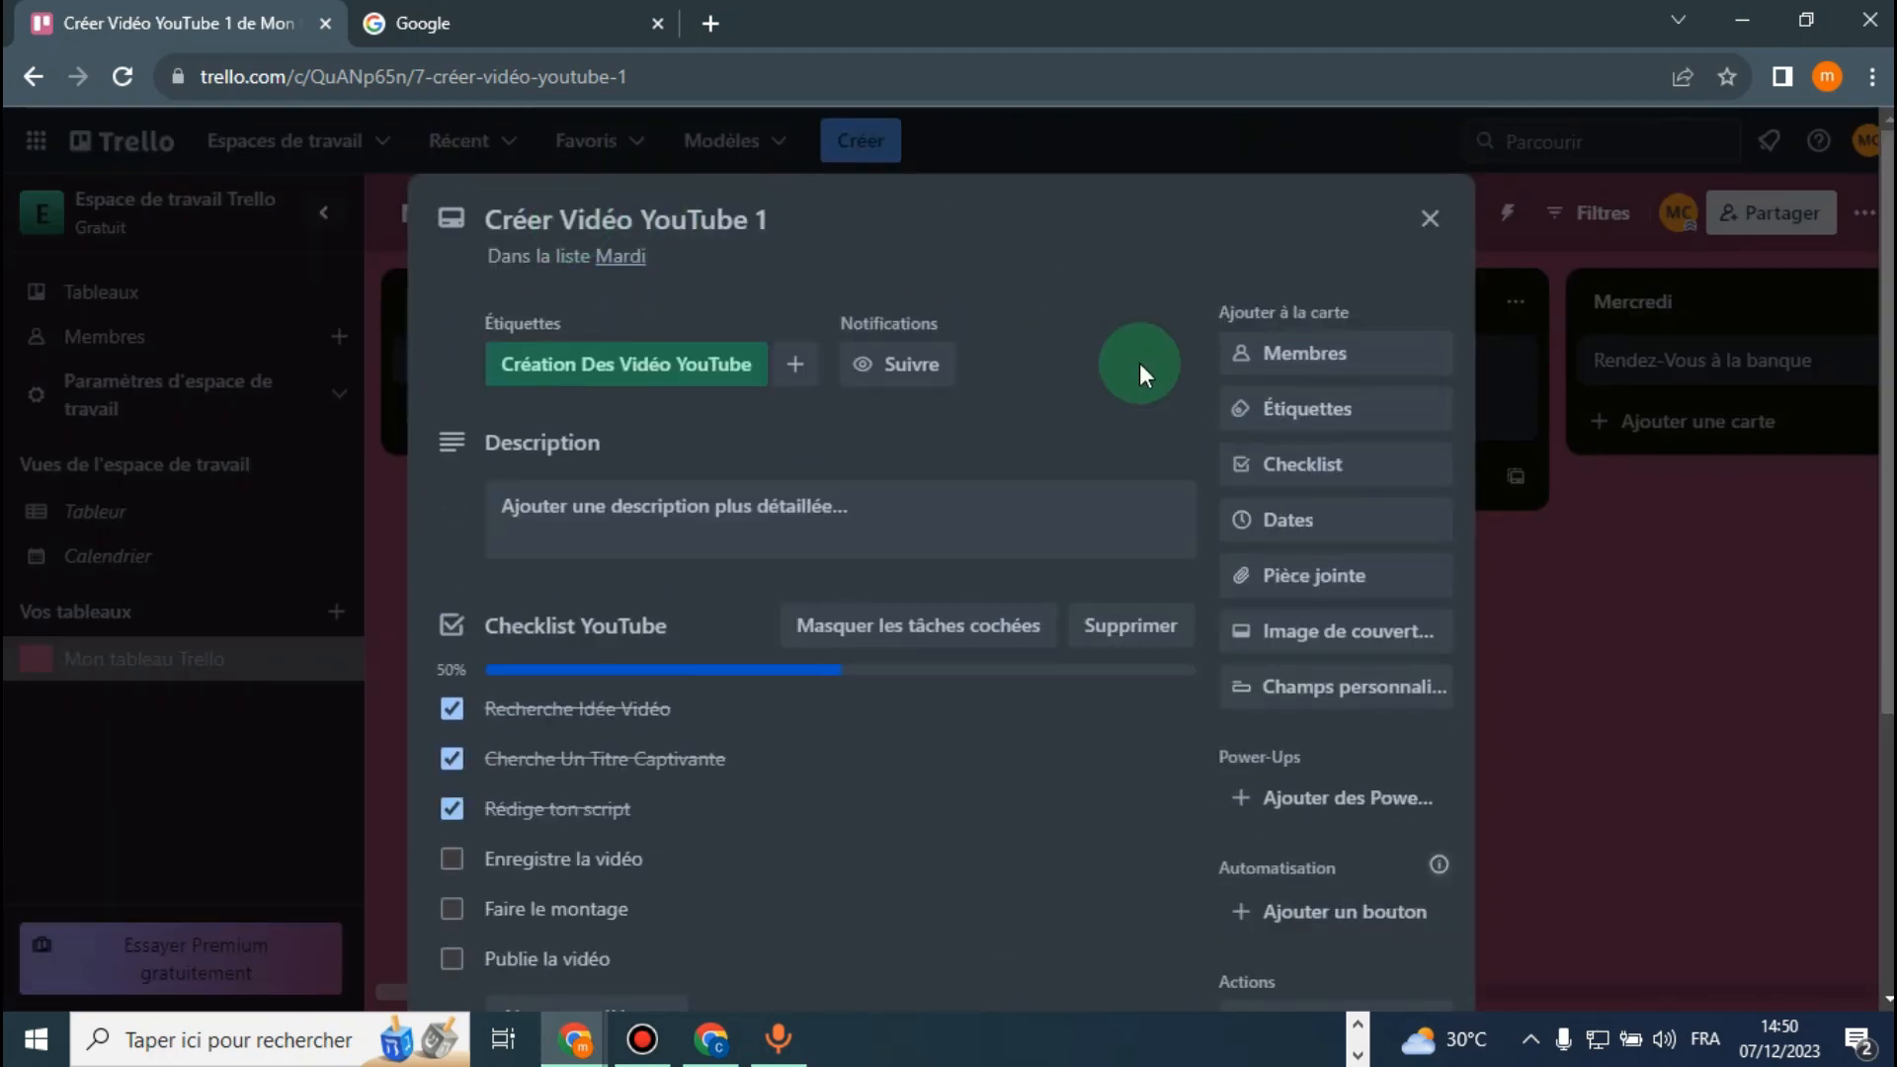
{"action": "left_click", "coordinate": [1310, 536]}
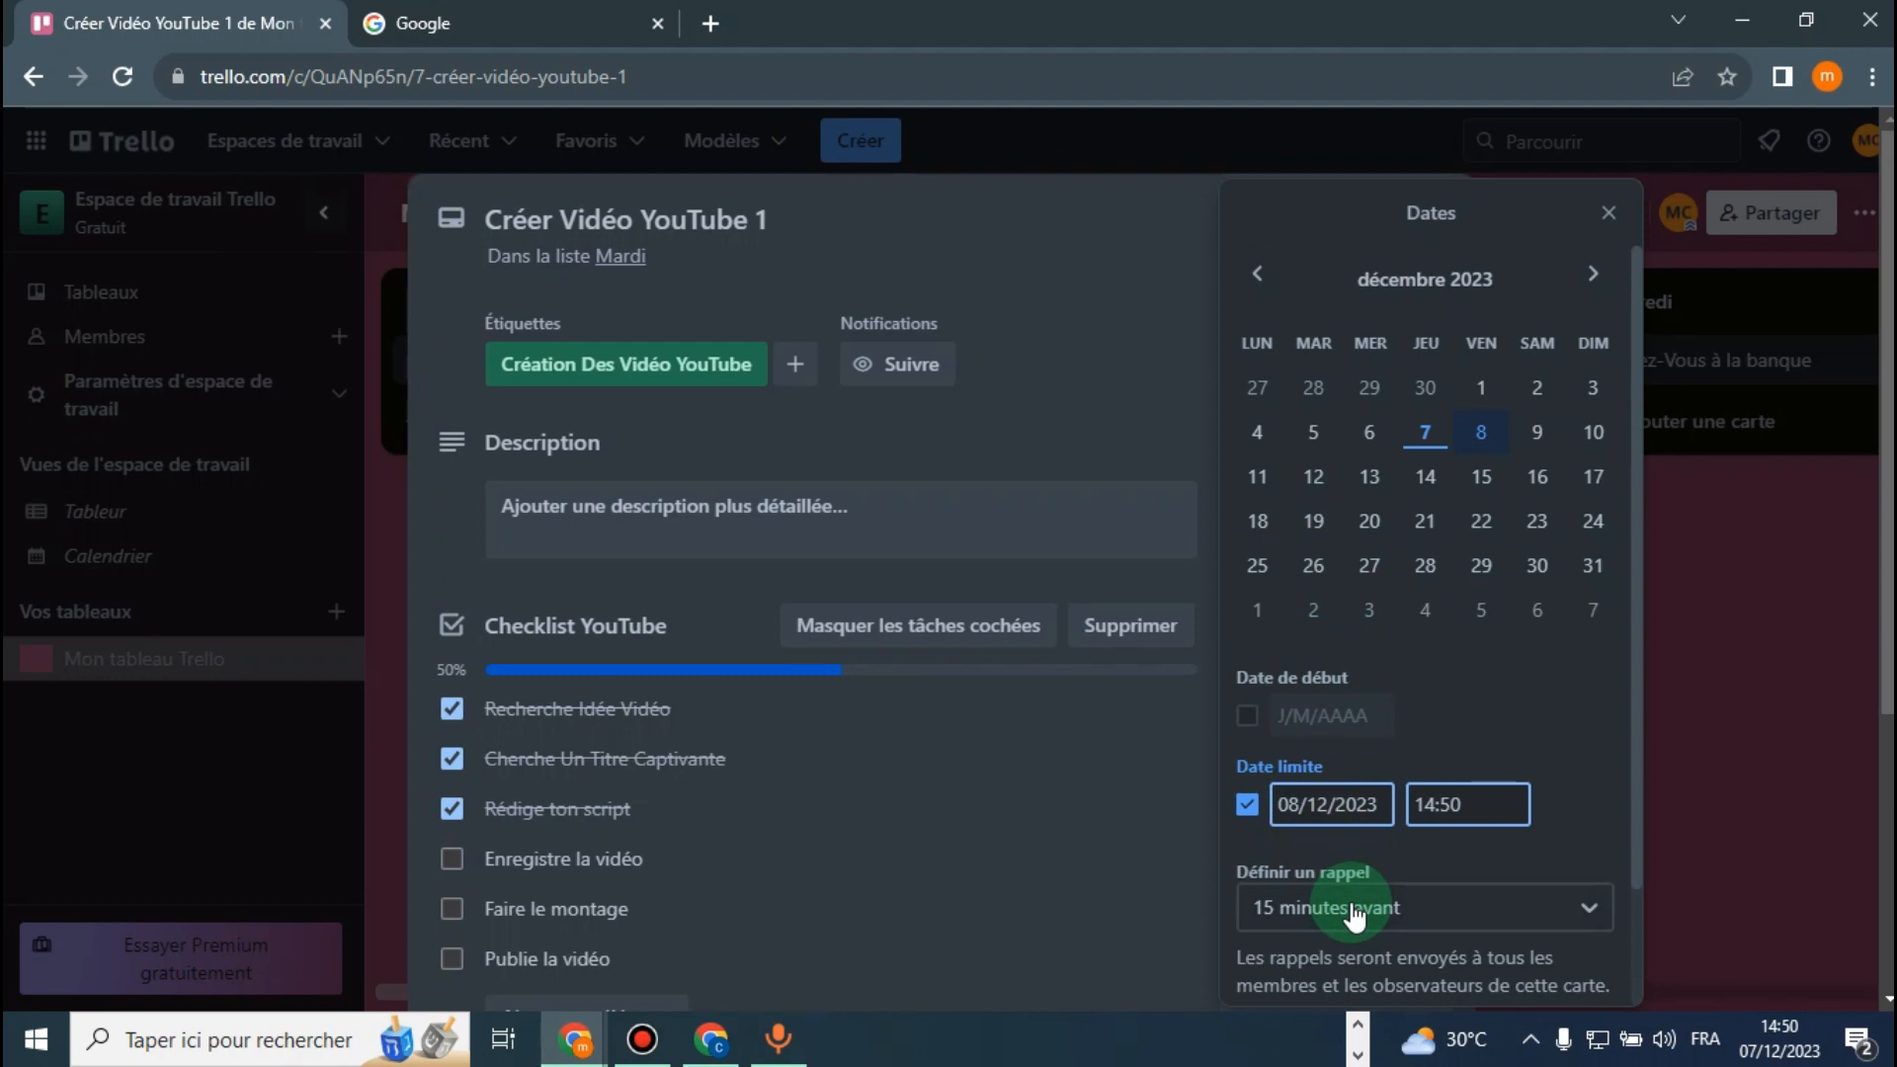
{"action": "scroll", "coordinate": [1354, 917], "scroll_direction": "down", "scroll_amount": 2}
{"action": "left_click", "coordinate": [1375, 774]}
{"action": "scroll", "coordinate": [1407, 831], "scroll_direction": "down", "scroll_amount": 2}
{"action": "left_click", "coordinate": [1559, 692]}
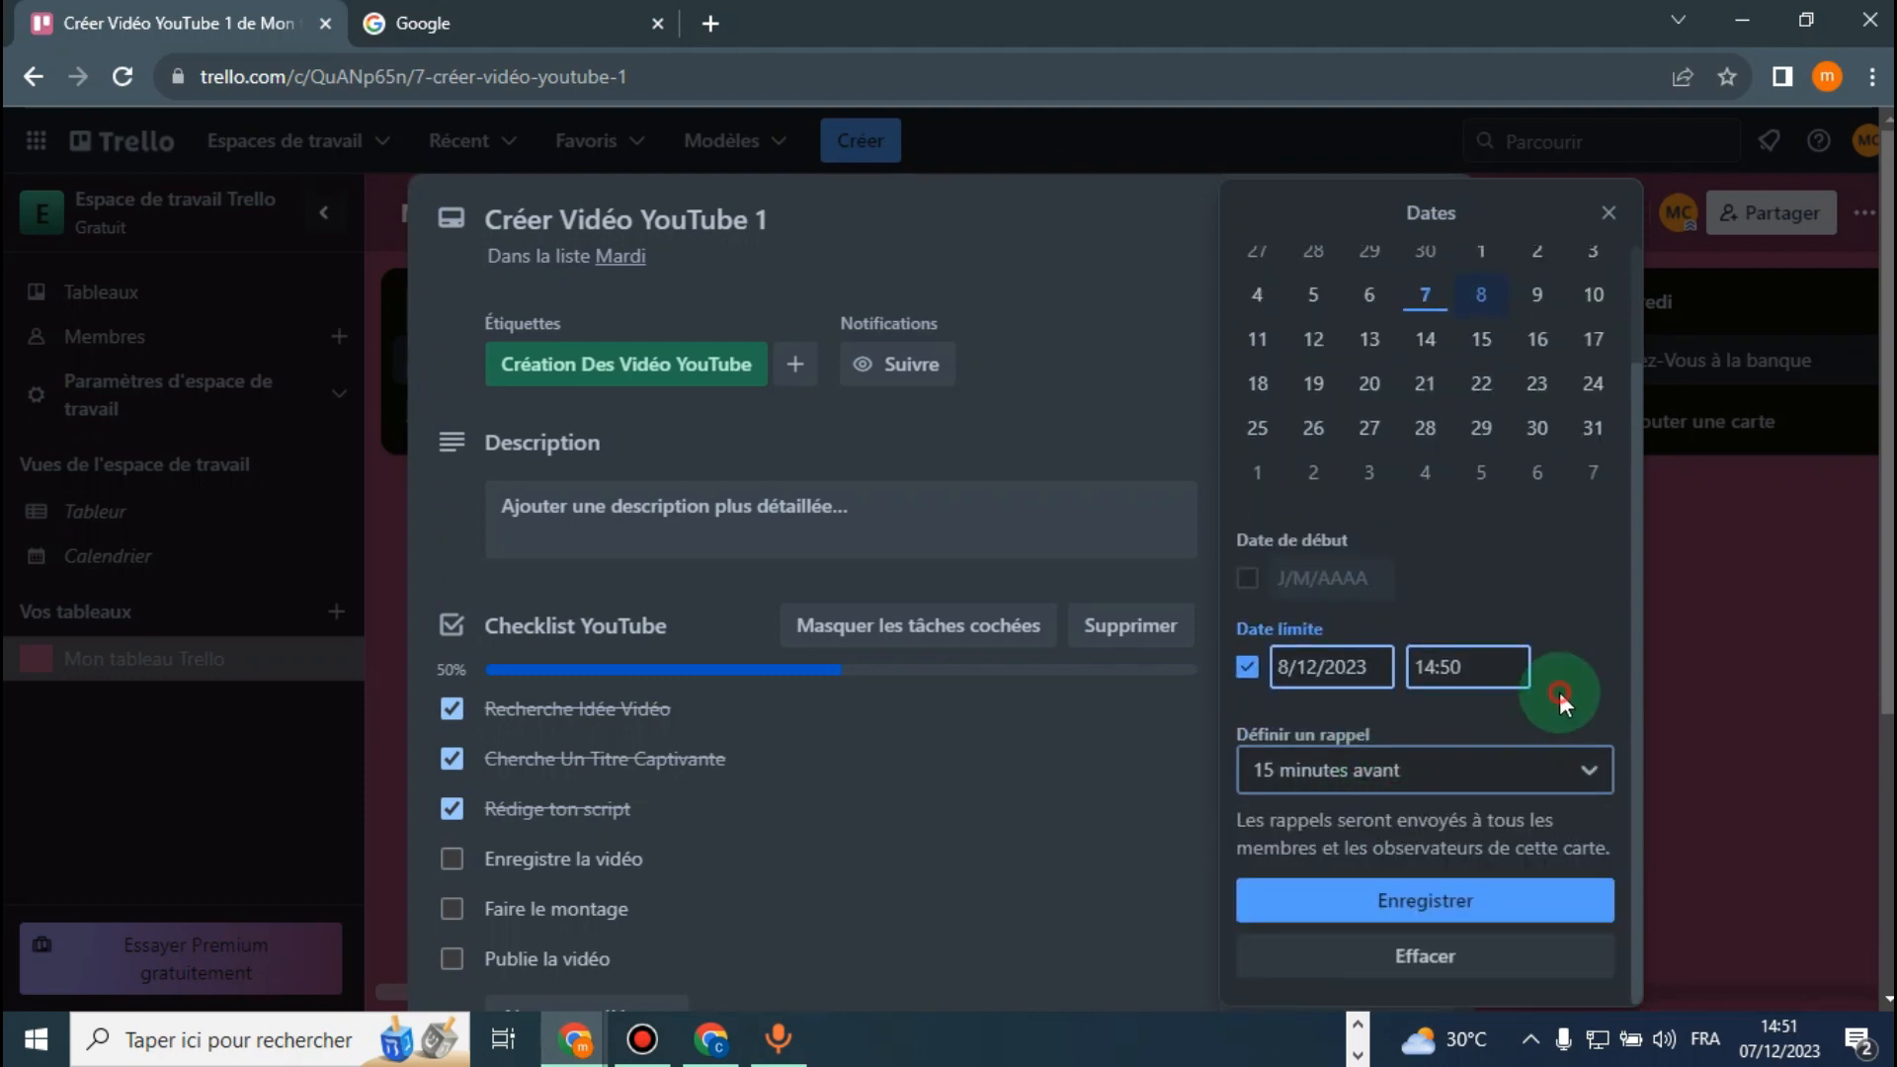
{"action": "left_click", "coordinate": [1450, 911]}
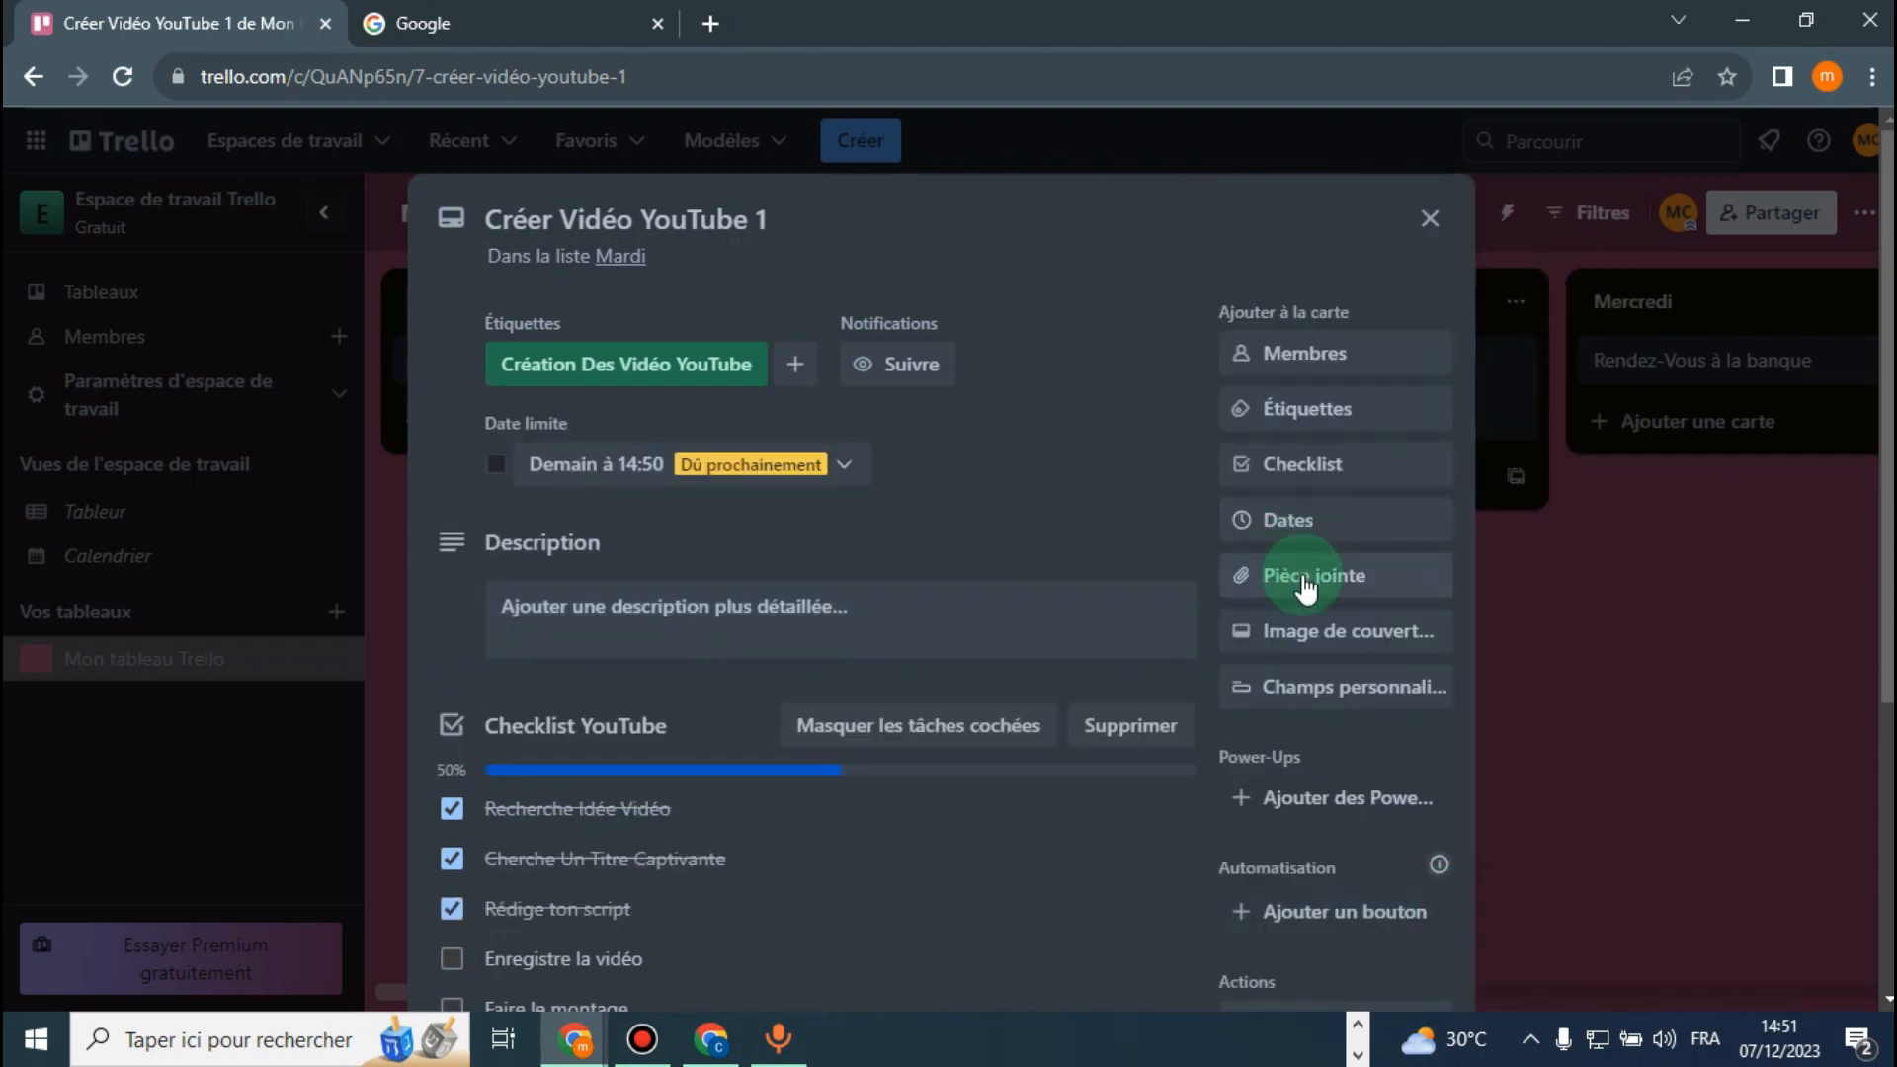
Examine the attachment options of the card "Créer Vidéo YouTube 1", including the file chooser, link and display text fields, without attaching anything
{"action": "left_click", "coordinate": [1306, 581]}
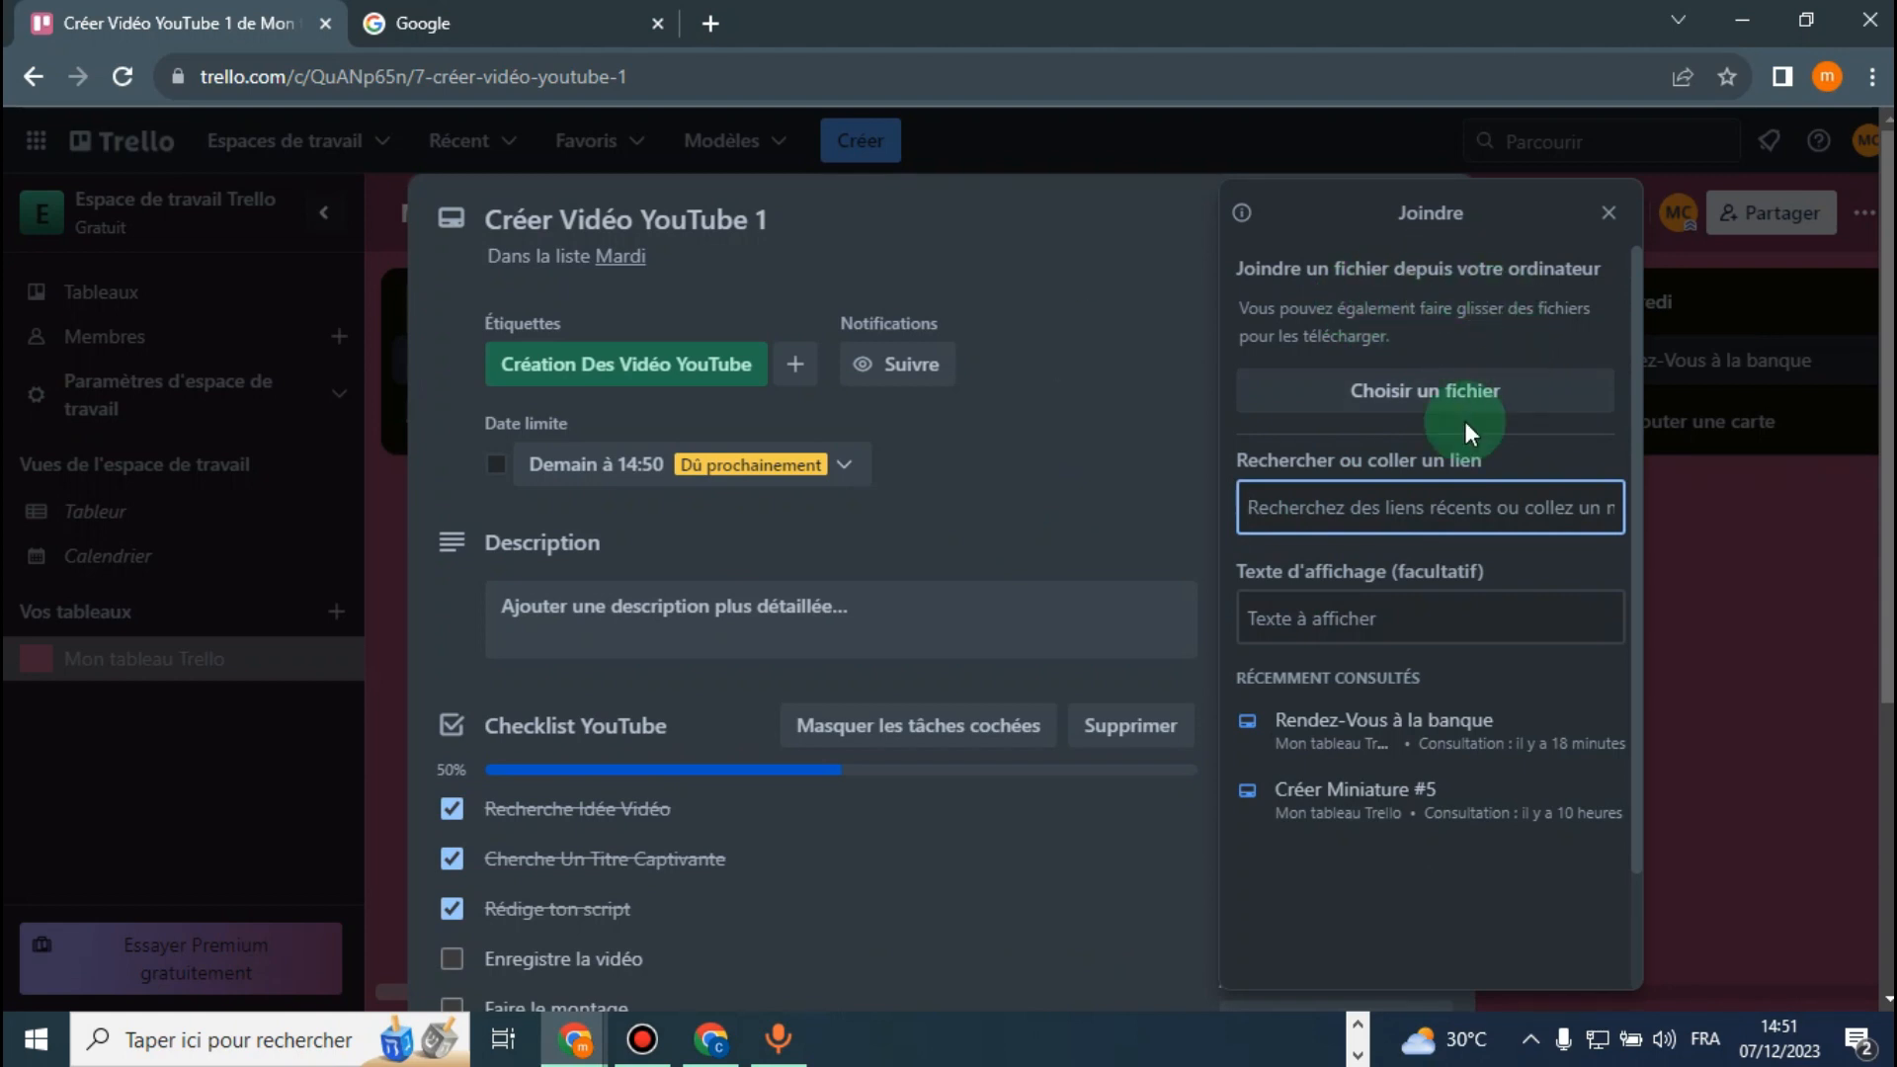
{"action": "left_click", "coordinate": [1494, 398]}
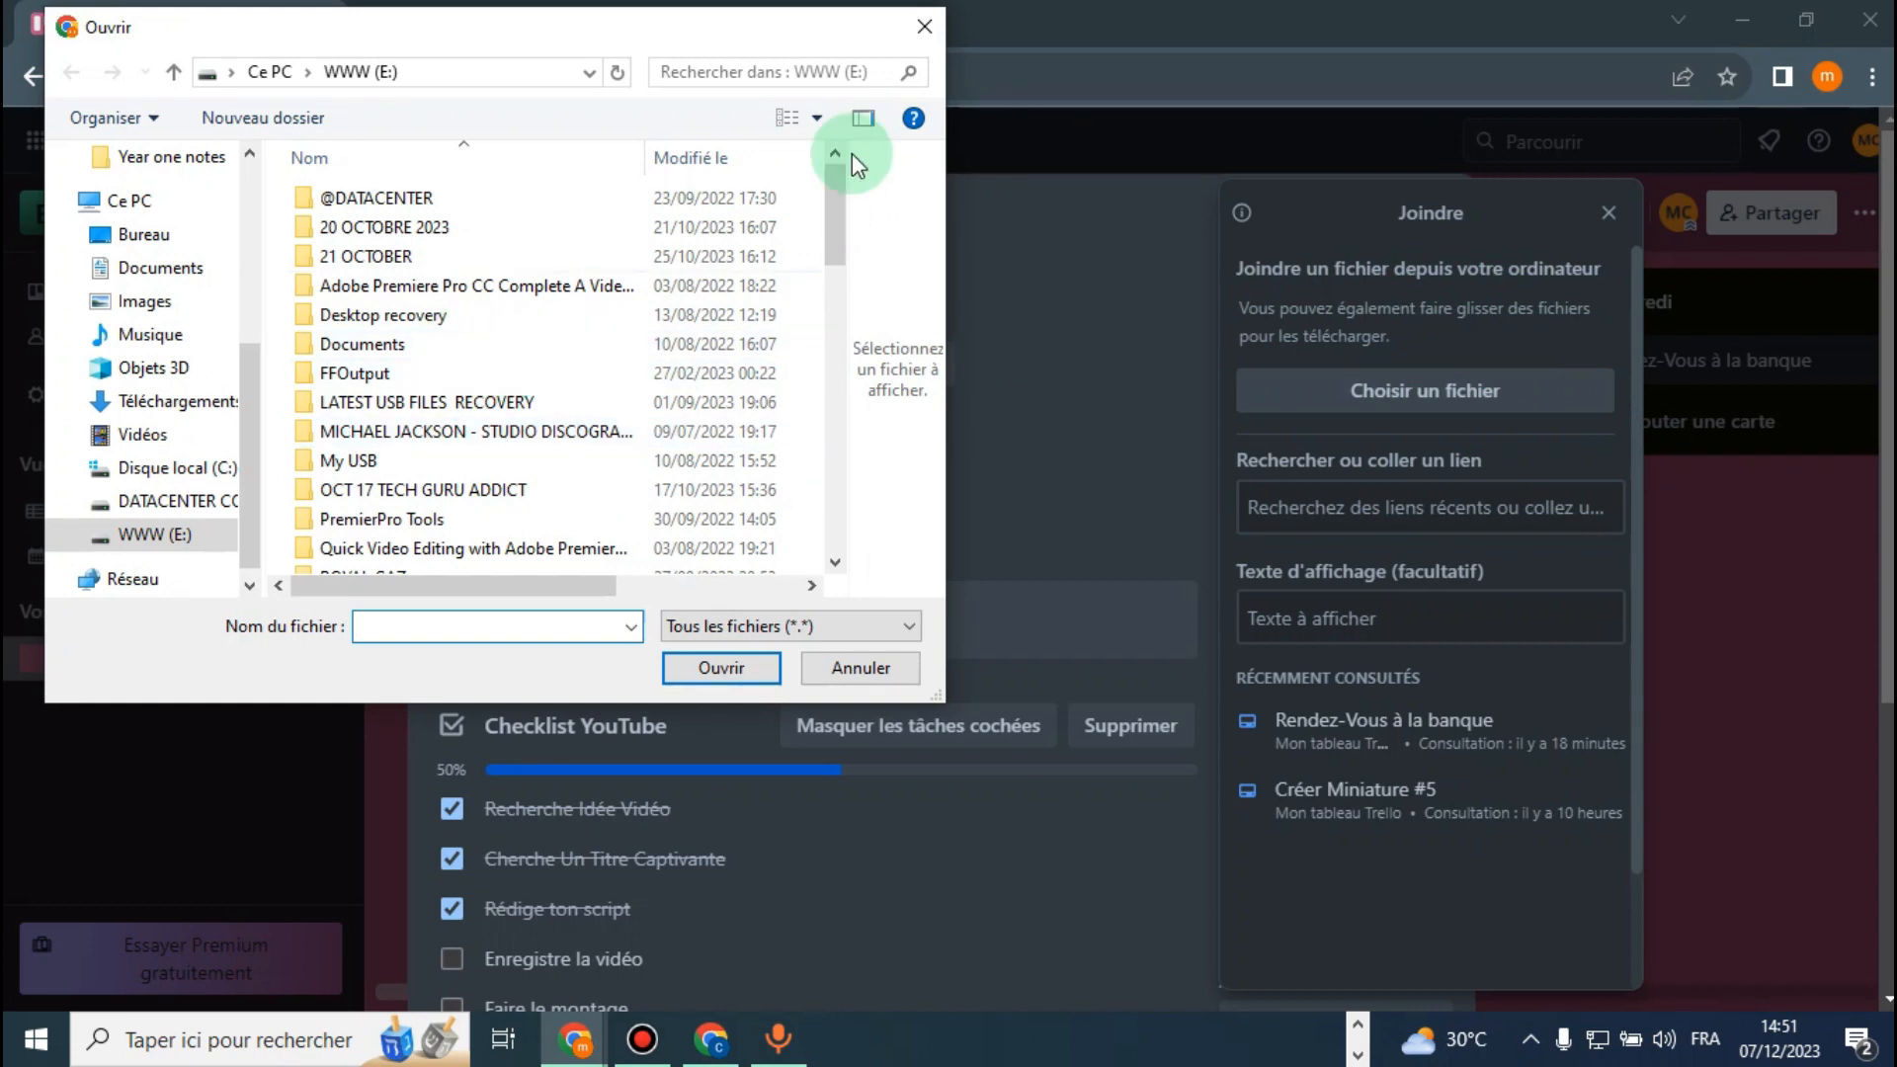
{"action": "left_click", "coordinate": [925, 27]}
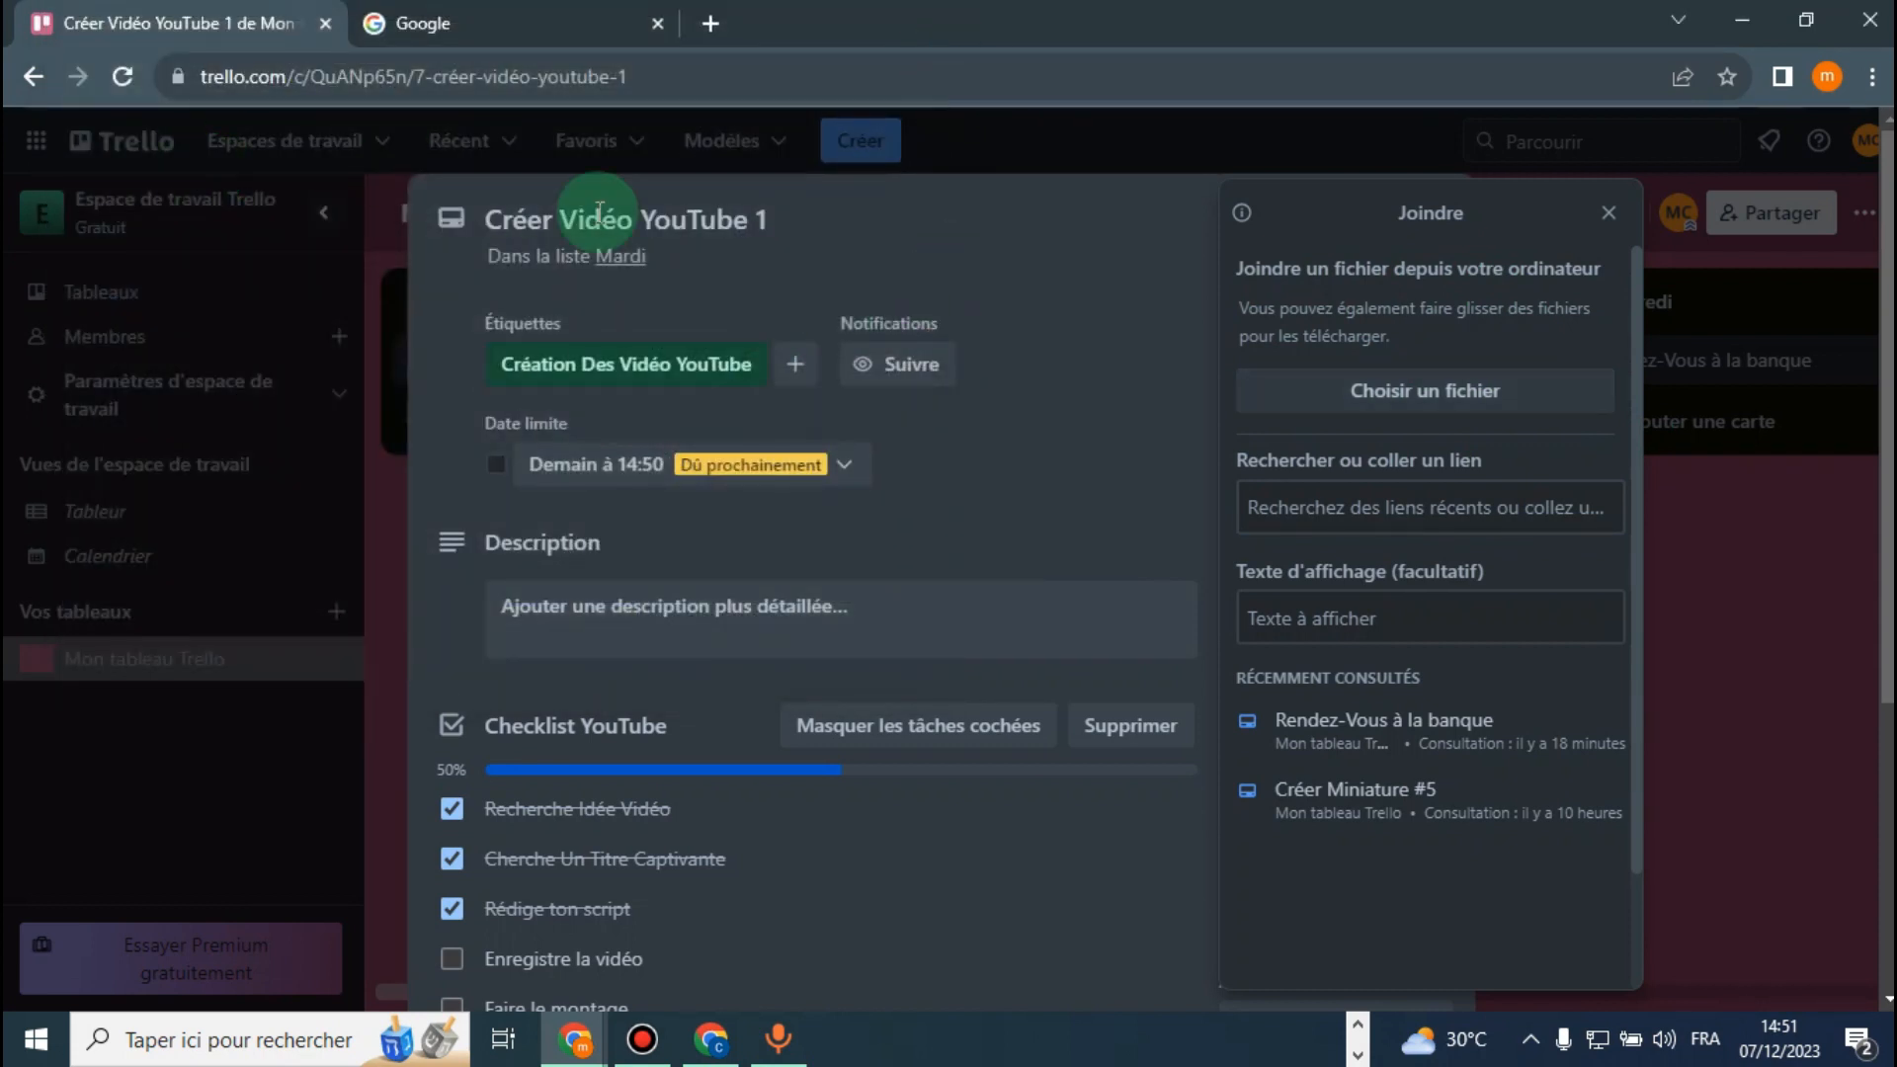
{"action": "left_click", "coordinate": [1404, 510]}
{"action": "left_click", "coordinate": [1329, 620]}
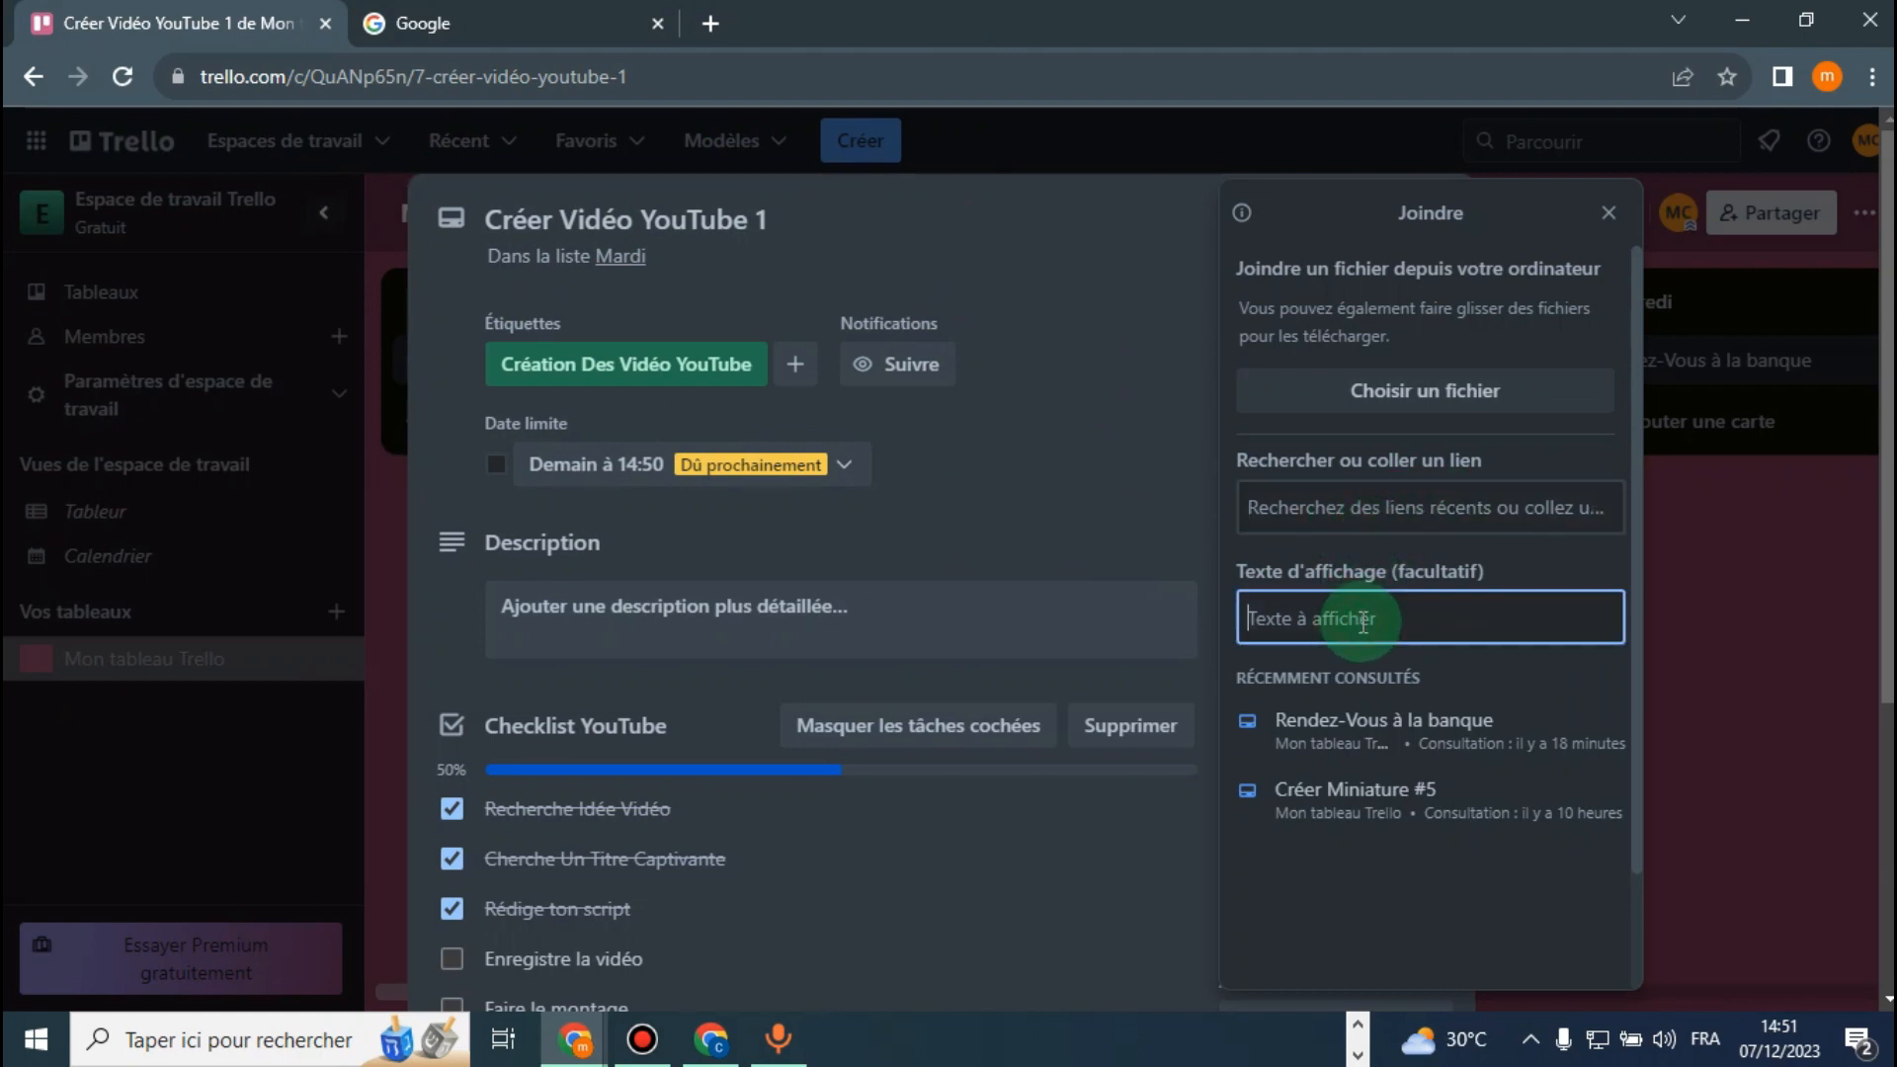
{"action": "left_click", "coordinate": [1609, 212]}
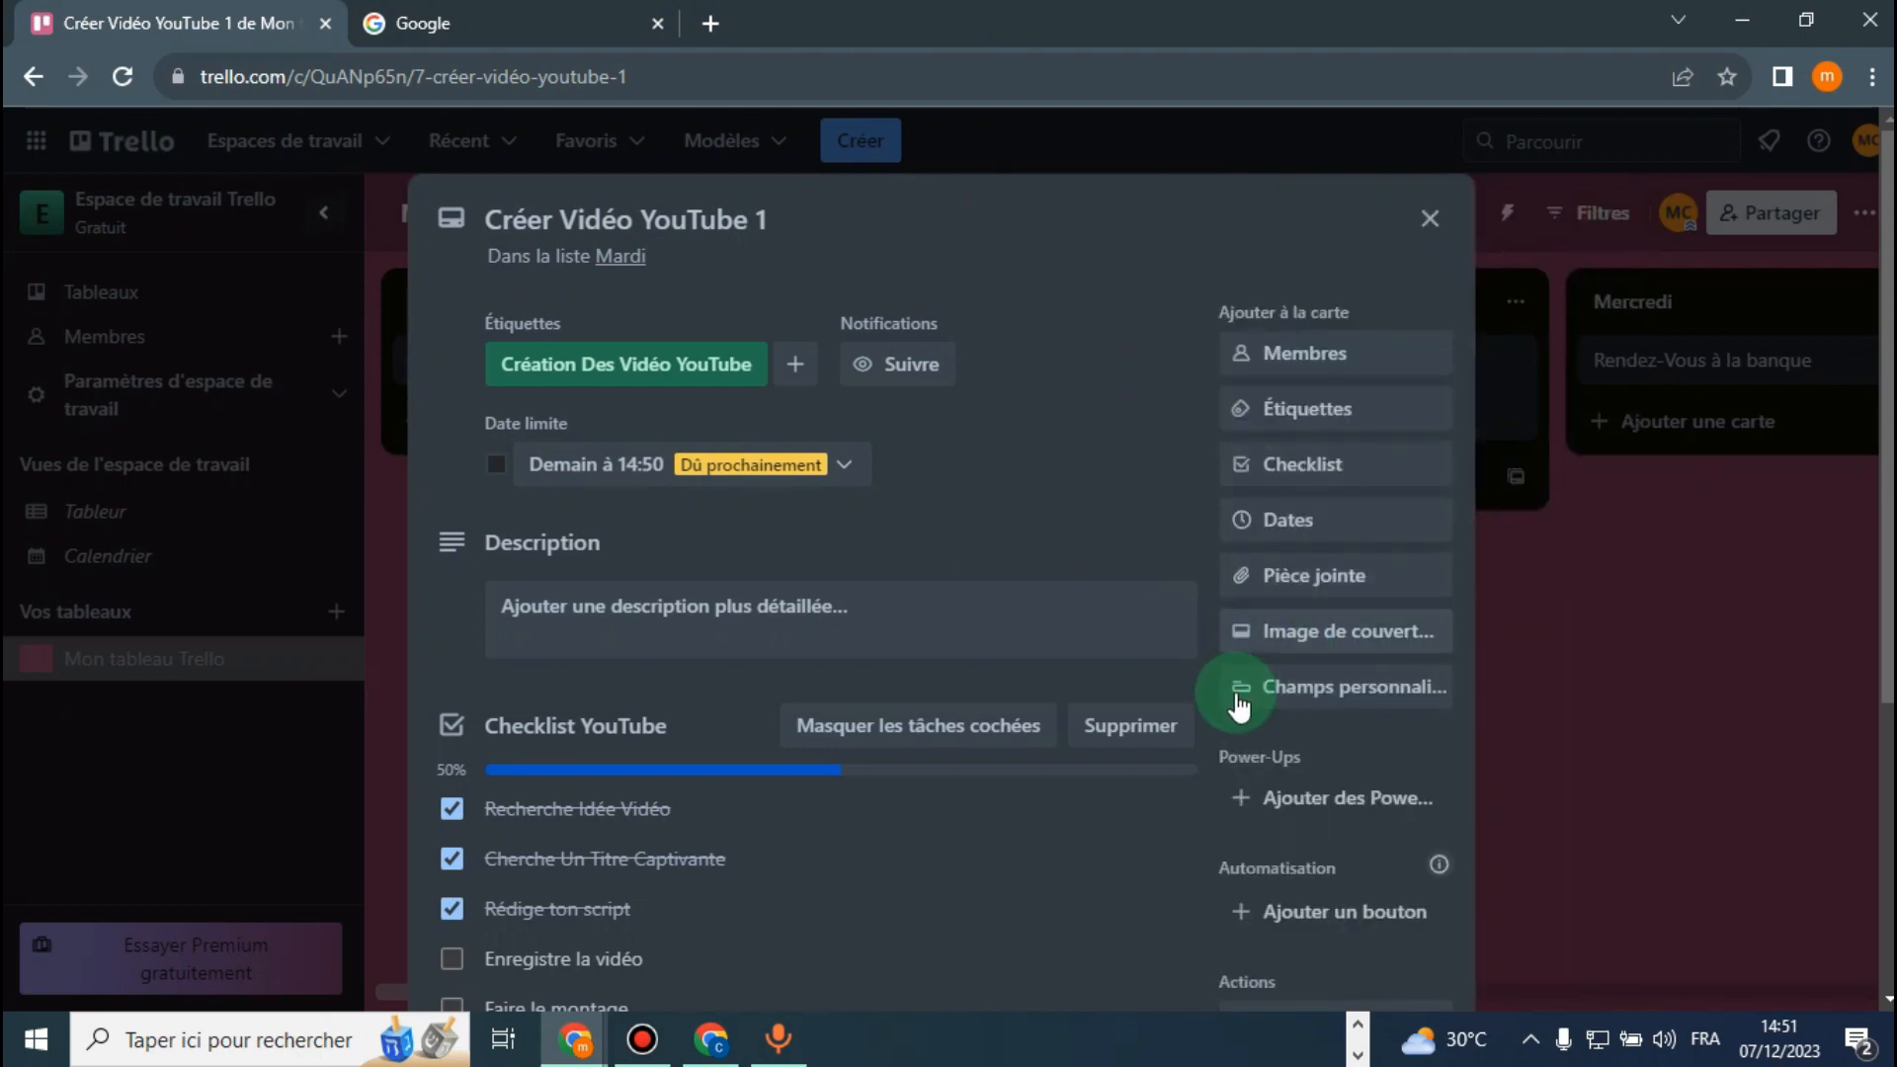
Look over the card's cover options for size, colours and photos, close them and browse the rest of the card
{"action": "left_click", "coordinate": [1333, 652]}
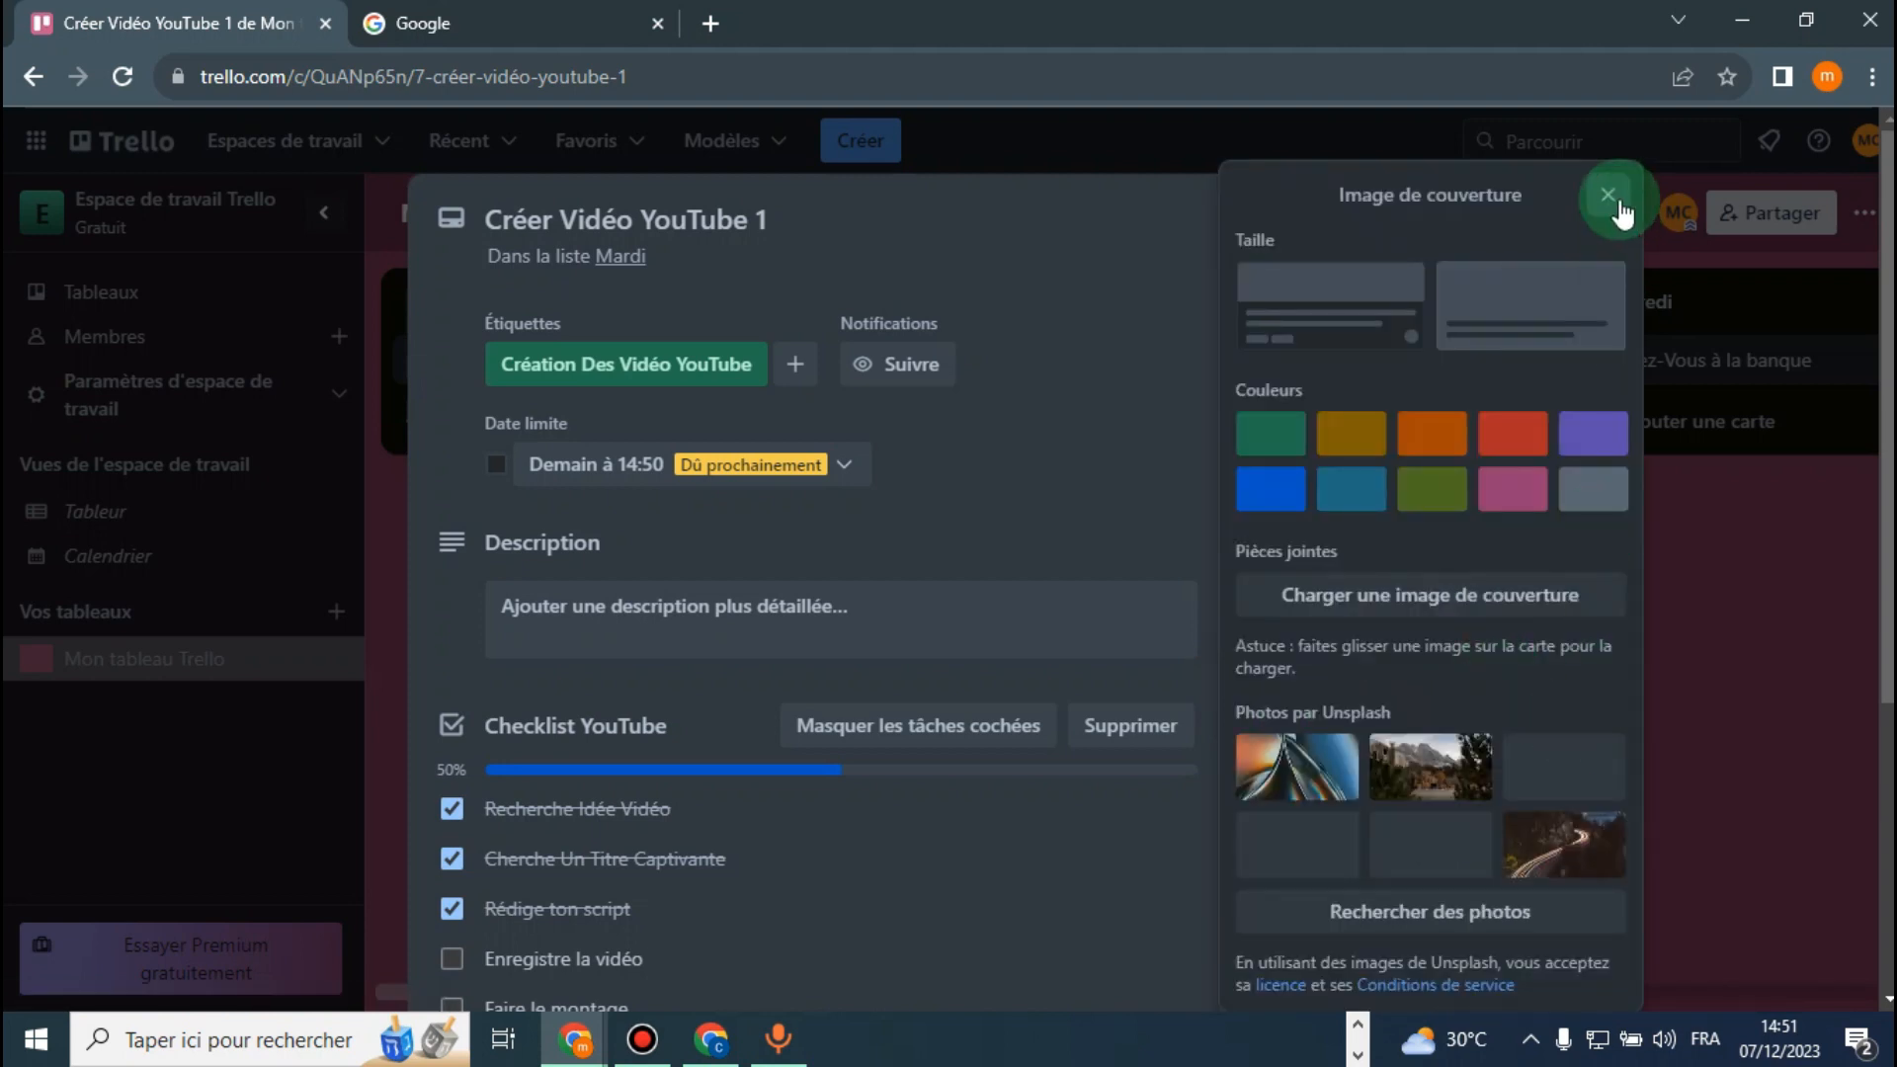
{"action": "left_click", "coordinate": [1609, 196]}
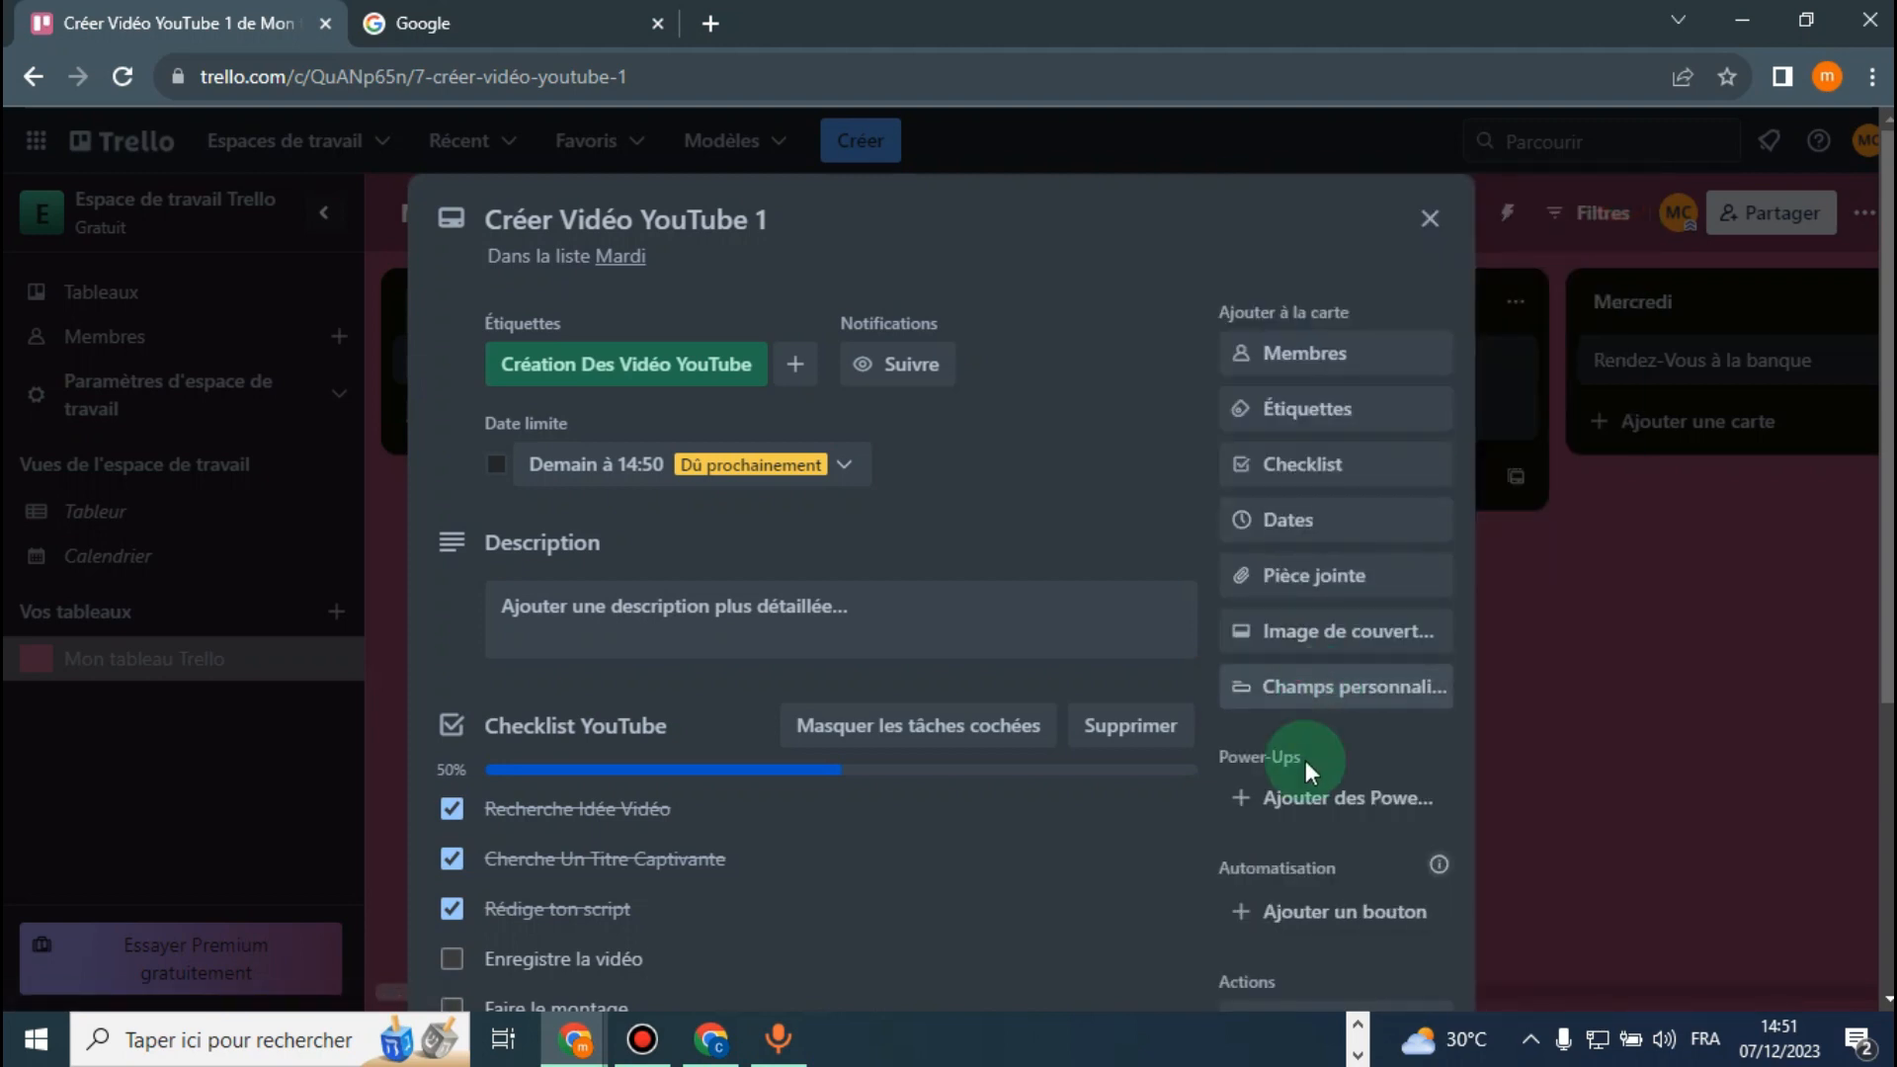
{"action": "scroll", "coordinate": [905, 753], "scroll_direction": "down", "scroll_amount": 4}
{"action": "scroll", "coordinate": [939, 769], "scroll_direction": "up", "scroll_amount": 3}
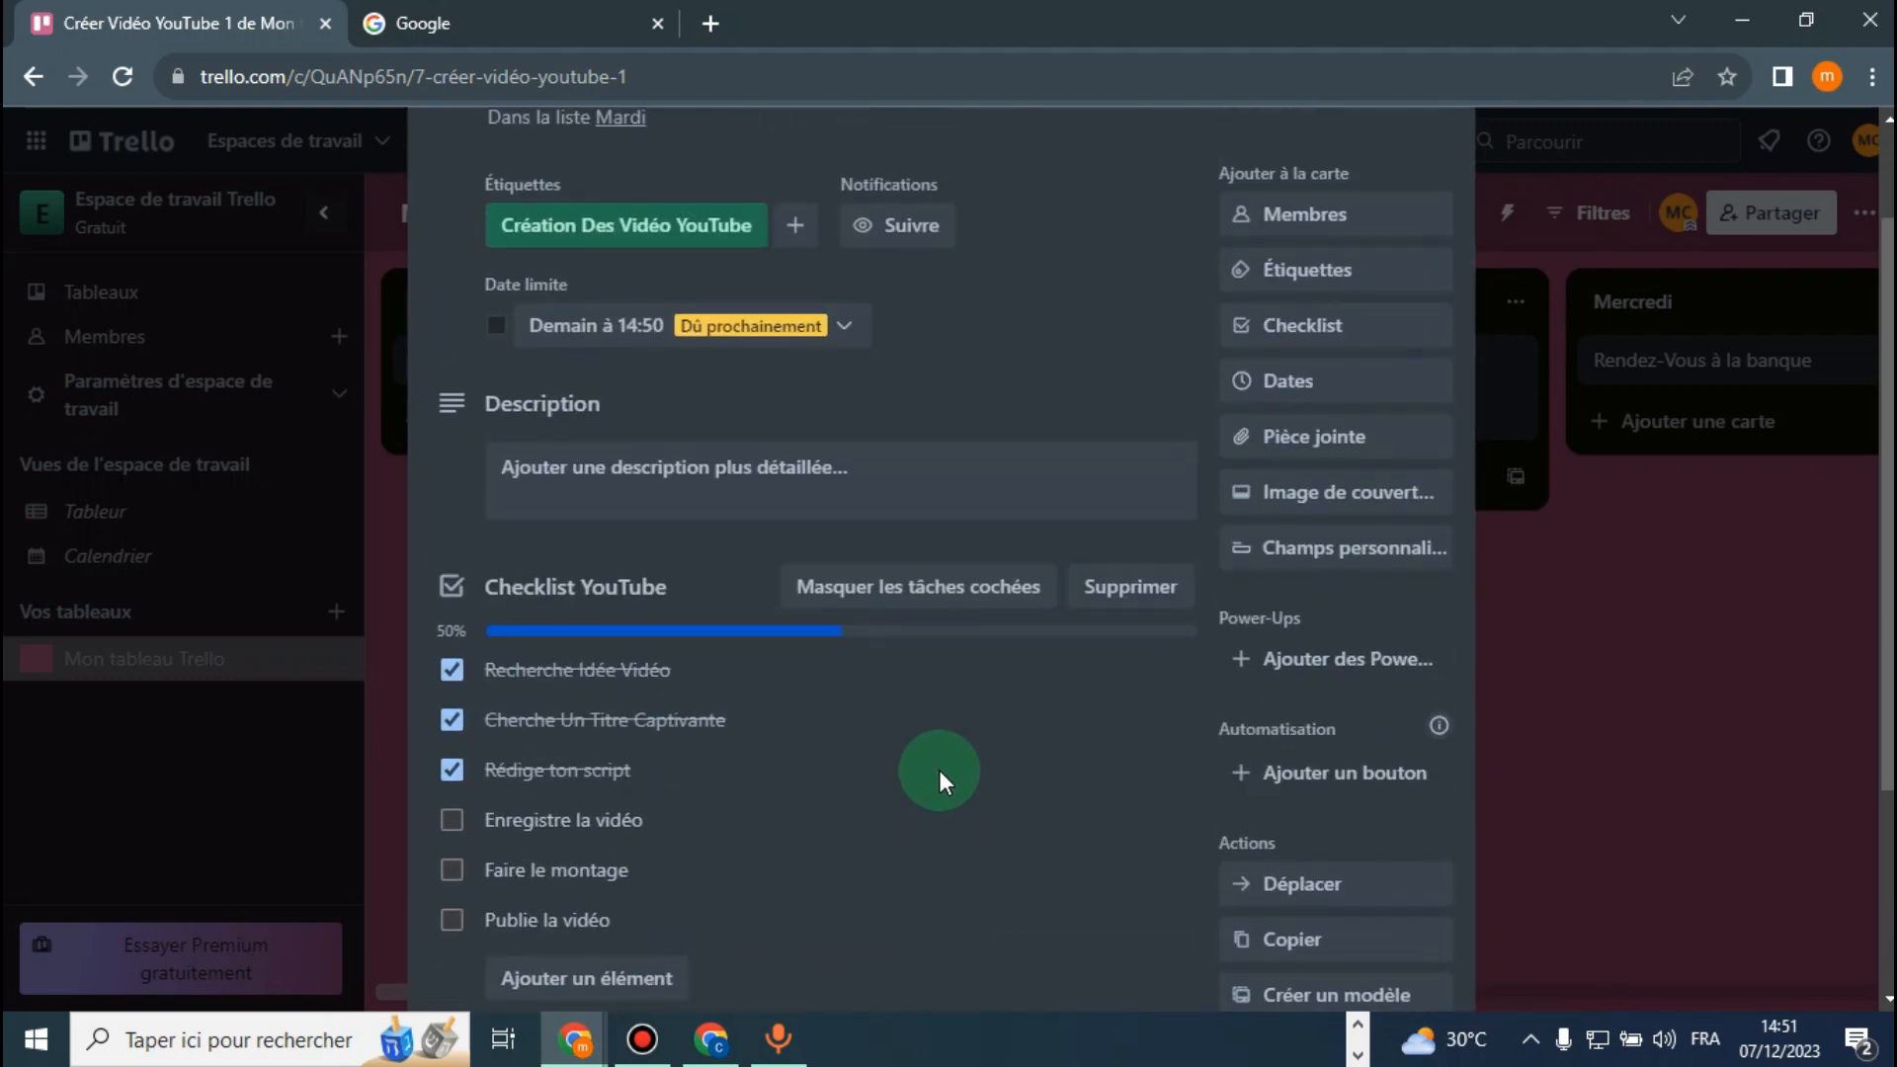
Check which checklists can be copied when adding a new one to "Créer Vidéo YouTube 1", and close the card
{"action": "left_click", "coordinate": [1324, 326]}
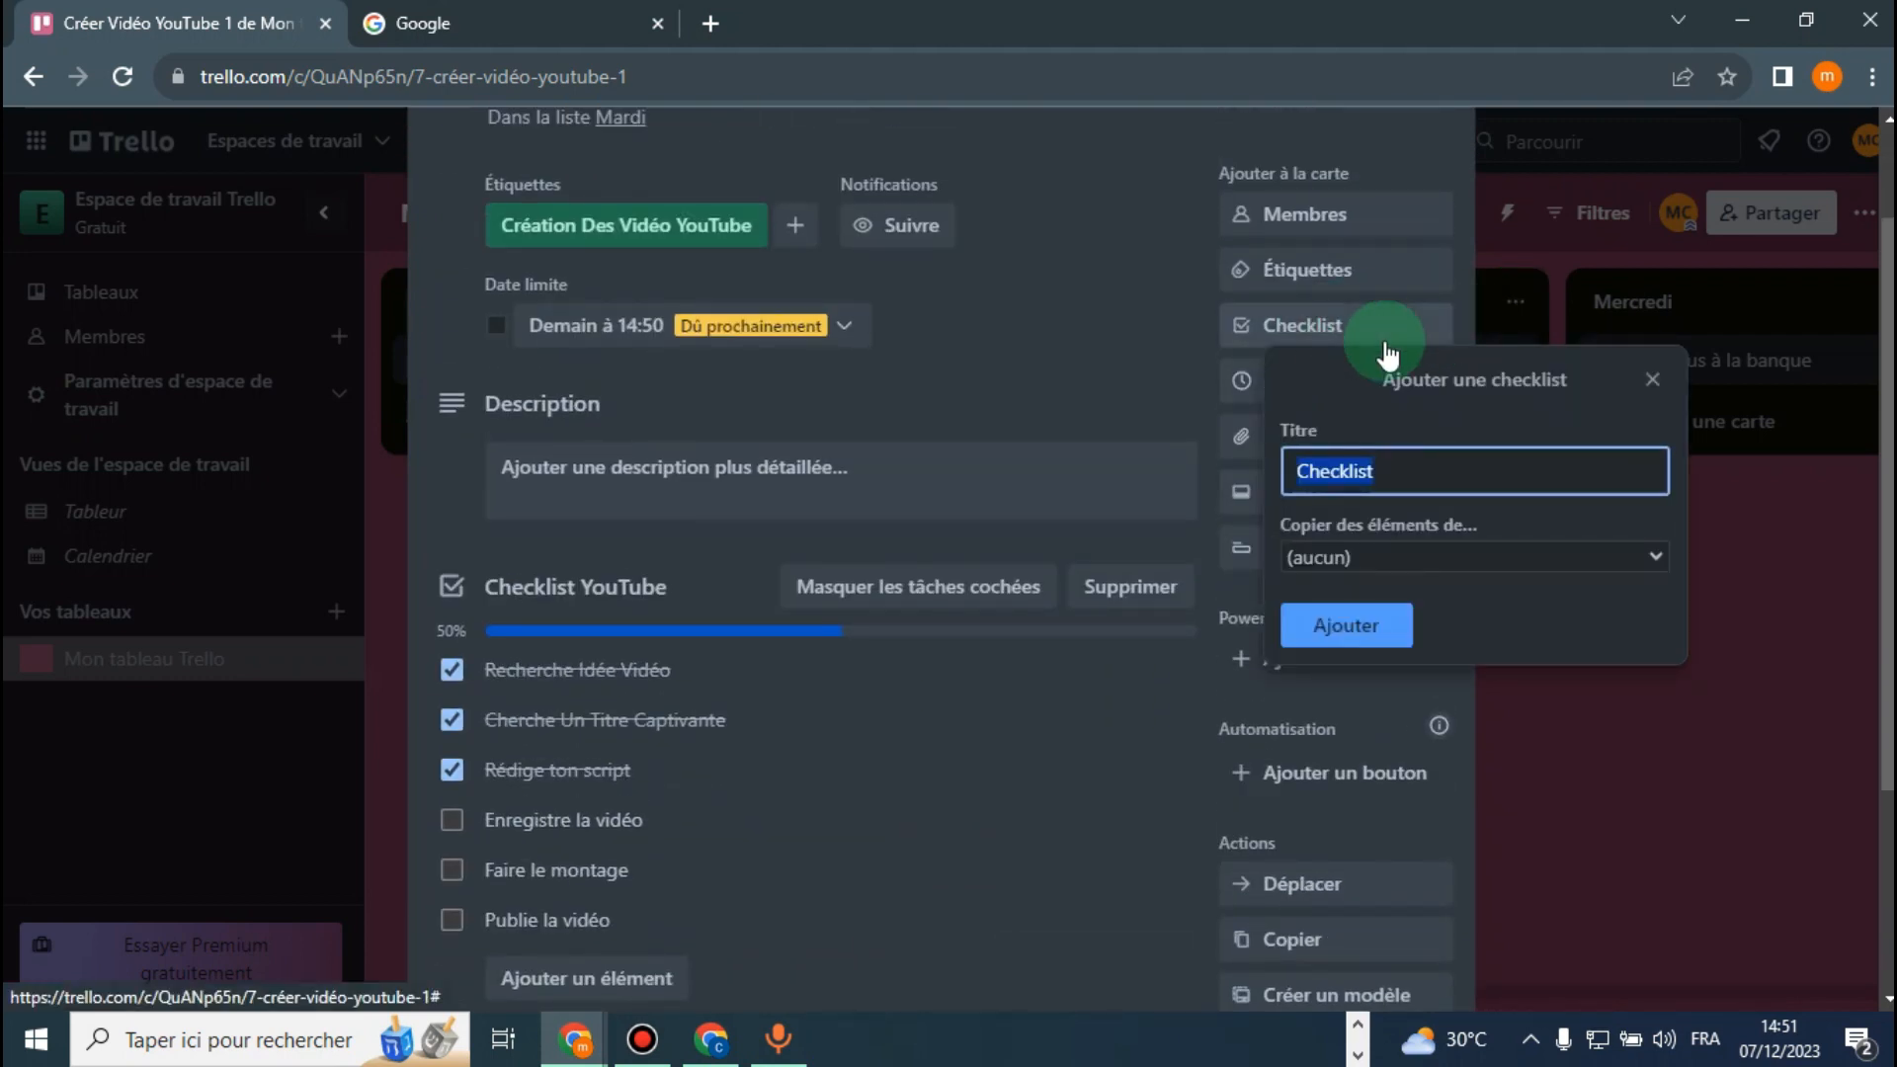
{"action": "left_click", "coordinate": [1354, 551]}
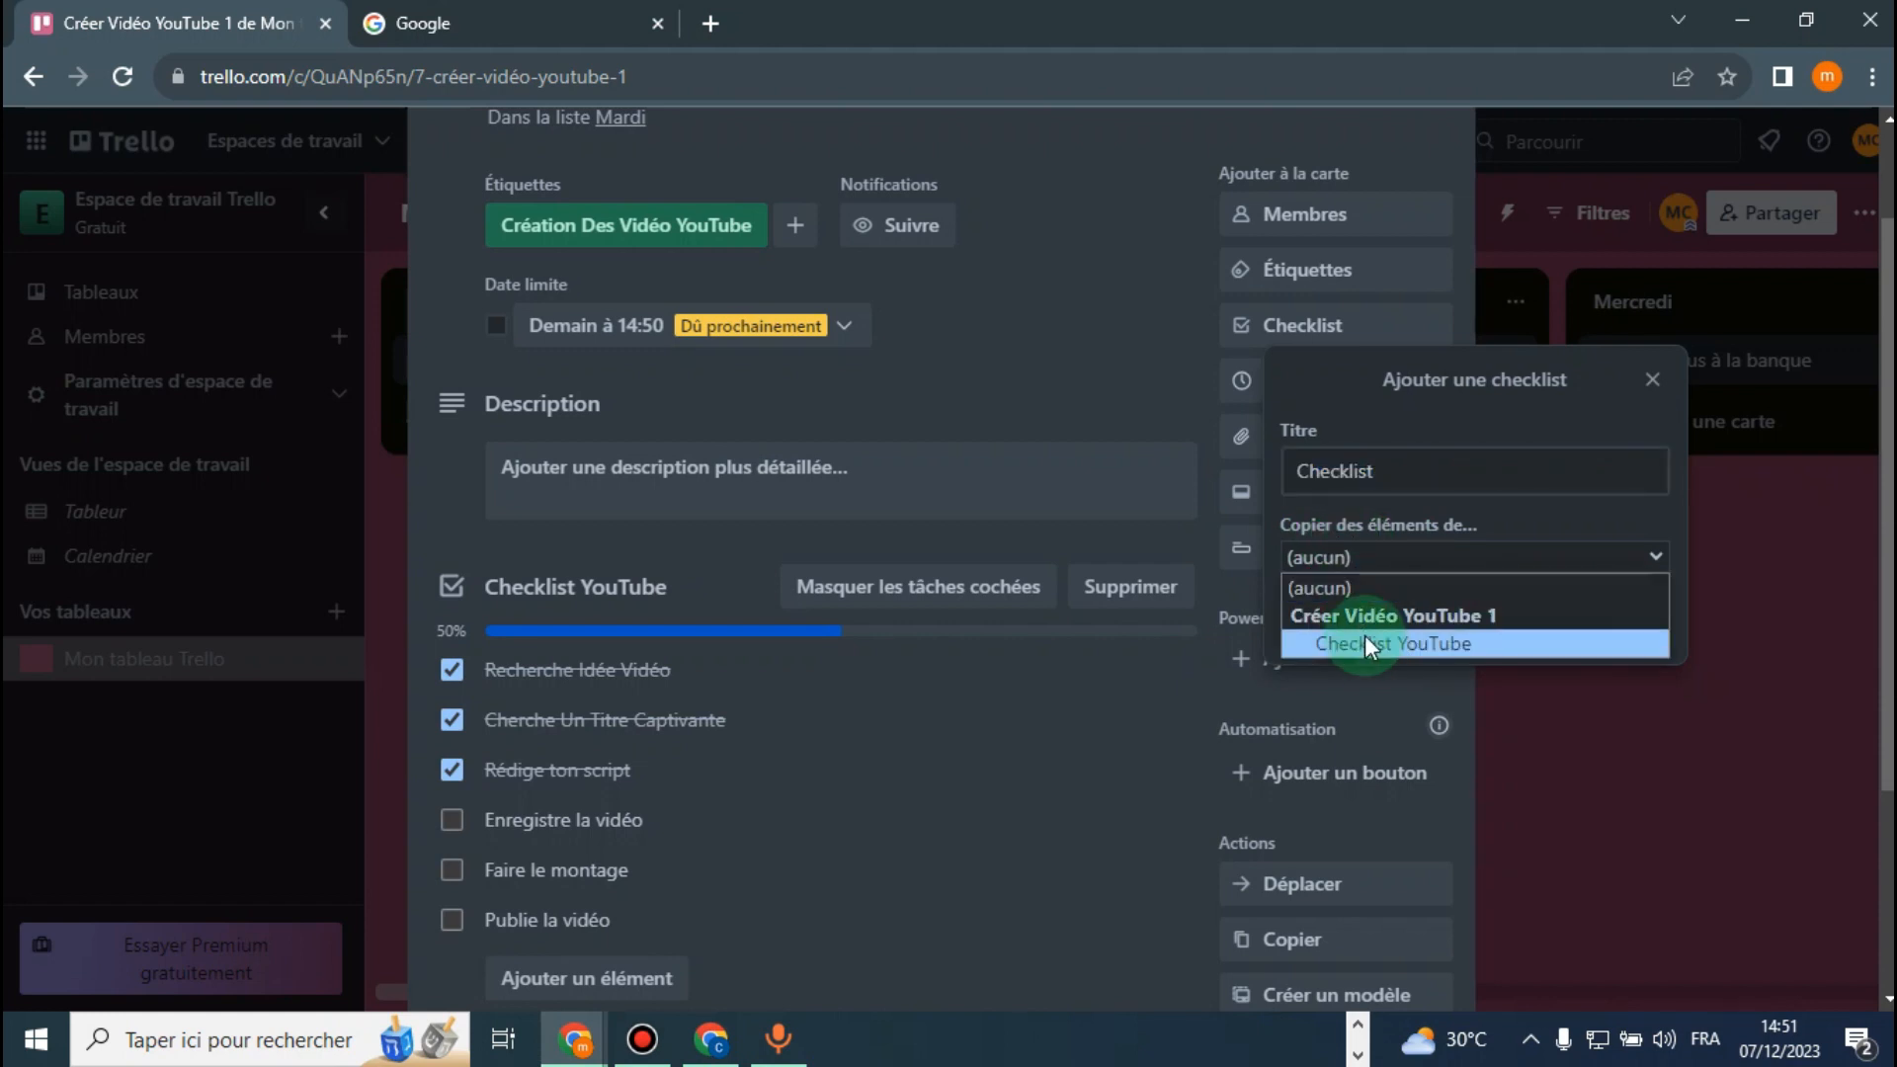
{"action": "left_click", "coordinate": [1586, 762]}
{"action": "scroll", "coordinate": [1634, 685], "scroll_direction": "down", "scroll_amount": 3}
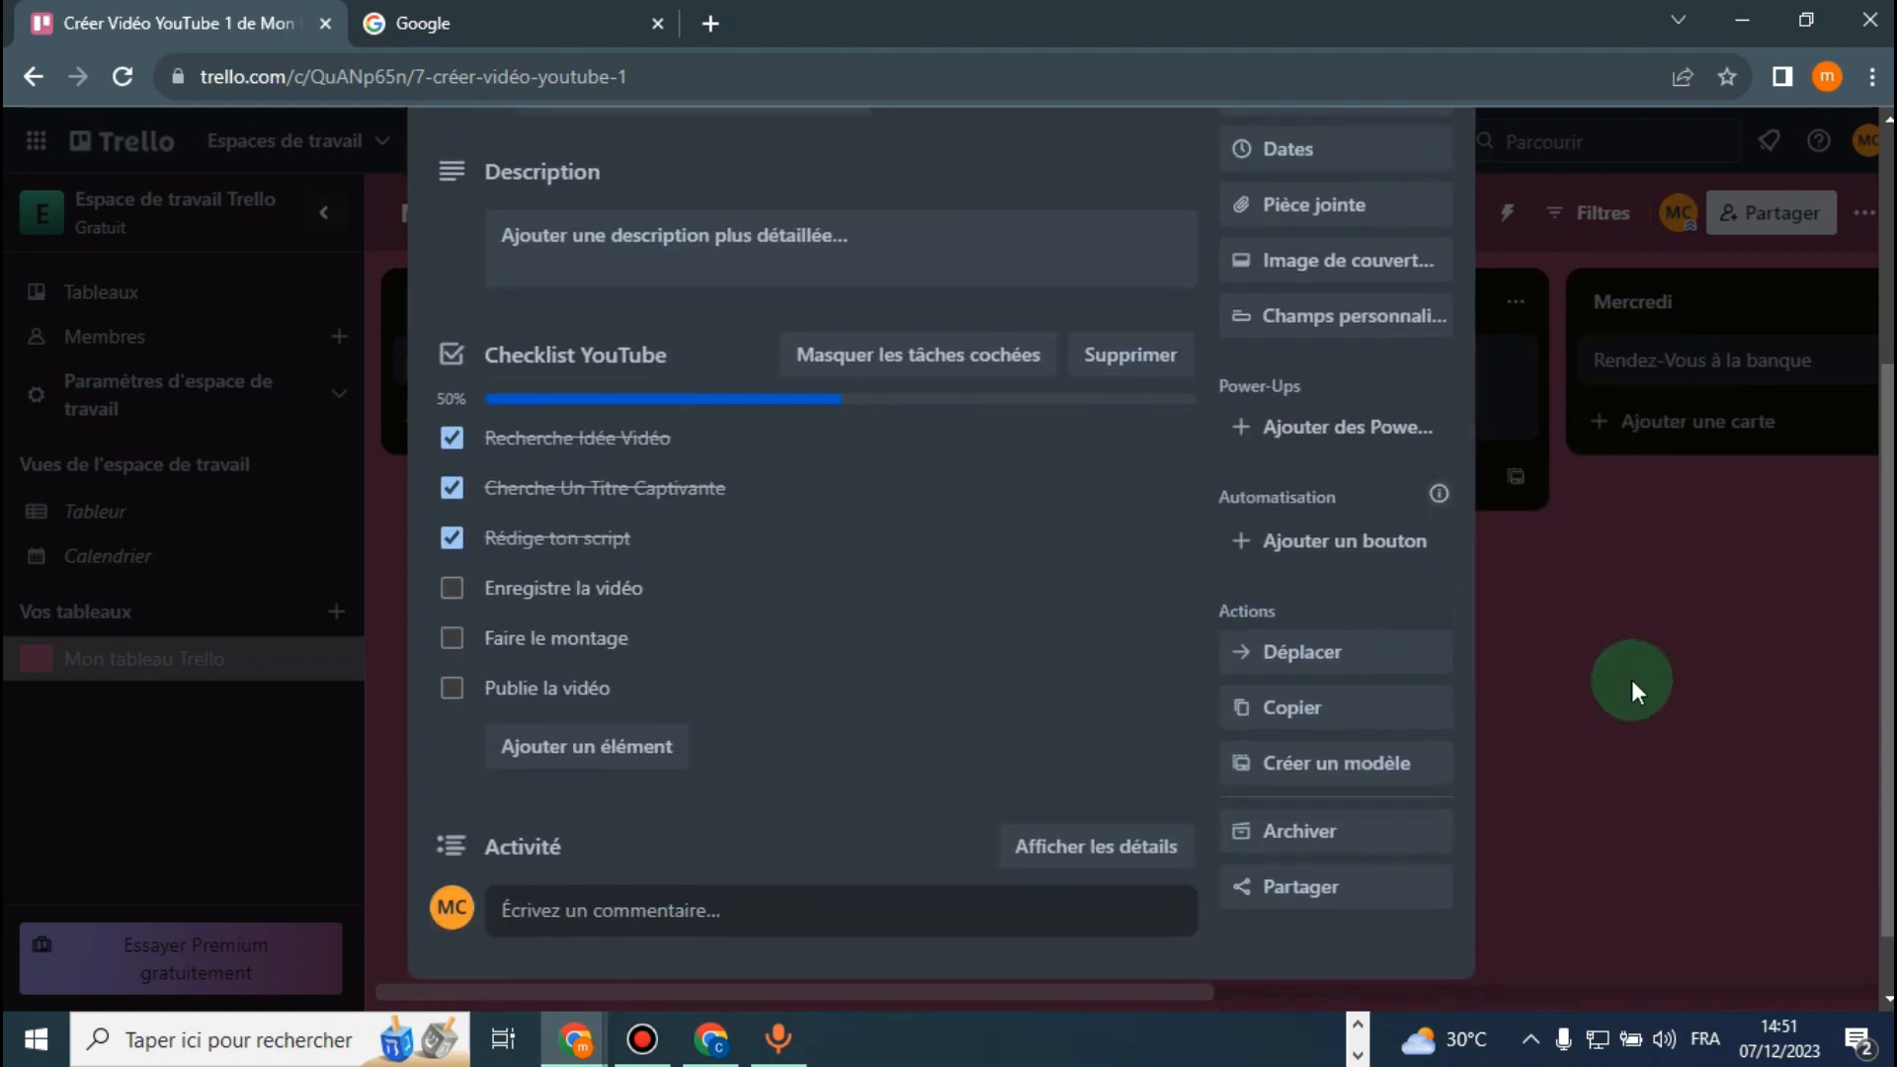
{"action": "scroll", "coordinate": [1634, 686], "scroll_direction": "up", "scroll_amount": 4}
{"action": "left_click", "coordinate": [1430, 218]}
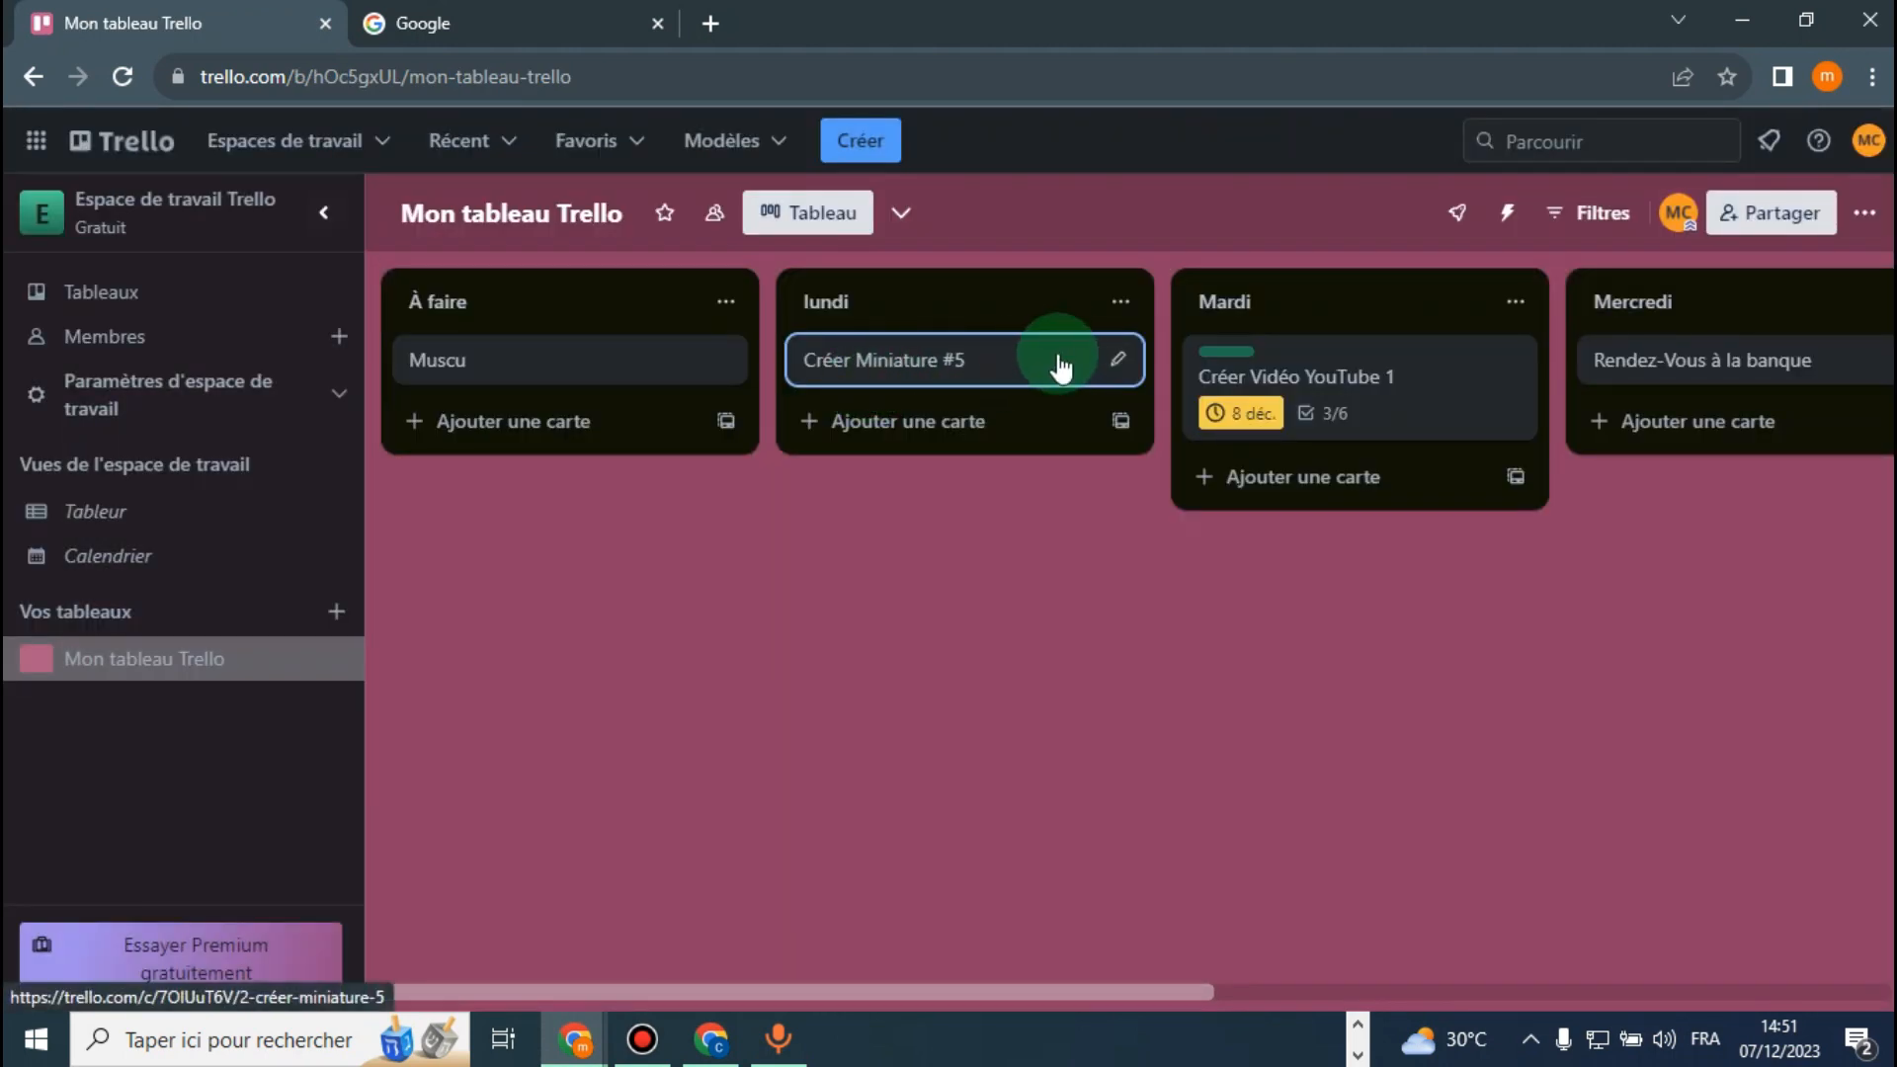
Open the lundi card "Créer Miniature #5" and explore copying items from Checklist YouTube into a new checklist, without adding it
{"action": "left_click", "coordinate": [1117, 361]}
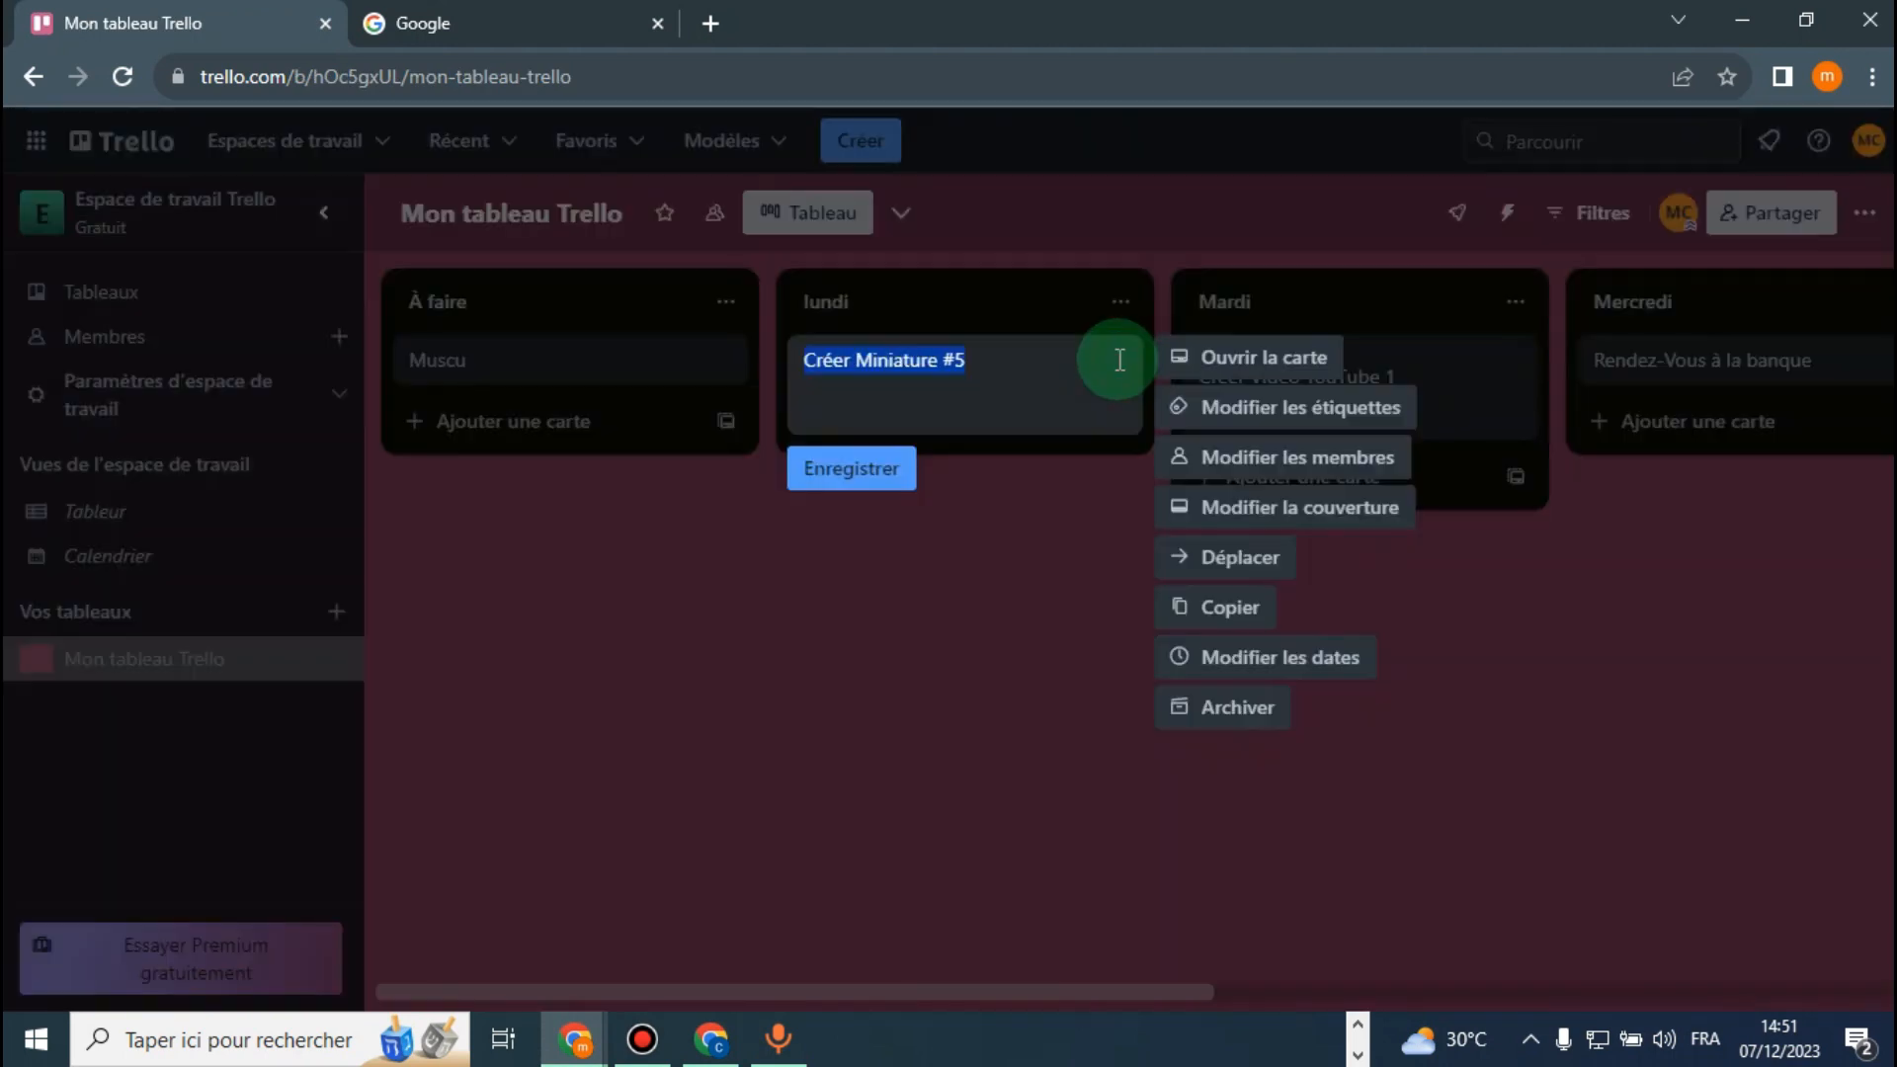
{"action": "left_click", "coordinate": [1126, 358]}
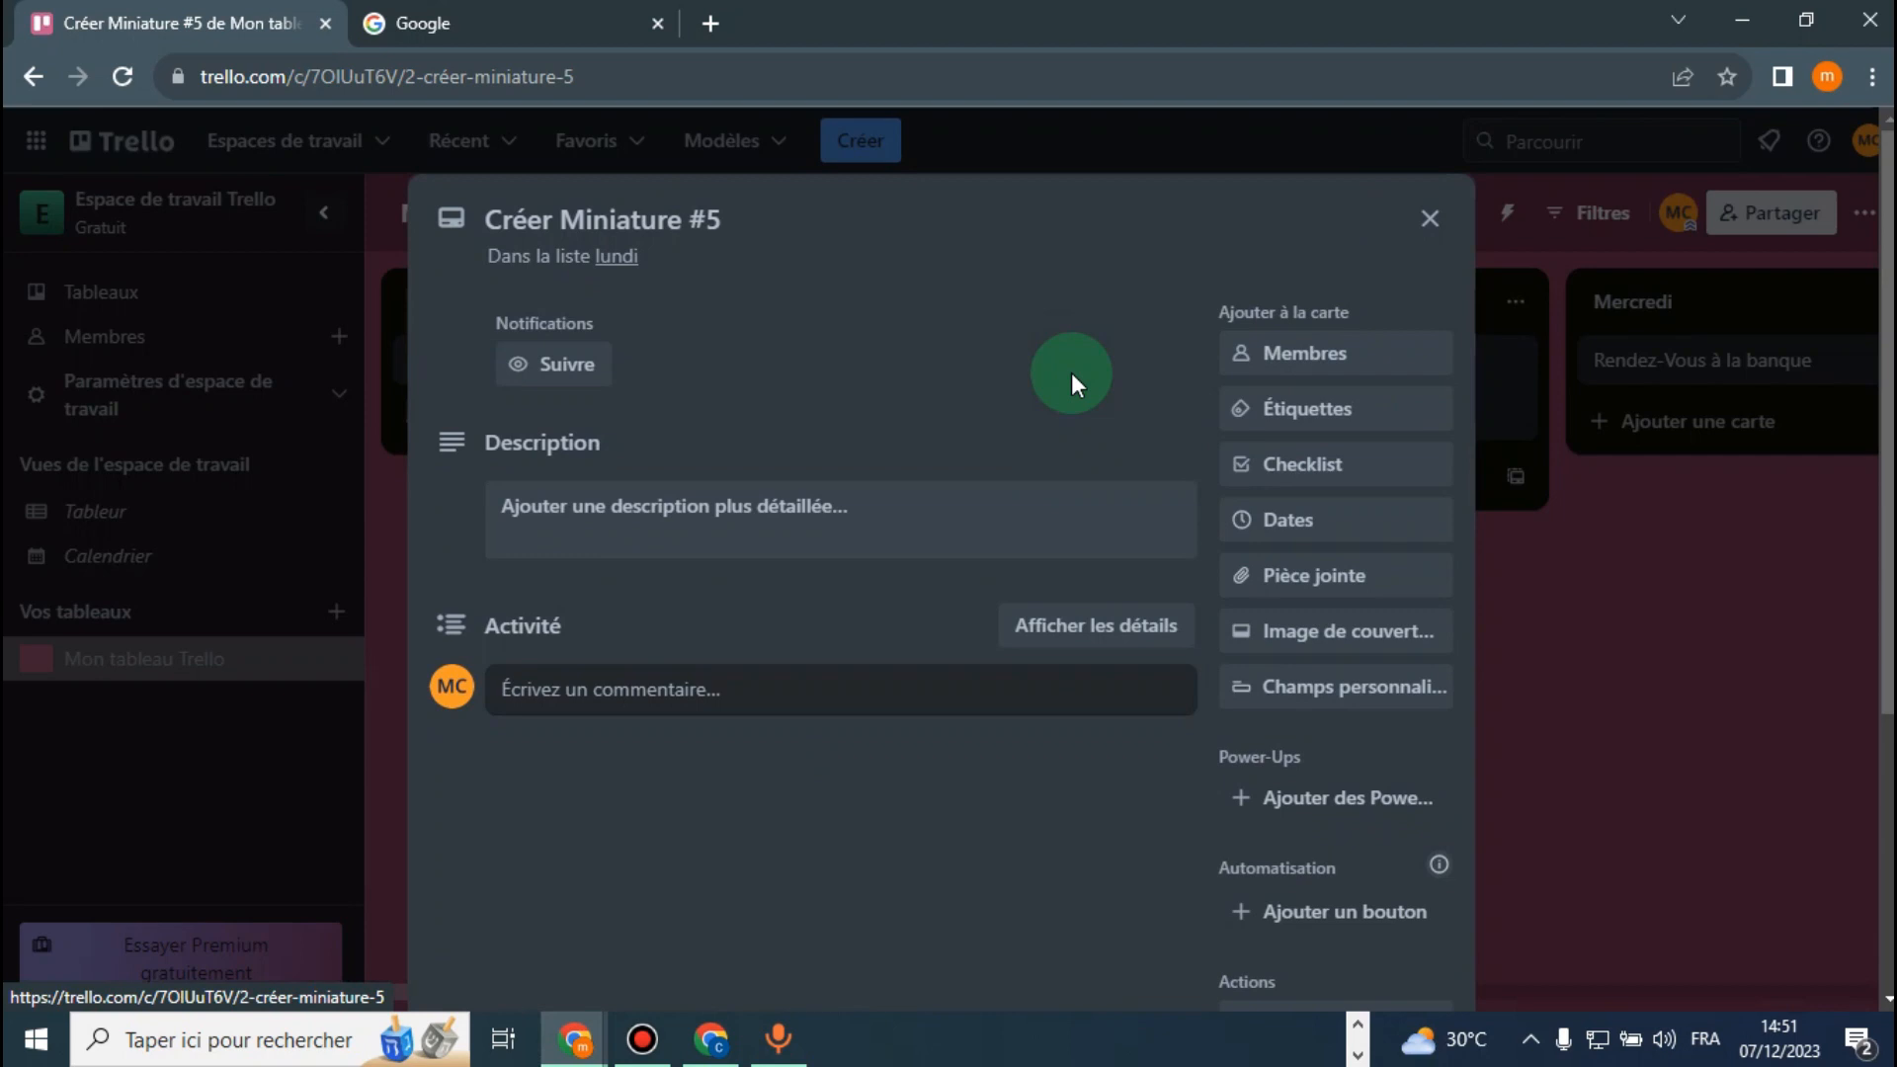
{"action": "left_click", "coordinate": [1346, 464]}
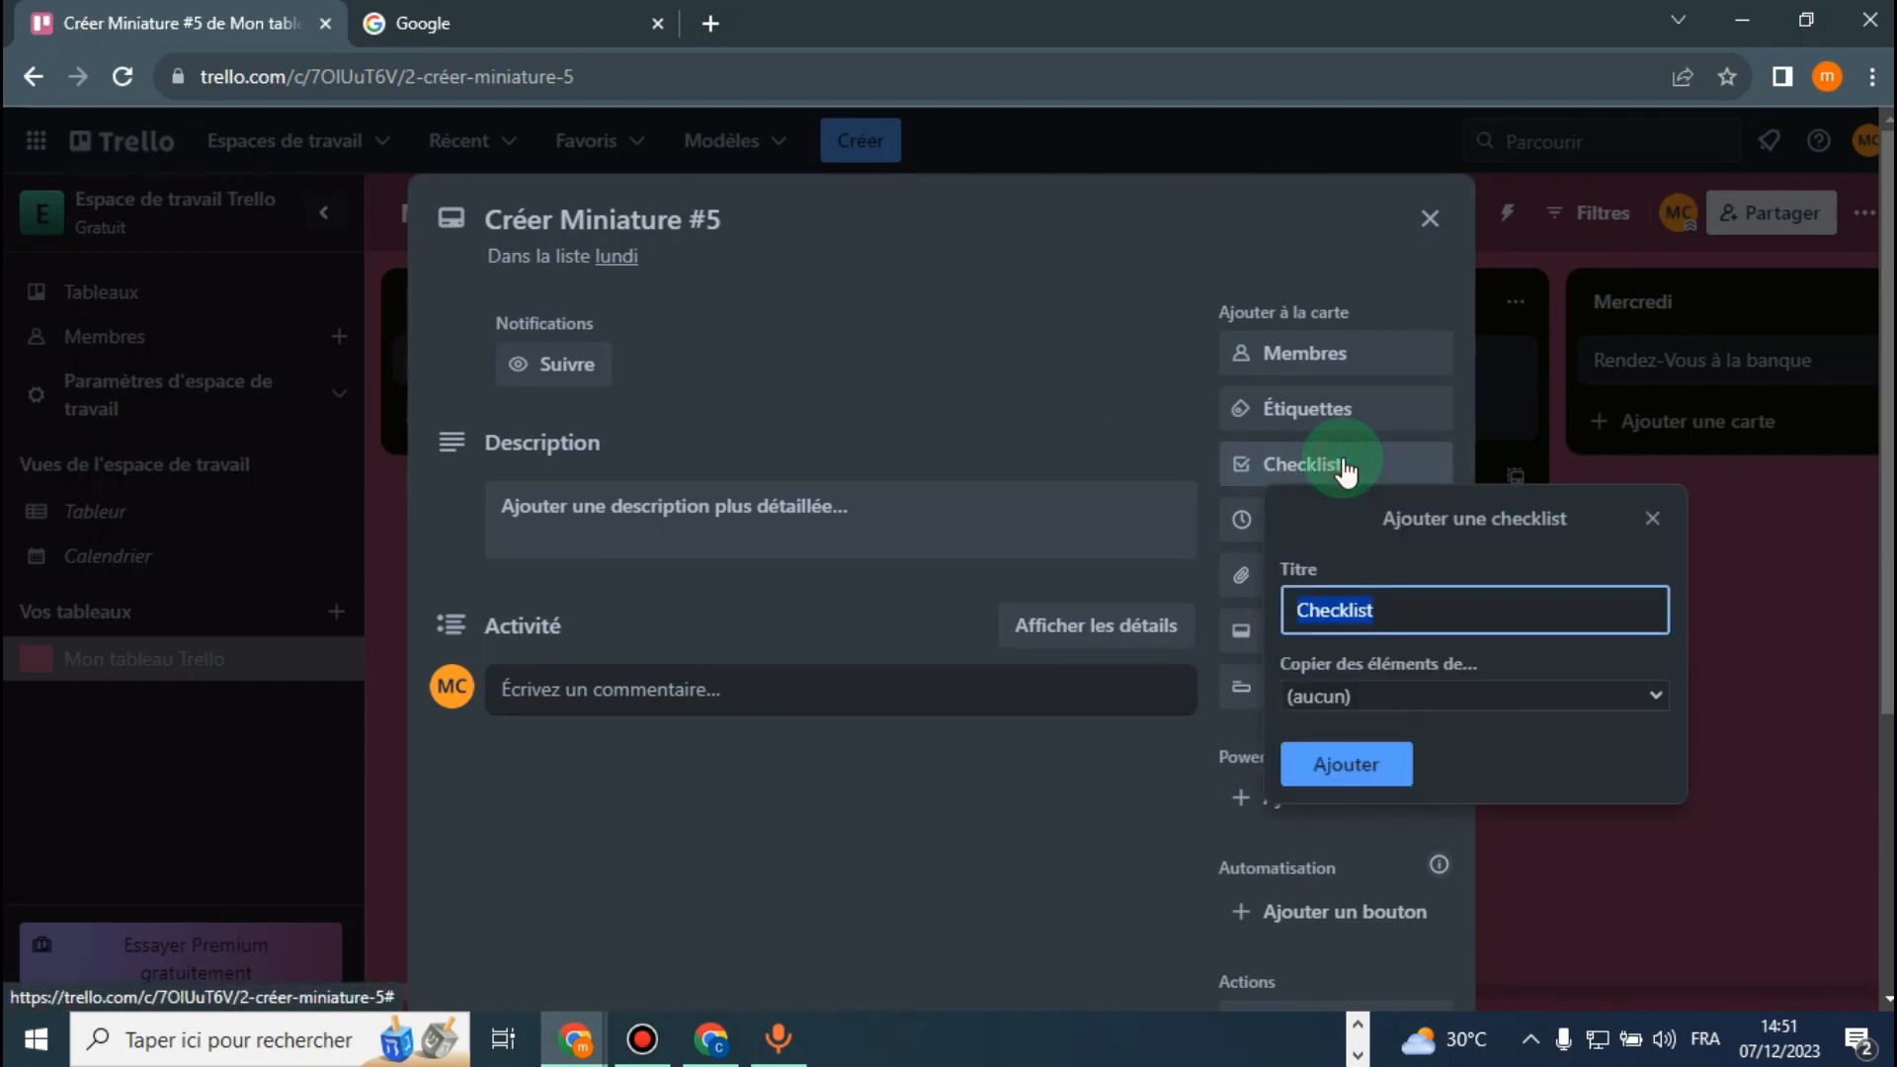
{"action": "left_click", "coordinate": [1389, 696]}
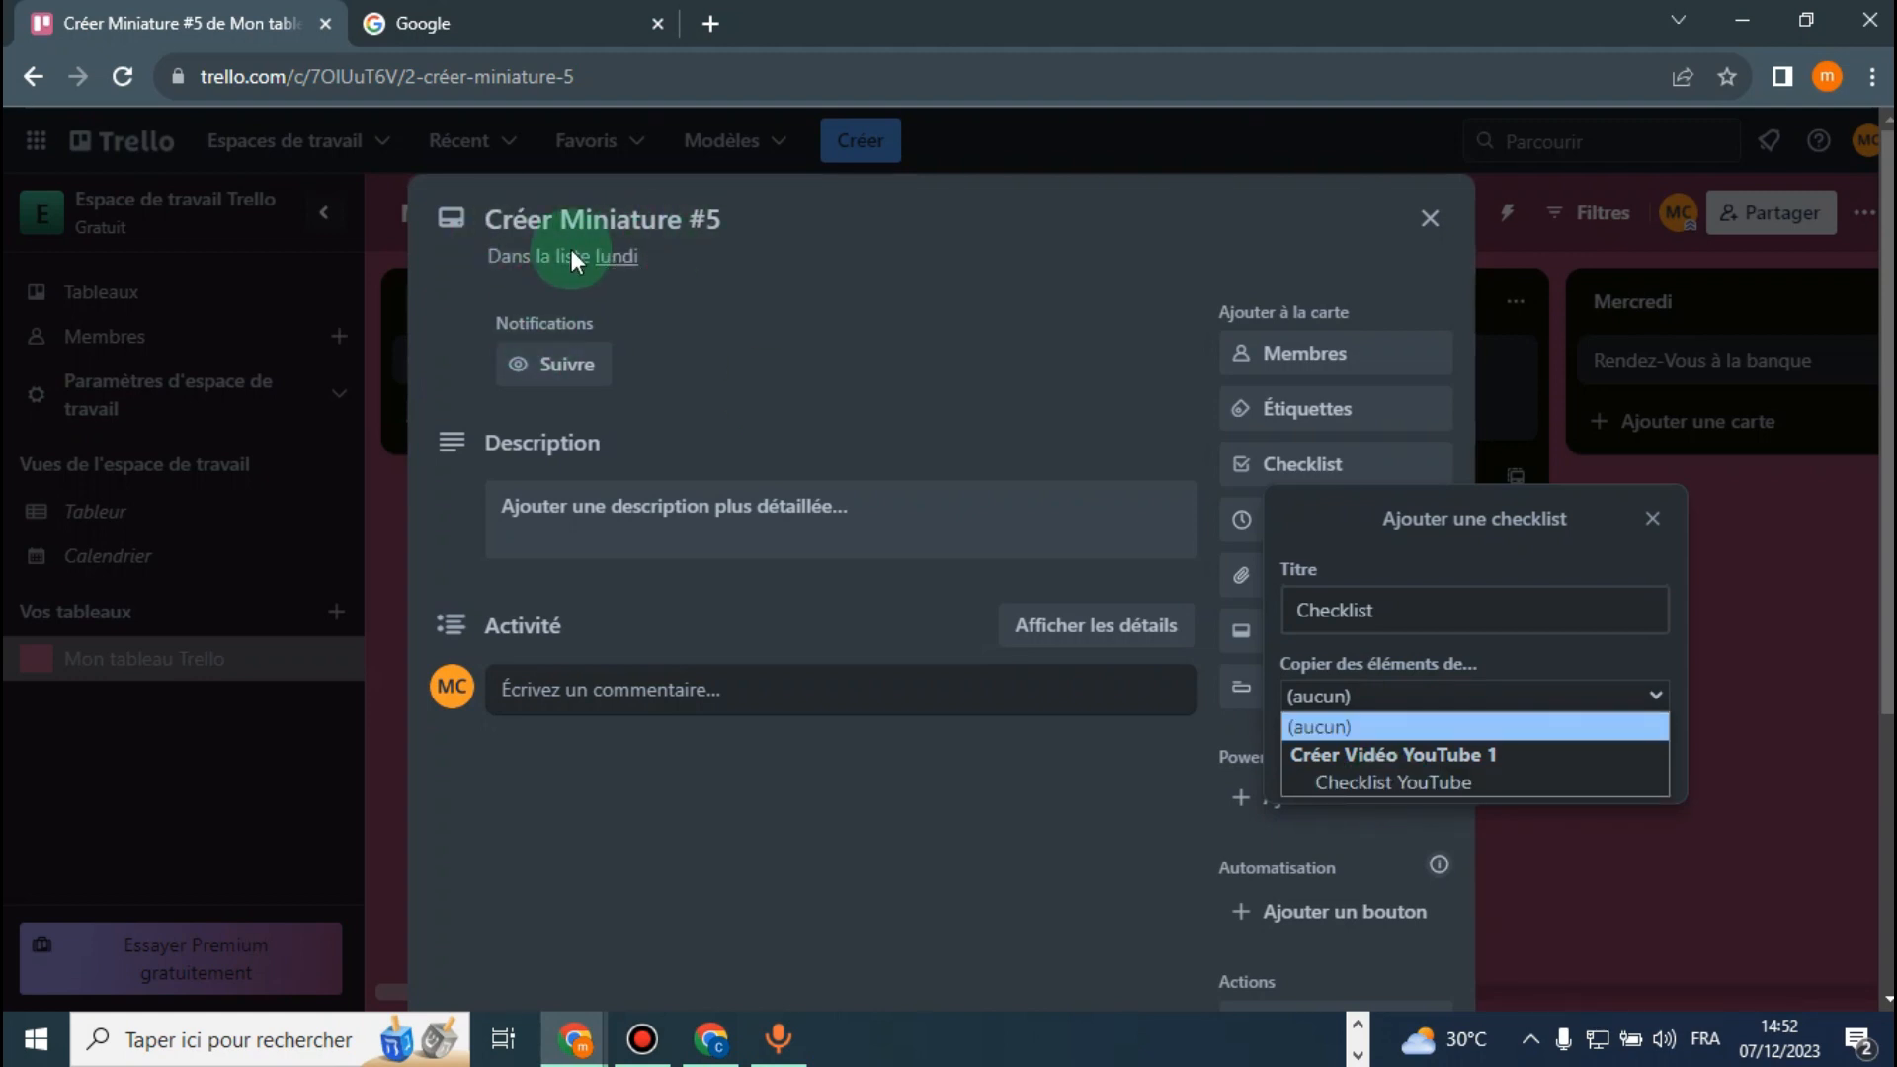
{"action": "left_click", "coordinate": [1397, 785]}
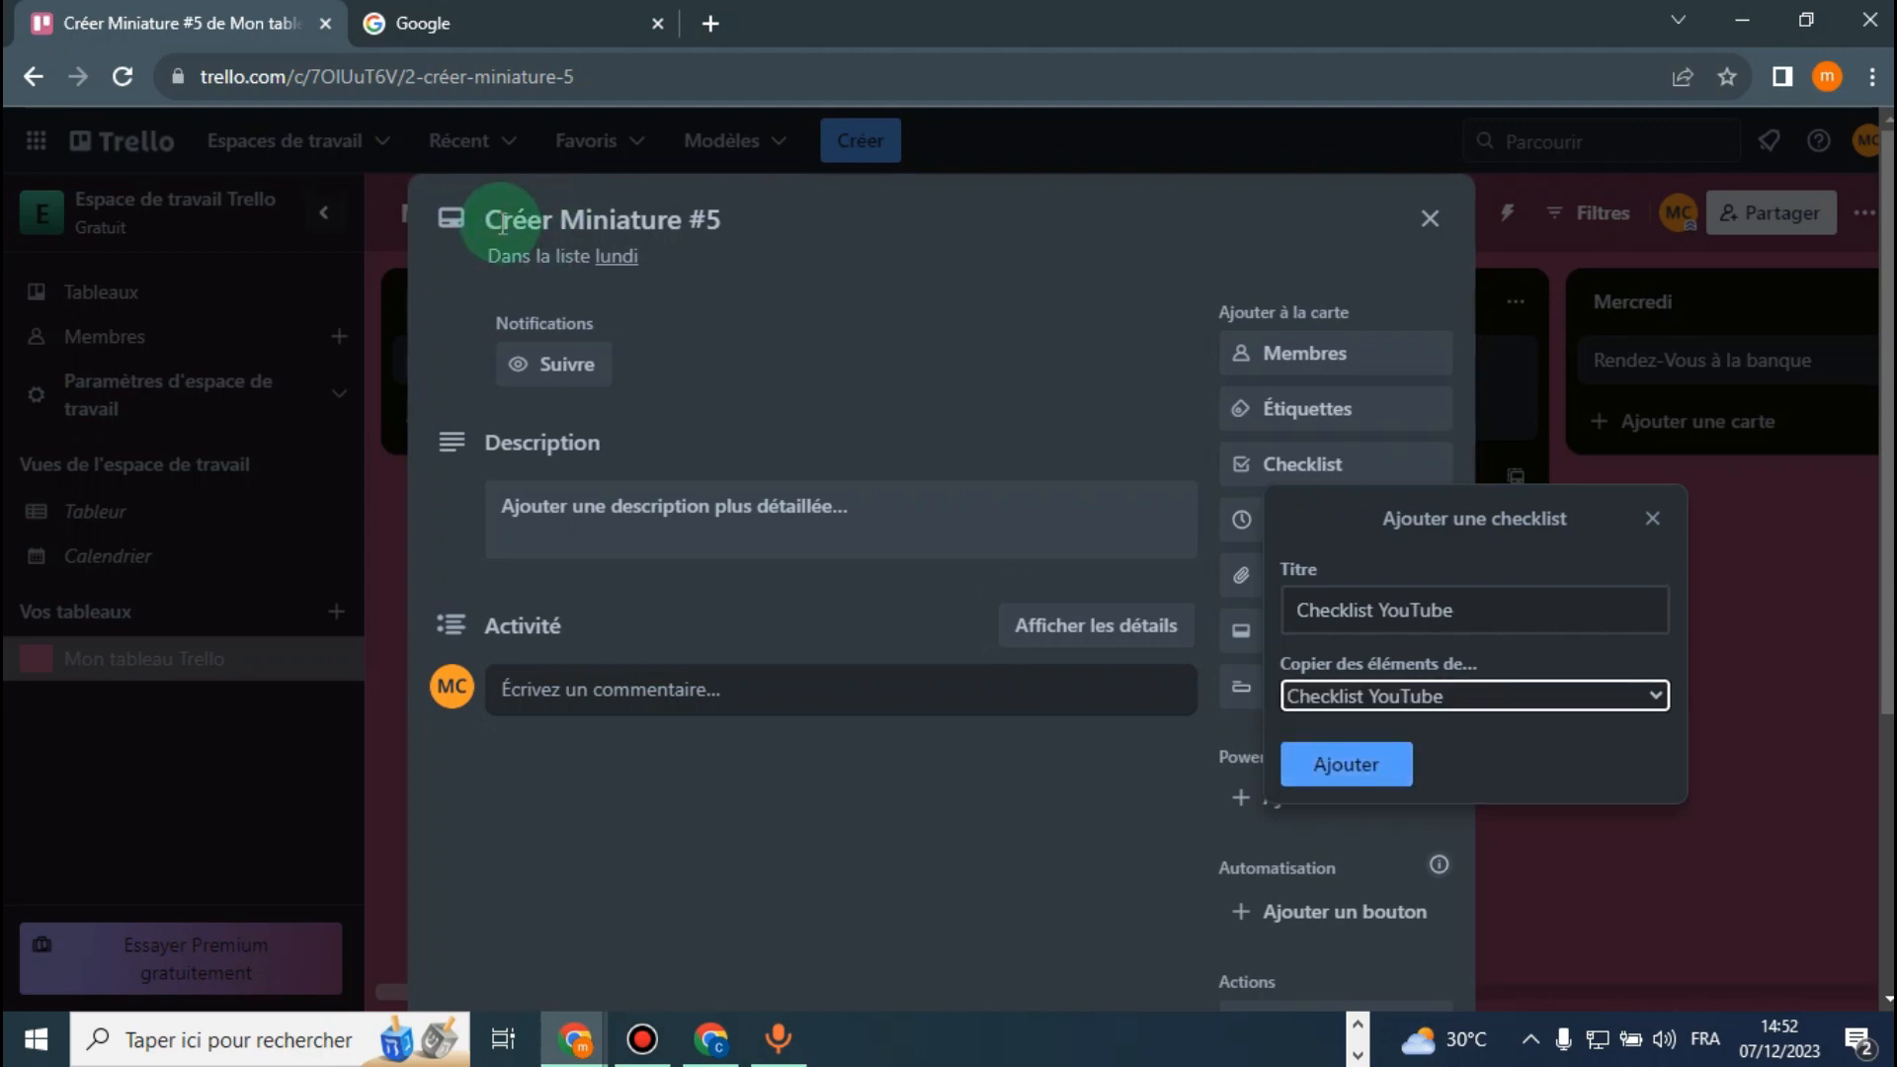
{"action": "left_click_drag", "start_coordinate": [502, 223], "coordinate": [707, 220]}
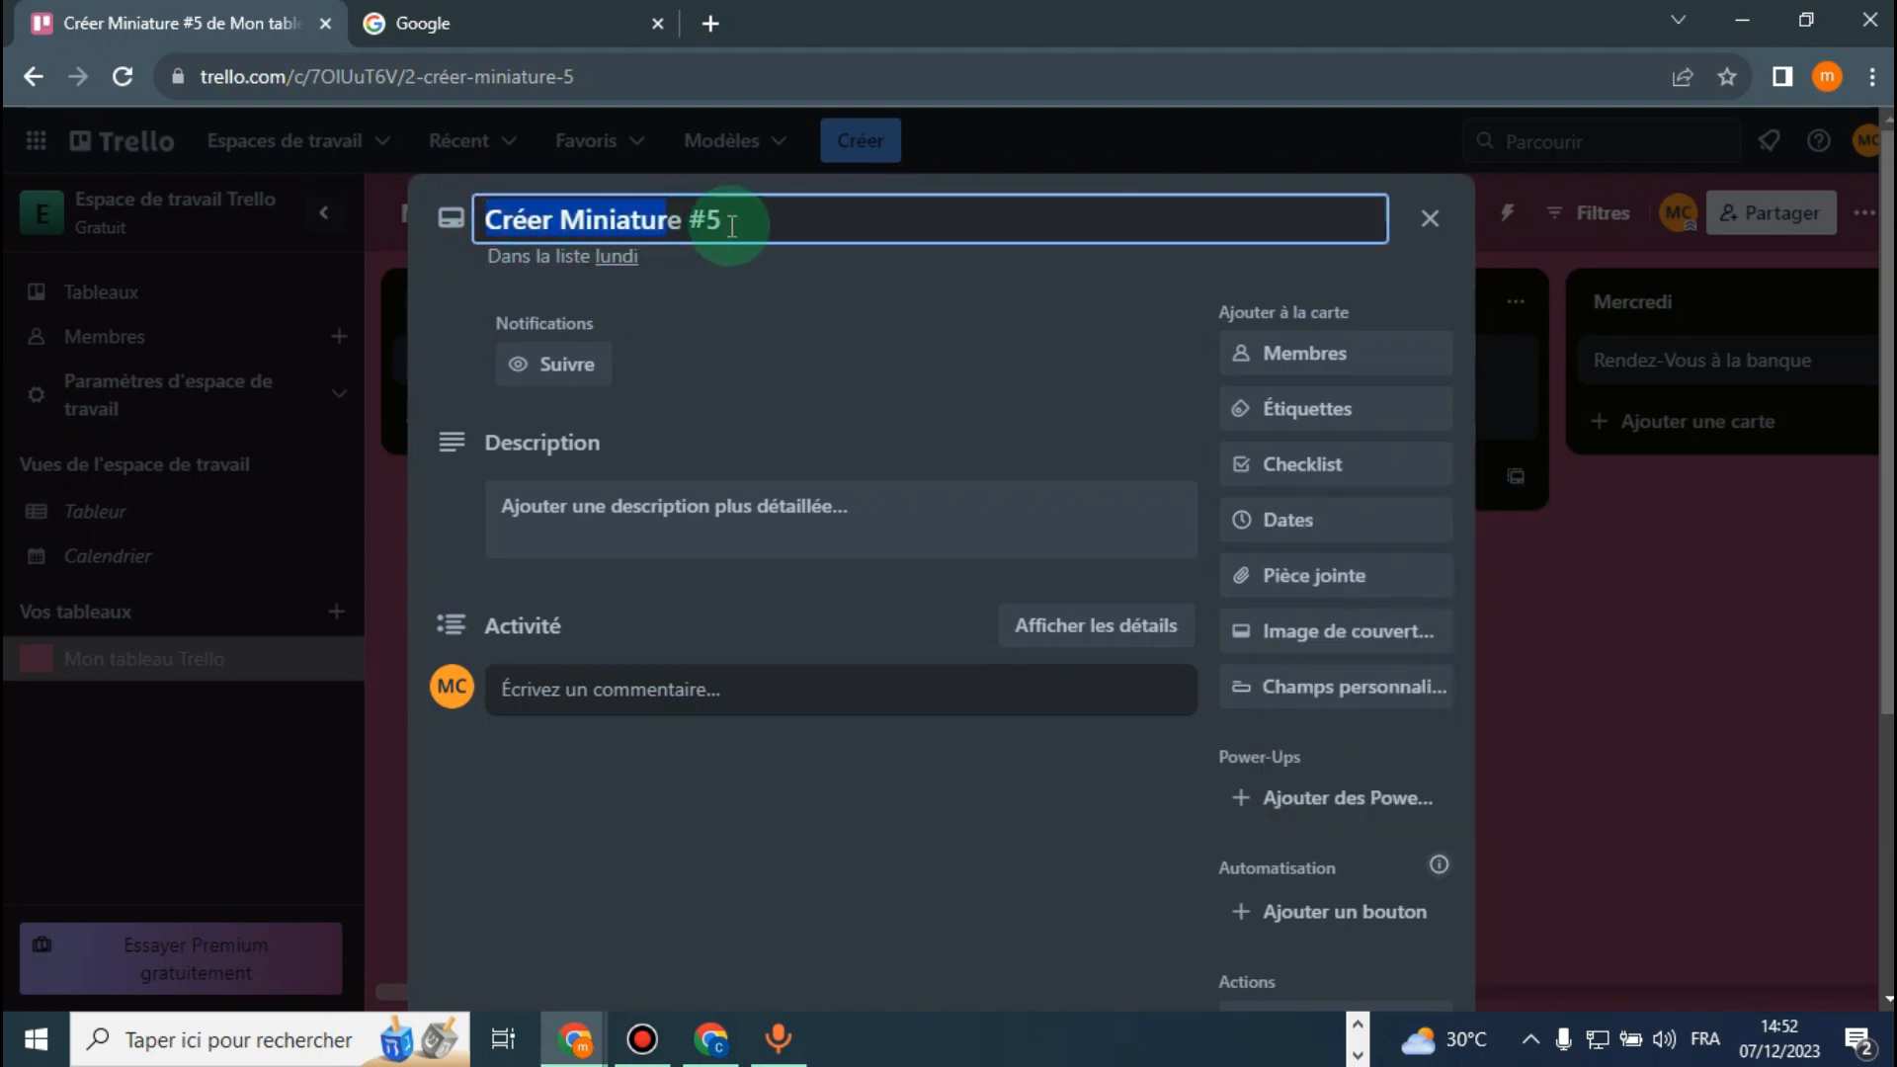
{"action": "left_click", "coordinate": [862, 312]}
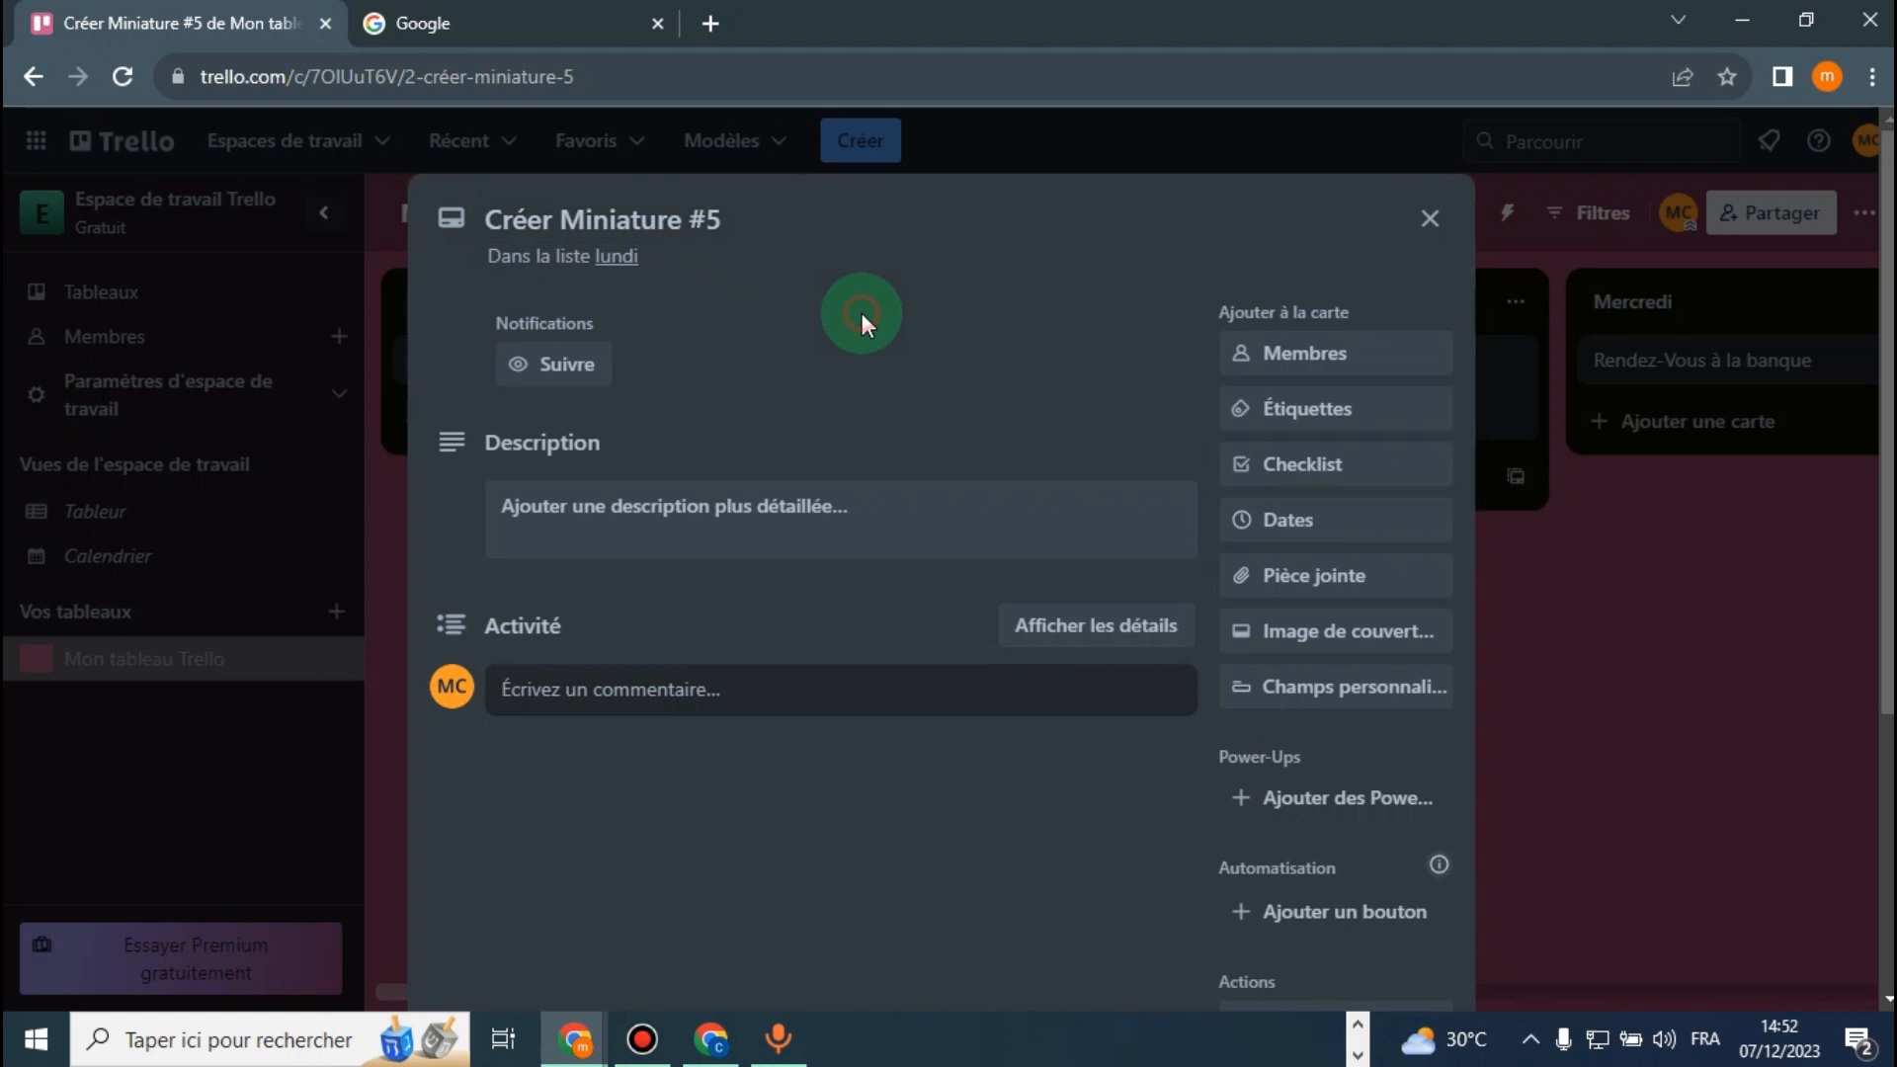
{"action": "left_click", "coordinate": [1349, 478]}
{"action": "left_click", "coordinate": [1352, 704]}
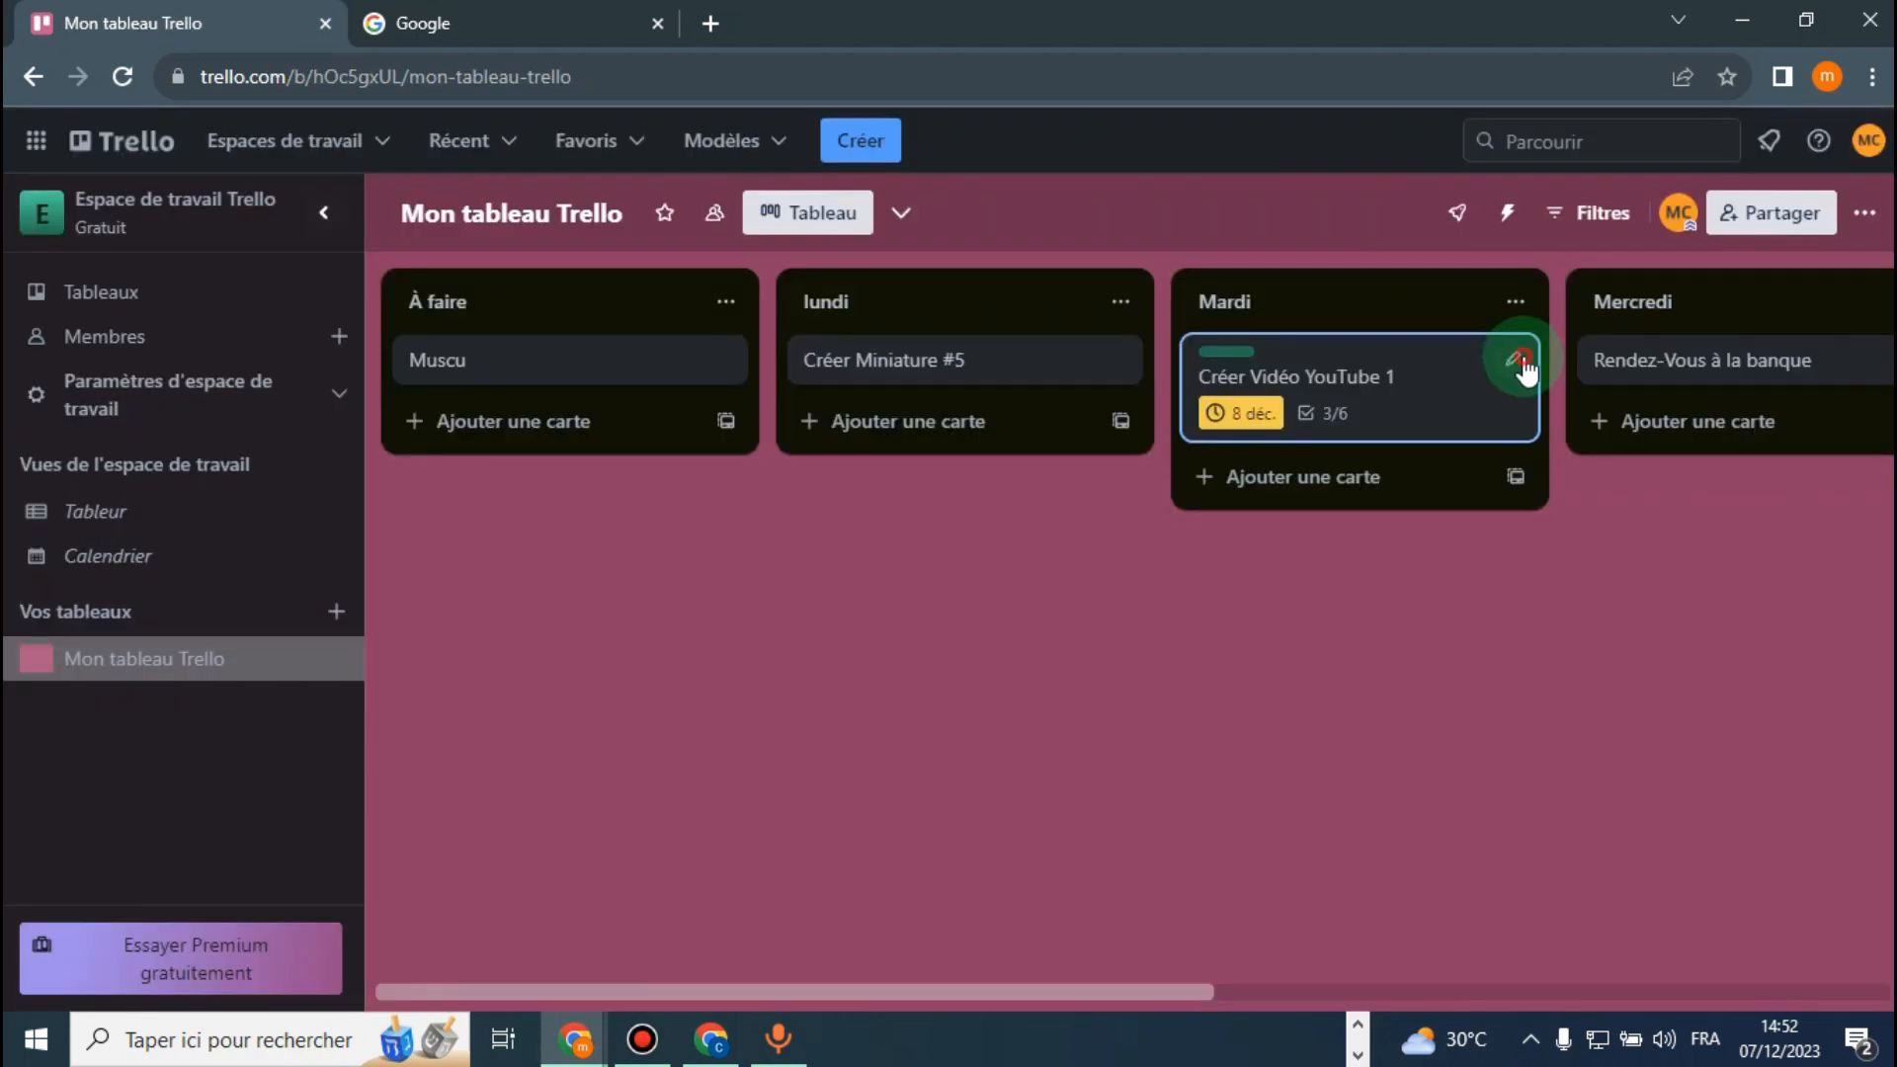
Open the card "Créer Vidéo YouTube 1" in the Mardi list and view the comment editor in its activity section
{"action": "left_click", "coordinate": [1522, 364]}
{"action": "left_click", "coordinate": [1612, 380]}
{"action": "scroll", "coordinate": [1217, 714], "scroll_direction": "down", "scroll_amount": 5}
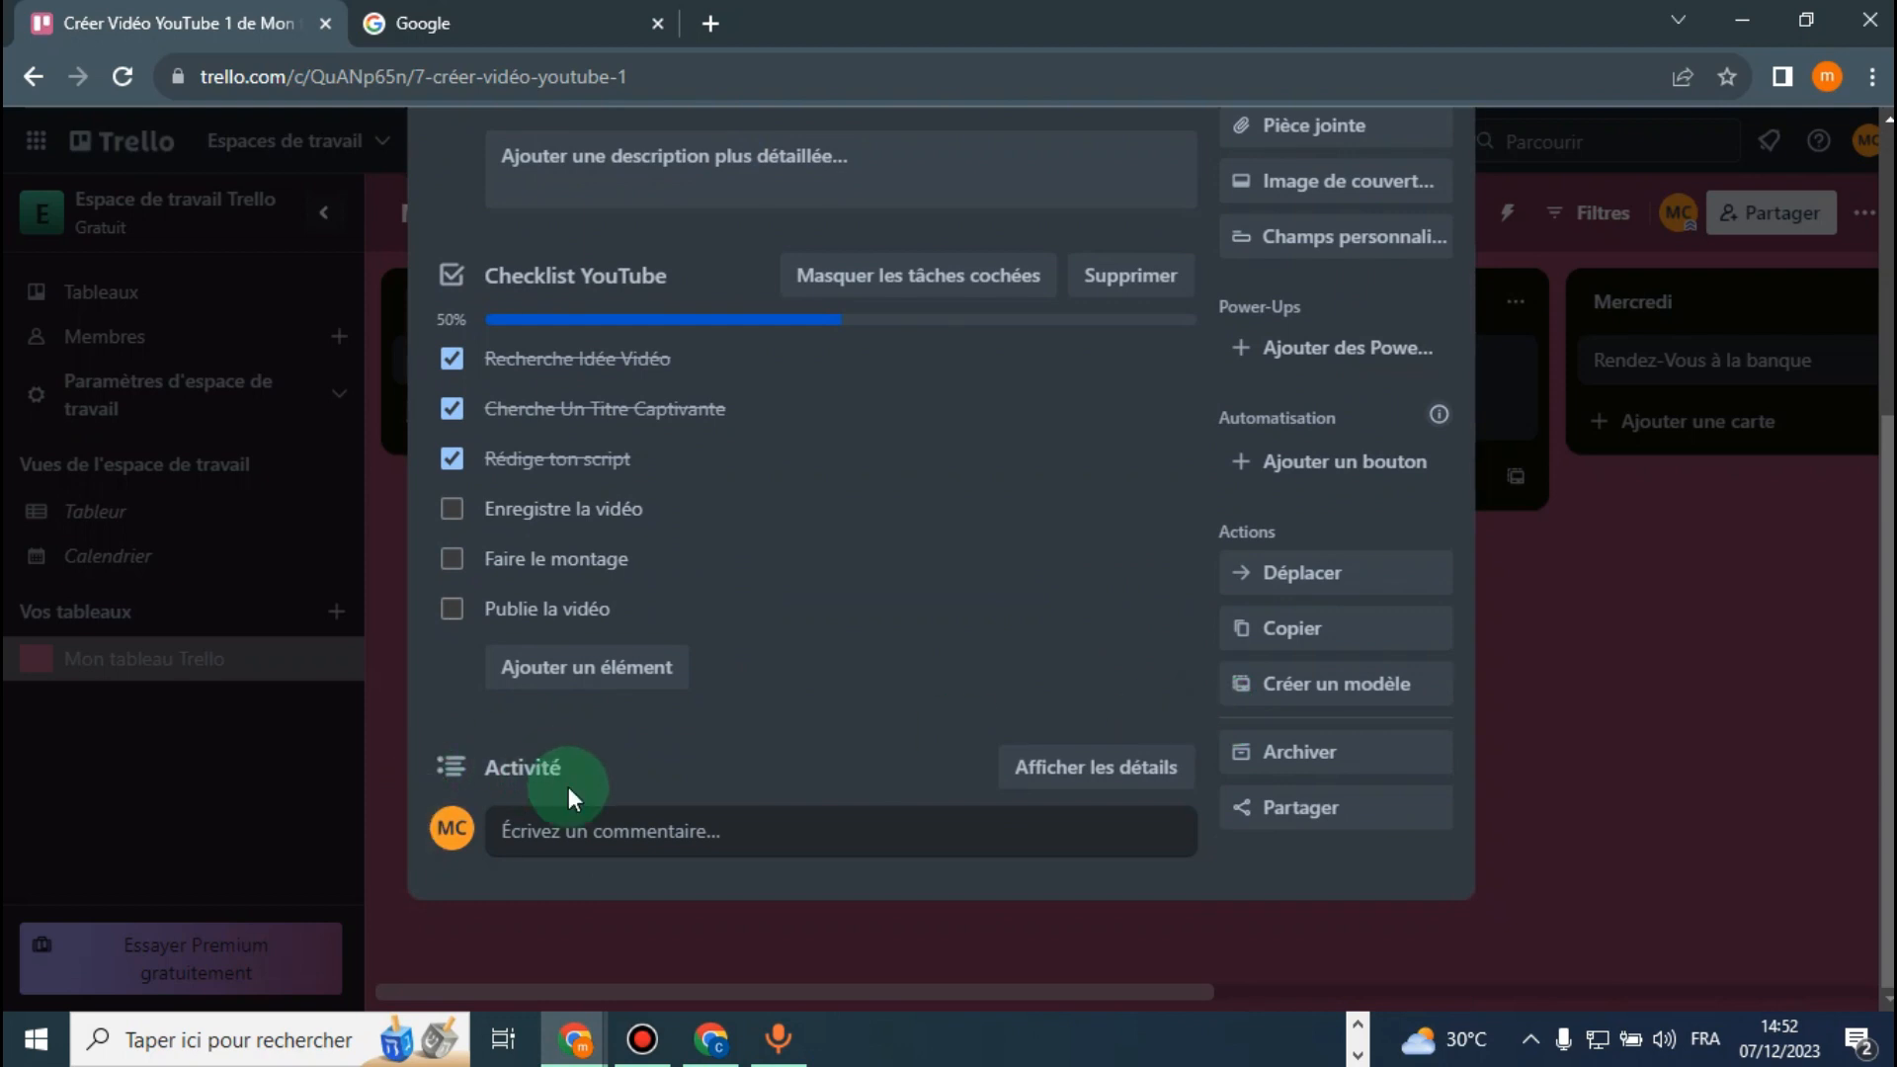
{"action": "left_click", "coordinate": [657, 849]}
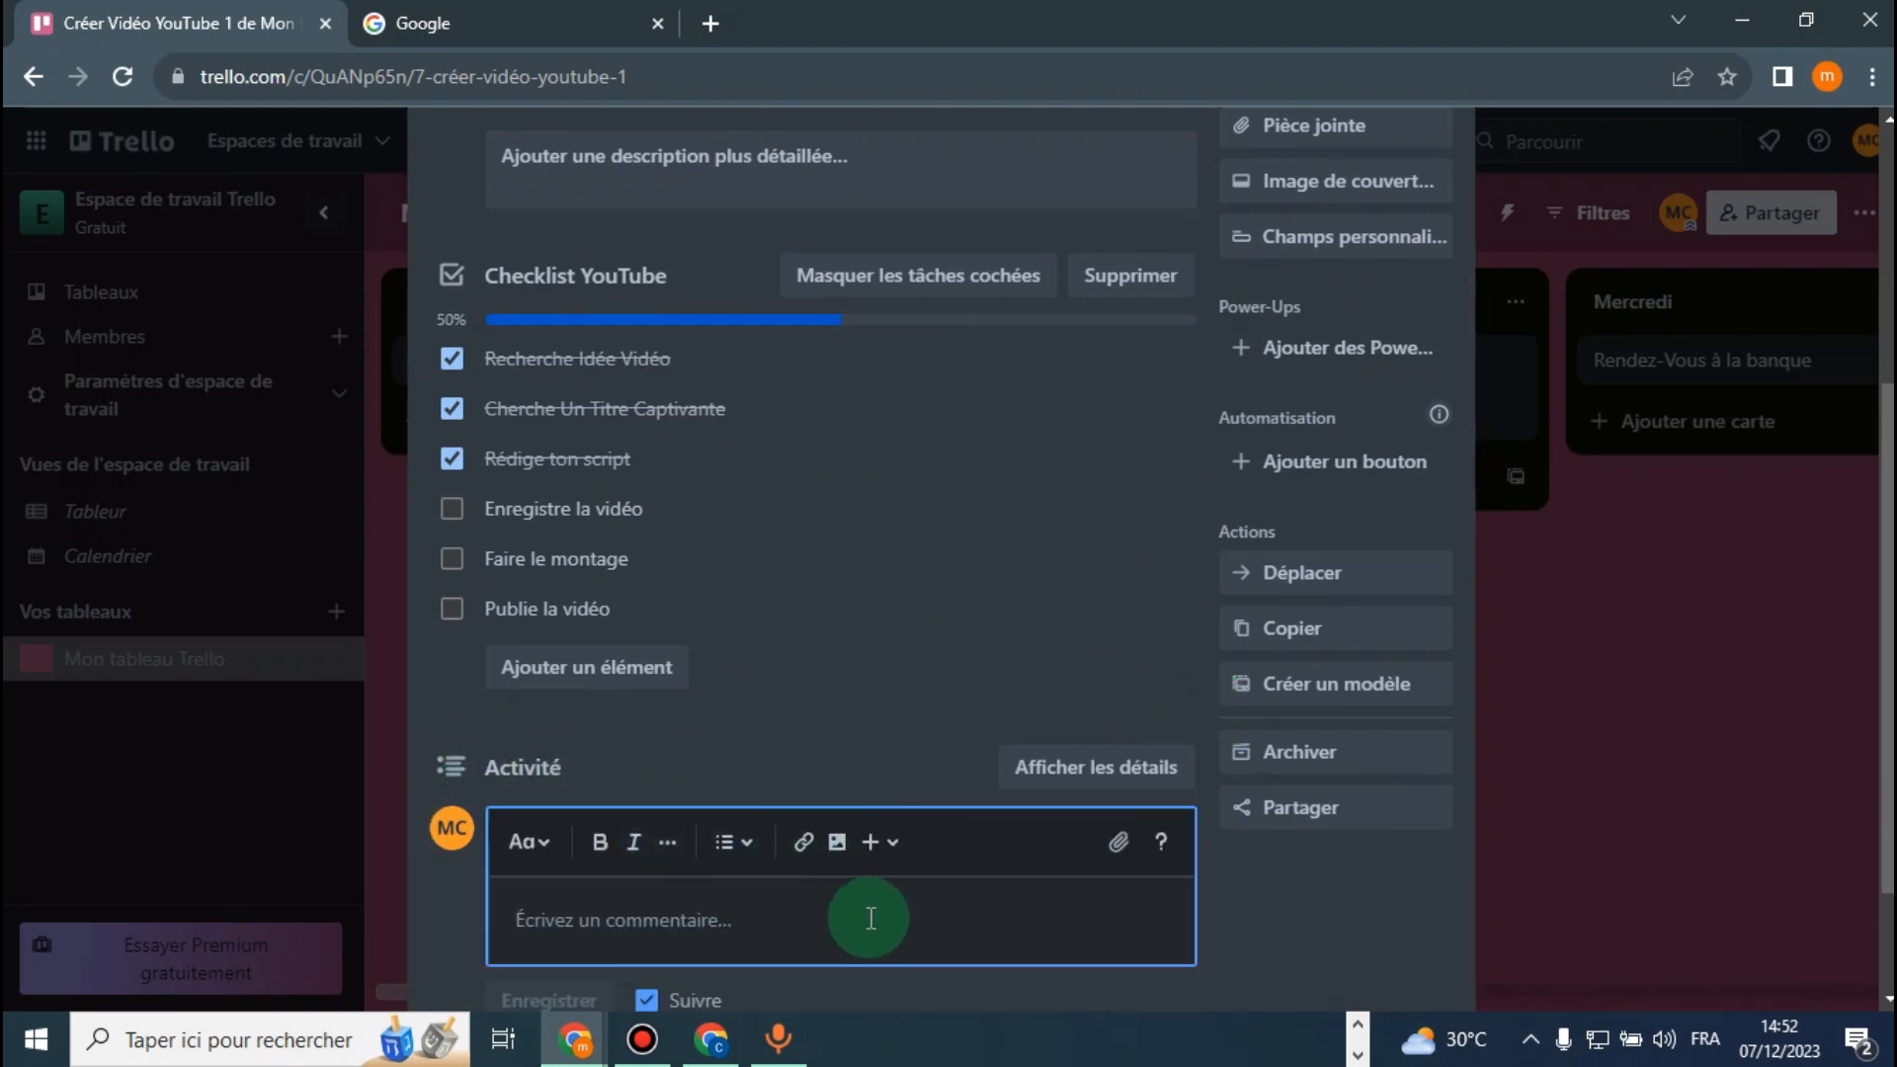
{"action": "left_click", "coordinate": [1187, 672]}
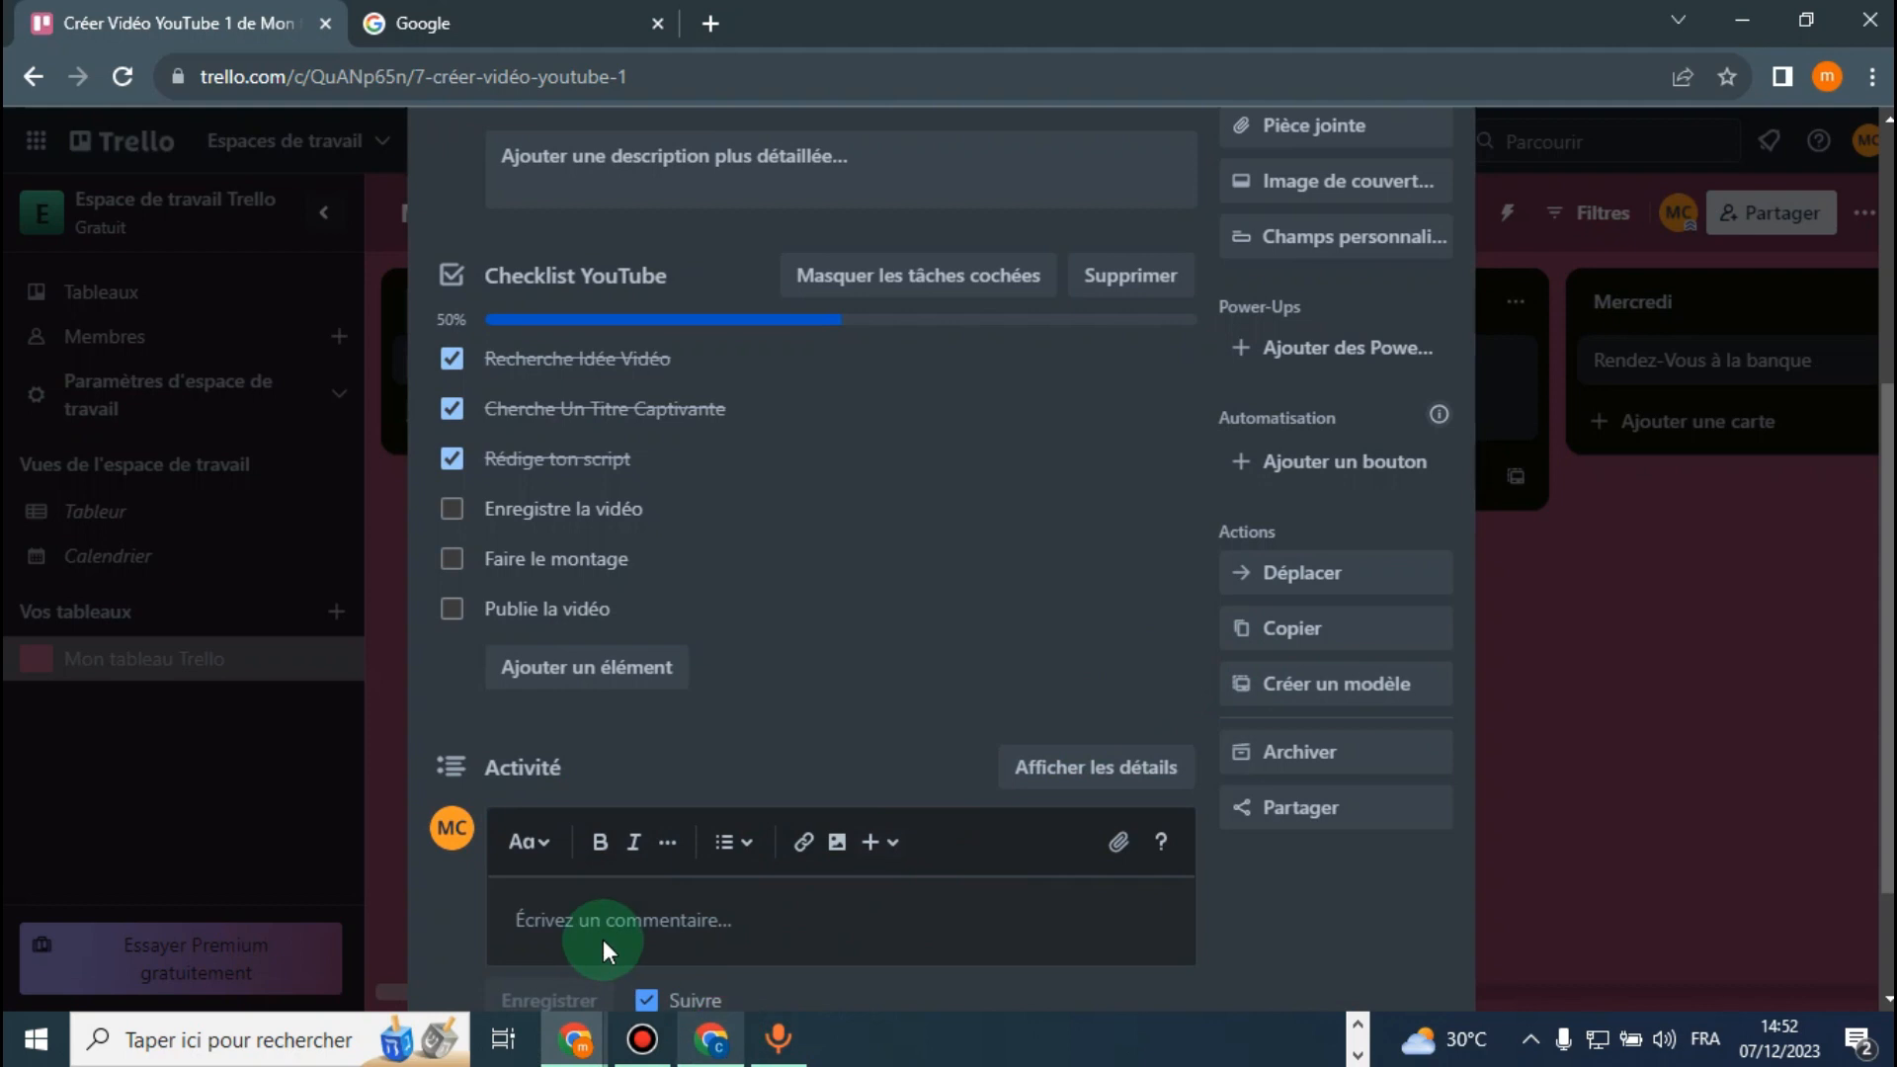
{"action": "left_click", "coordinate": [691, 931]}
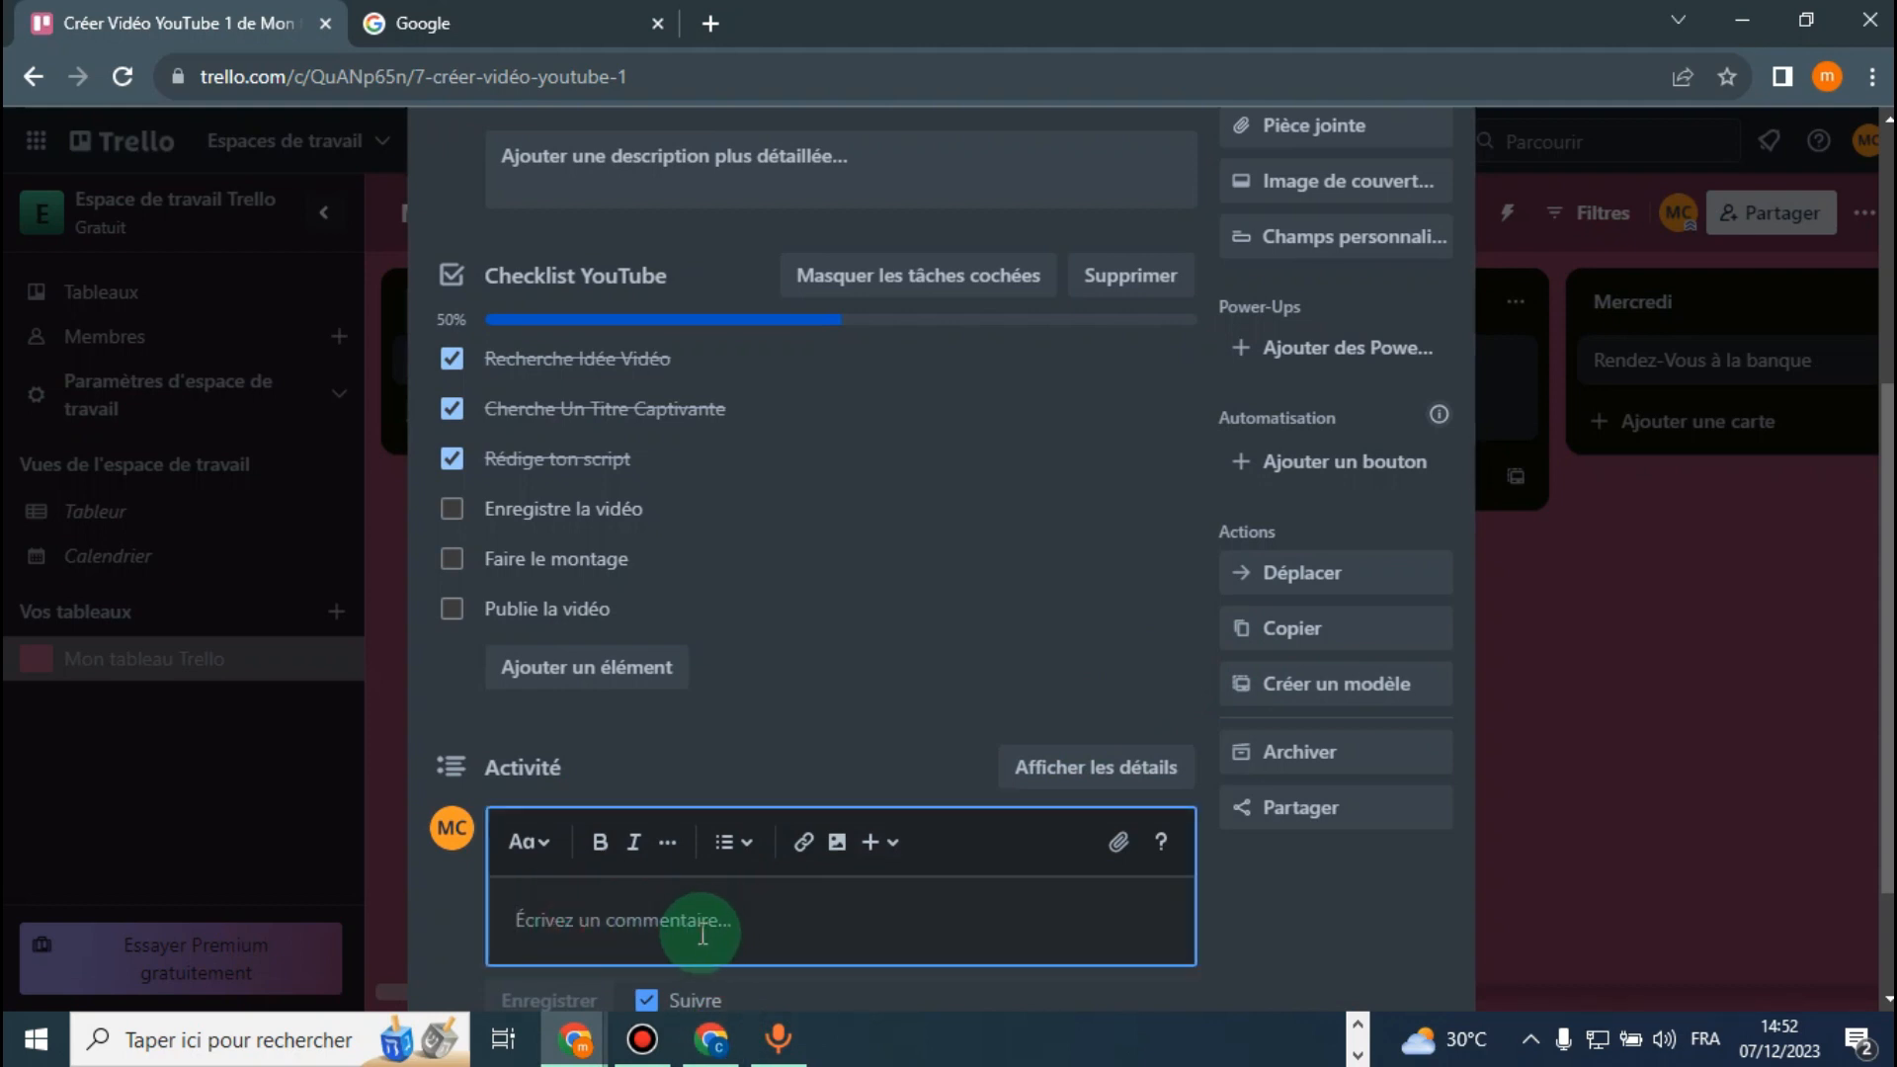
{"action": "left_click", "coordinate": [1319, 868]}
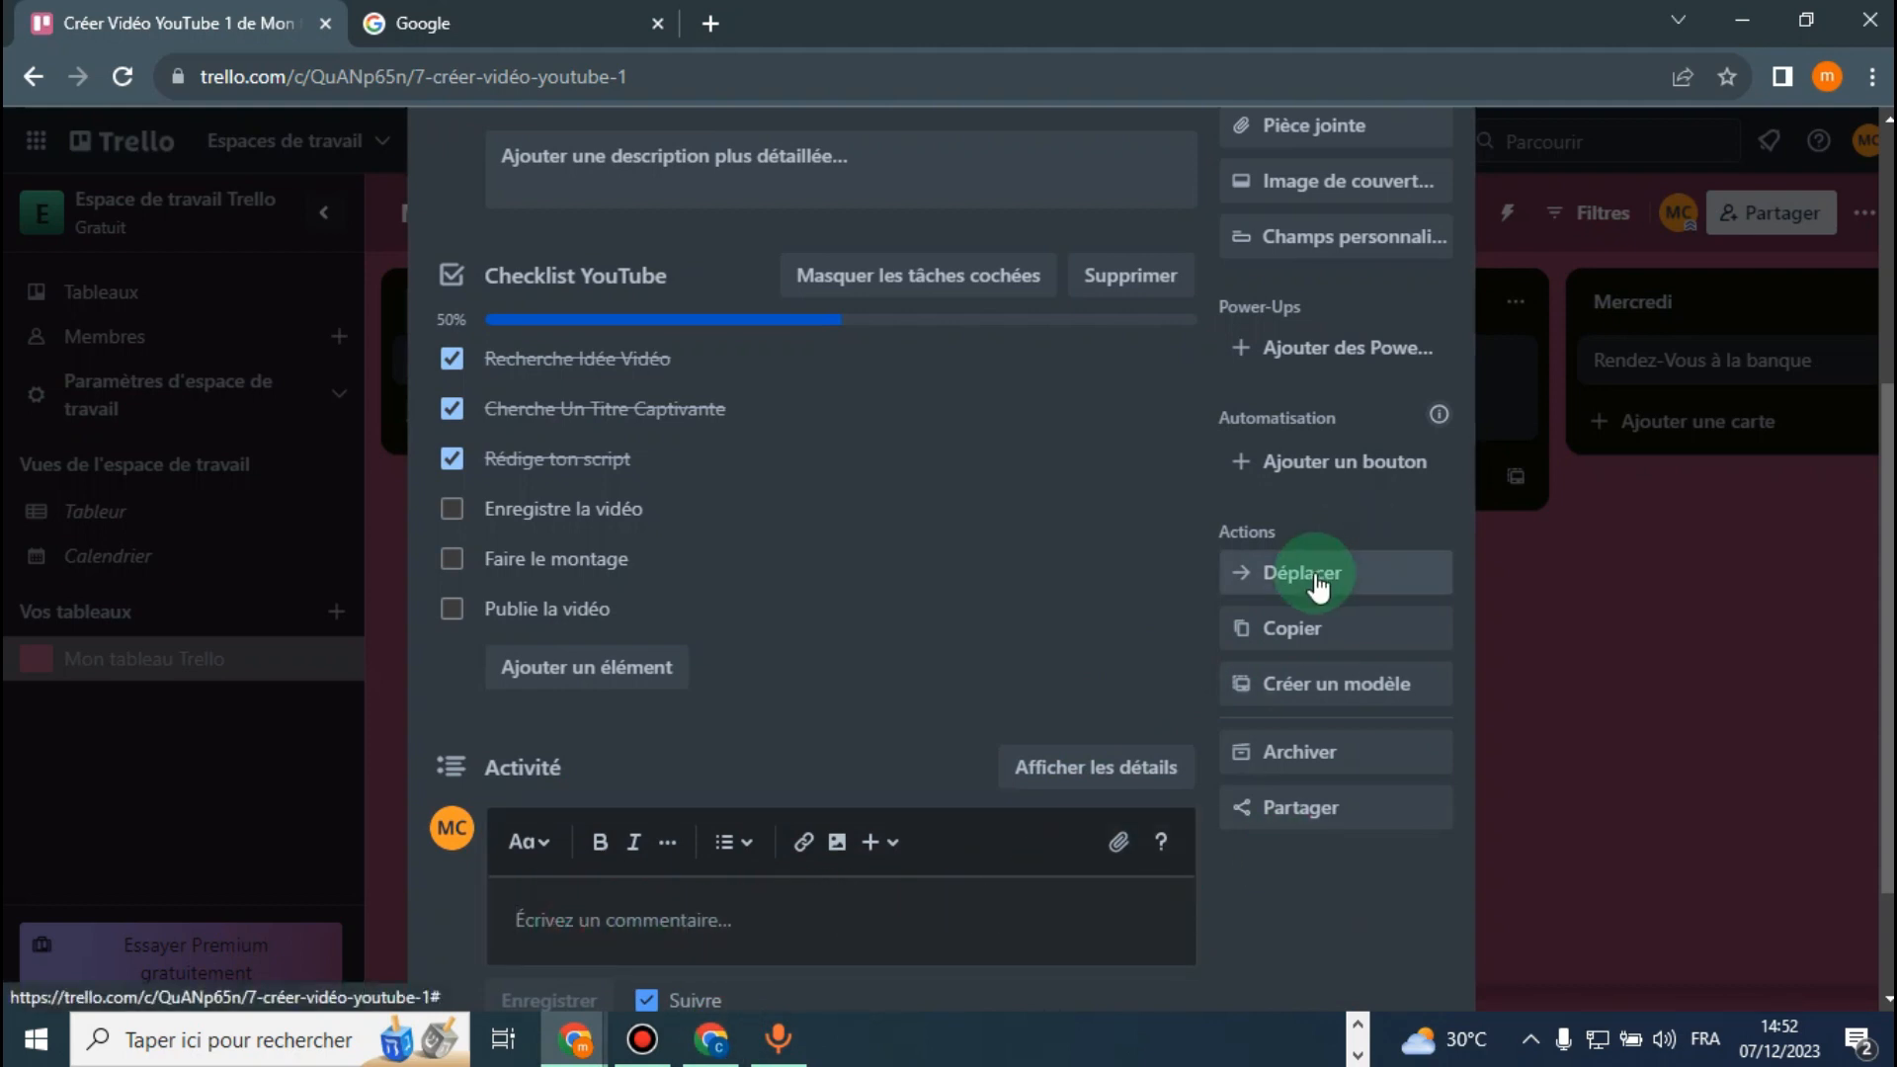
Review the suggested destinations and the board, list and position settings for moving the card, and close it without moving it
{"action": "left_click", "coordinate": [1320, 583]}
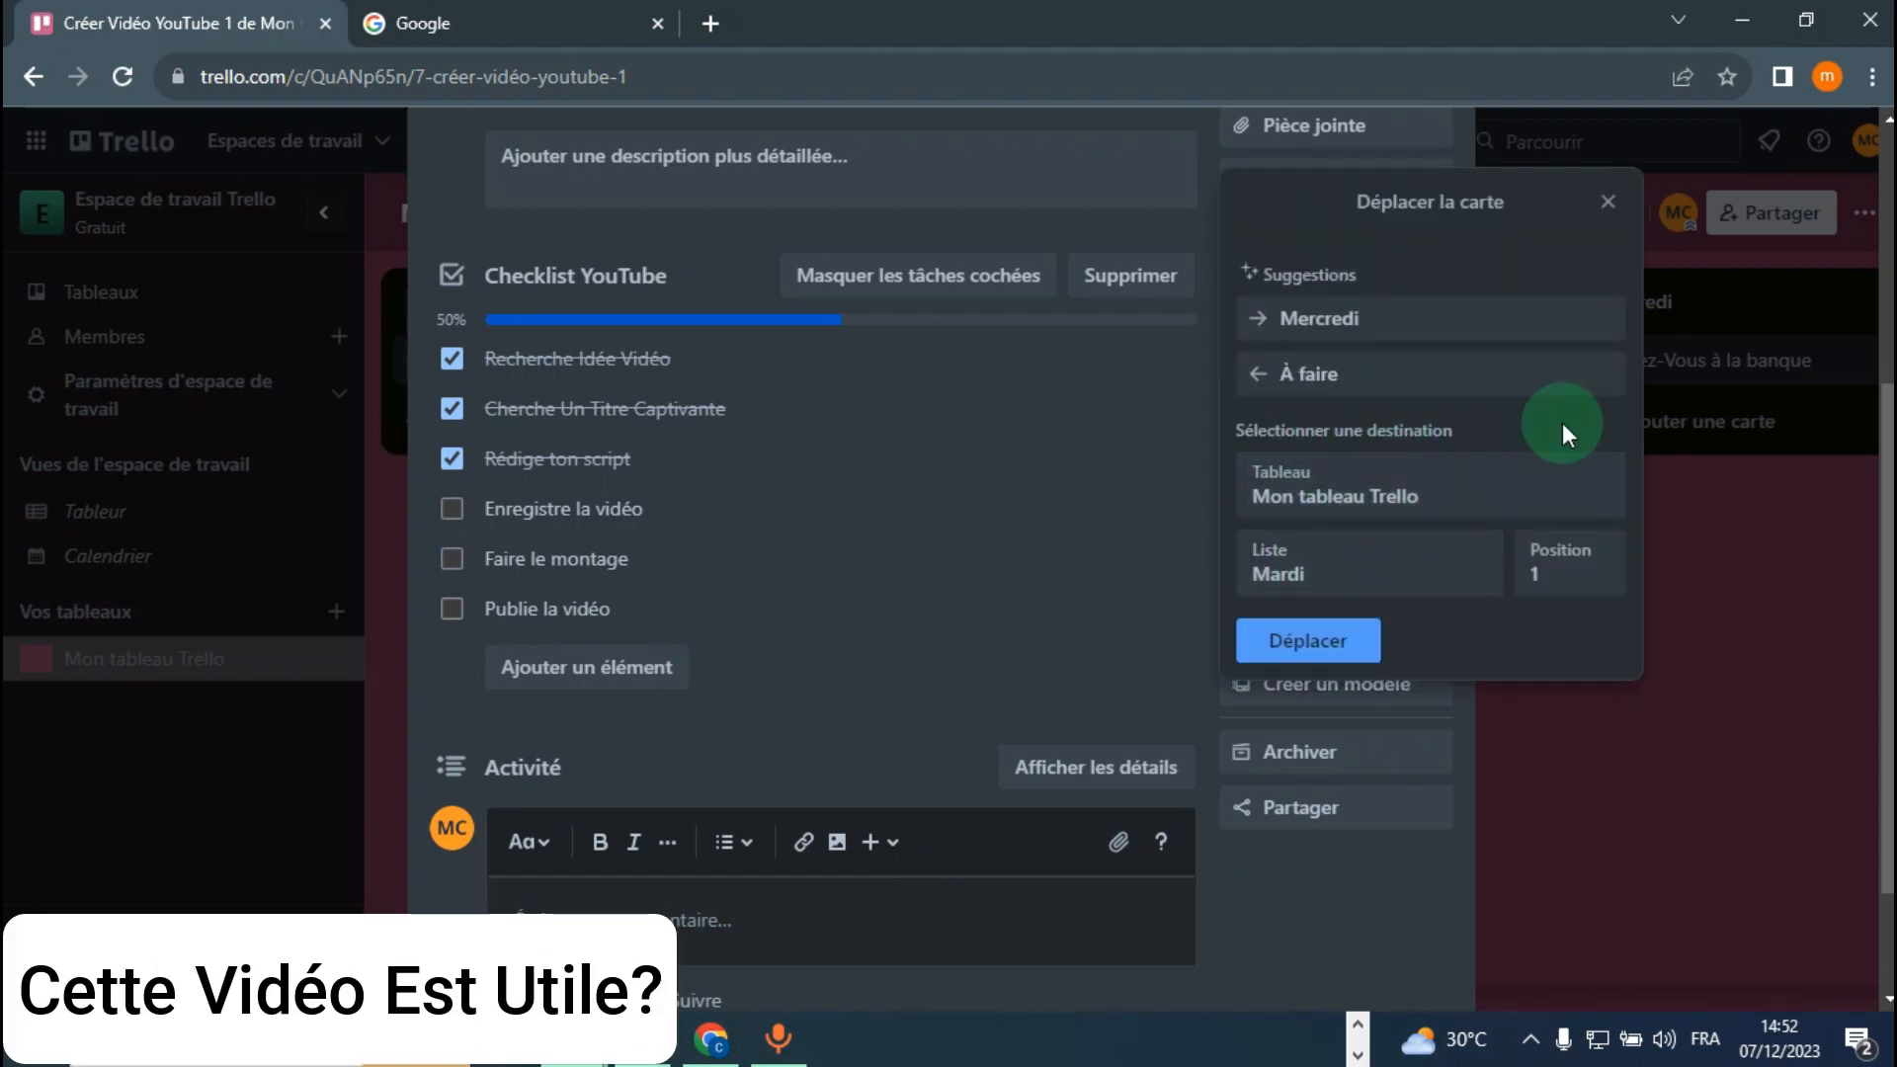
{"action": "left_click", "coordinate": [1608, 201]}
{"action": "scroll", "coordinate": [1494, 302], "scroll_direction": "up", "scroll_amount": 5}
{"action": "left_click", "coordinate": [1429, 184]}
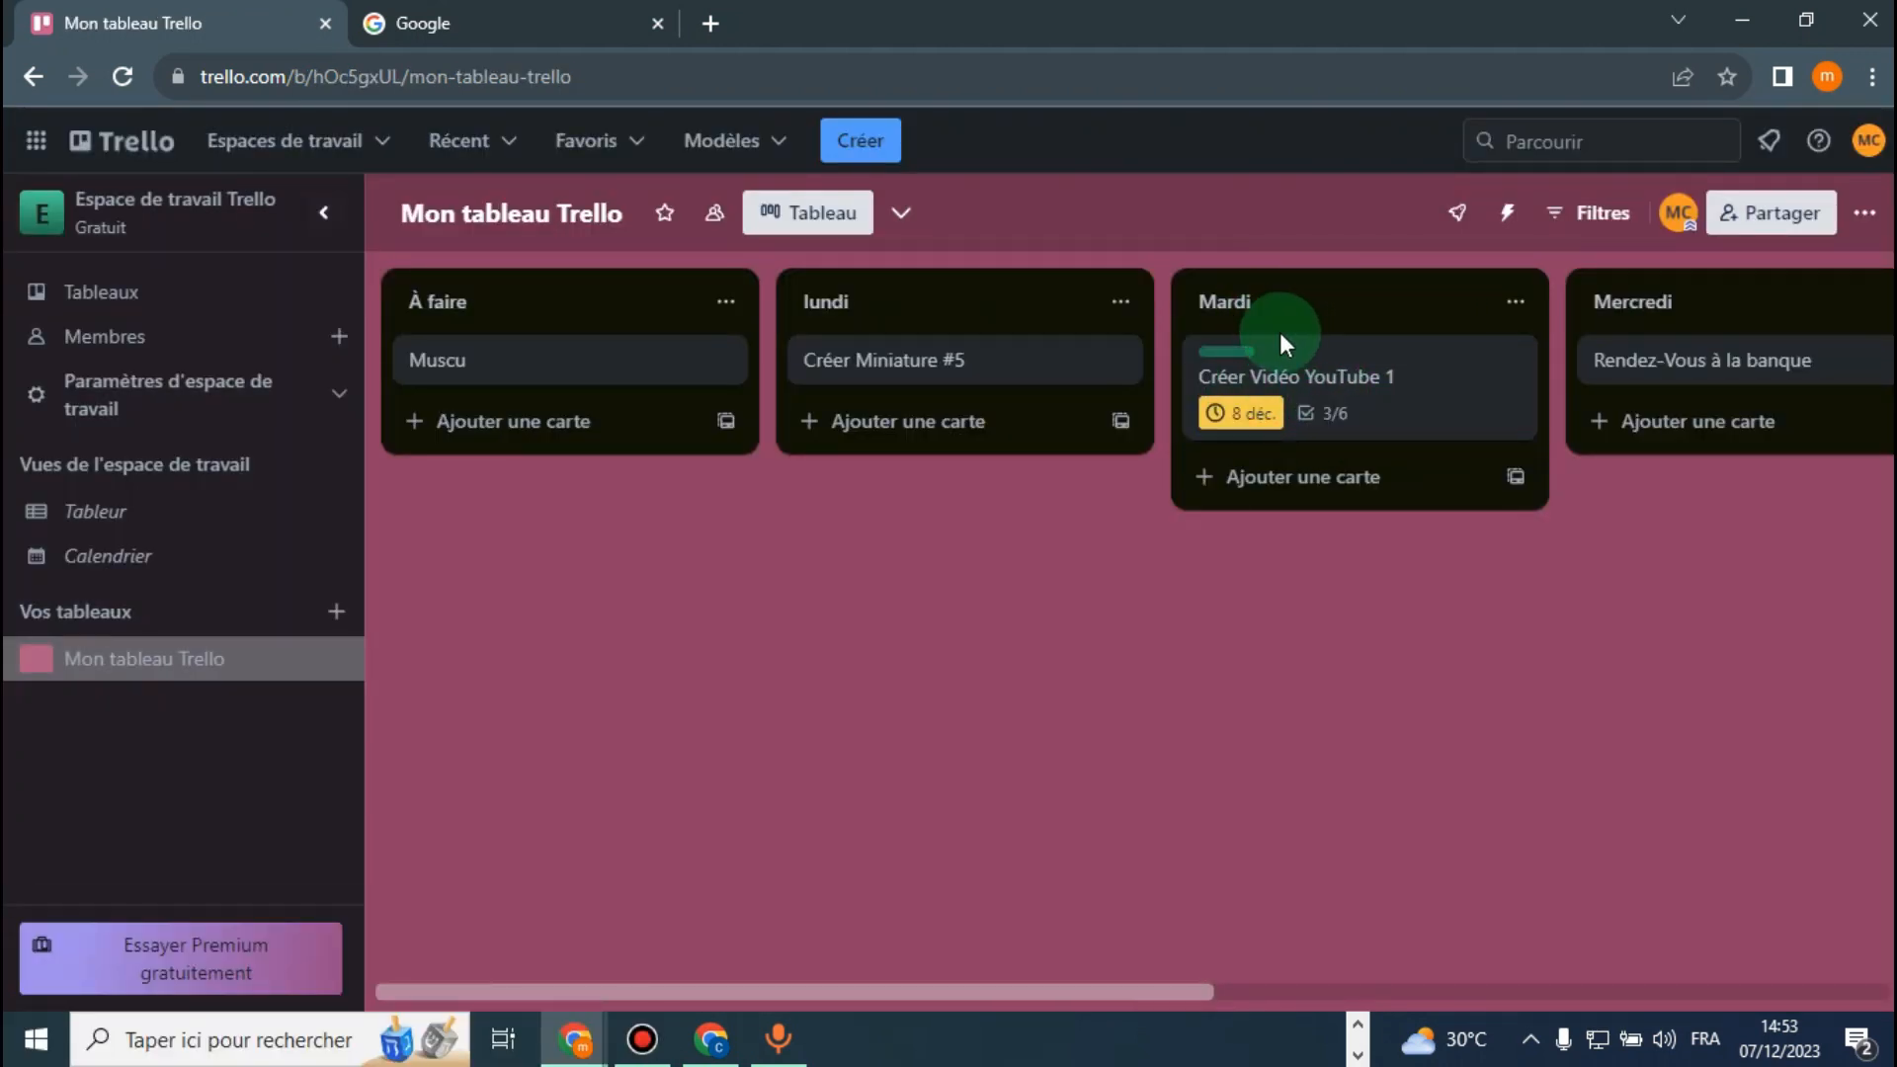
Move the card "Créer Vidéo YouTube 1" from Mardi to the suggested Mercredi list and close the card
{"action": "left_click", "coordinate": [1386, 378]}
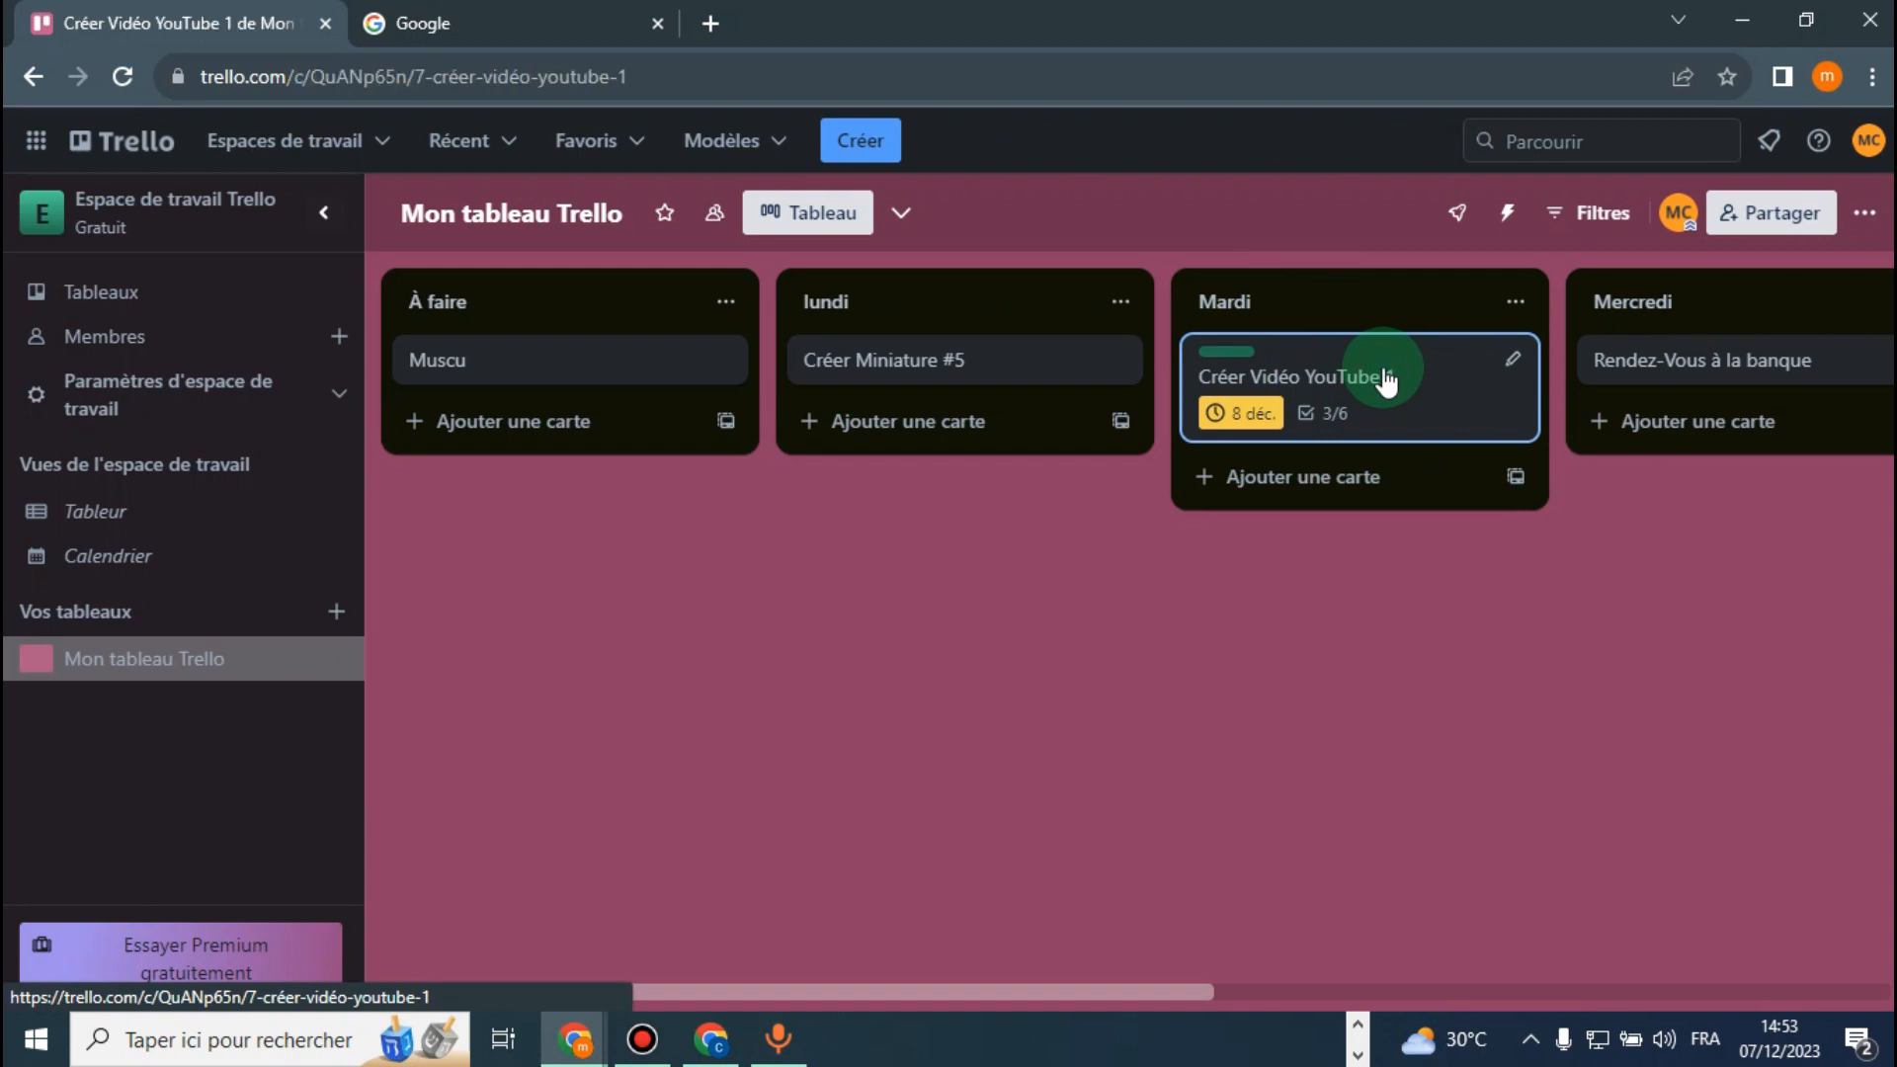
{"action": "scroll", "coordinate": [1363, 656], "scroll_direction": "down", "scroll_amount": 2}
{"action": "scroll", "coordinate": [1330, 853], "scroll_direction": "down", "scroll_amount": 2}
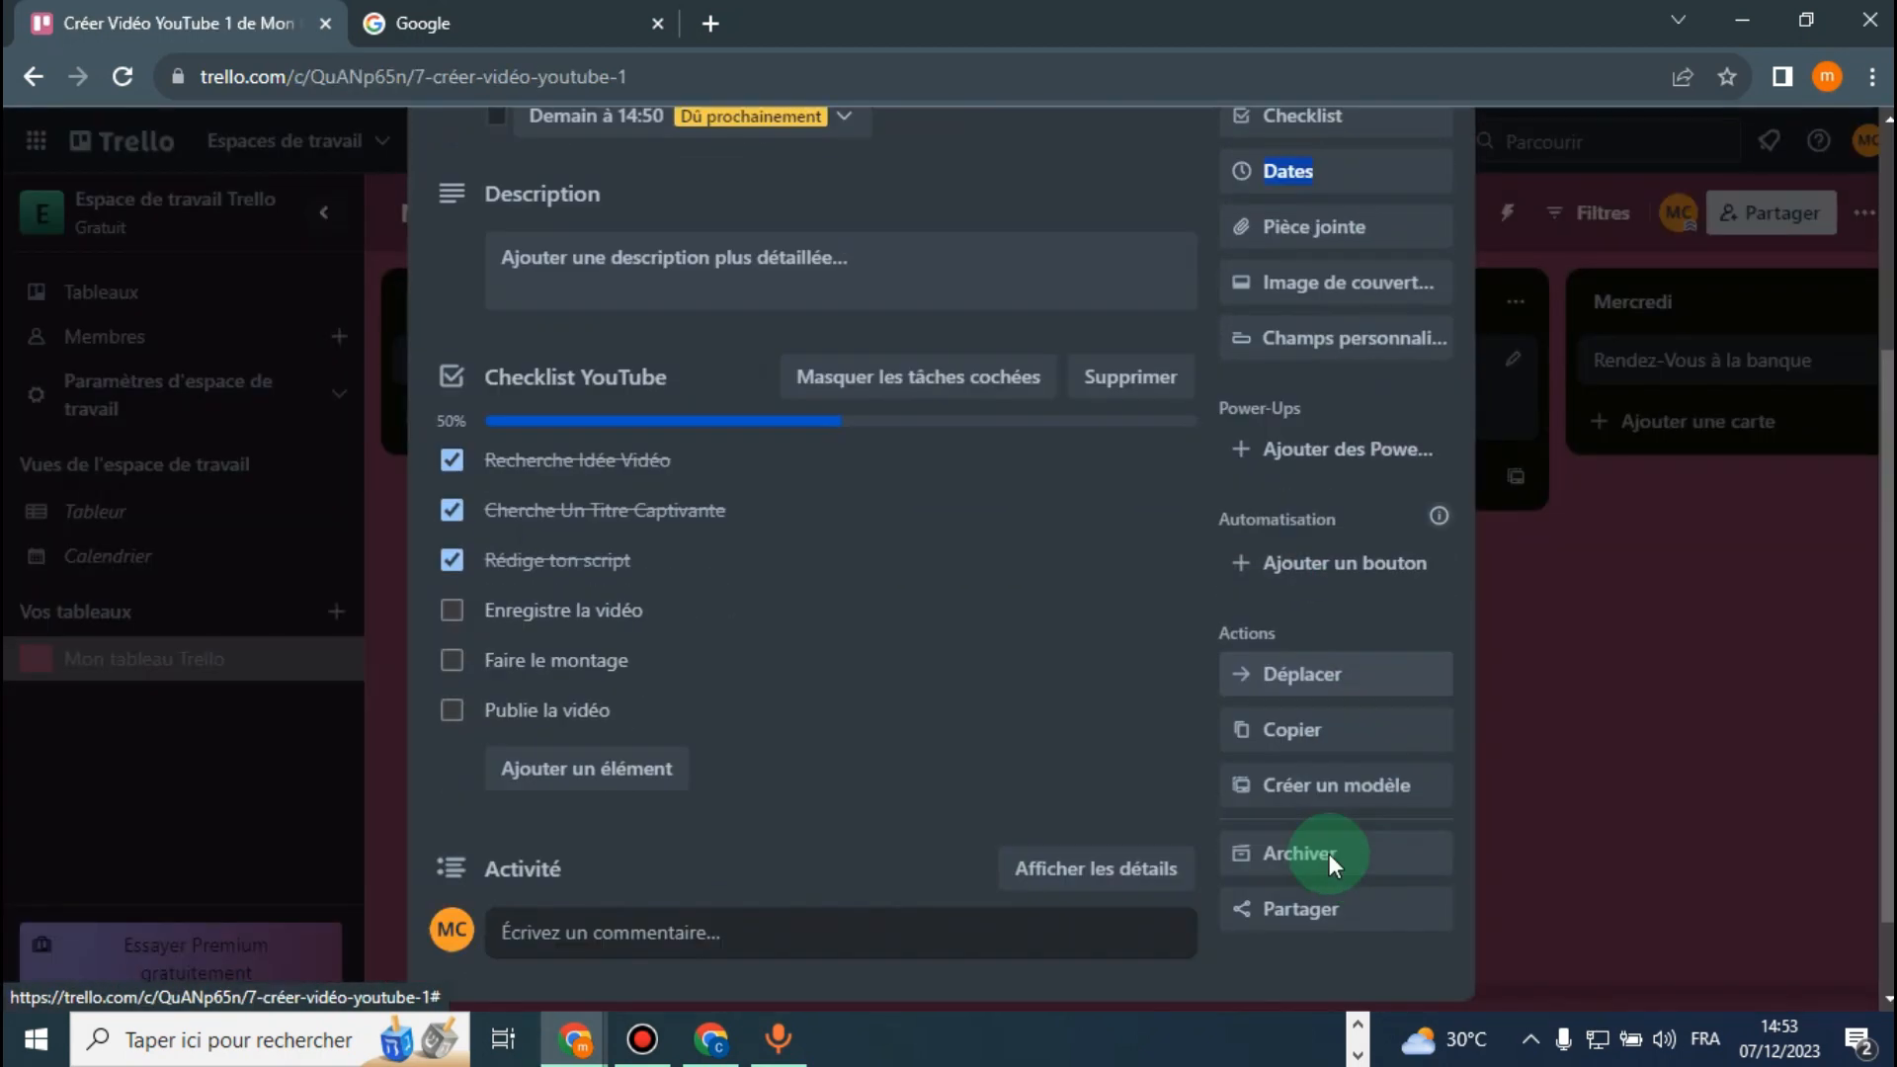
{"action": "scroll", "coordinate": [1329, 854], "scroll_direction": "down", "scroll_amount": 1}
{"action": "left_click", "coordinate": [1336, 608]}
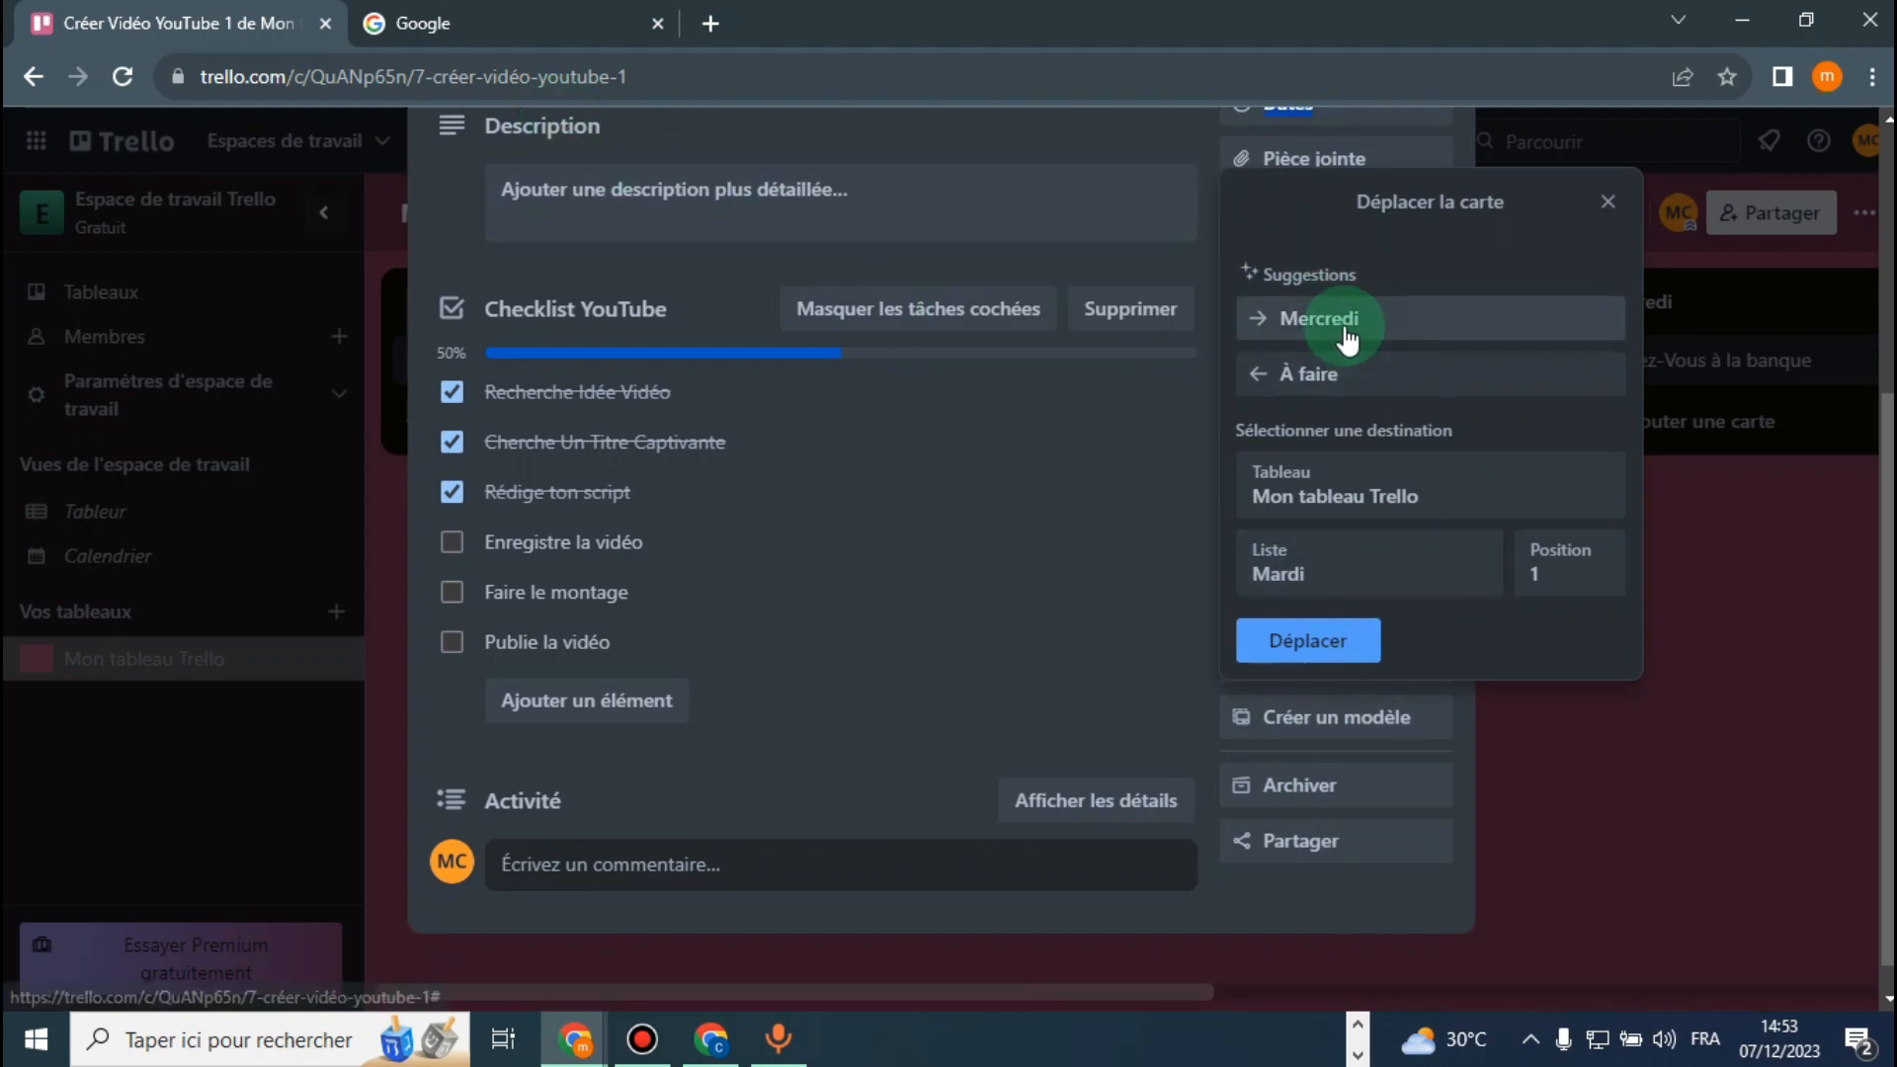
{"action": "left_click", "coordinate": [1317, 320]}
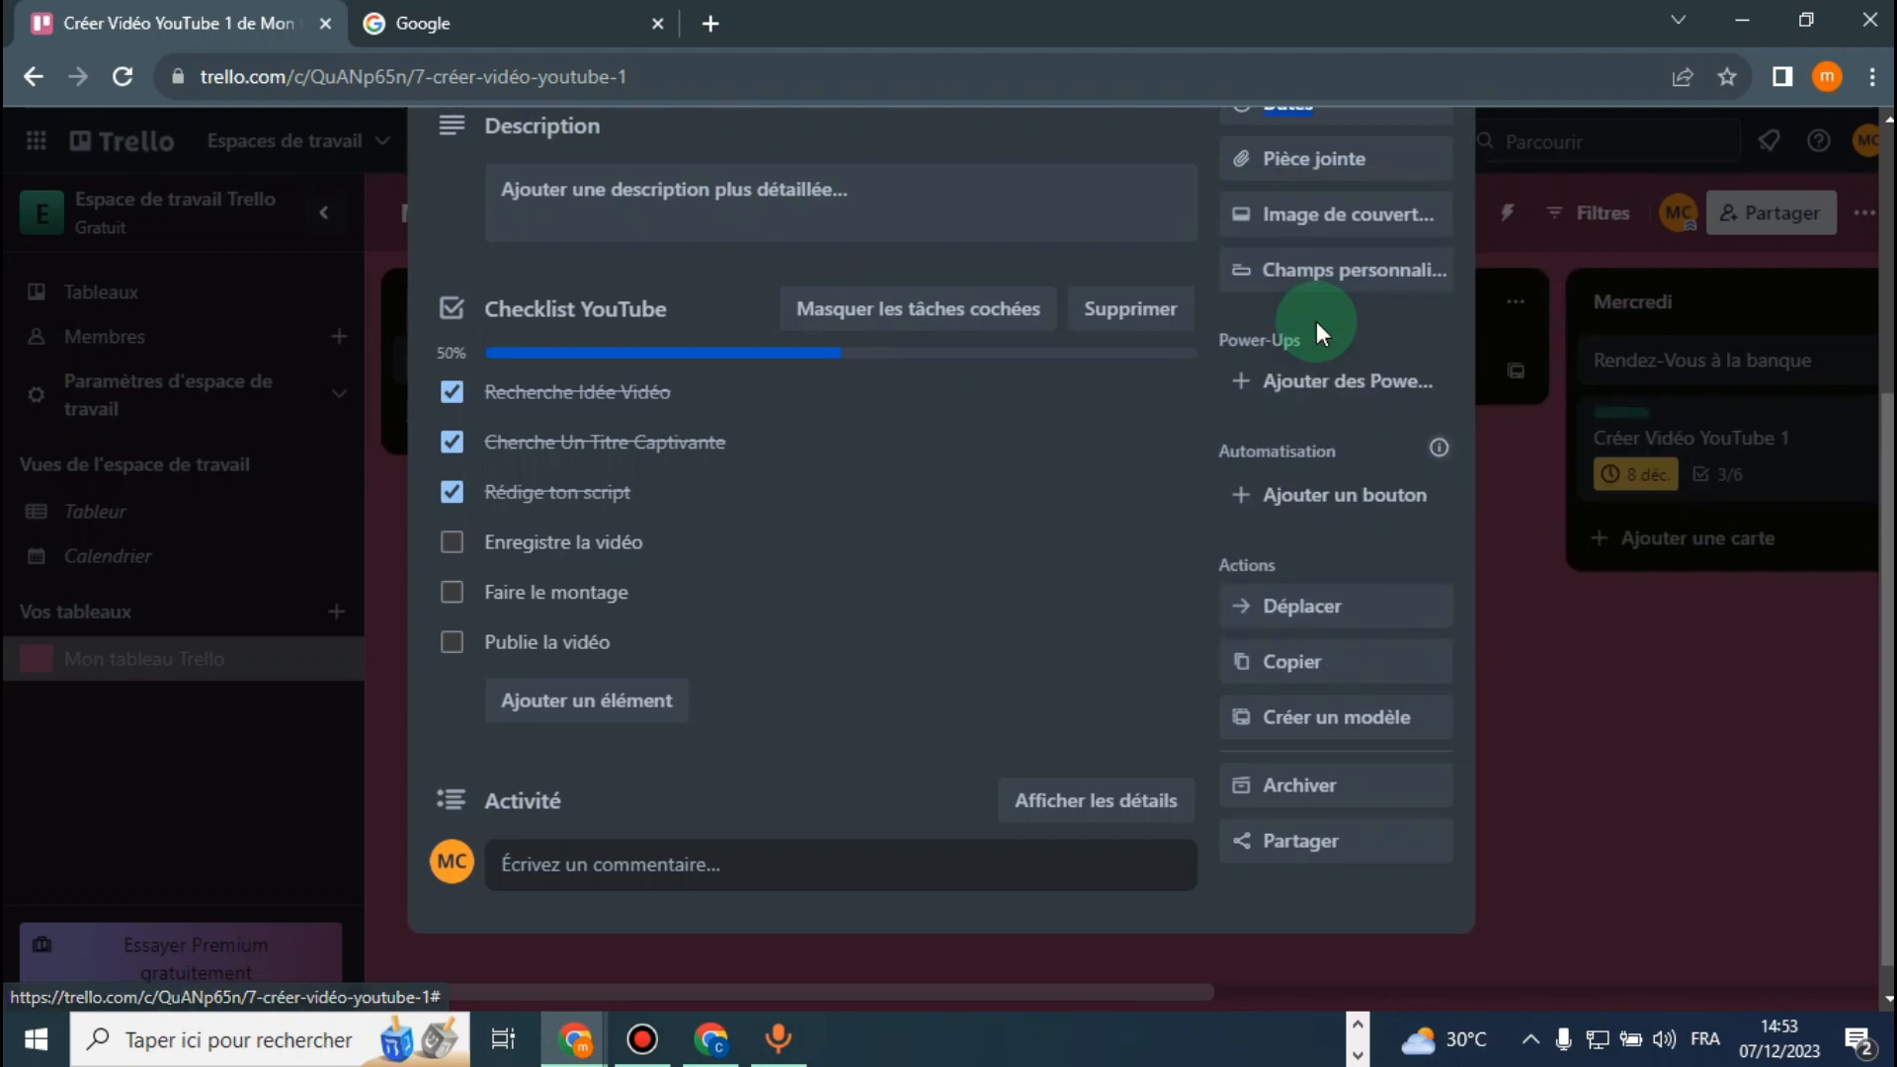
{"action": "scroll", "coordinate": [1462, 277], "scroll_direction": "up", "scroll_amount": 4}
{"action": "left_click", "coordinate": [1430, 223]}
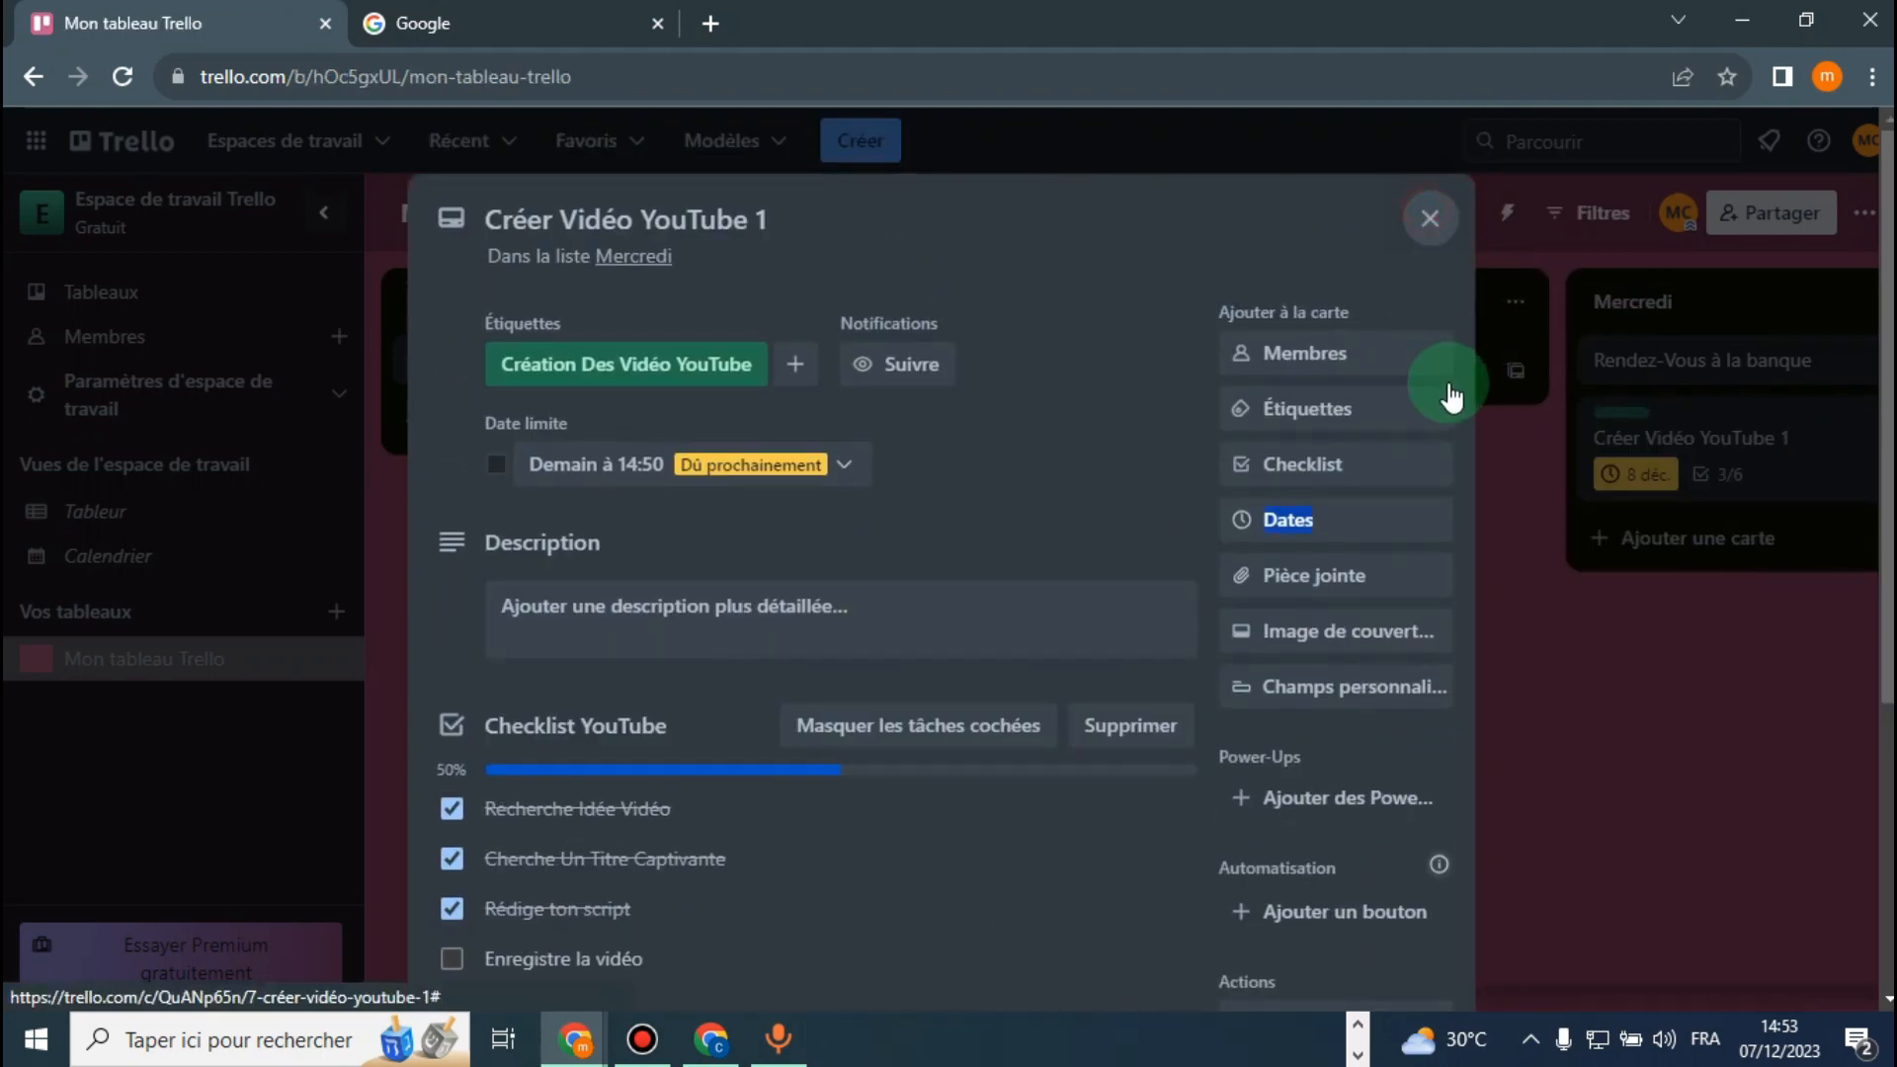
Open the card "Créer Vidéo YouTube 1" in Mercredi, review its archive and share actions, and close it without applying any
{"action": "left_click_drag", "start_coordinate": [875, 989], "coordinate": [1115, 1000]}
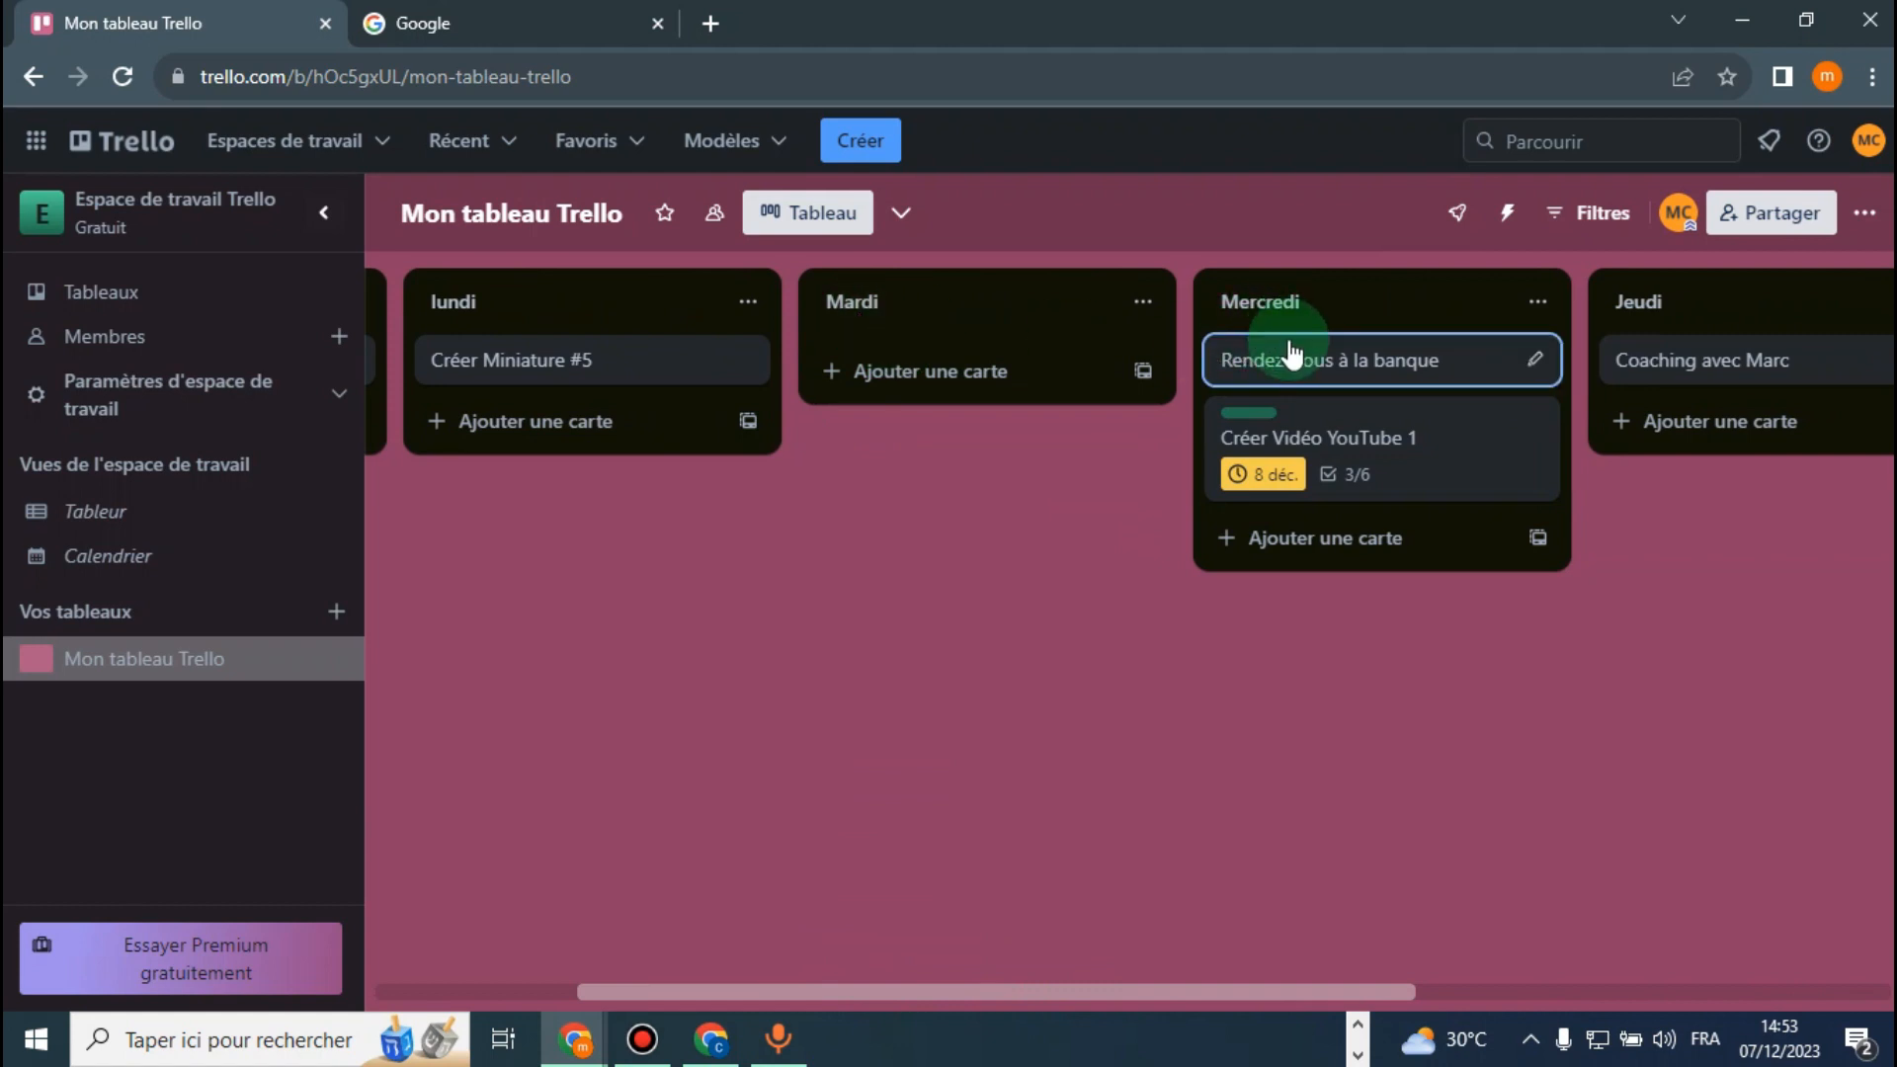
{"action": "left_click", "coordinate": [1531, 420]}
{"action": "left_click", "coordinate": [1592, 420]}
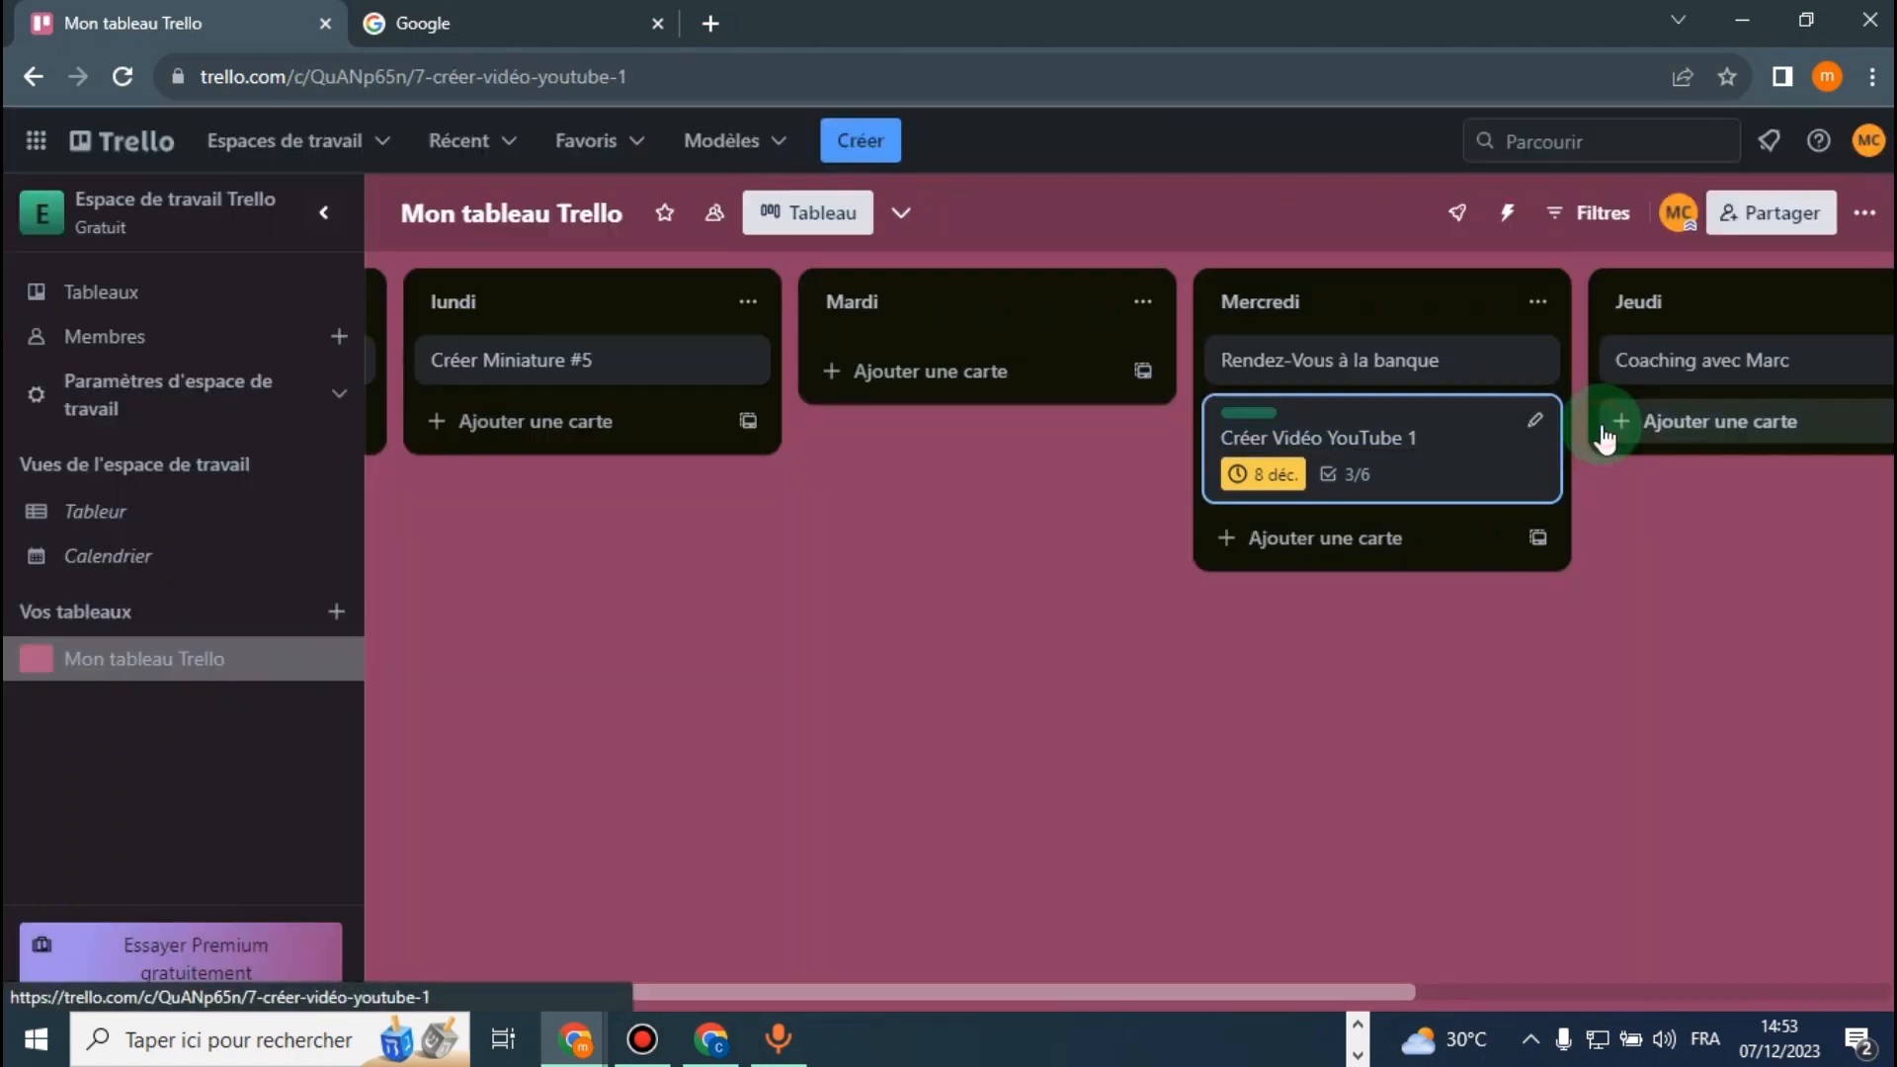
{"action": "scroll", "coordinate": [1200, 444], "scroll_direction": "down", "scroll_amount": 4}
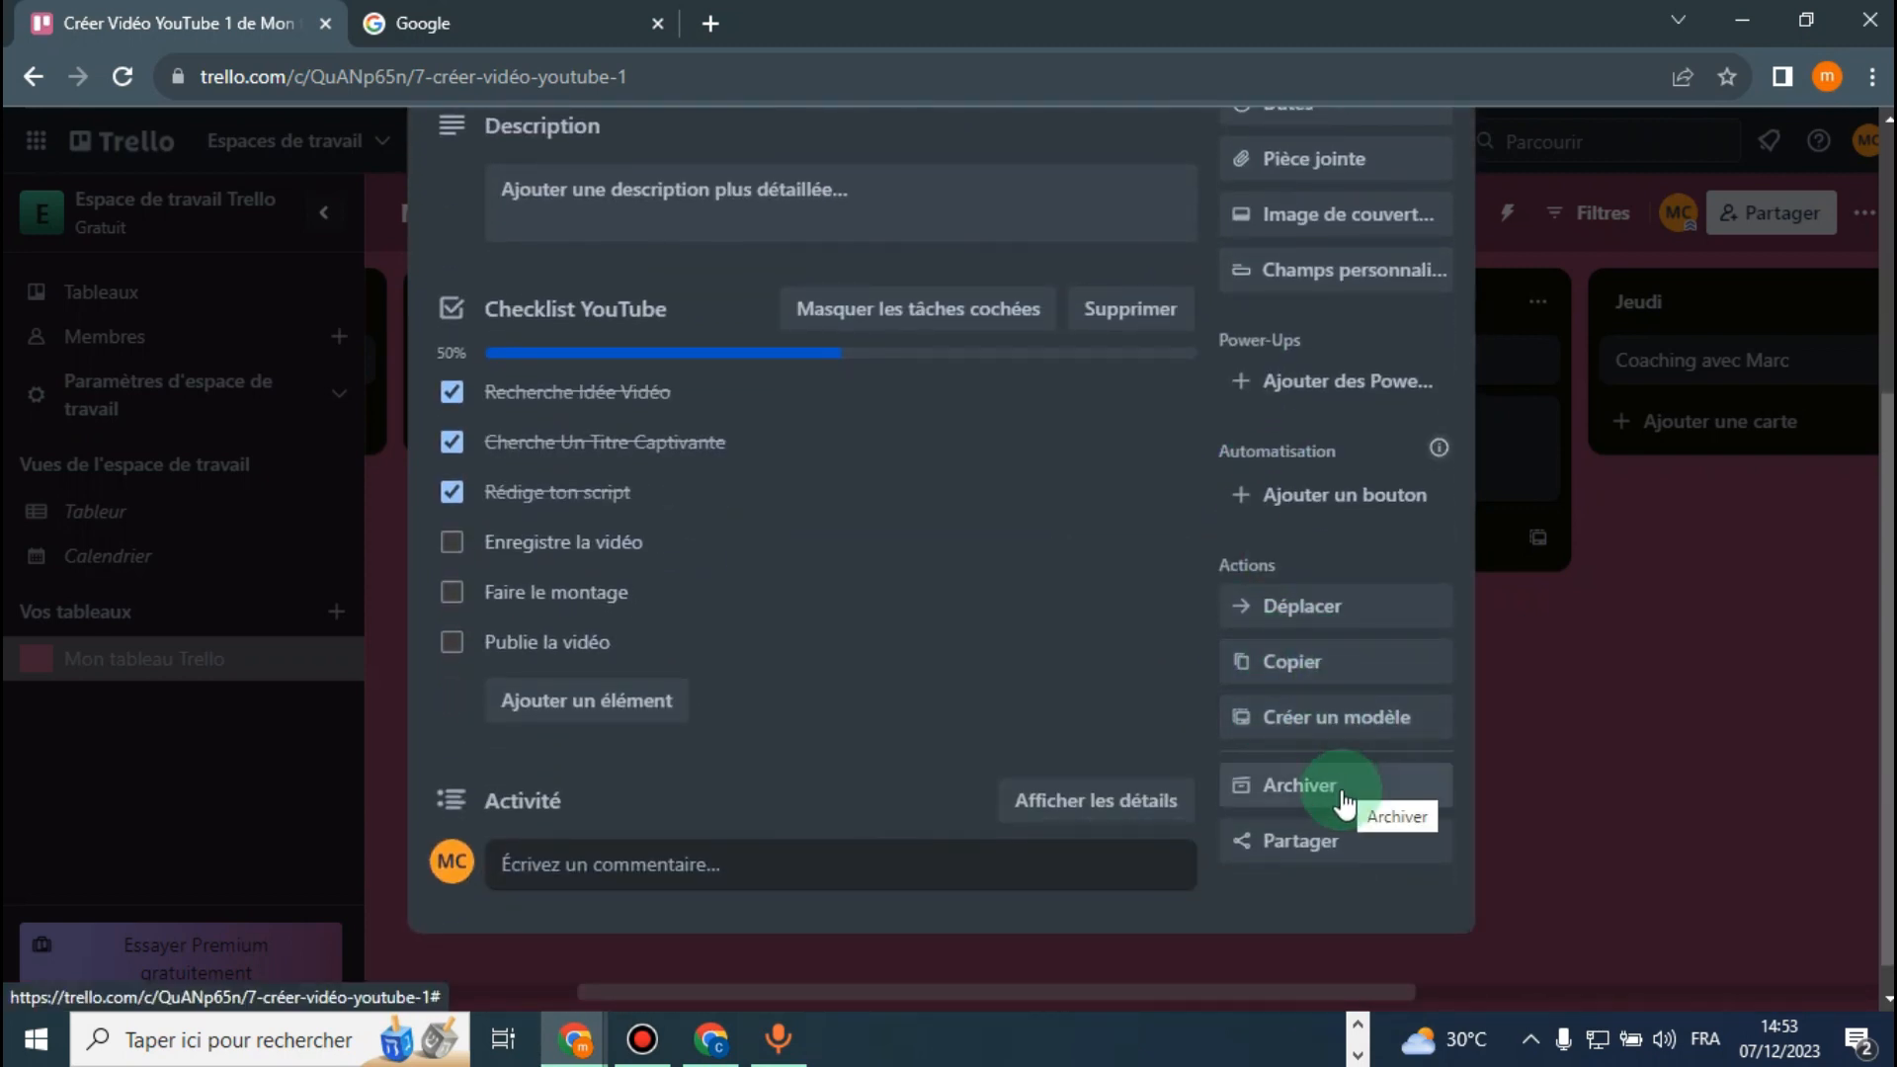
{"action": "scroll", "coordinate": [1312, 840], "scroll_direction": "up", "scroll_amount": 4}
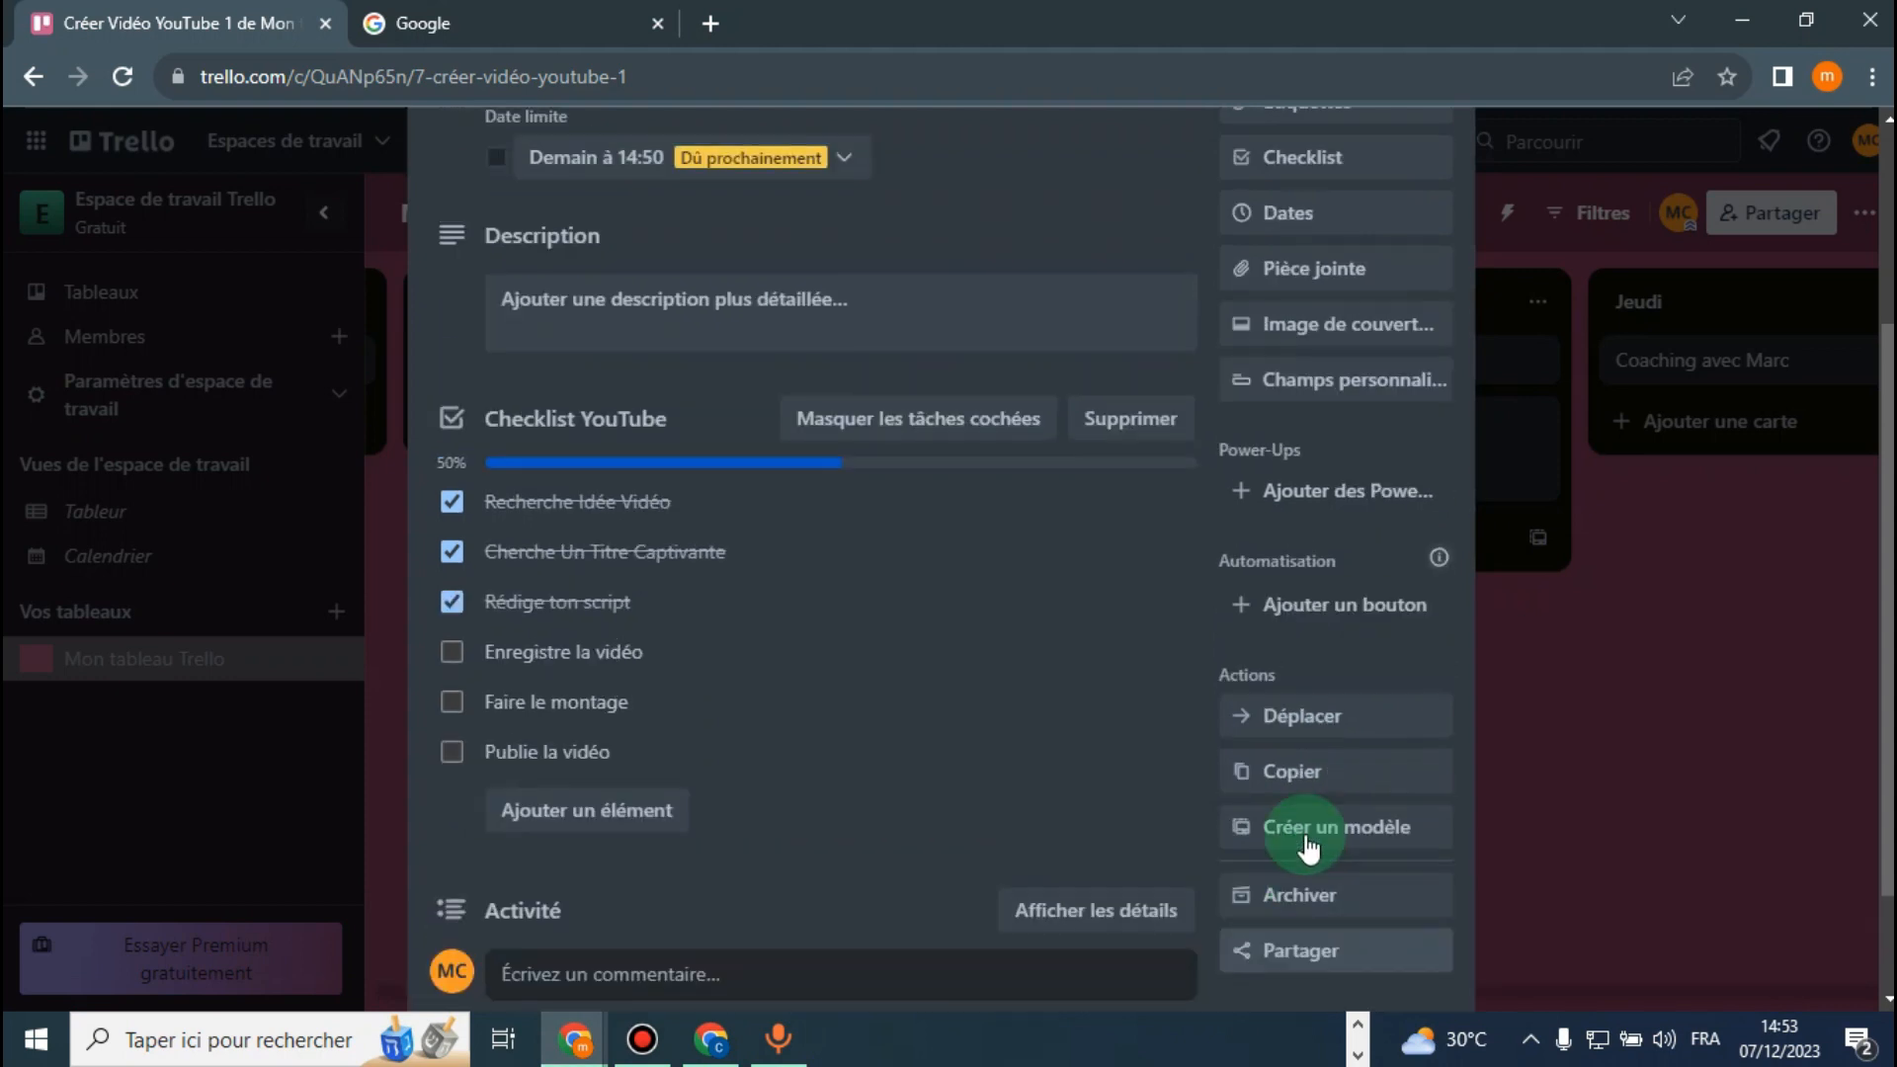
{"action": "left_click", "coordinate": [1430, 218]}
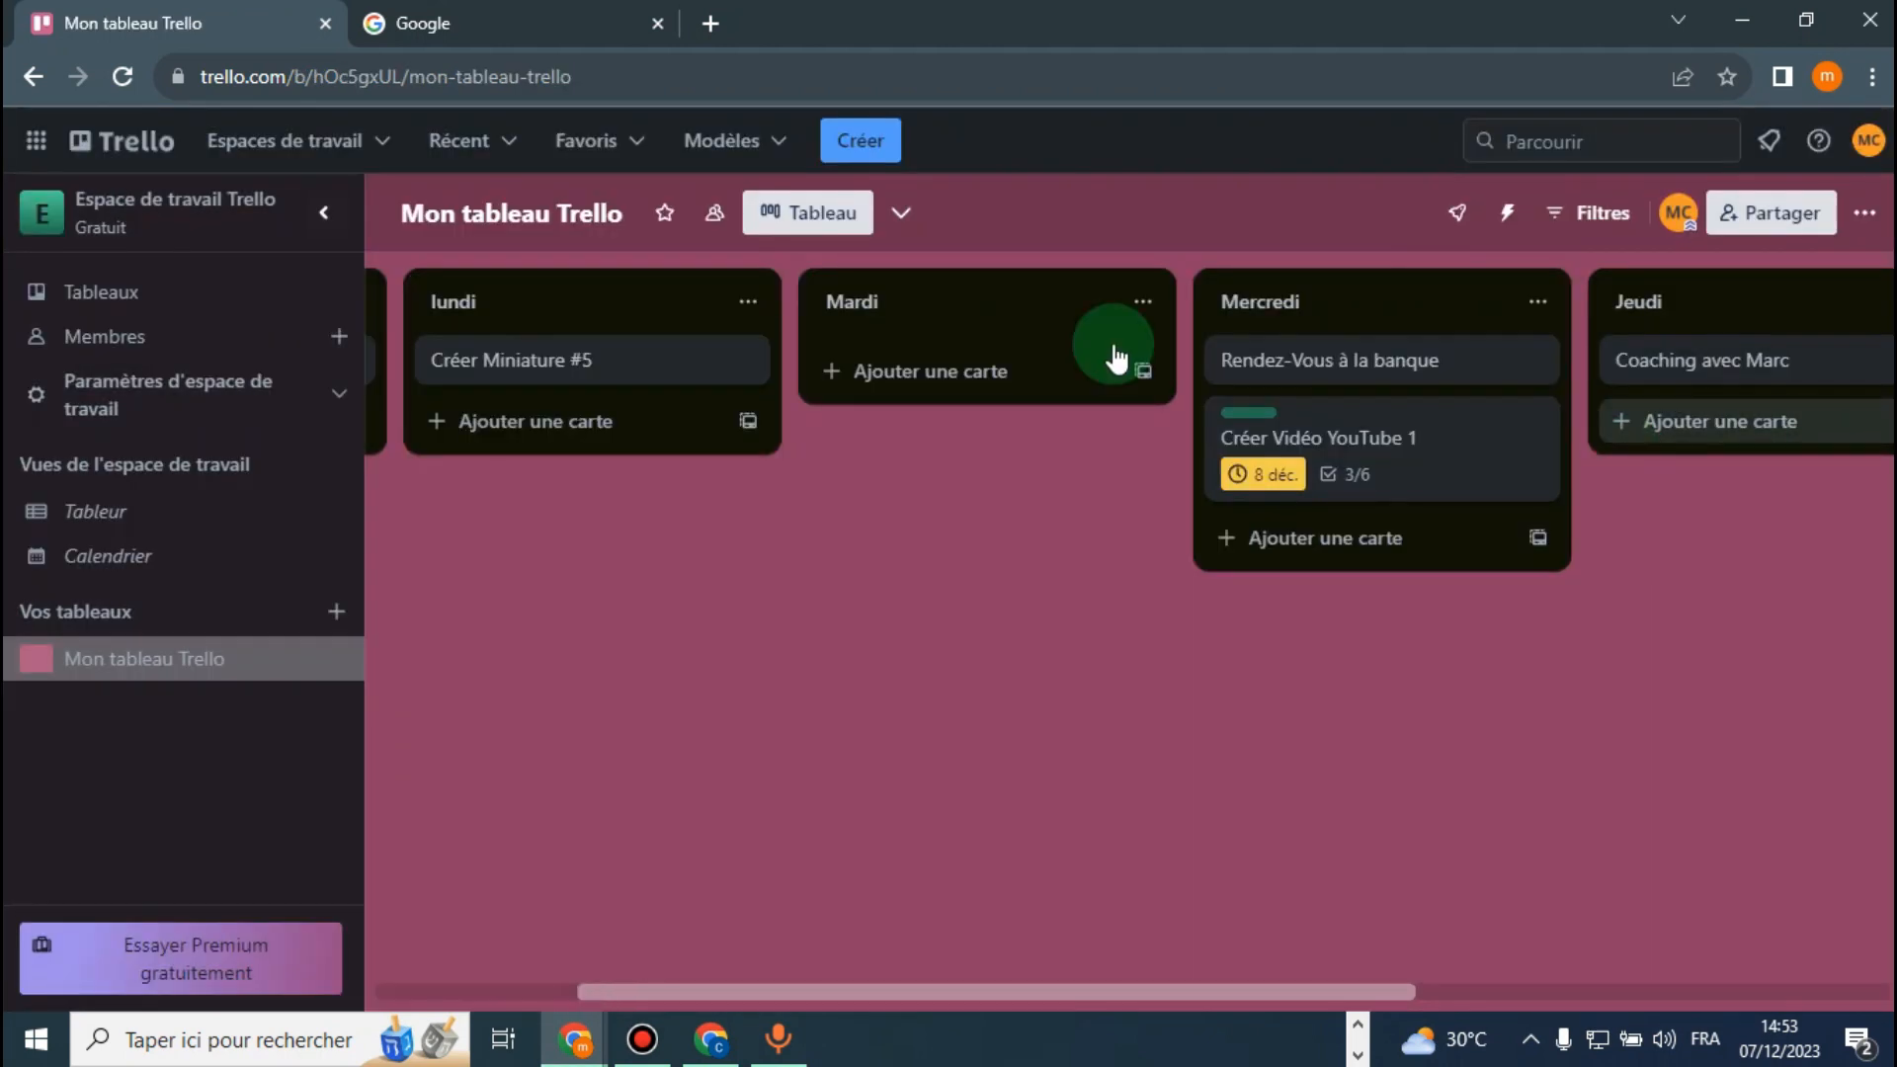
Open the title of the Mercredi list for editing and leave it without renaming the list
{"action": "left_click_drag", "start_coordinate": [786, 991], "coordinate": [582, 447]}
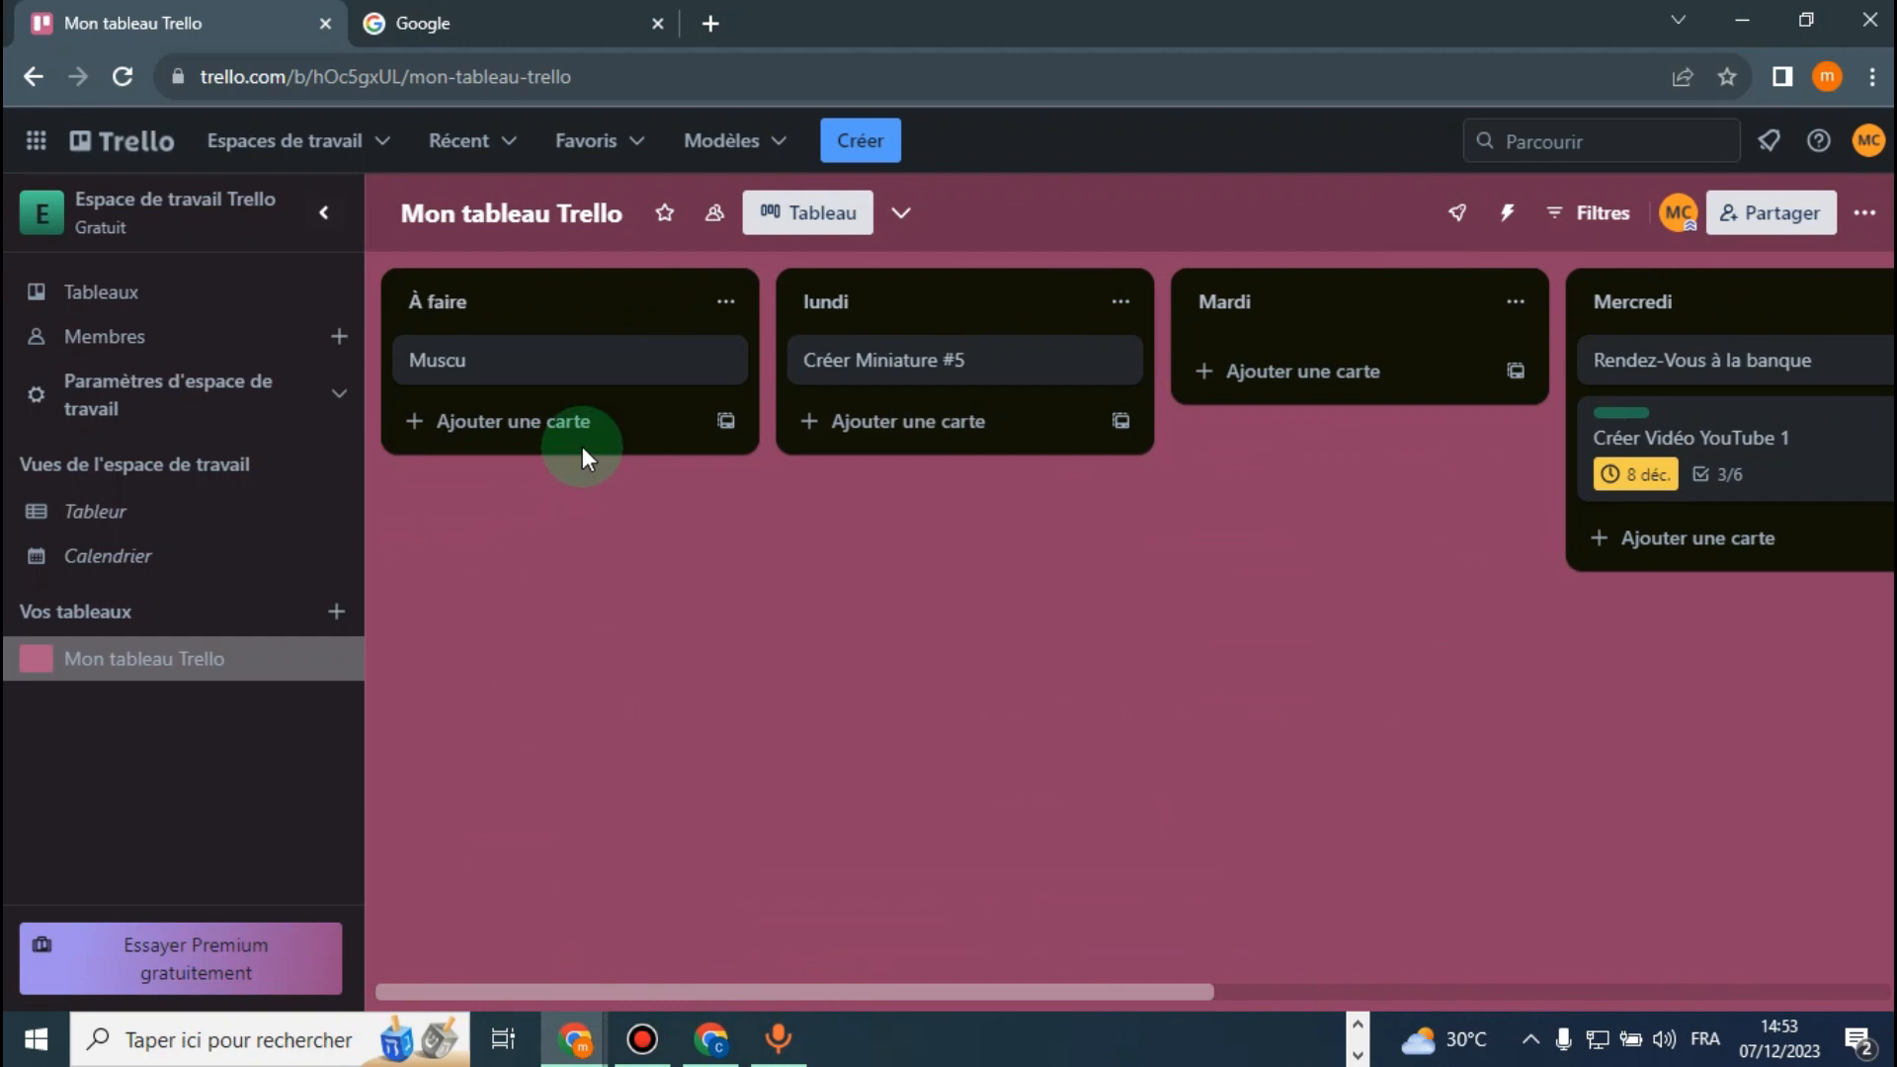
{"action": "left_click_drag", "start_coordinate": [1193, 988], "coordinate": [1638, 423]}
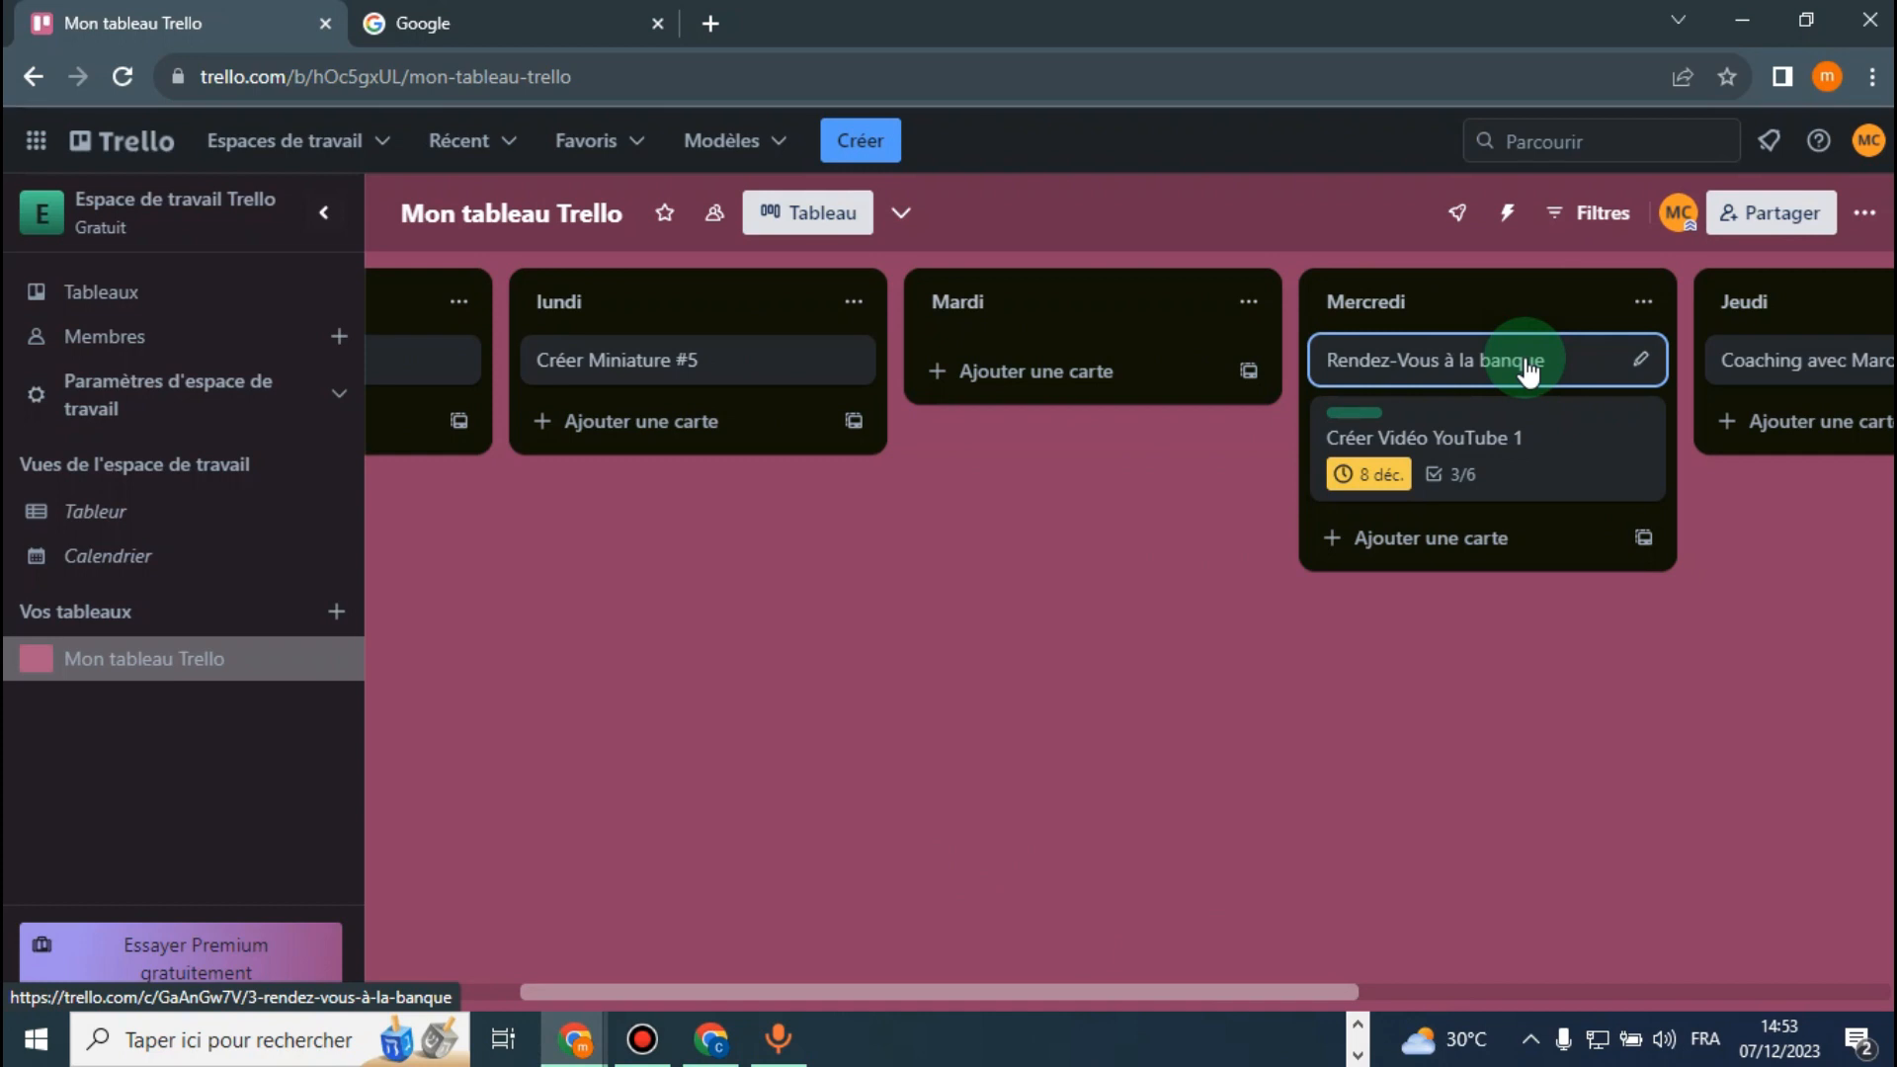
{"action": "left_click", "coordinate": [1377, 304]}
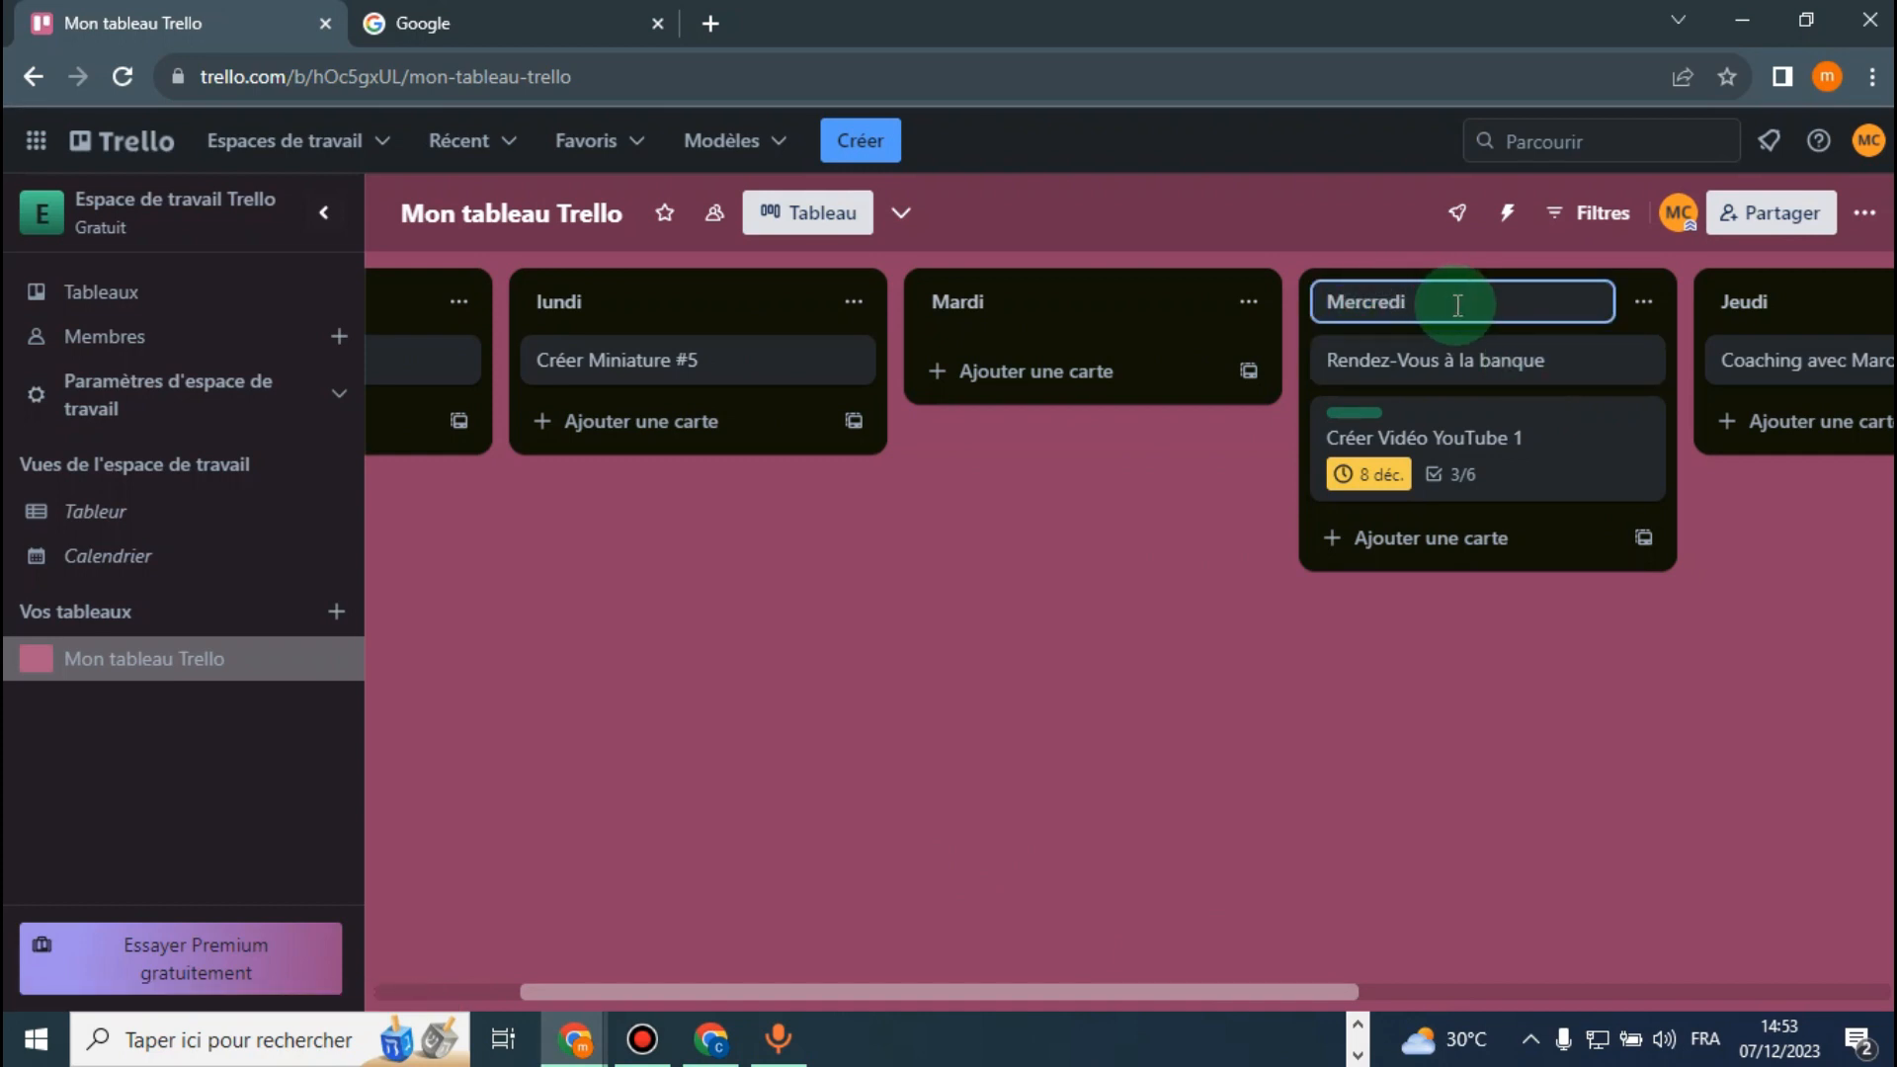
{"action": "left_click", "coordinate": [1296, 315]}
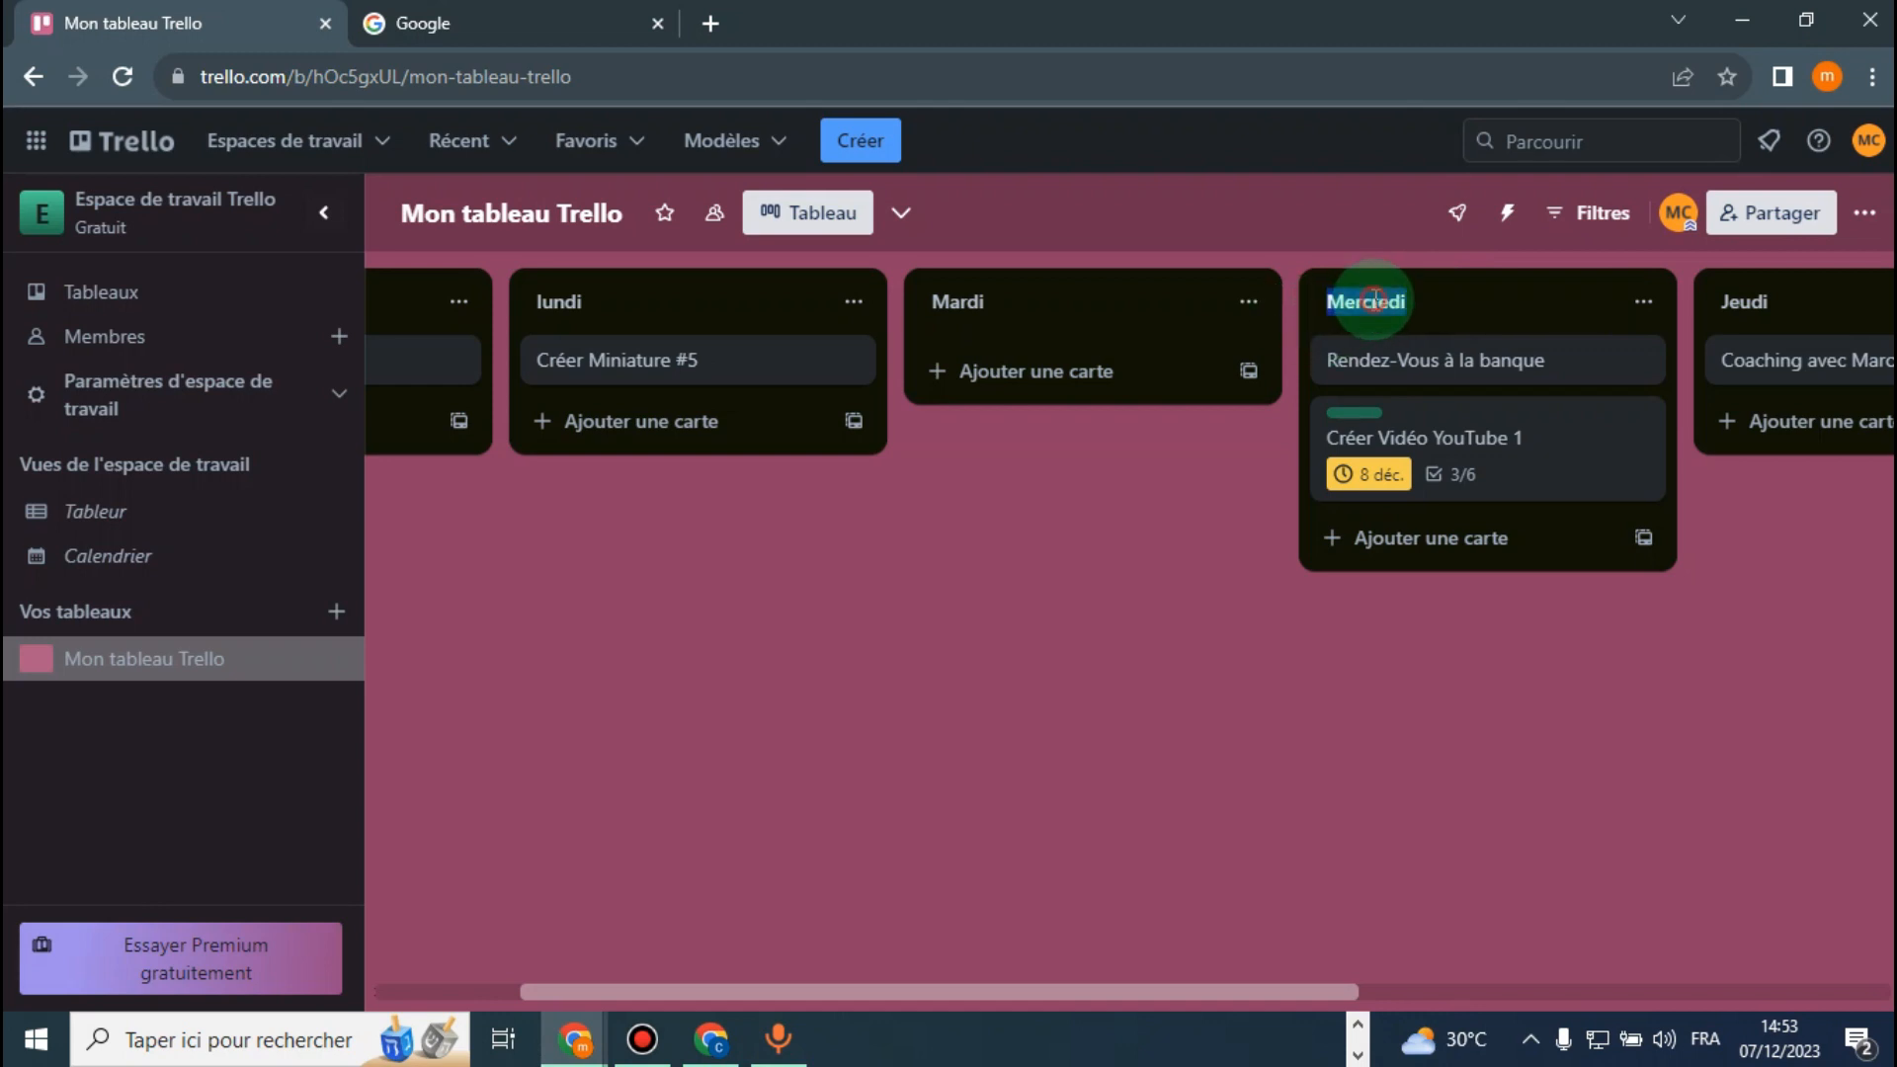
{"action": "left_click", "coordinate": [1364, 316]}
{"action": "left_click", "coordinate": [1466, 298]}
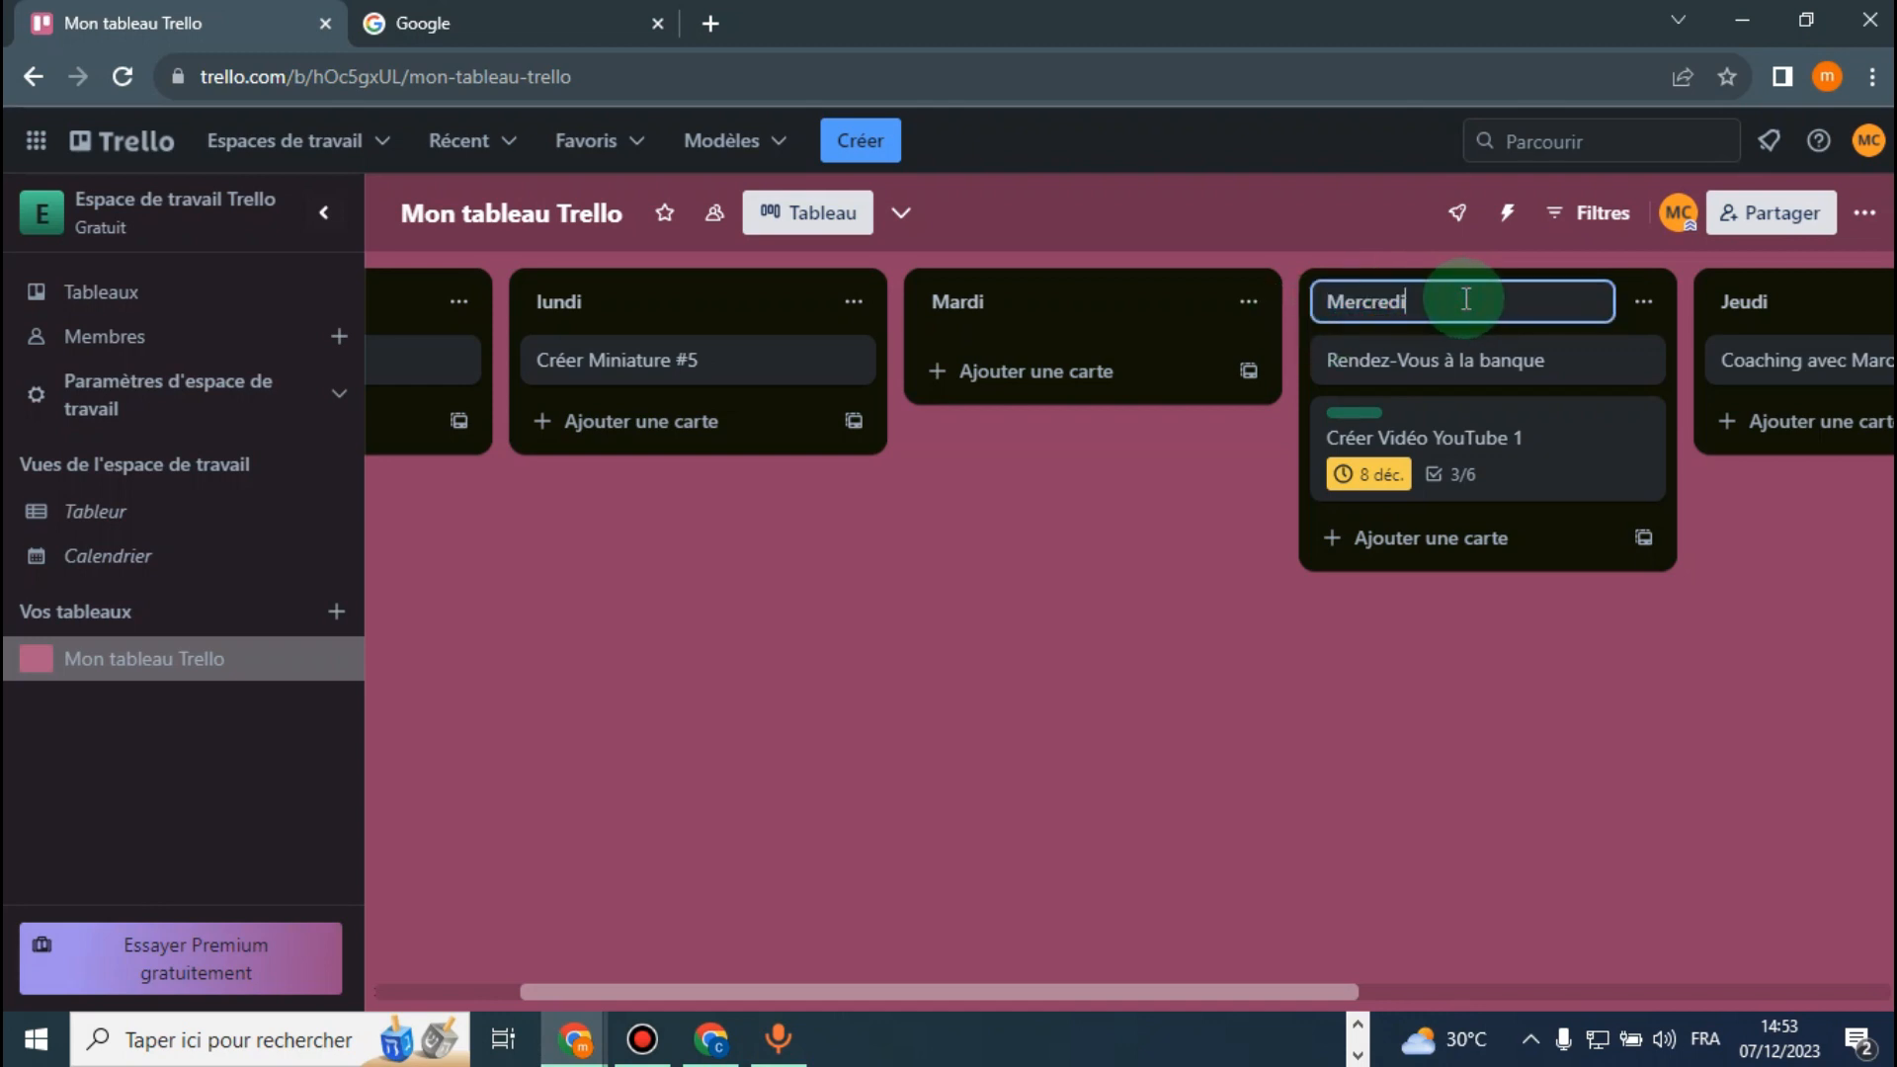
{"action": "left_click", "coordinate": [1187, 559]}
Rename the board as "Mes activités"
{"action": "left_click_drag", "start_coordinate": [940, 994], "coordinate": [750, 986]}
{"action": "left_click", "coordinate": [565, 211]}
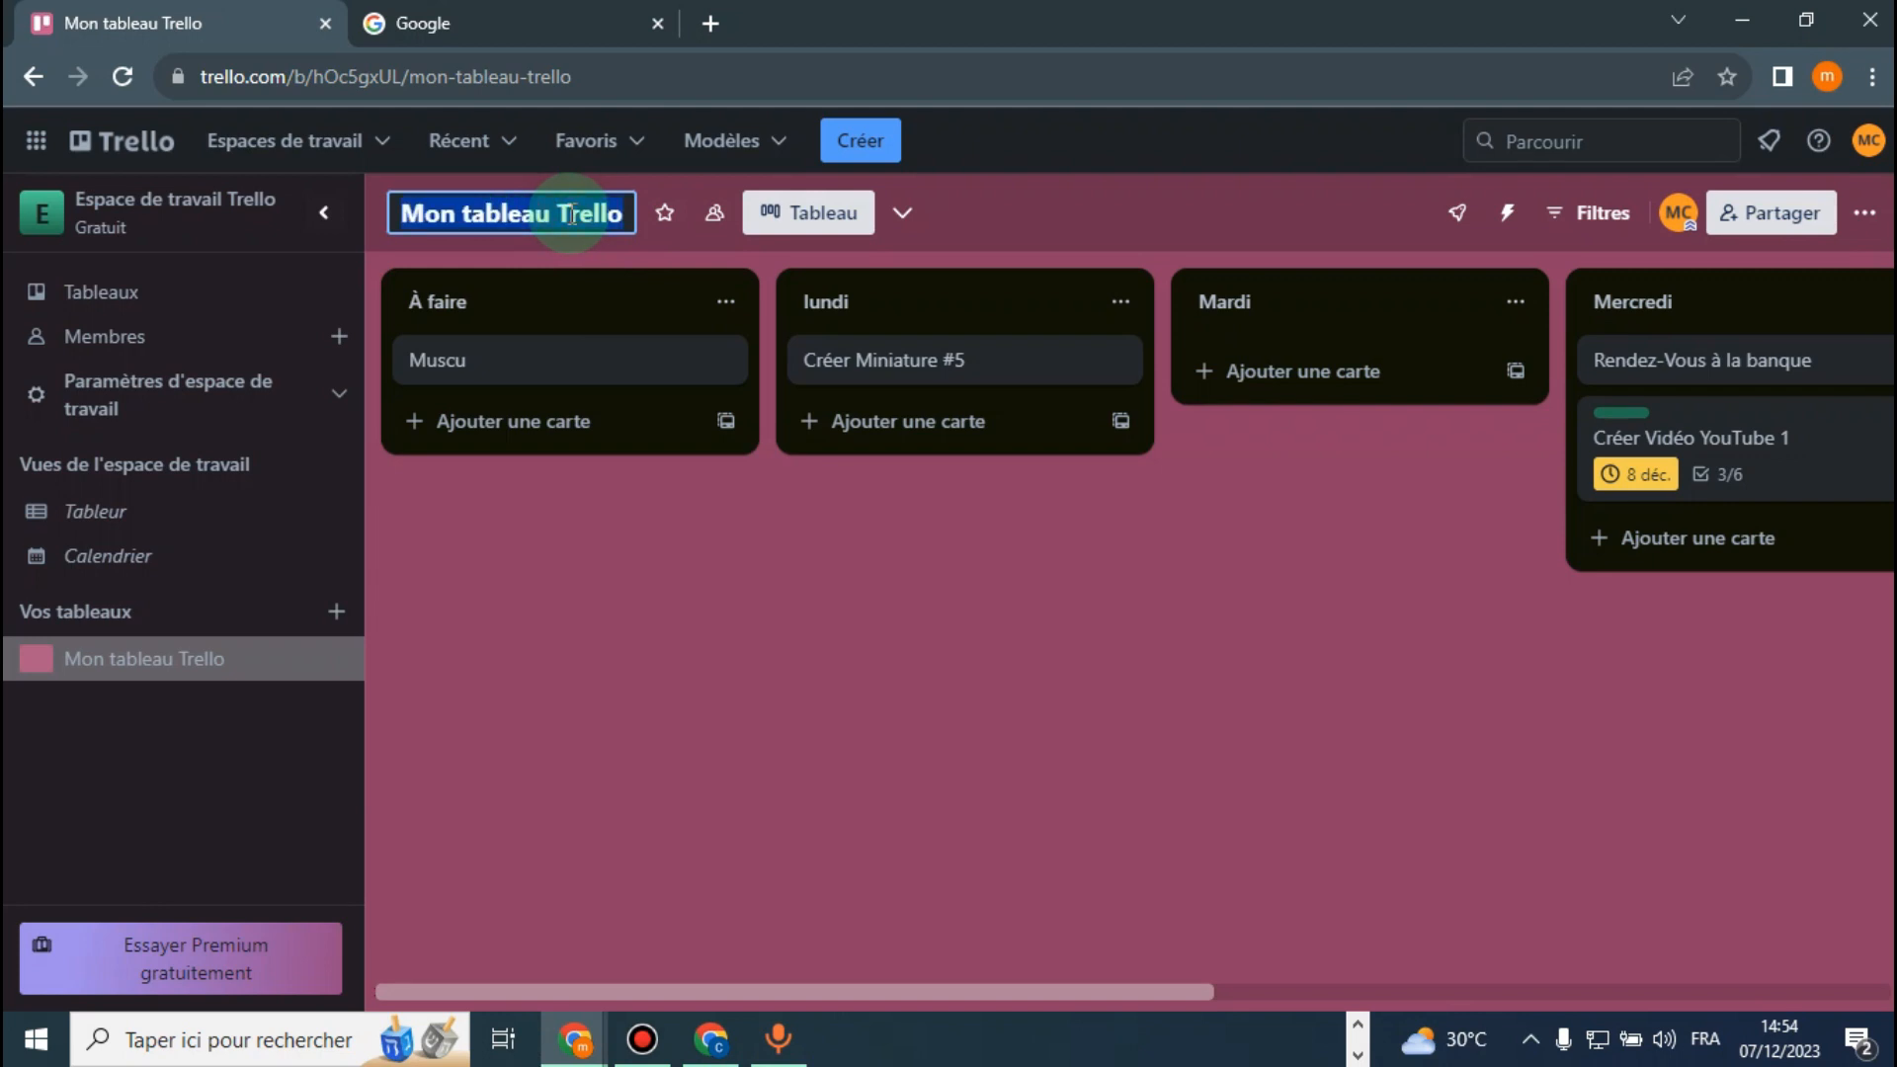
{"action": "type", "text": "Mes activités"}
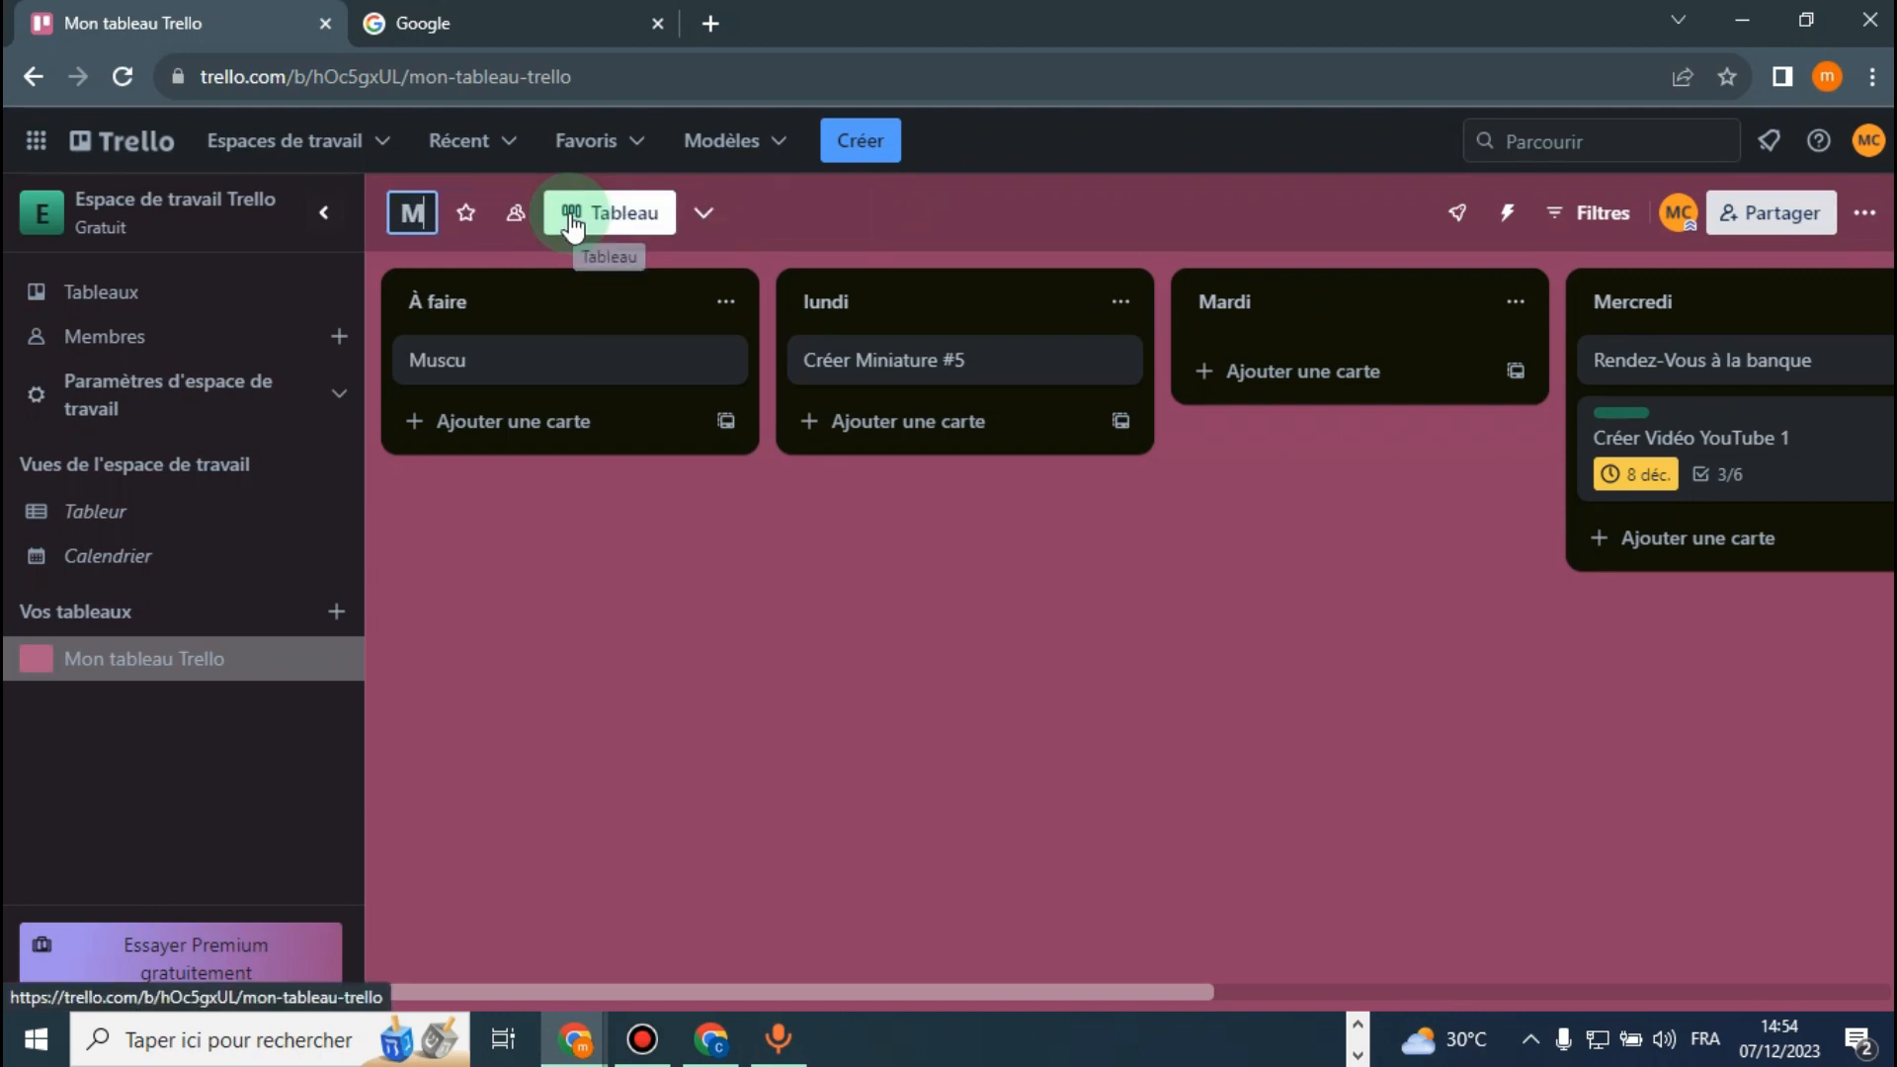
{"action": "key", "text": "Return"}
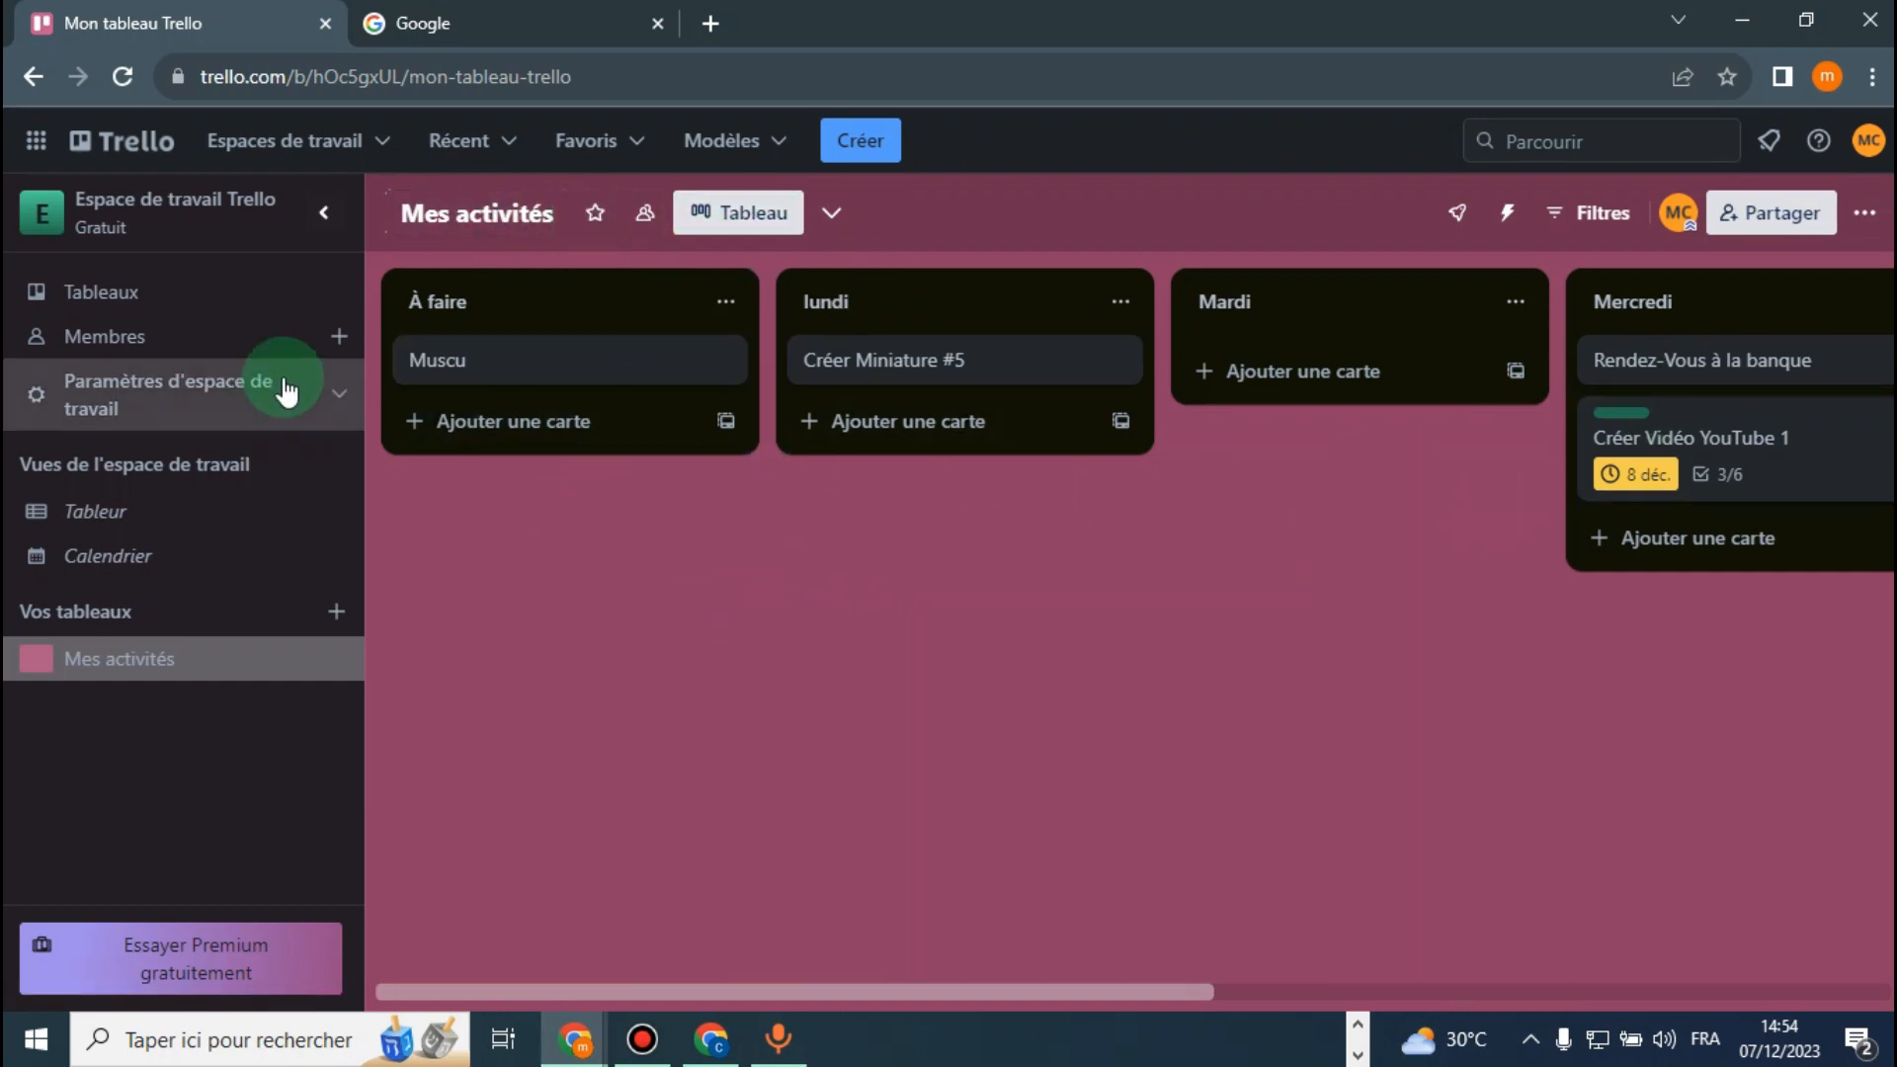
Open the board's sharing dialog and examine the invitation field and the role choice for invited people
{"action": "left_click_drag", "start_coordinate": [824, 988], "coordinate": [896, 990]}
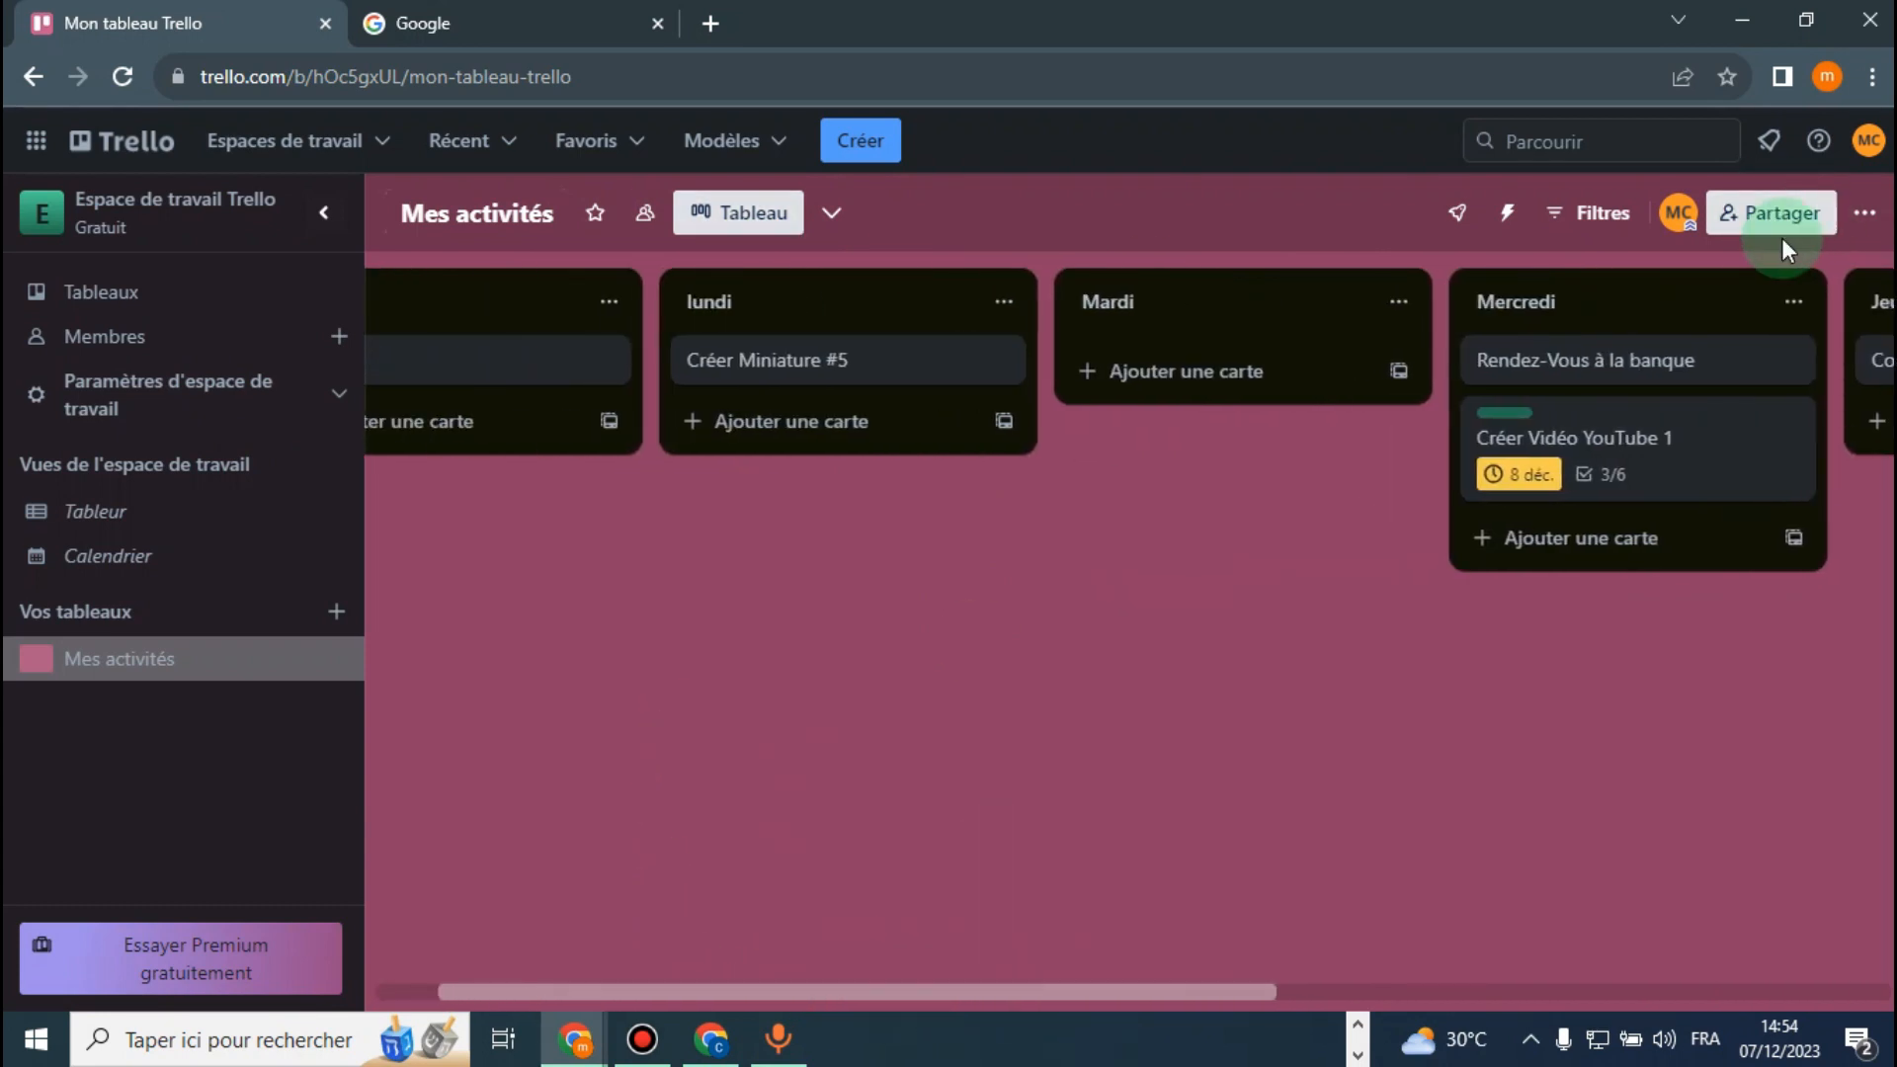
{"action": "left_click", "coordinate": [1778, 215]}
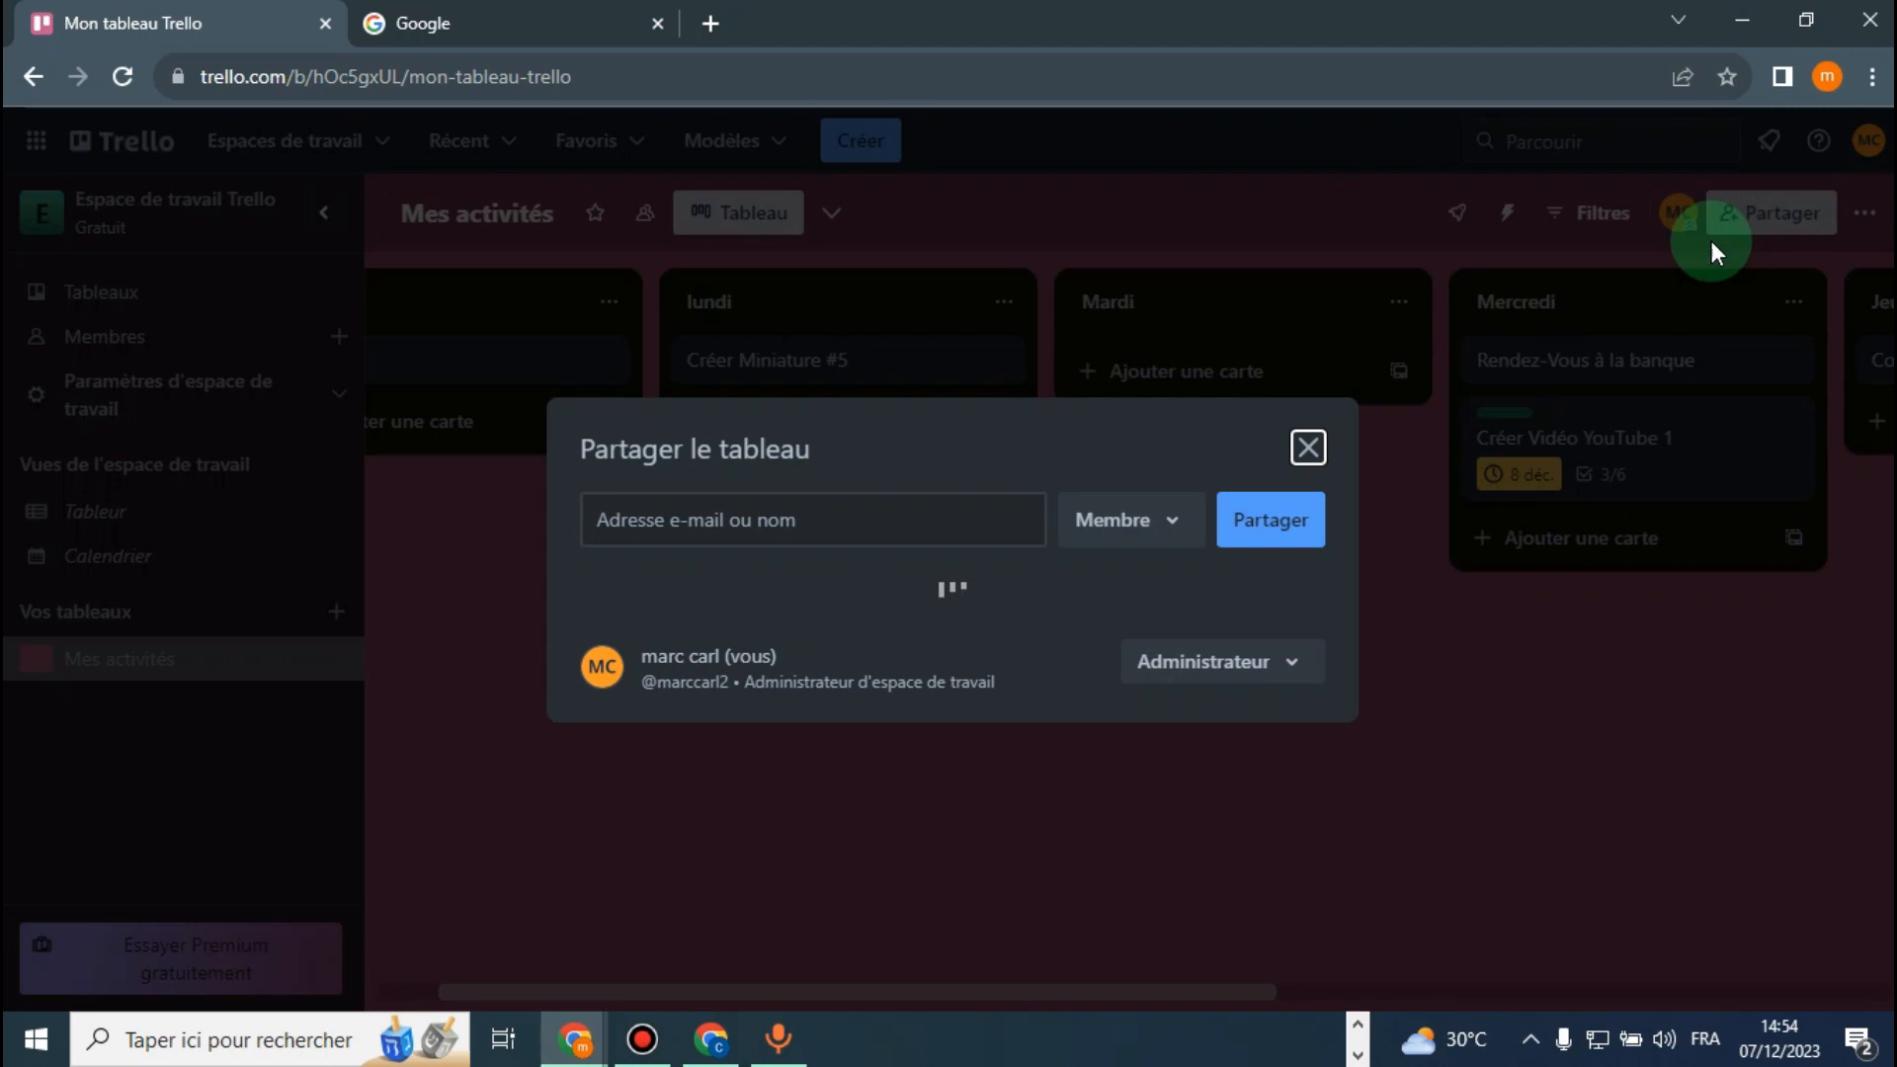
{"action": "left_click", "coordinate": [810, 513]}
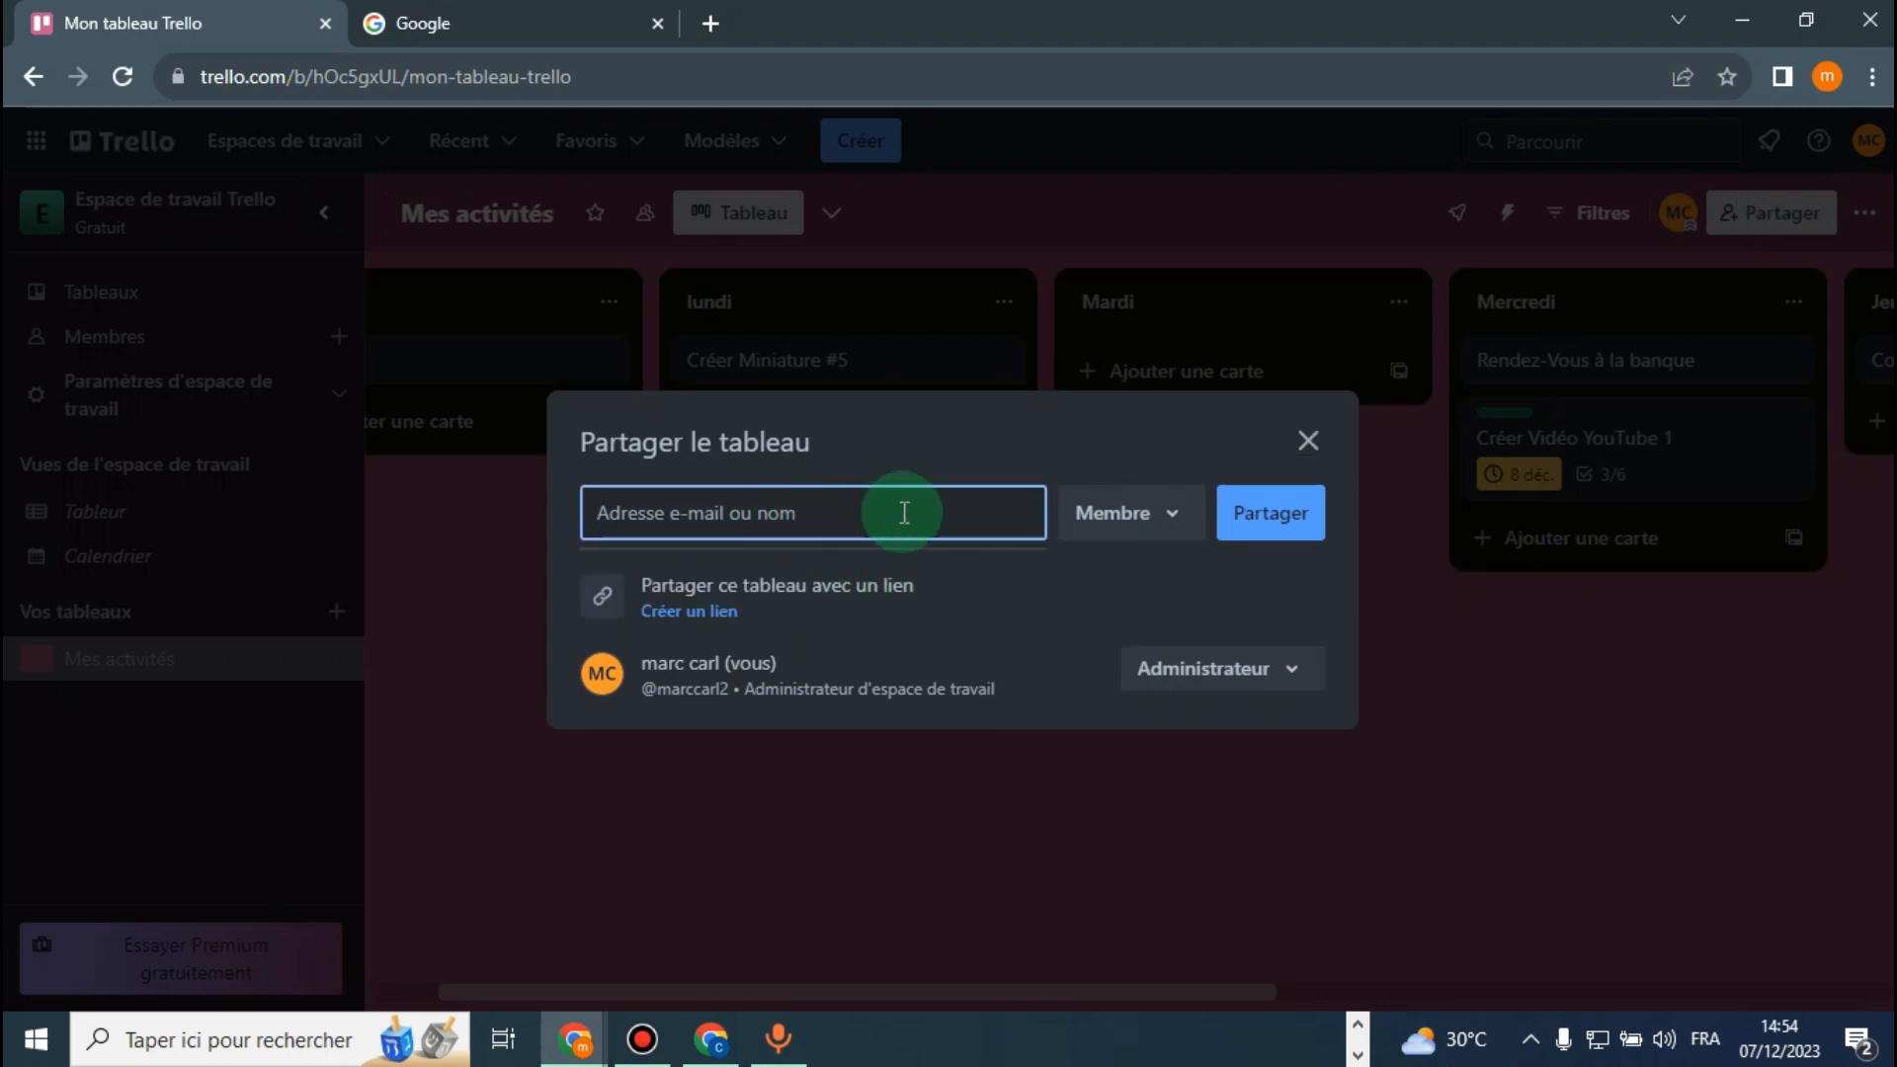
{"action": "left_click", "coordinate": [1105, 519]}
{"action": "left_click", "coordinate": [1251, 563]}
{"action": "left_click", "coordinate": [1152, 531]}
{"action": "left_click", "coordinate": [1279, 581]}
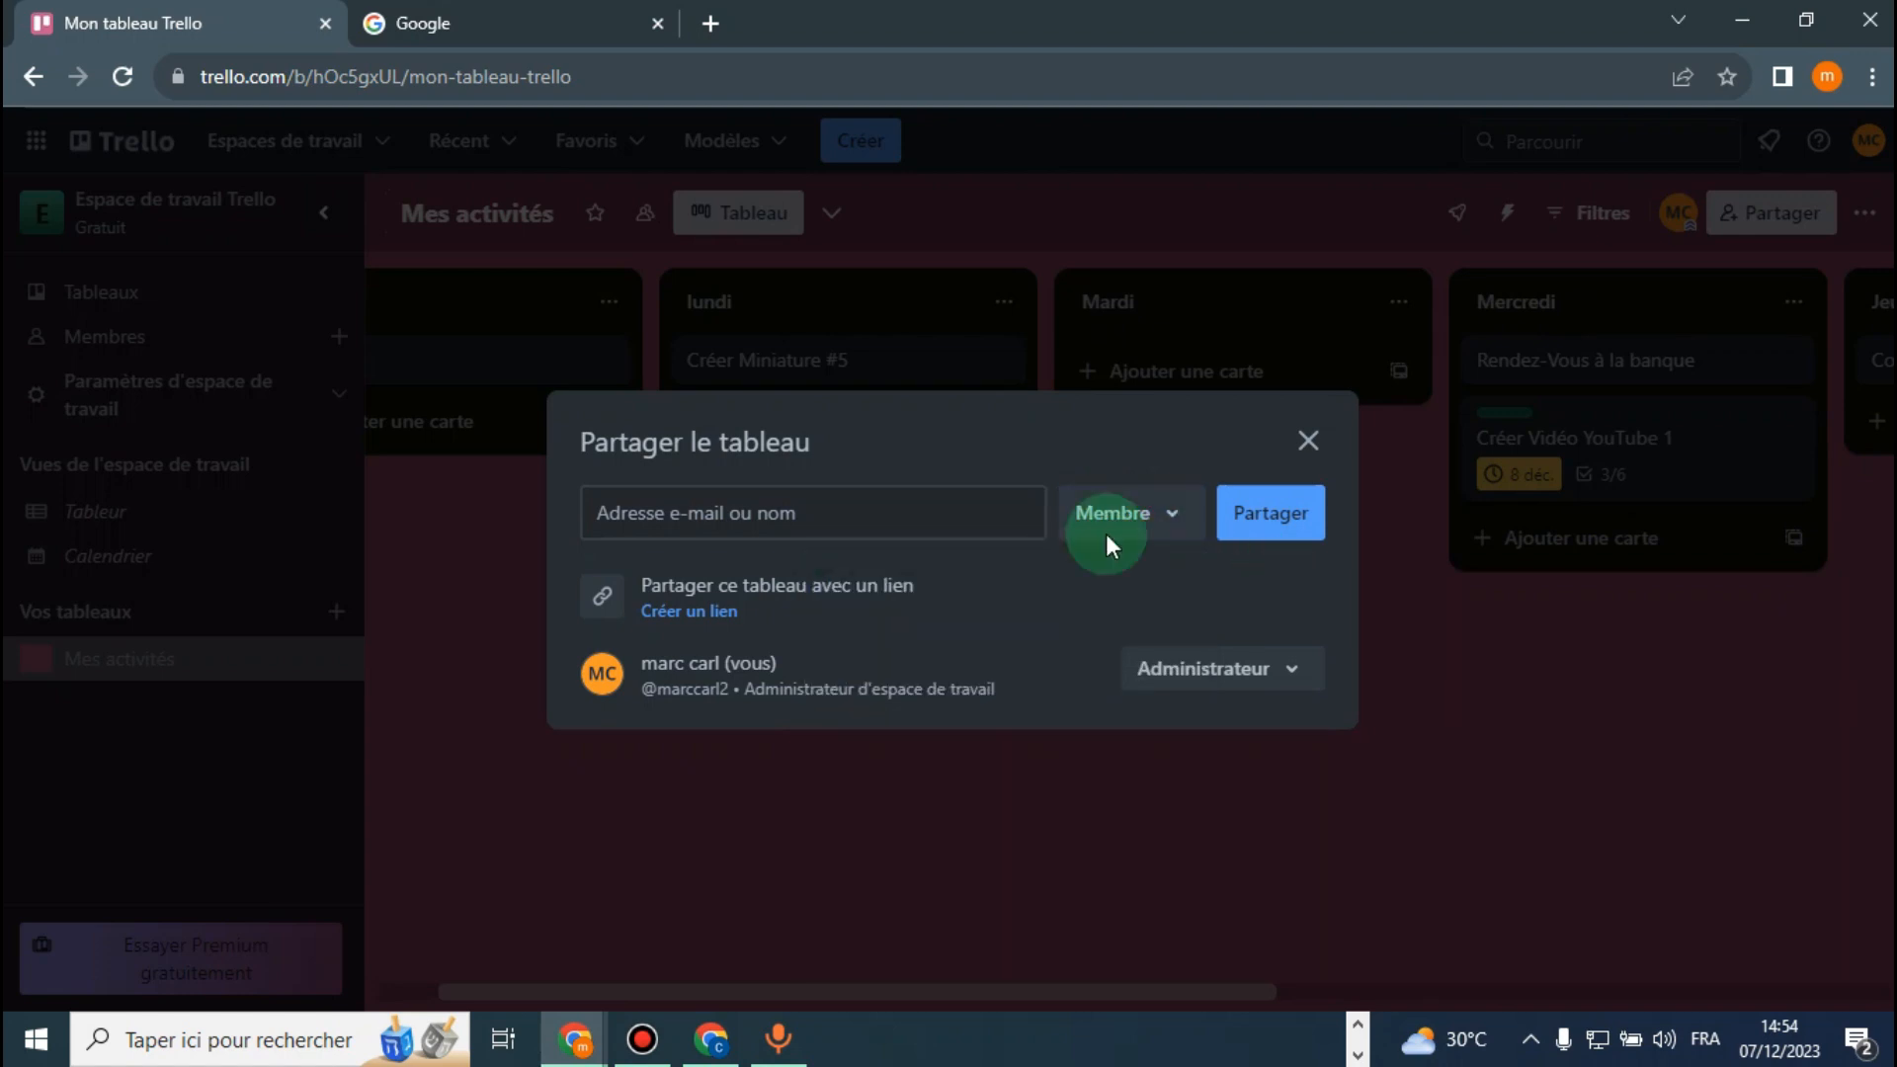
Review the role options of the board's current administrator and close the sharing dialog without inviting anyone
{"action": "left_click", "coordinate": [1175, 680]}
{"action": "left_click", "coordinate": [1079, 431]}
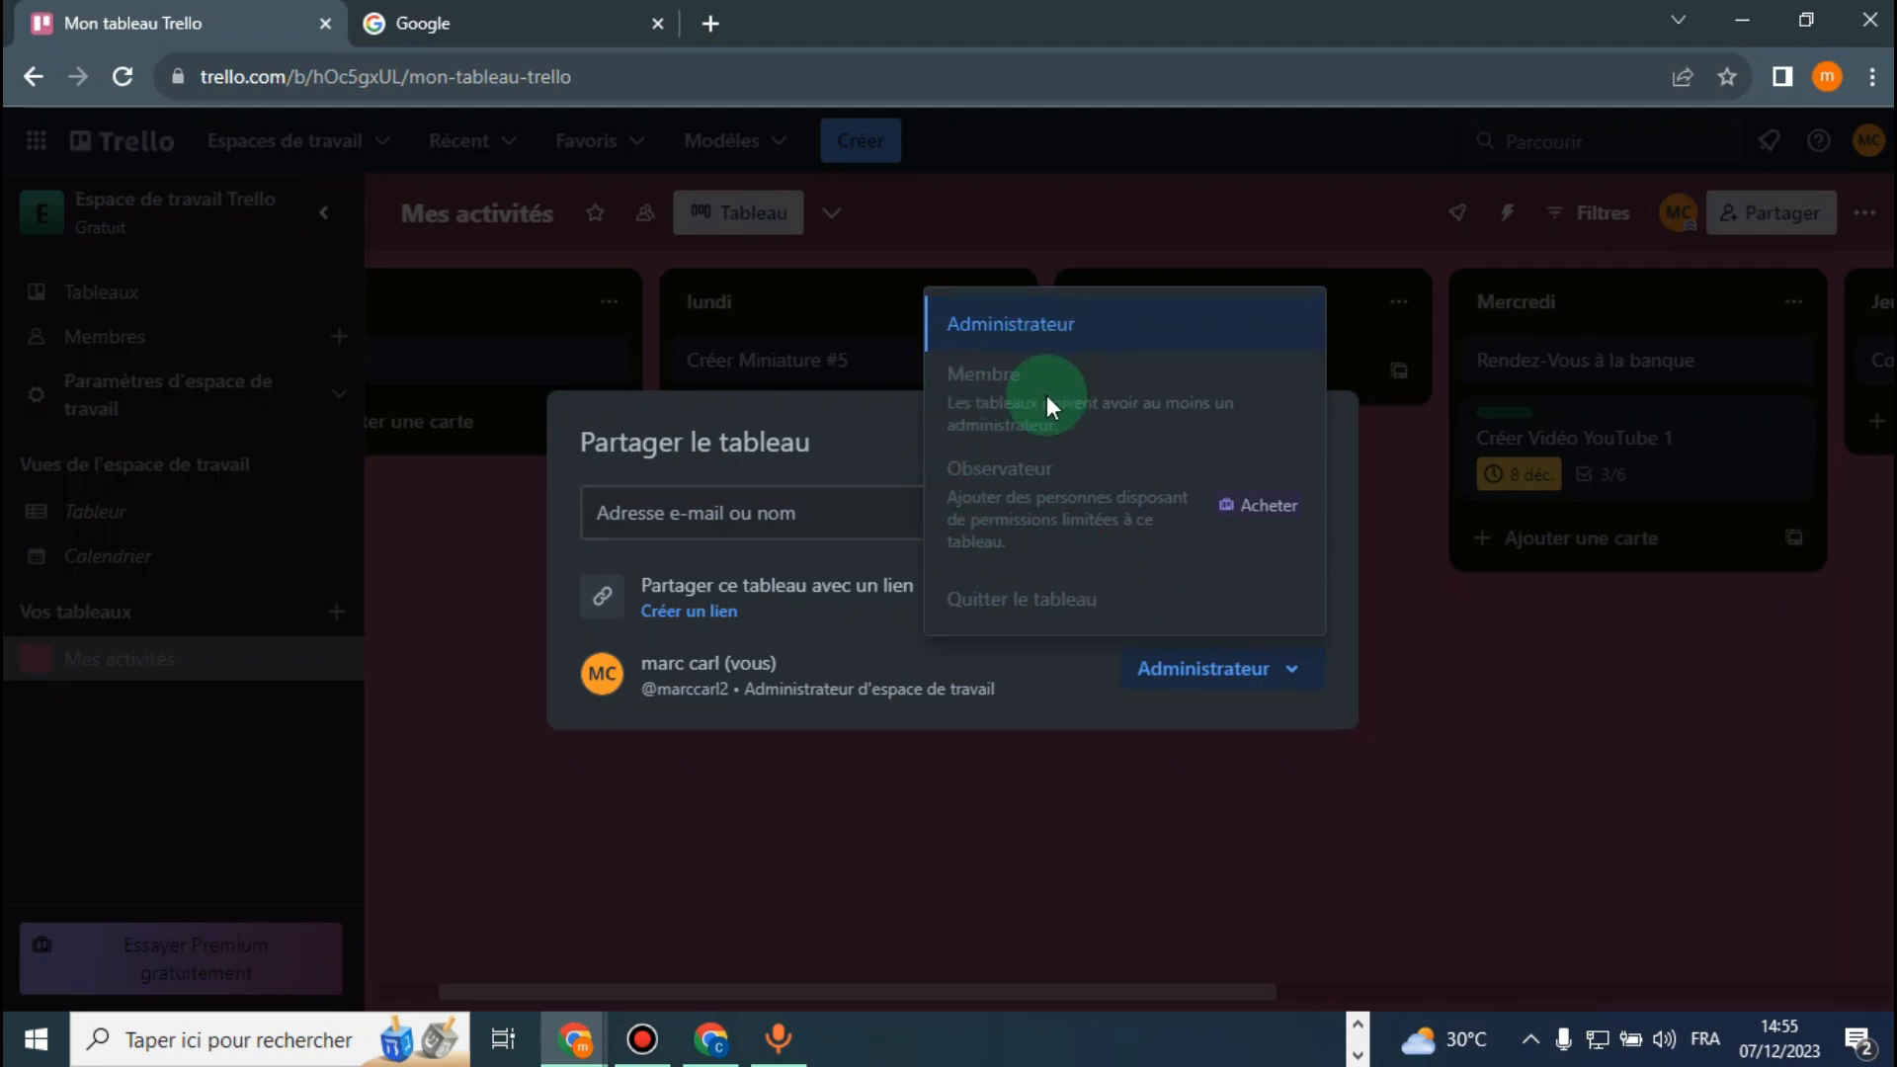
{"action": "left_click", "coordinate": [1043, 708]}
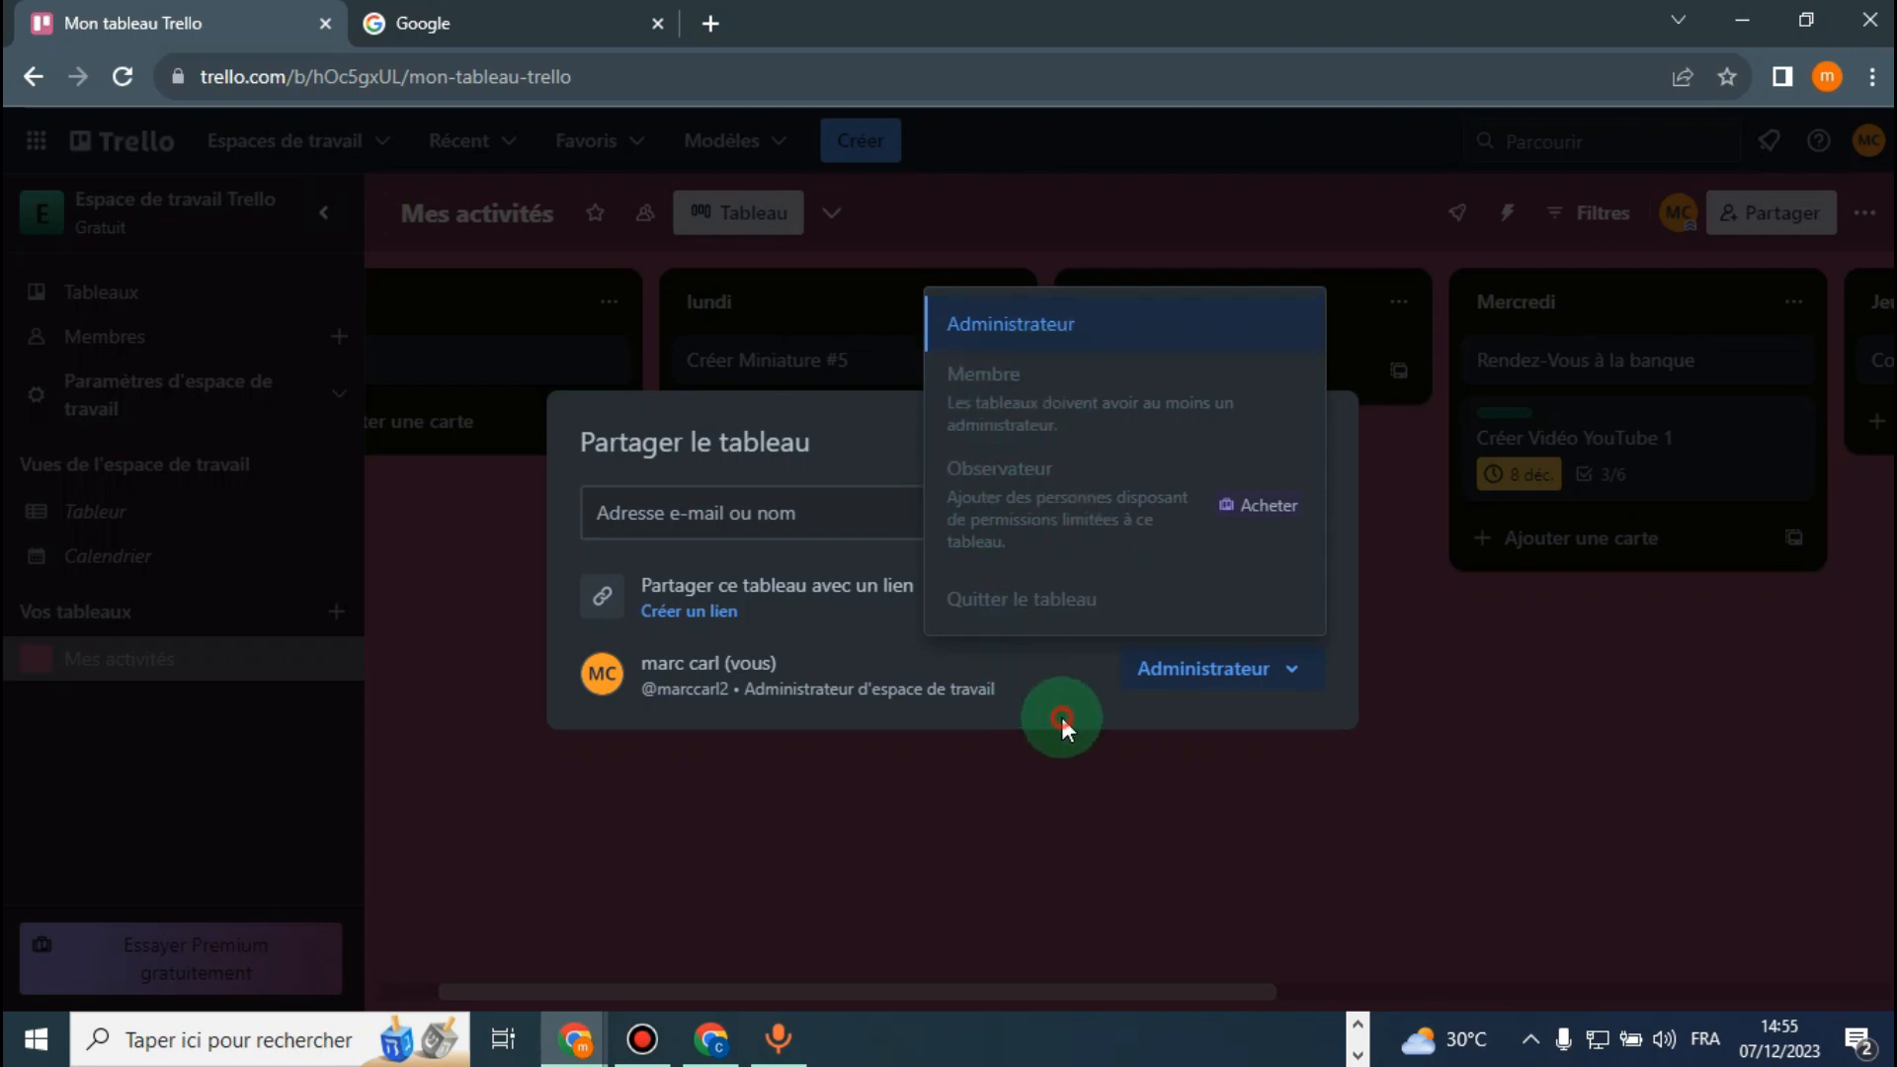
{"action": "left_click", "coordinate": [679, 610]}
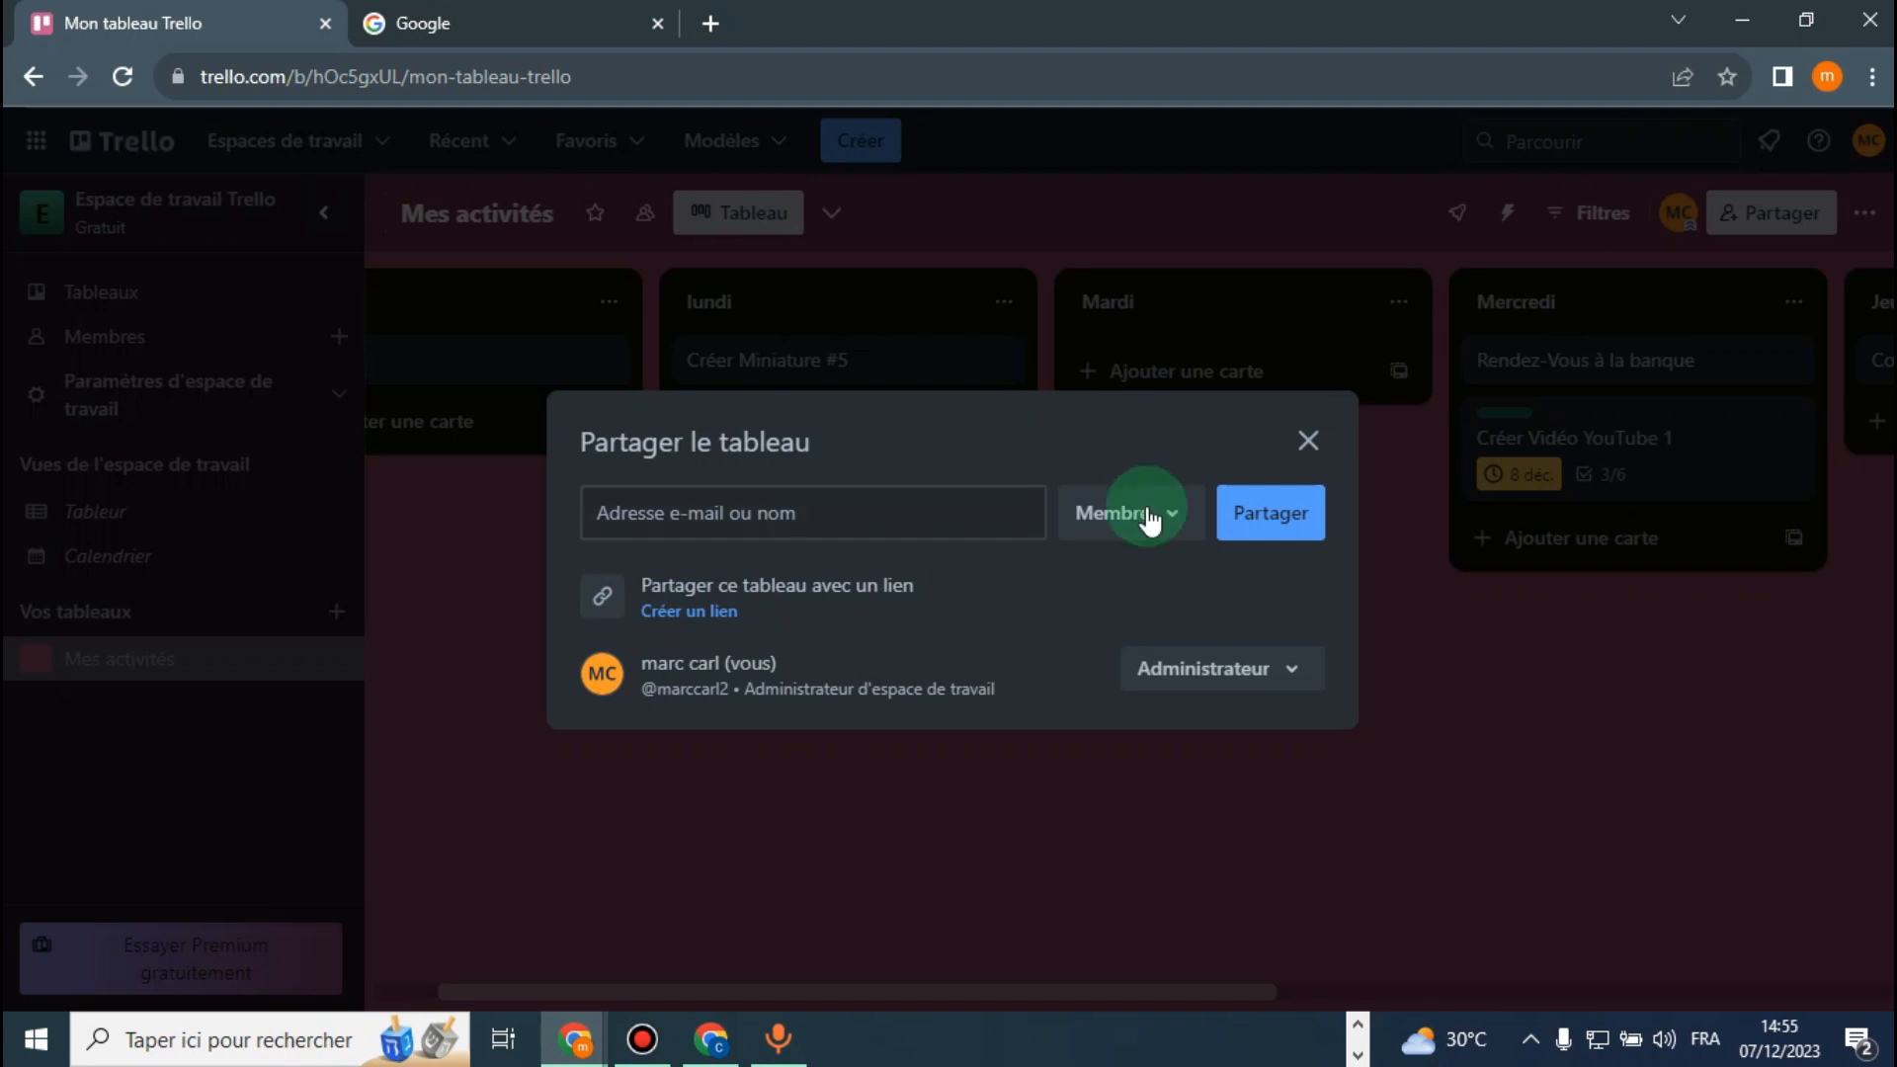
{"action": "left_click", "coordinate": [1306, 440]}
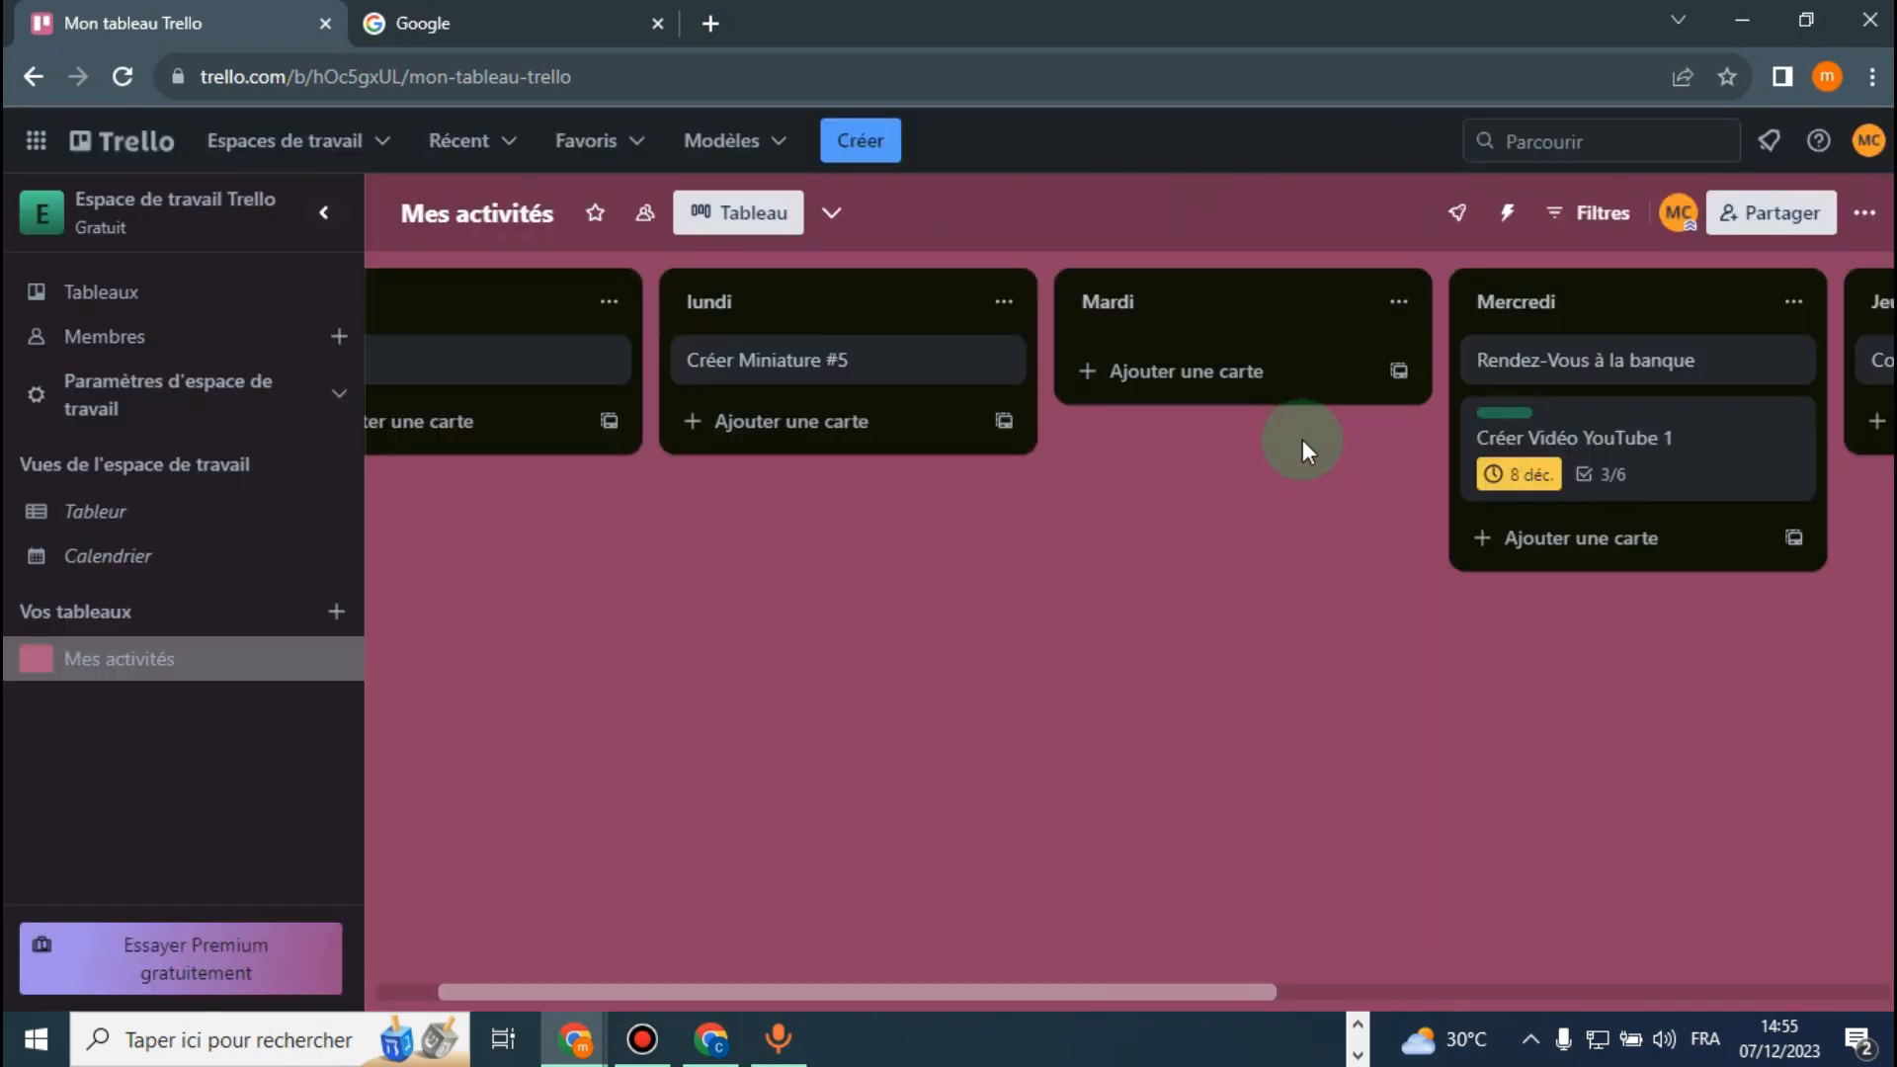
{"action": "mouse_move", "coordinate": [923, 988]}
{"action": "left_mouse_down"}
{"action": "mouse_move", "coordinate": [1088, 982]}
{"action": "mouse_move", "coordinate": [899, 980]}
{"action": "left_mouse_up"}
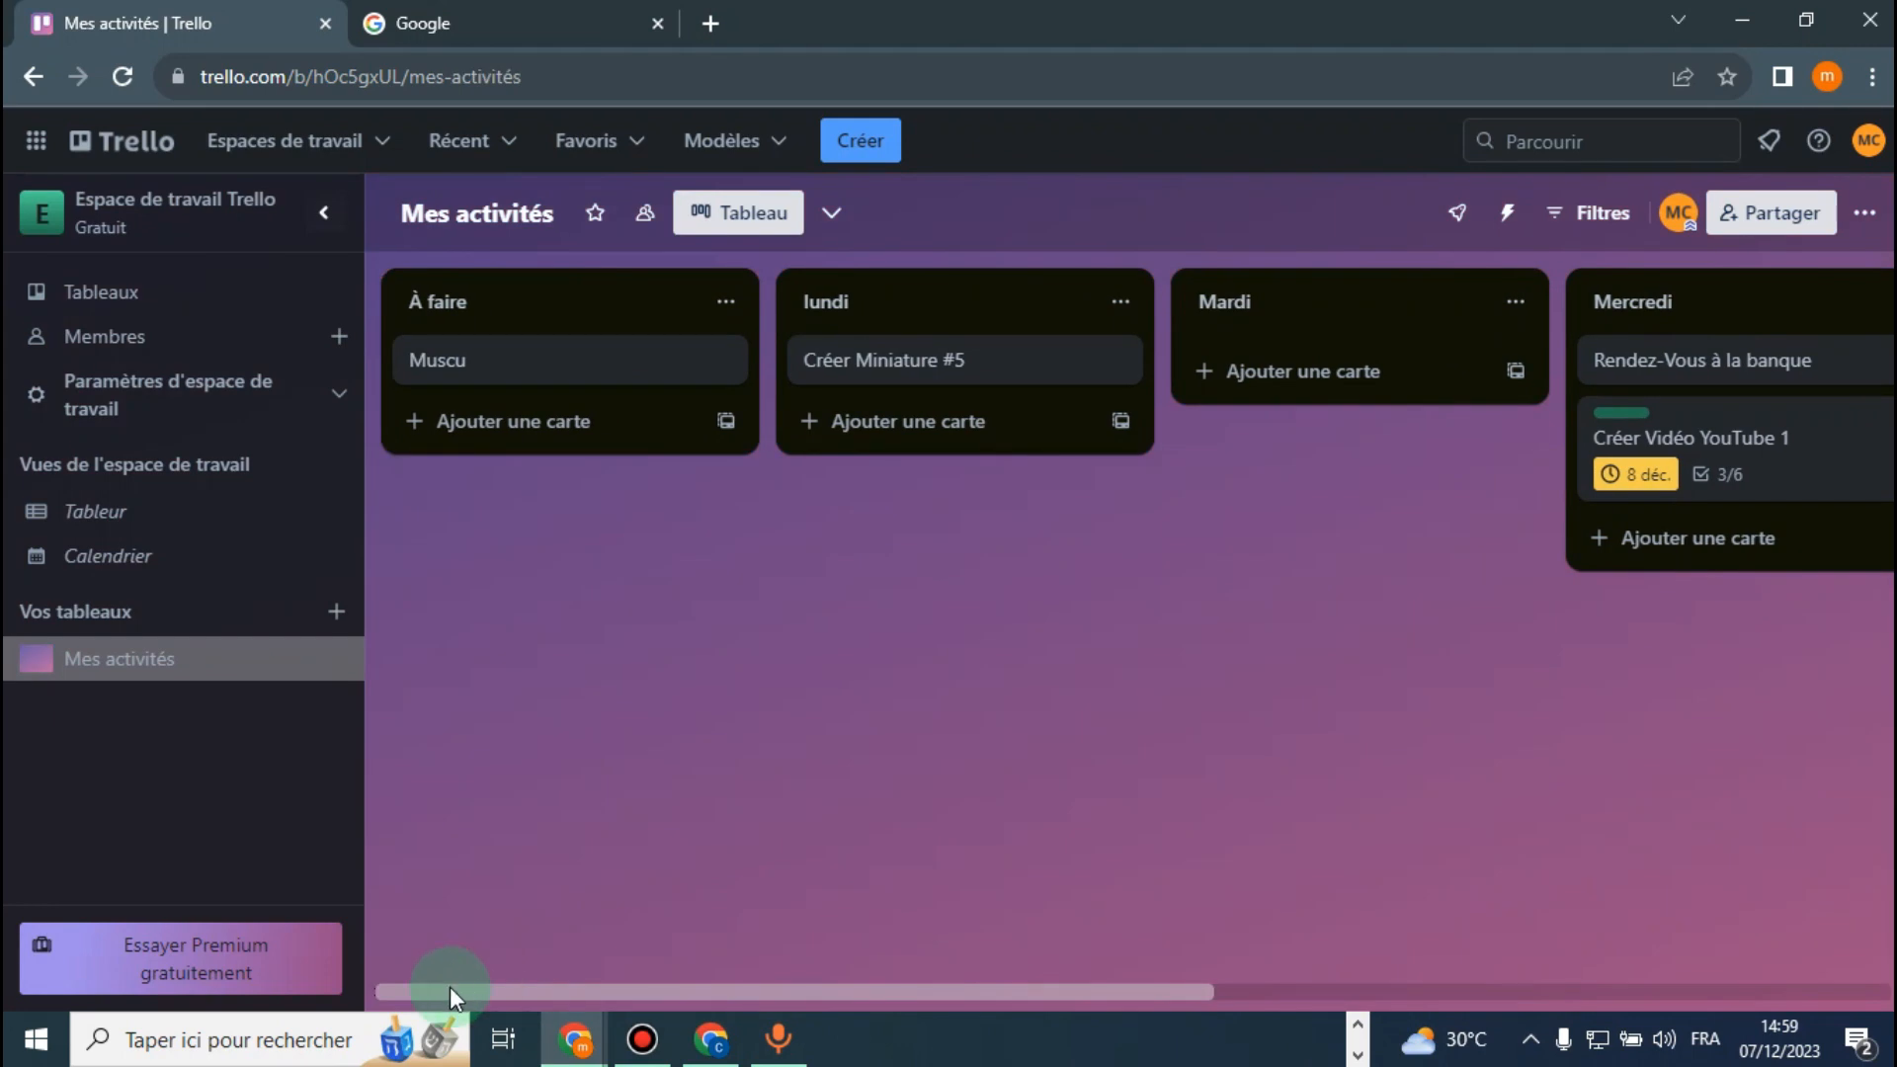
{"action": "left_click_drag", "start_coordinate": [449, 986], "coordinate": [399, 972]}
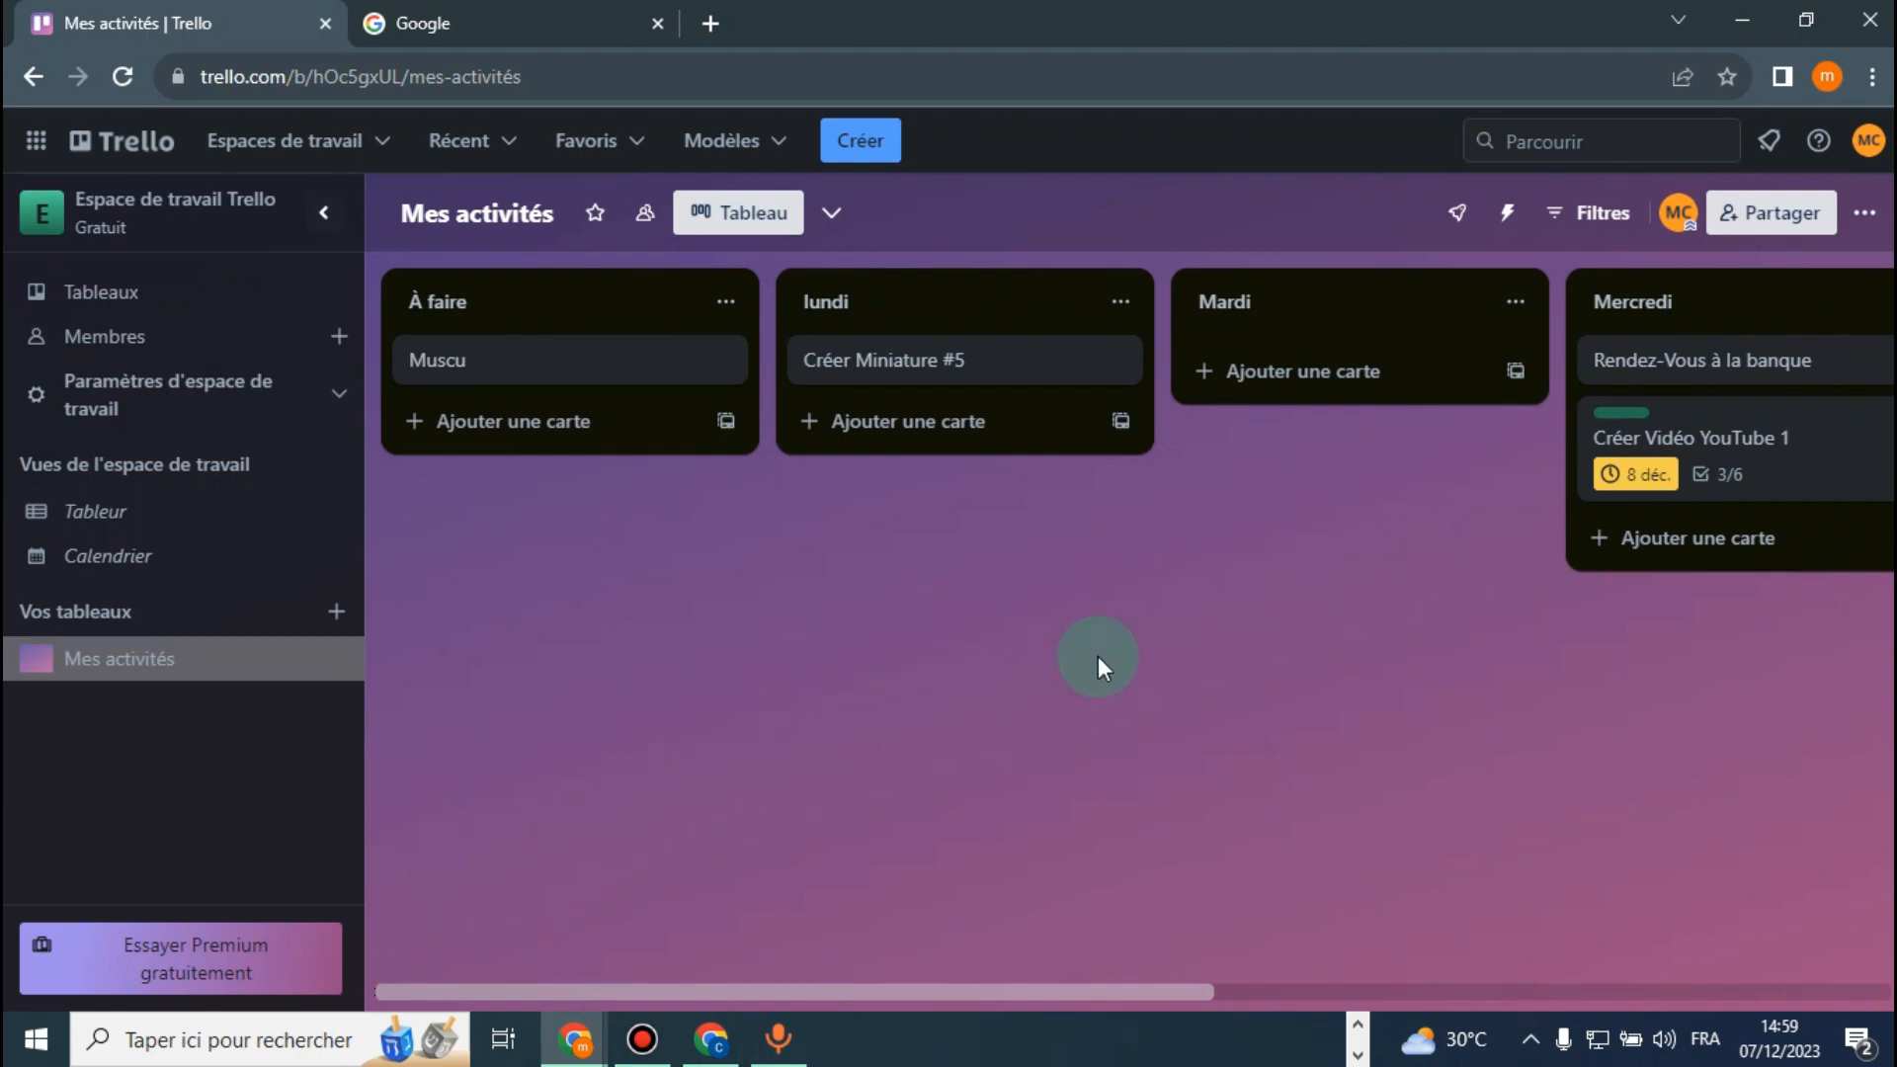
{"action": "mouse_move", "coordinate": [415, 994]}
{"action": "left_mouse_down"}
{"action": "mouse_move", "coordinate": [780, 986]}
{"action": "mouse_move", "coordinate": [410, 987]}
{"action": "left_mouse_up"}
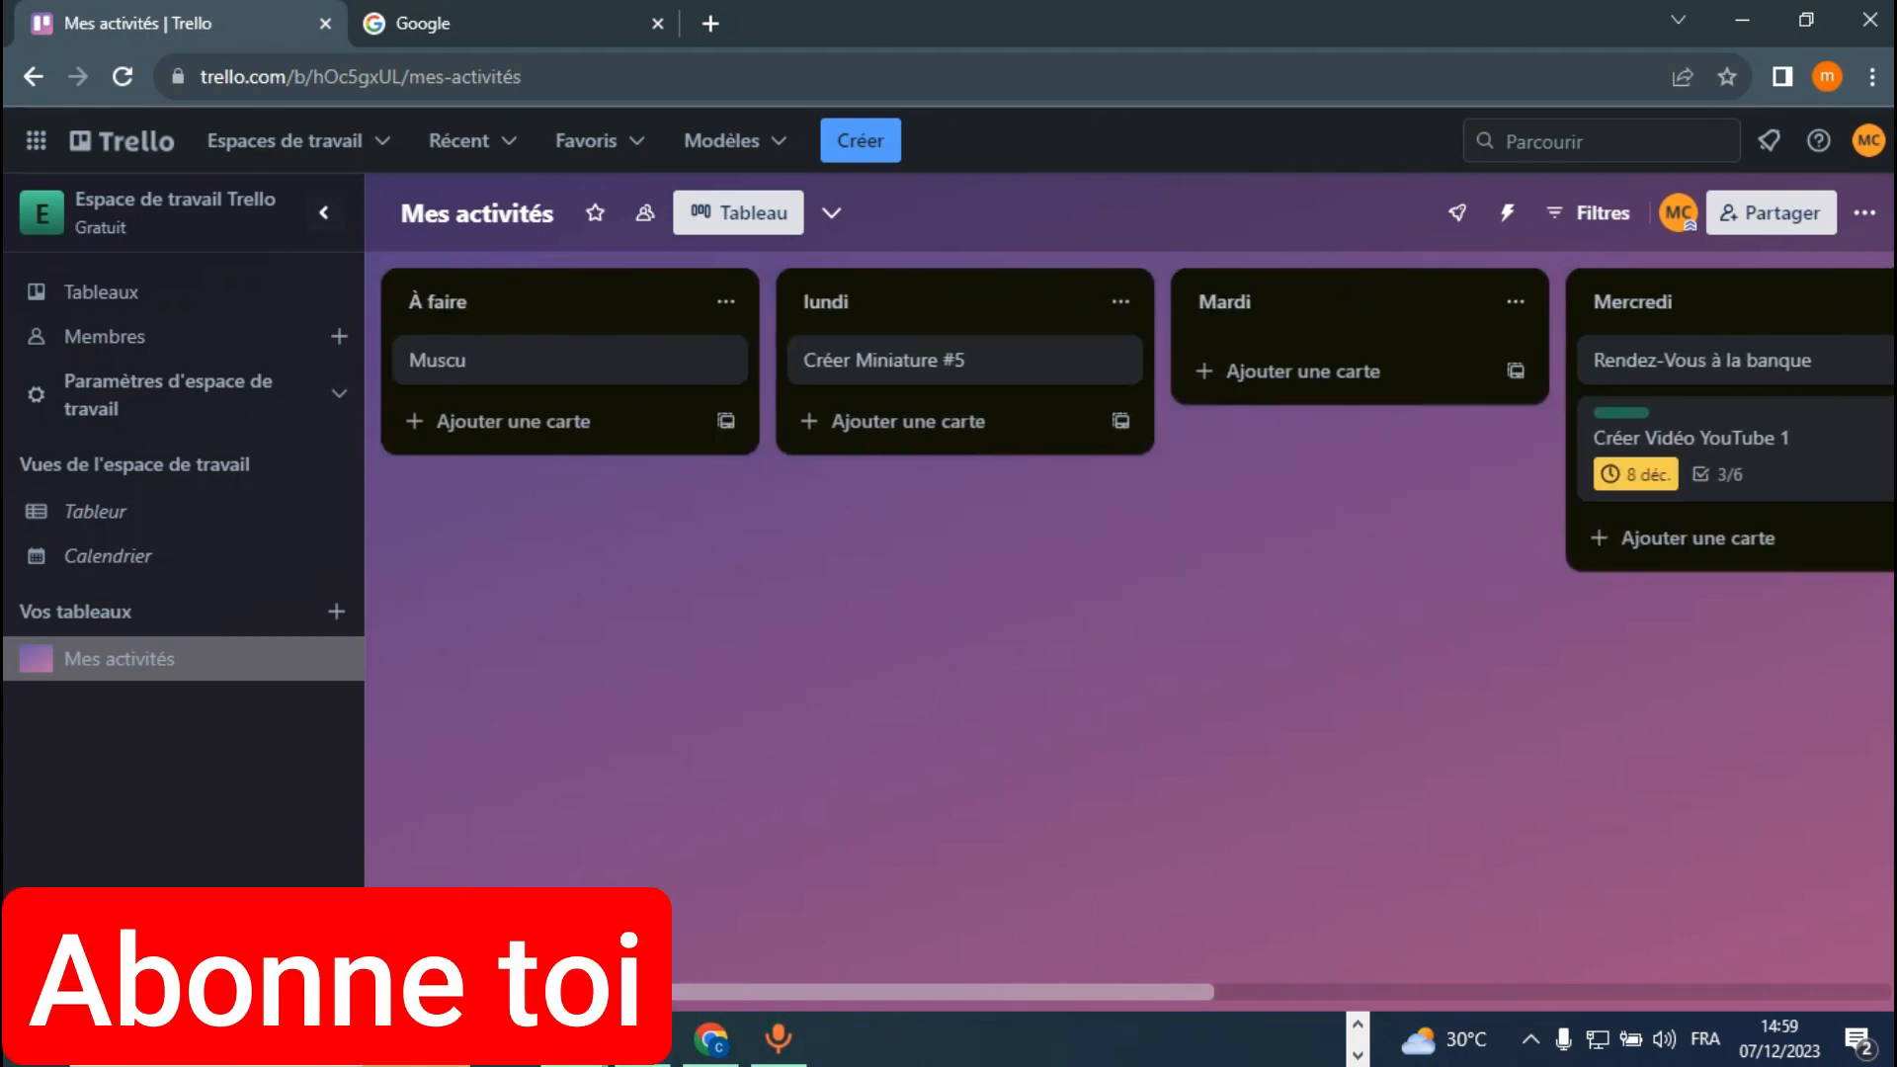